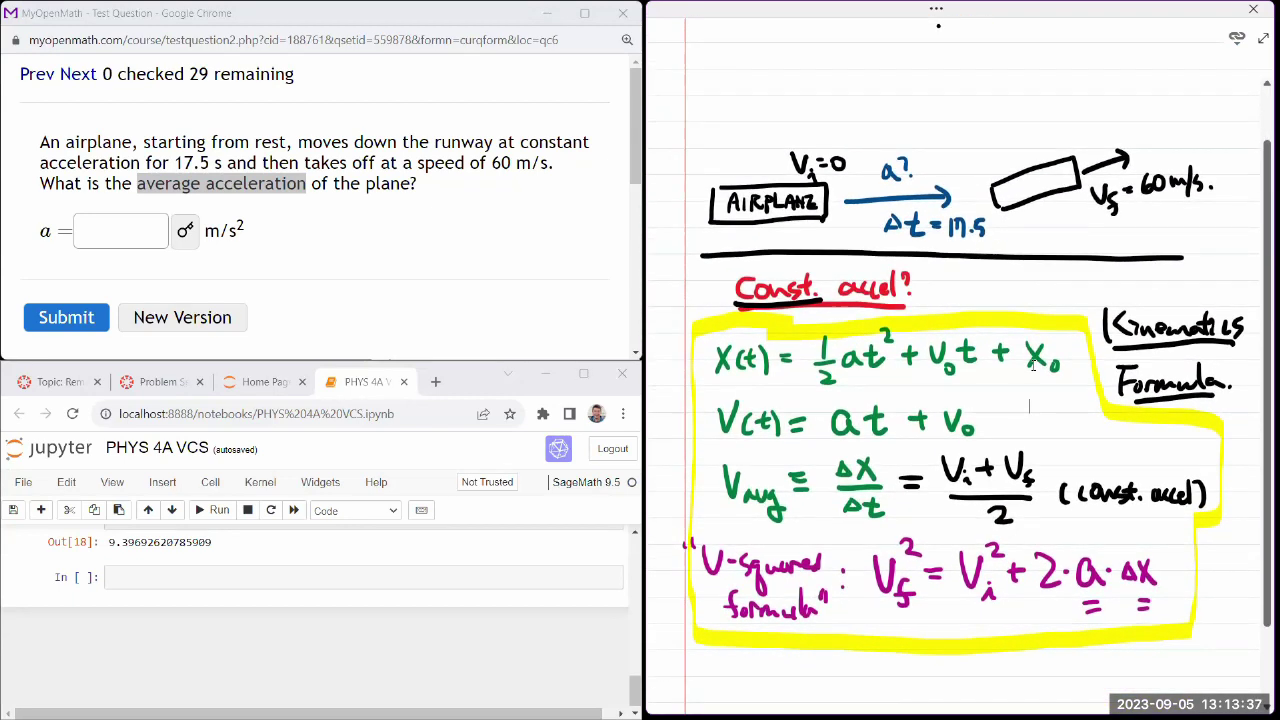
With magenta ink, write Vf = a·Δt + 0 at the top of the page.
left_click(937, 8)
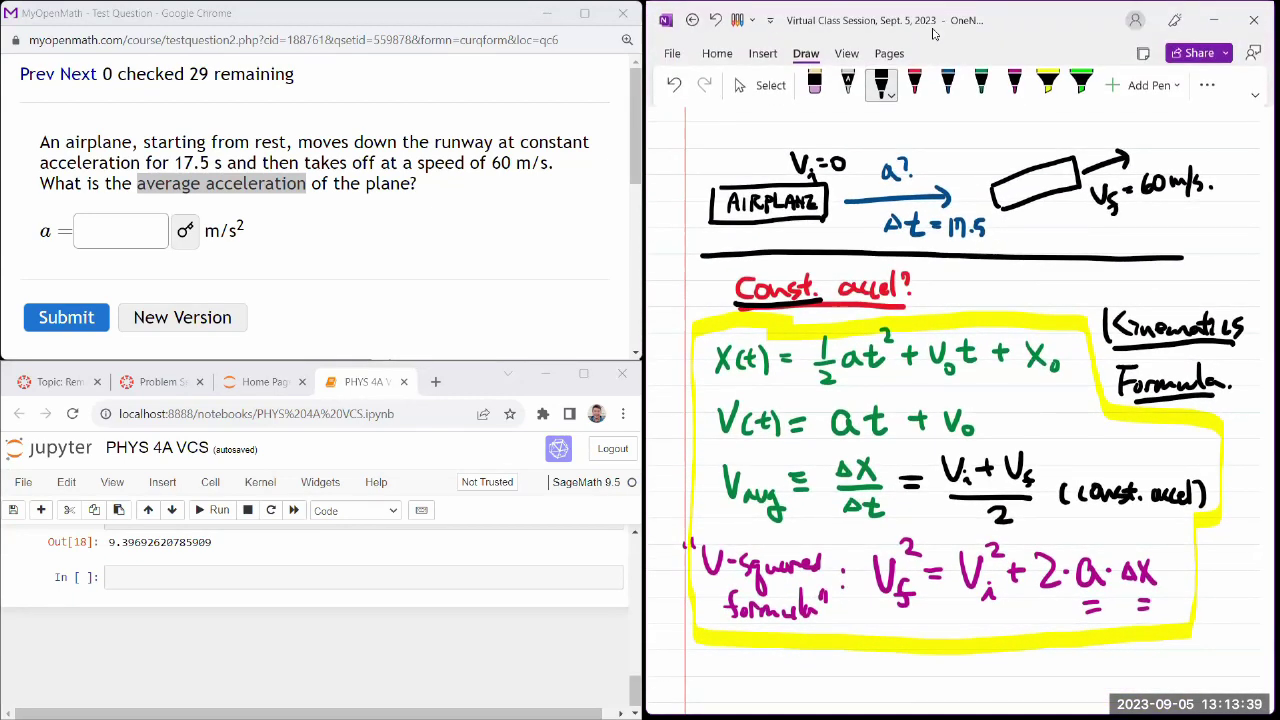
left_click(1014, 84)
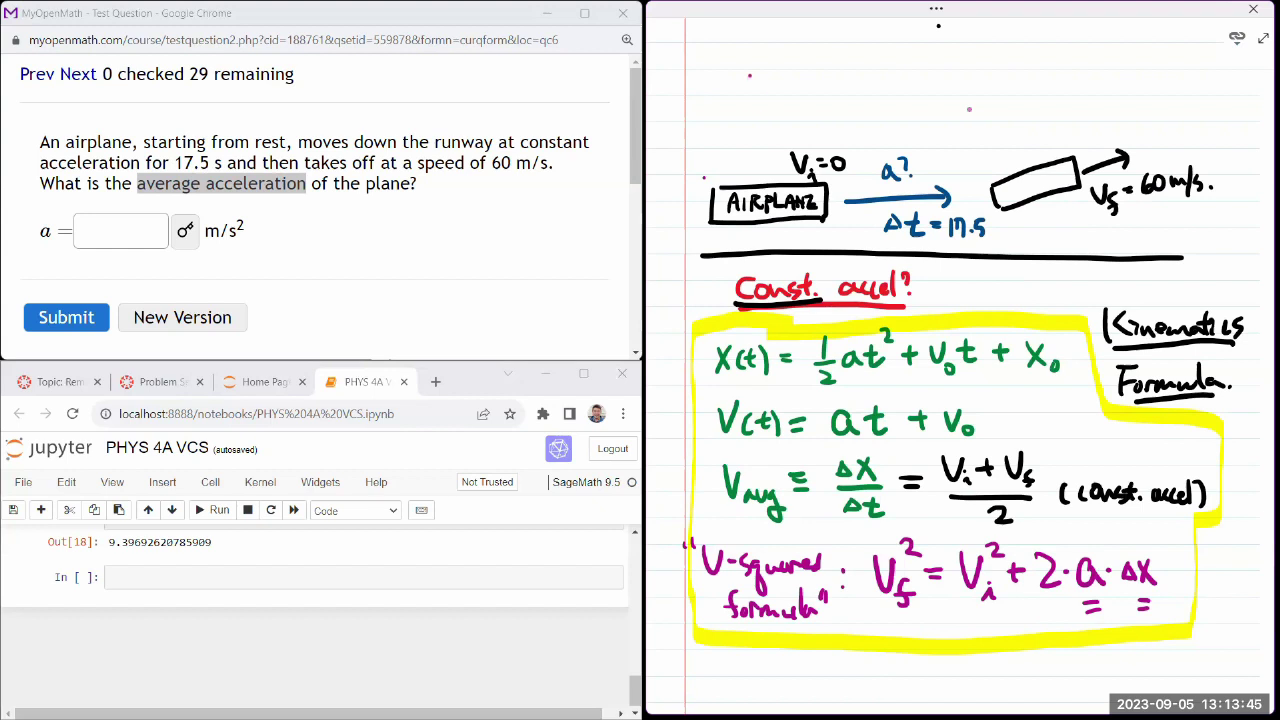
mouse_move(749, 74)
left_mouse_down()
mouse_move(766, 76)
mouse_move(758, 120)
left_mouse_up()
mouse_move(756, 110)
left_mouse_down()
mouse_move(775, 111)
mouse_move(796, 87)
mouse_move(842, 104)
mouse_move(880, 99)
left_mouse_up()
mouse_move(882, 88)
left_mouse_down()
mouse_move(898, 86)
mouse_move(903, 106)
mouse_move(920, 88)
left_mouse_up()
left_click_drag(912, 88, 958, 80)
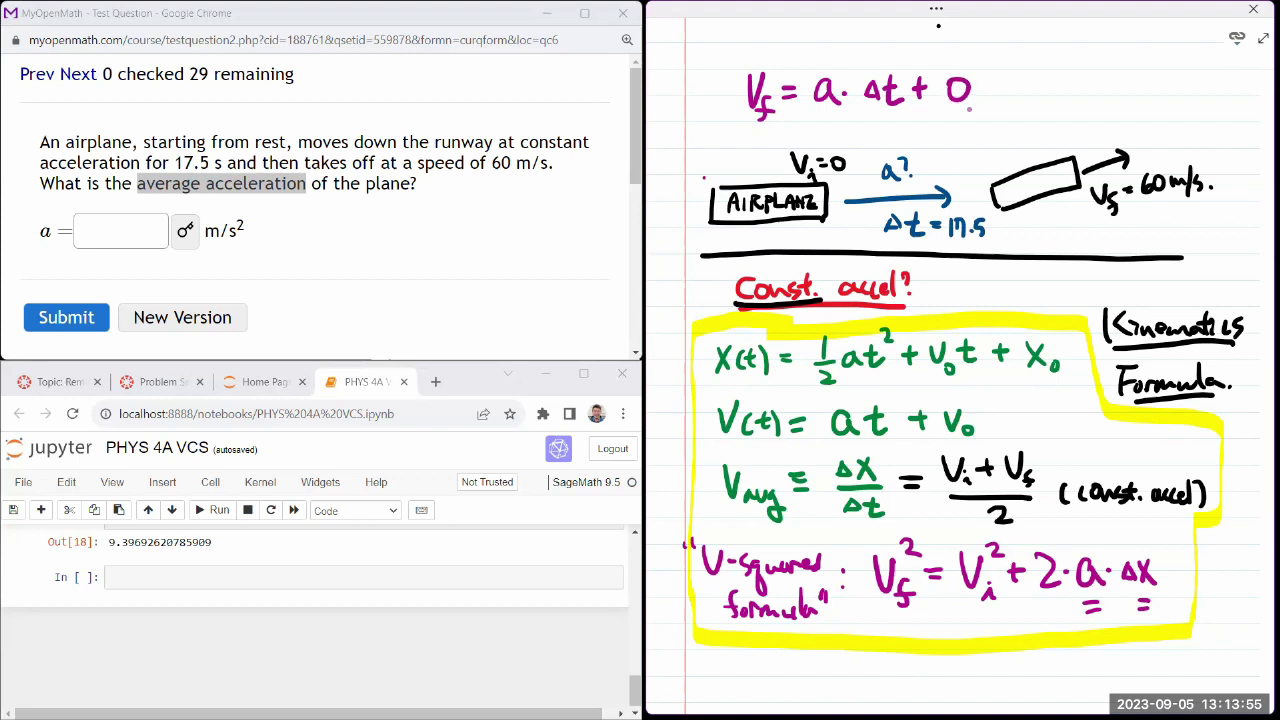
Underline that equation, then add ⇒ a = Vf/Δt and underline it too.
mouse_move(748, 127)
left_mouse_down()
mouse_move(972, 126)
mouse_move(1008, 87)
left_mouse_up()
mouse_move(992, 95)
left_mouse_down()
mouse_move(1070, 102)
mouse_move(1086, 85)
left_mouse_up()
mouse_move(1073, 94)
left_mouse_down()
mouse_move(1105, 68)
mouse_move(1132, 76)
mouse_move(1127, 100)
mouse_move(1133, 82)
mouse_move(1178, 98)
left_mouse_up()
mouse_move(1174, 90)
left_mouse_down()
mouse_move(1172, 116)
mouse_move(1184, 104)
left_mouse_up()
left_click_drag(1052, 136, 1180, 126)
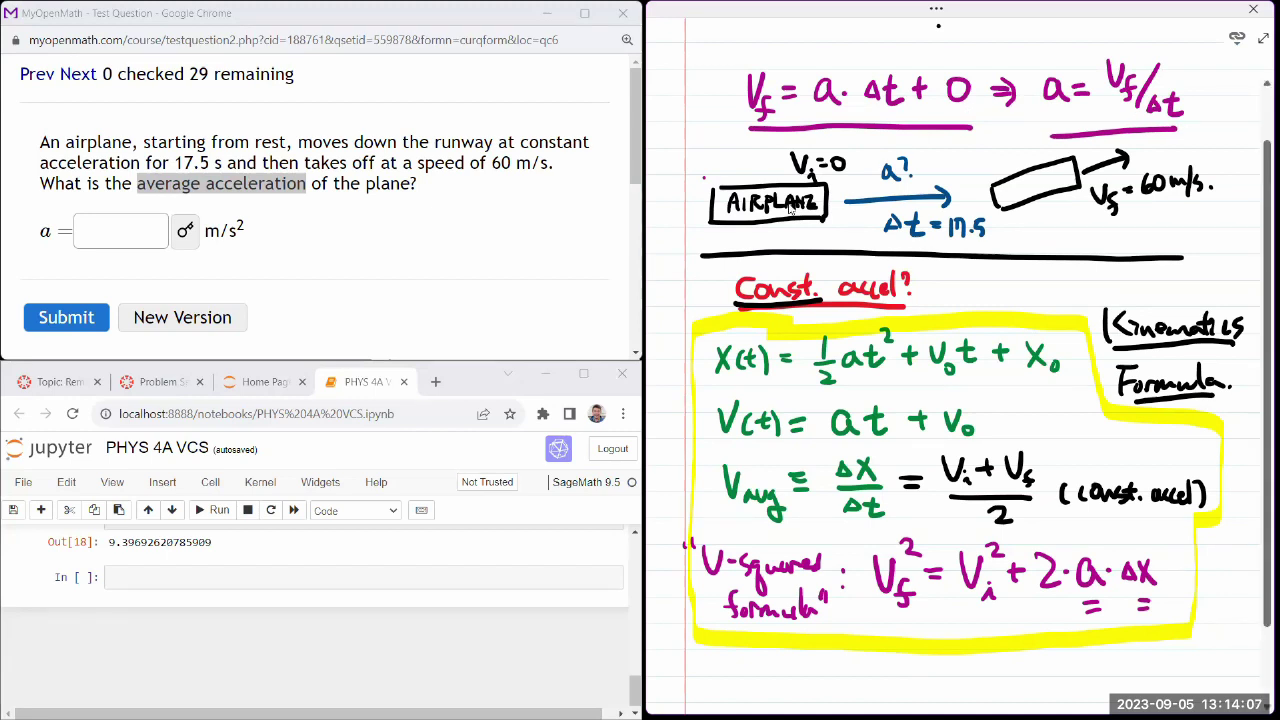
left_click(165, 568)
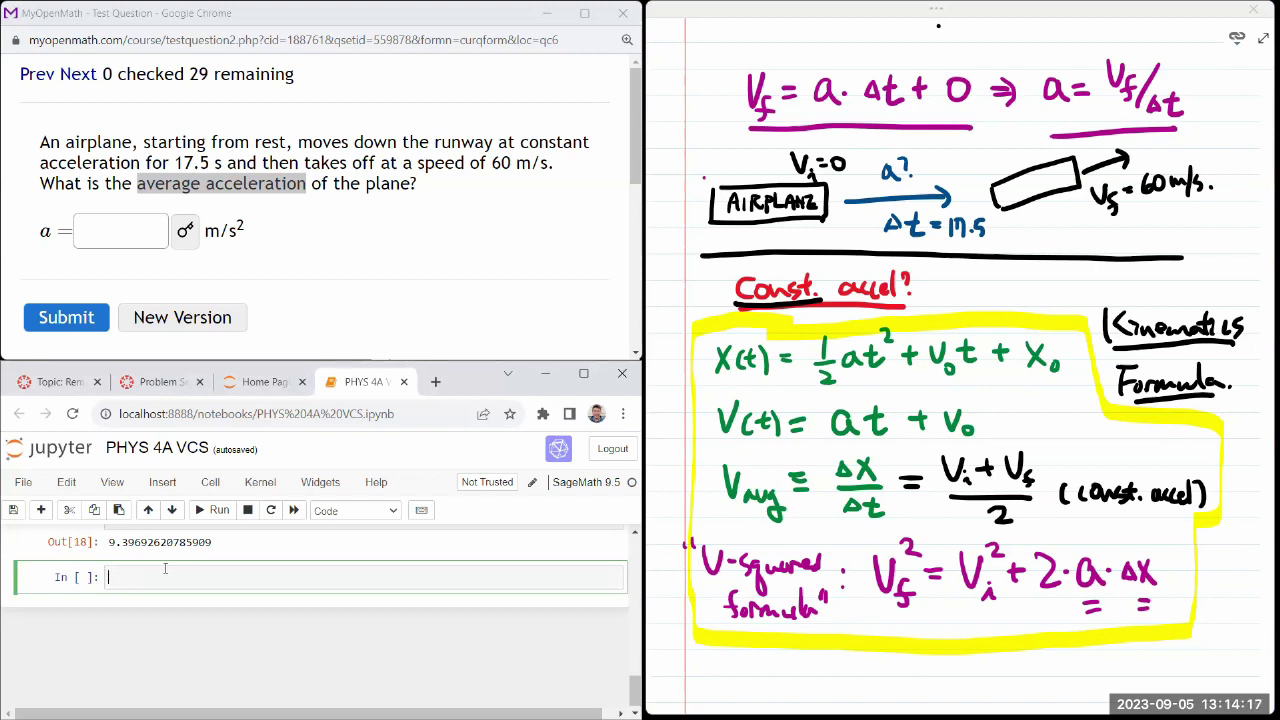
Evaluate 60/17.5 in the empty SageMath cell, getting 3.42857142857143.
type("60/")
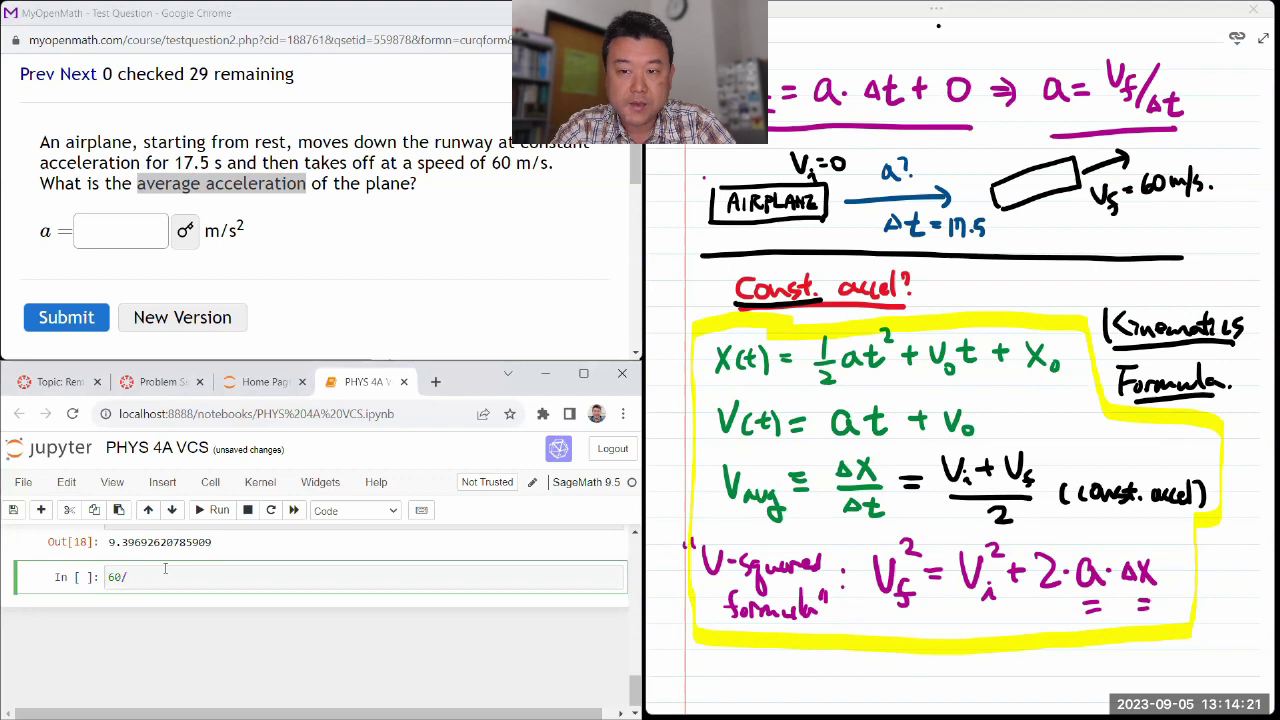
type("17.5")
key("shift+Return")
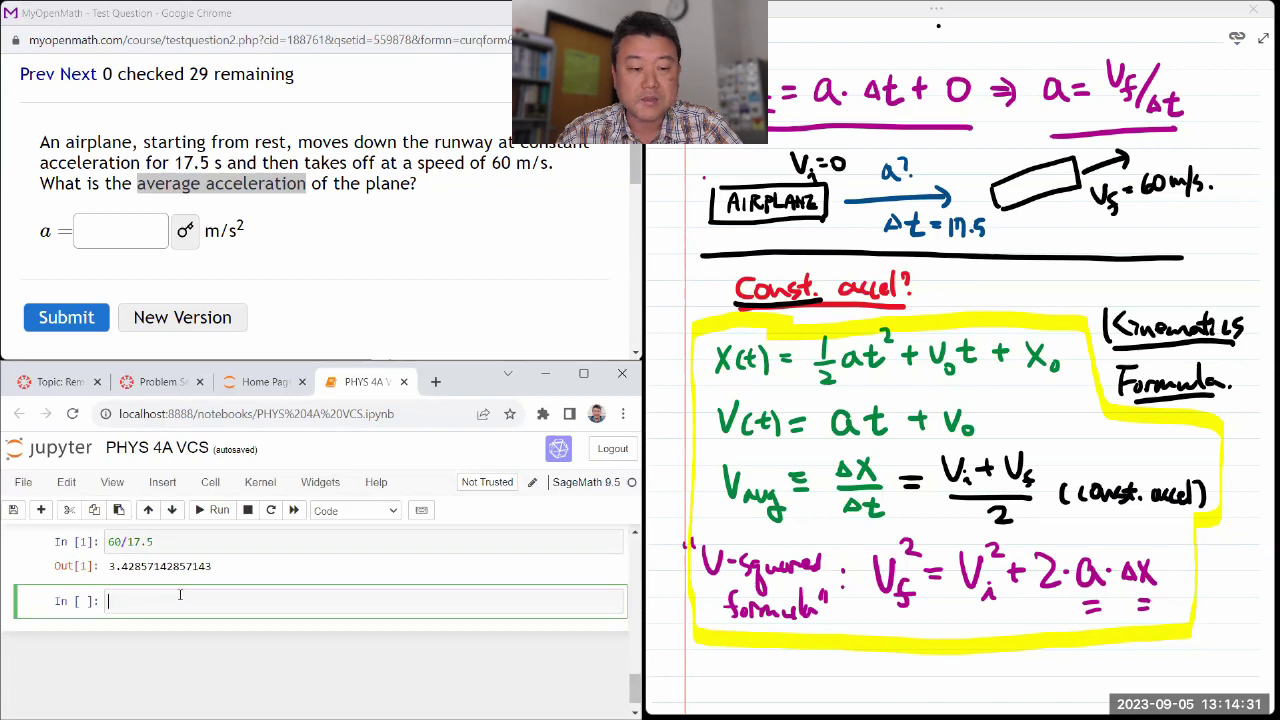
left_click(211, 482)
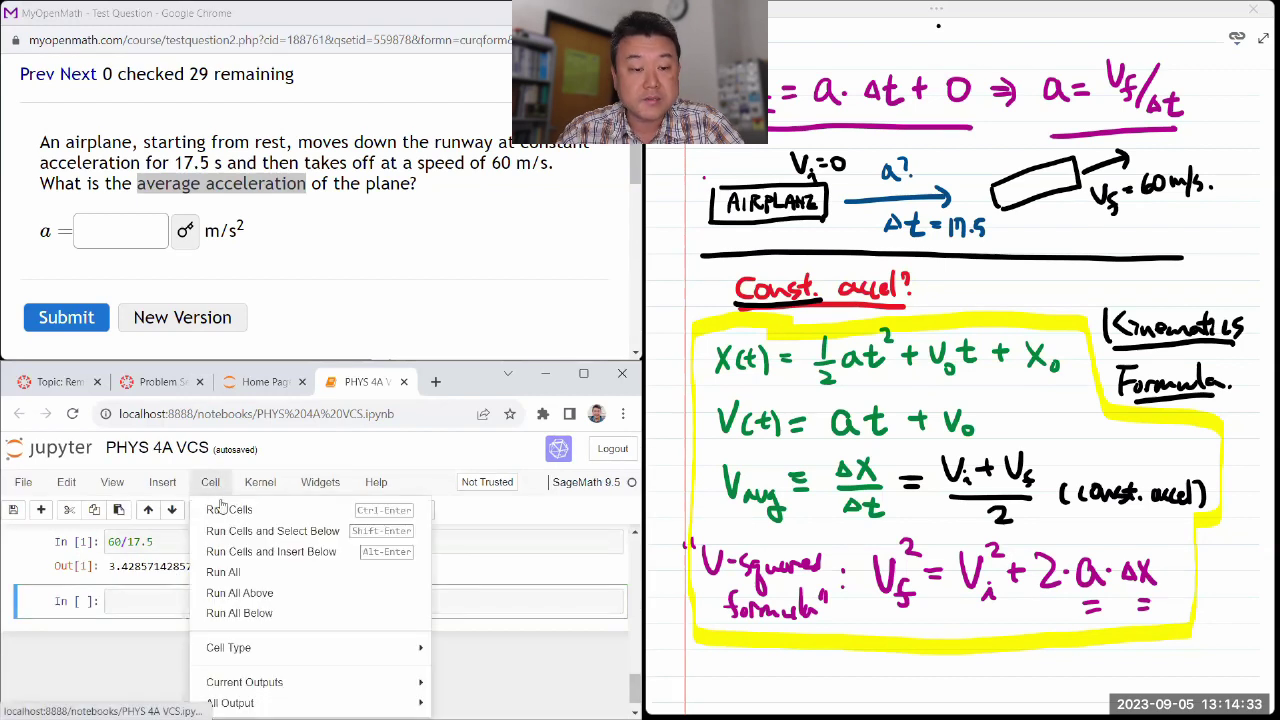
left_click(140, 590)
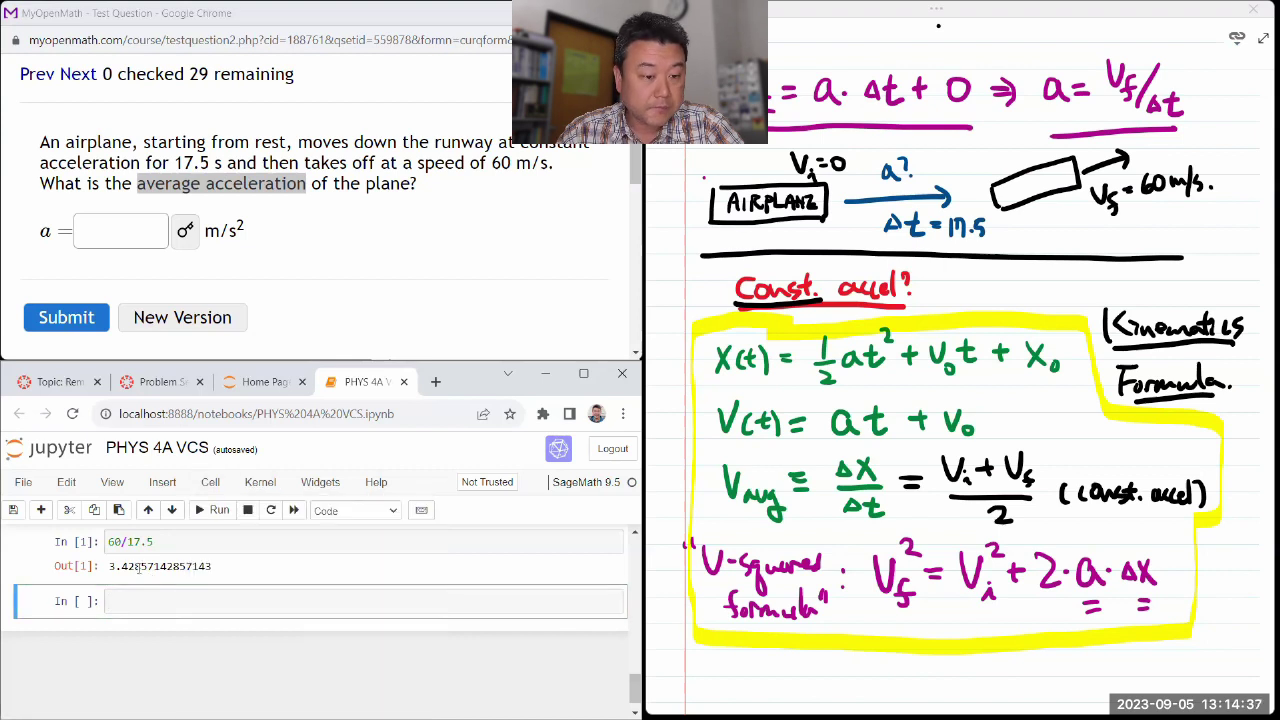
left_click(210, 484)
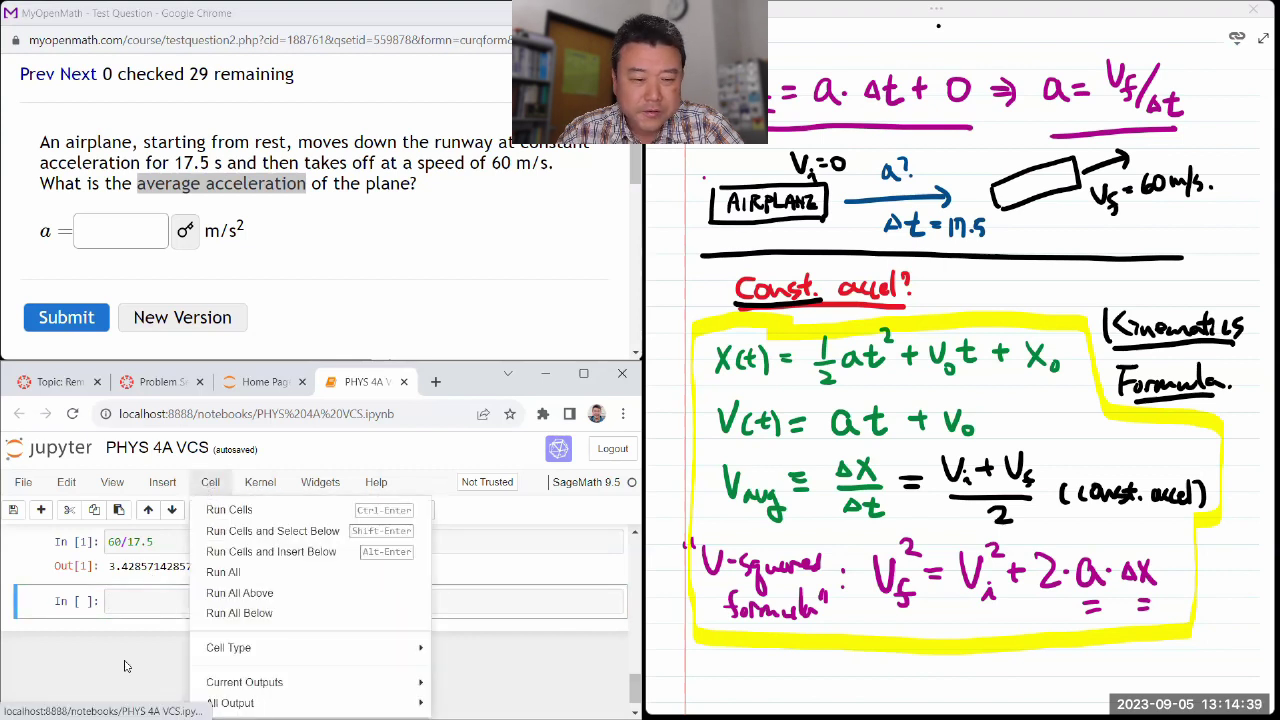
left_click(140, 590)
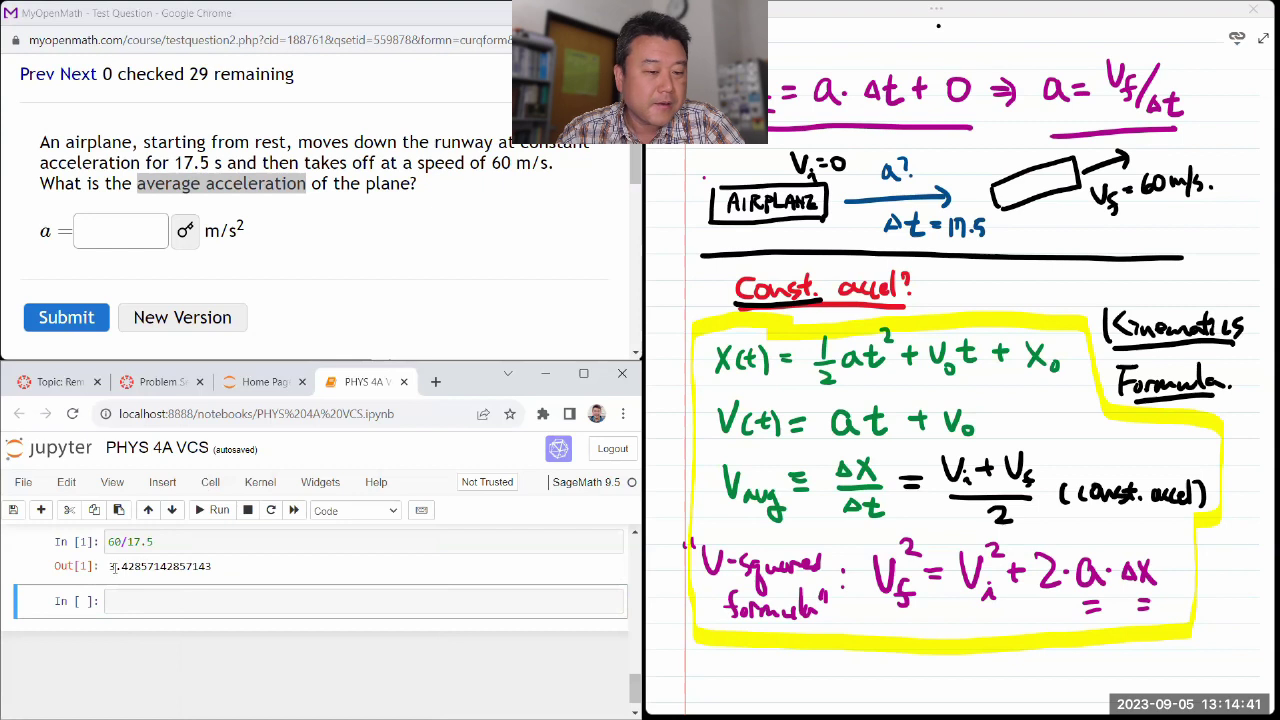
Submit 3.43 as the airplane's acceleration and advance to the next question.
left_click(120, 242)
type("3.43")
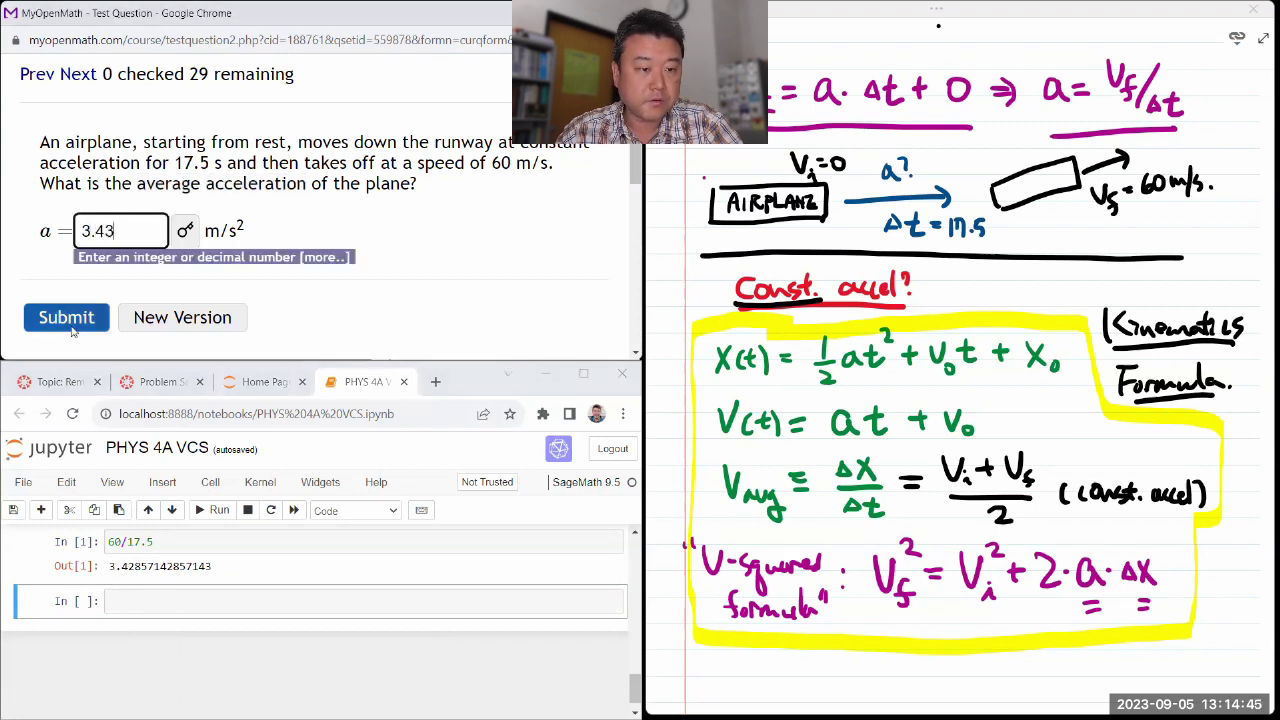
left_click(72, 322)
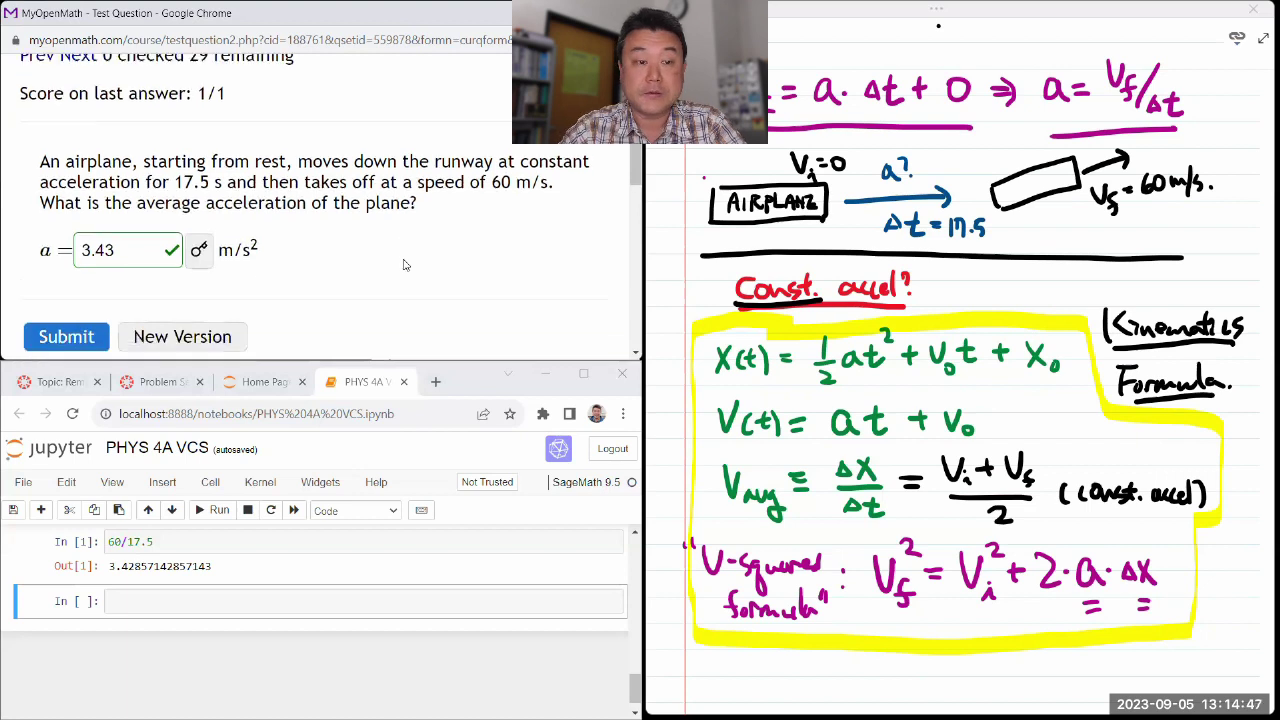
scroll(404, 264, "up", 1)
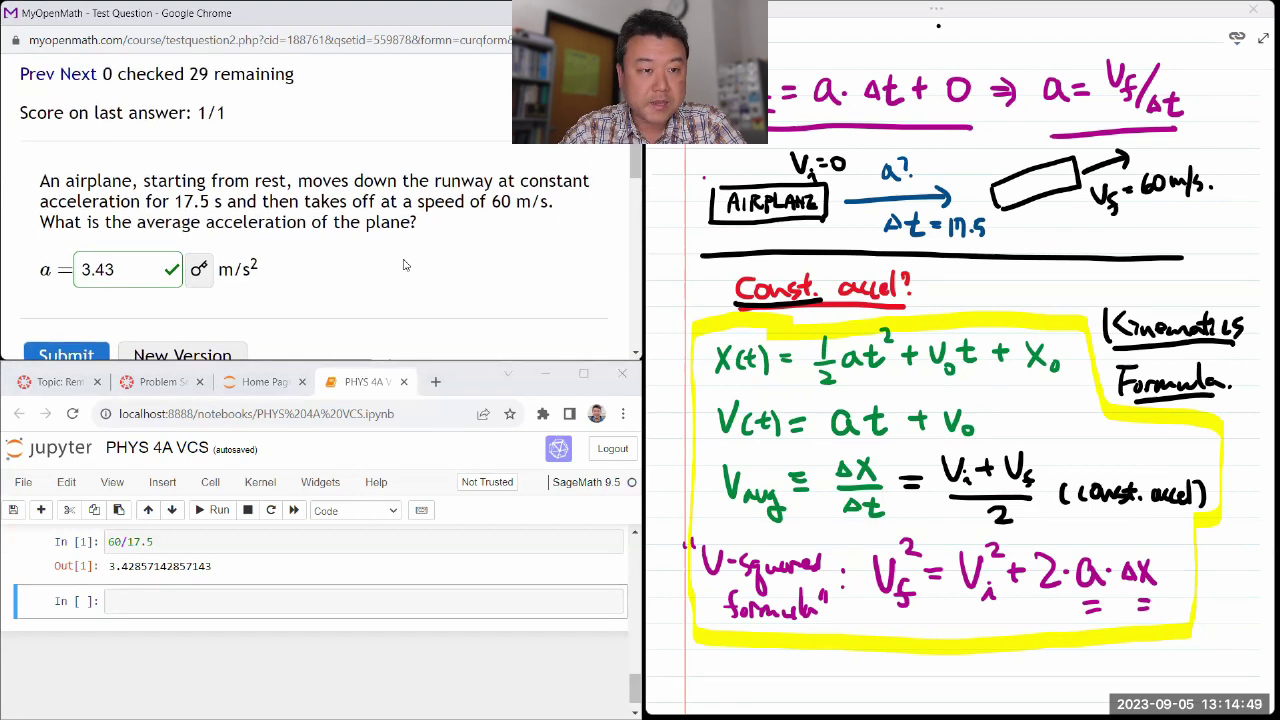
left_click(76, 76)
Read the particle question with velocity v(t) = A + Bt⁻¹, then take black ink in OneNote.
scroll(380, 208, "down", 2)
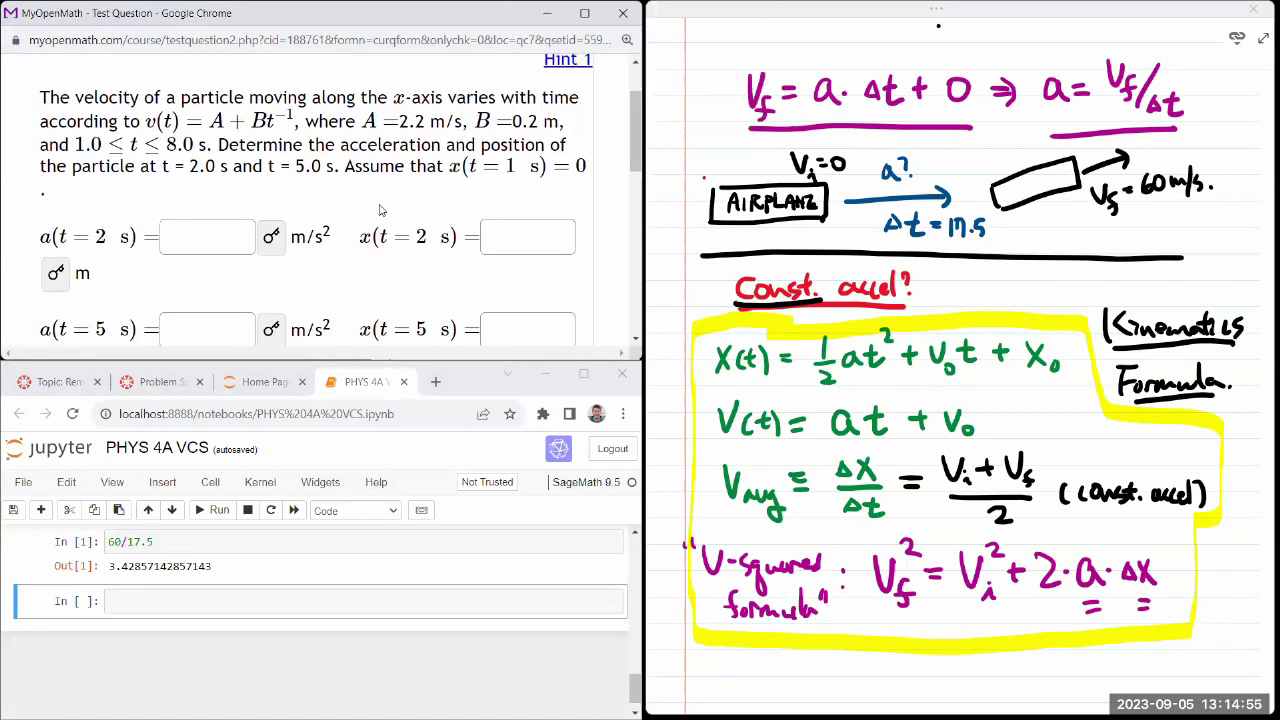
scroll(380, 210, "down", 1)
scroll(380, 210, "up", 1)
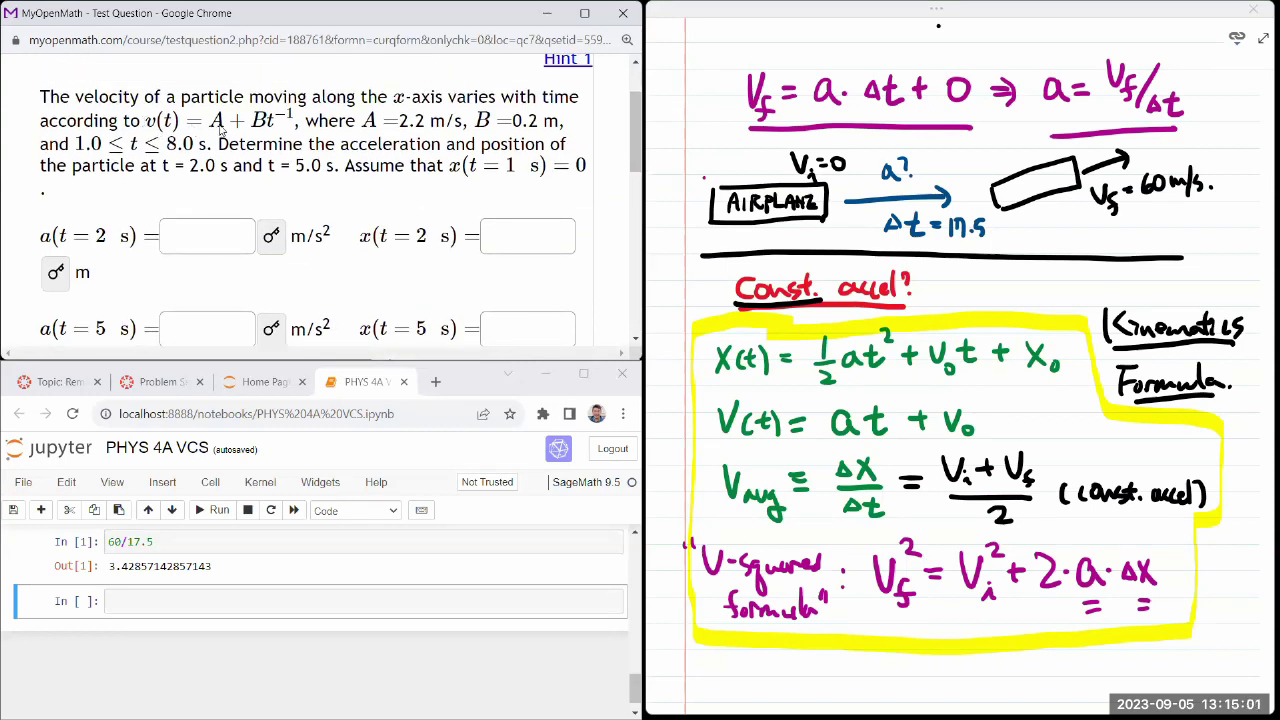
left_click_drag(304, 148, 181, 98)
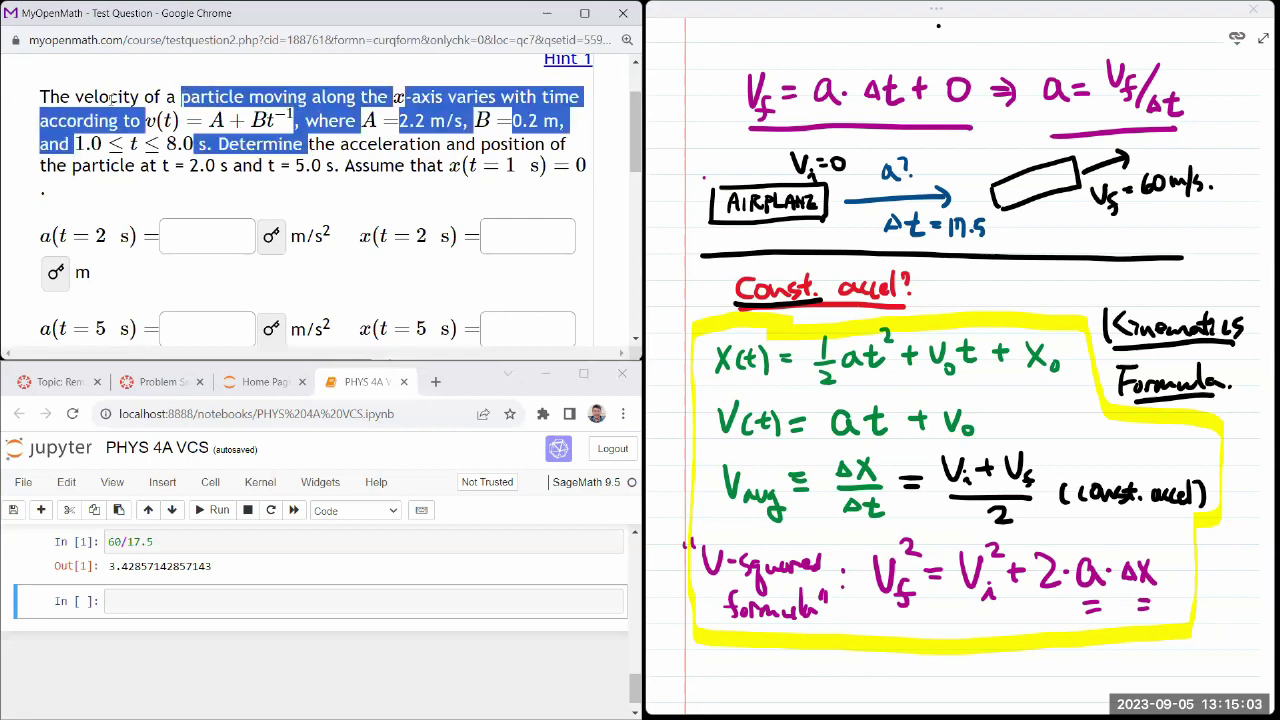
left_click(110, 97)
scroll(1025, 425, "down", 10)
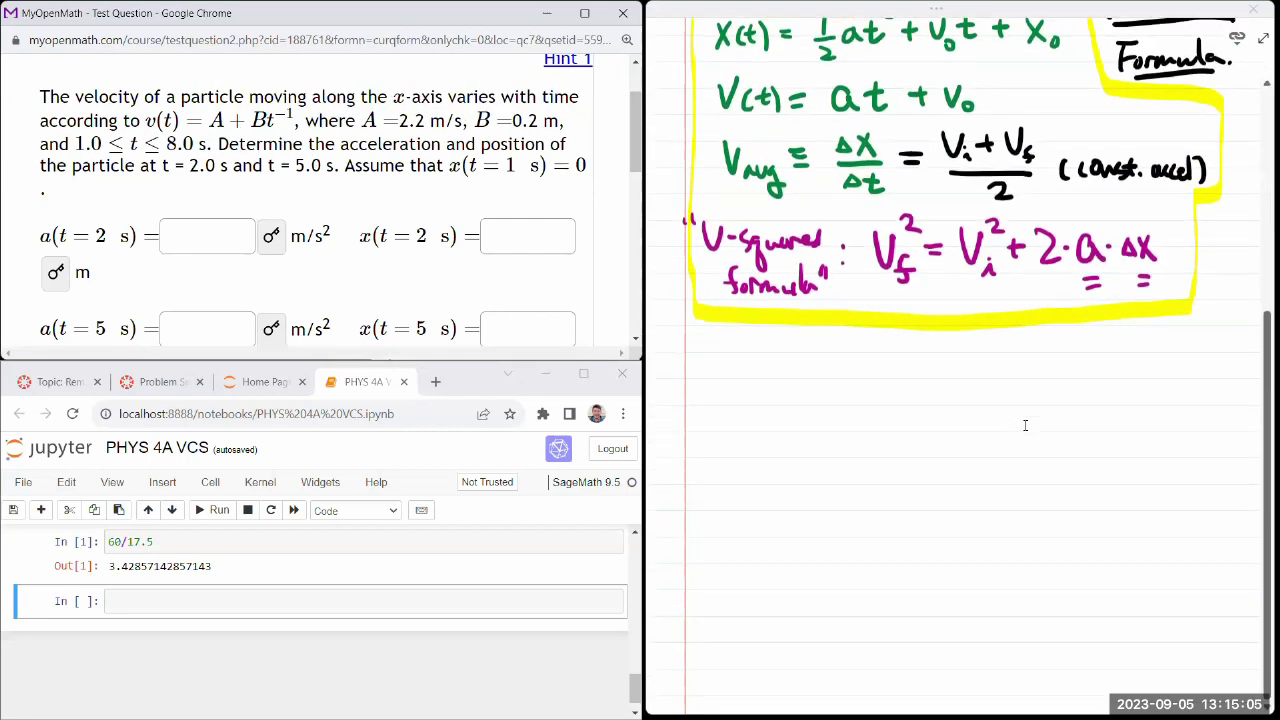
left_click(774, 634)
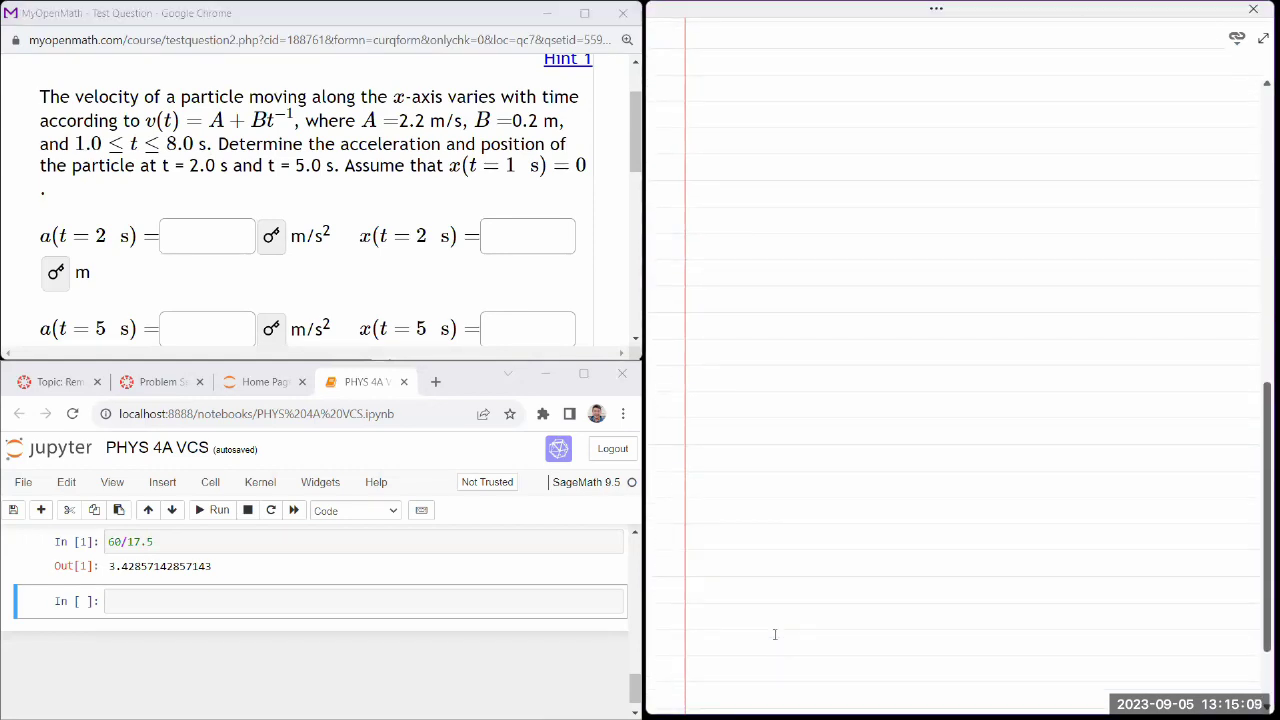
left_click(607, 279)
scroll(607, 279, "up", 1)
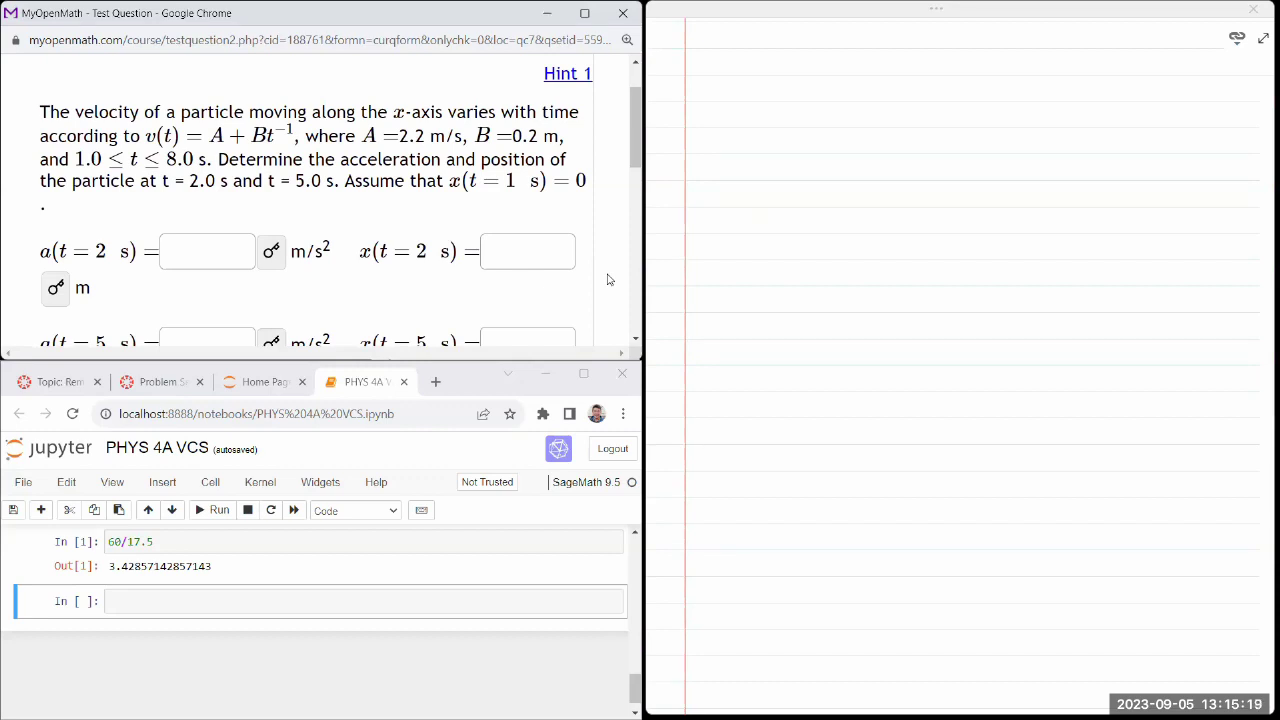
left_click(946, 16)
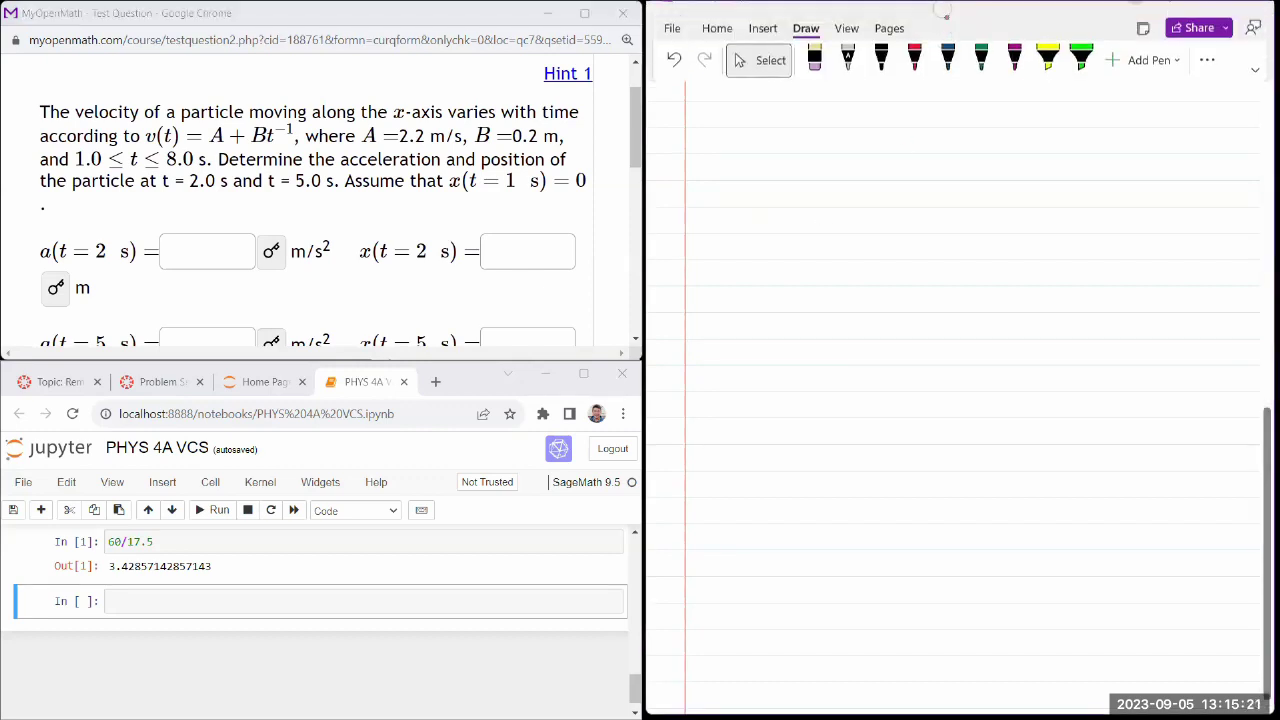
left_click(881, 85)
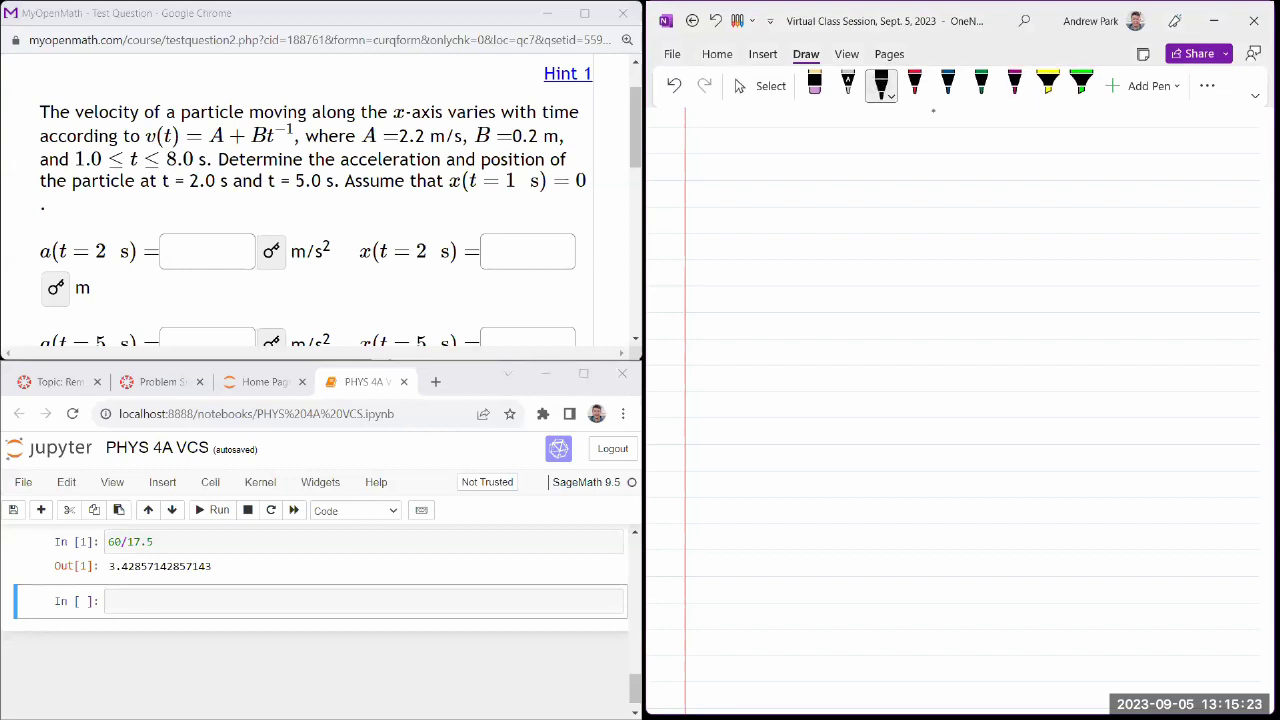
Sketch the particle as a circled dot on a +x axis with a velocity arrow.
mouse_move(766, 196)
left_mouse_down()
mouse_move(752, 216)
mouse_move(770, 200)
mouse_move(756, 214)
mouse_move(760, 242)
mouse_move(878, 241)
mouse_move(870, 286)
left_mouse_up()
left_click_drag(869, 270, 845, 288)
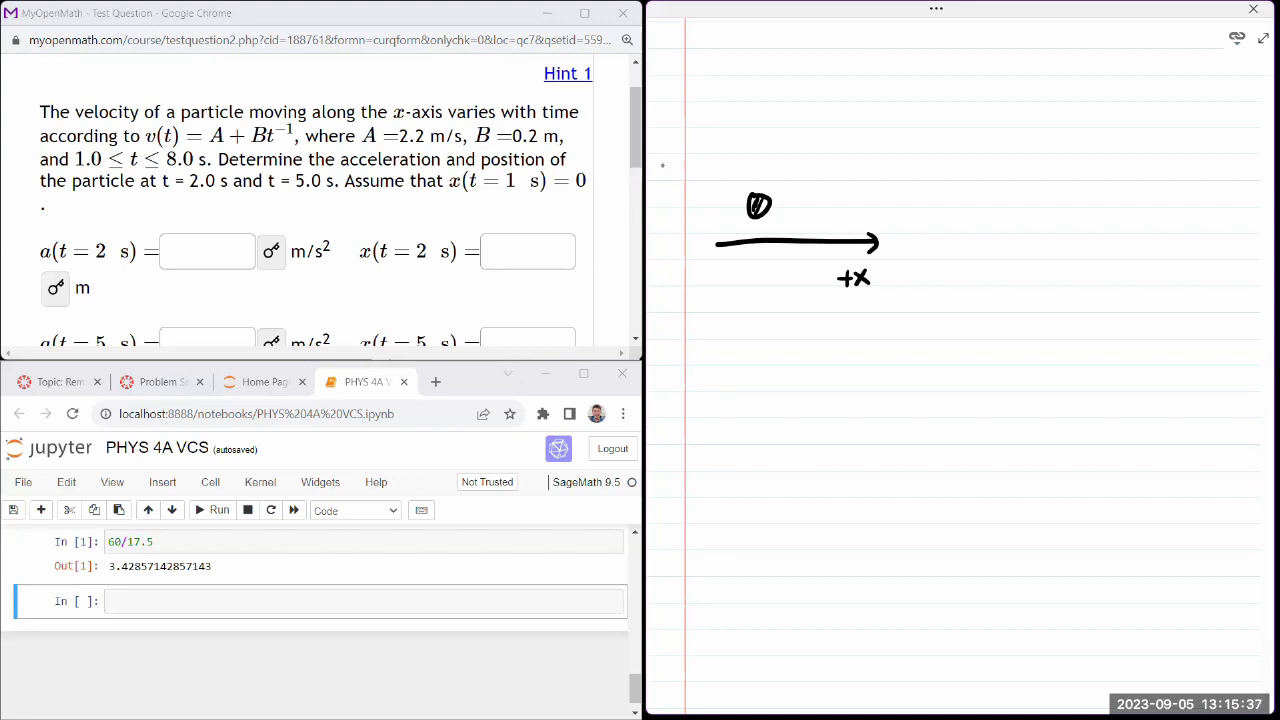
left_click_drag(786, 203, 882, 207)
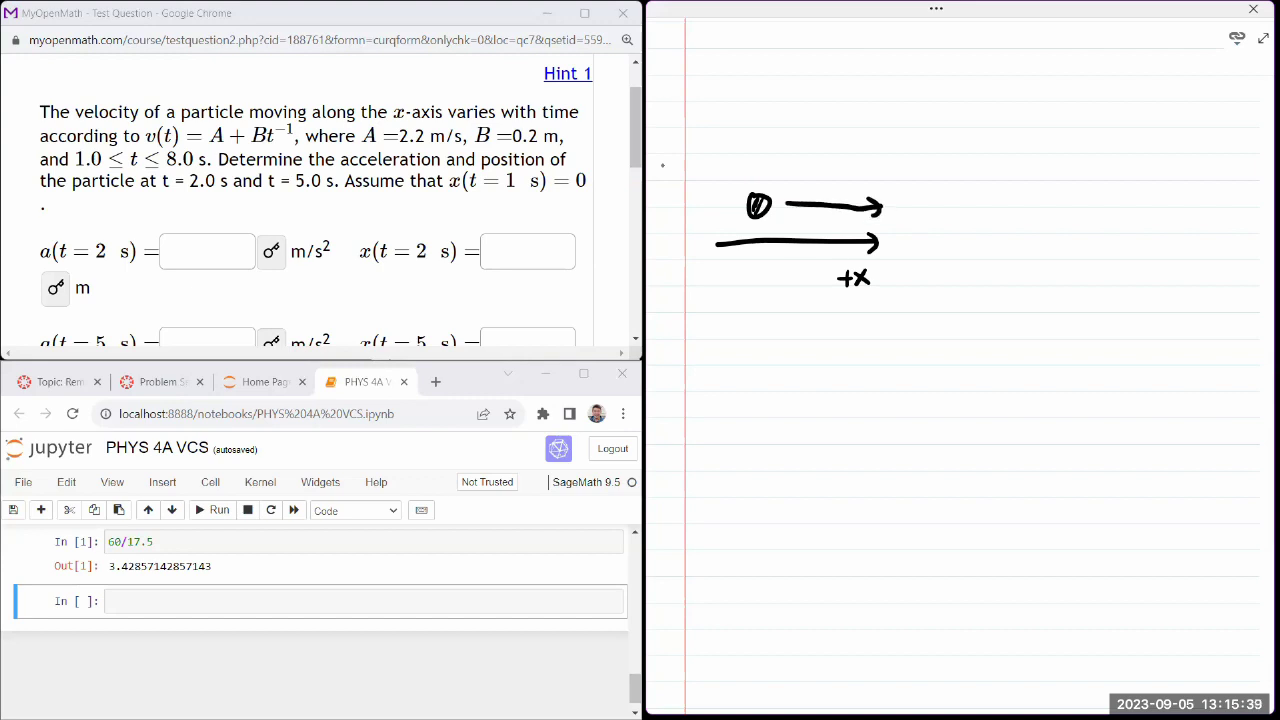
Label the velocity arrow V(t) = A + B/t.
mouse_move(806, 167)
left_mouse_down()
mouse_move(822, 166)
mouse_move(826, 189)
left_mouse_up()
mouse_move(830, 176)
left_mouse_down()
mouse_move(845, 175)
mouse_move(839, 188)
left_mouse_up()
mouse_move(848, 166)
left_mouse_down()
mouse_move(850, 190)
mouse_move(880, 171)
mouse_move(908, 186)
mouse_move(929, 169)
left_mouse_up()
mouse_move(922, 161)
left_mouse_down()
mouse_move(922, 175)
mouse_move(958, 172)
mouse_move(958, 188)
mouse_move(990, 177)
left_mouse_up()
left_click_drag(979, 170, 986, 194)
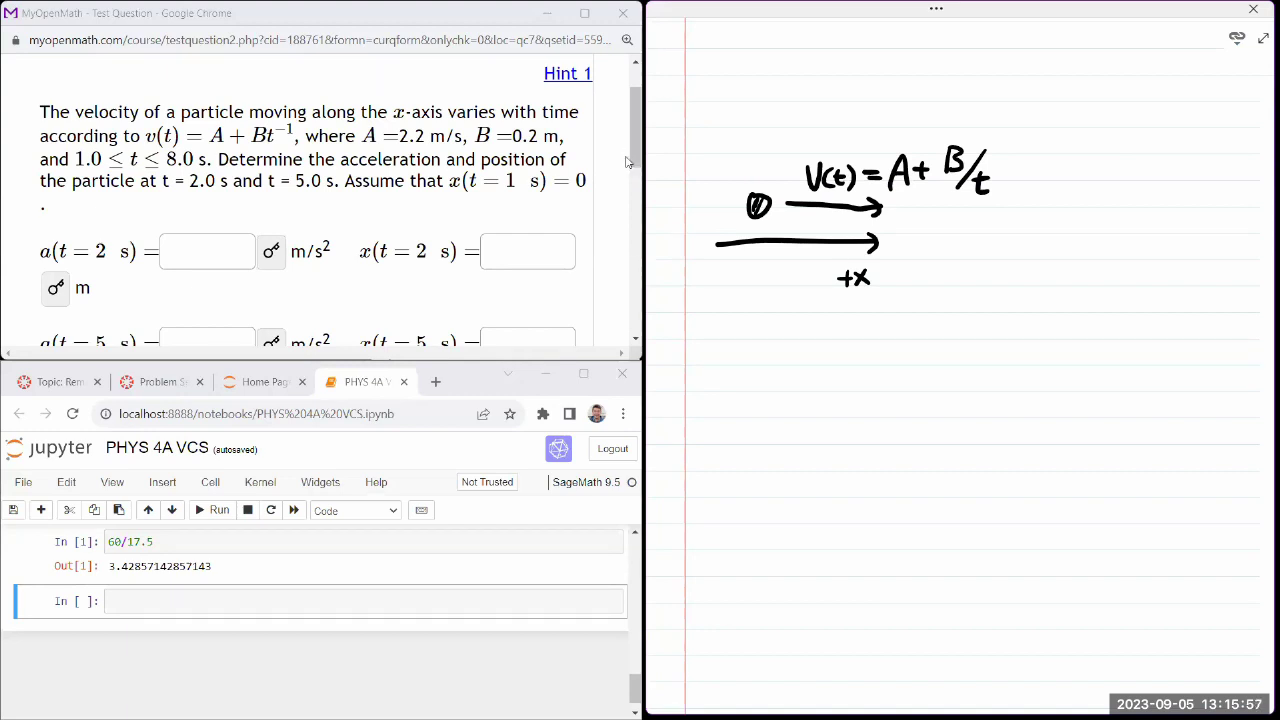
left_click(936, 8)
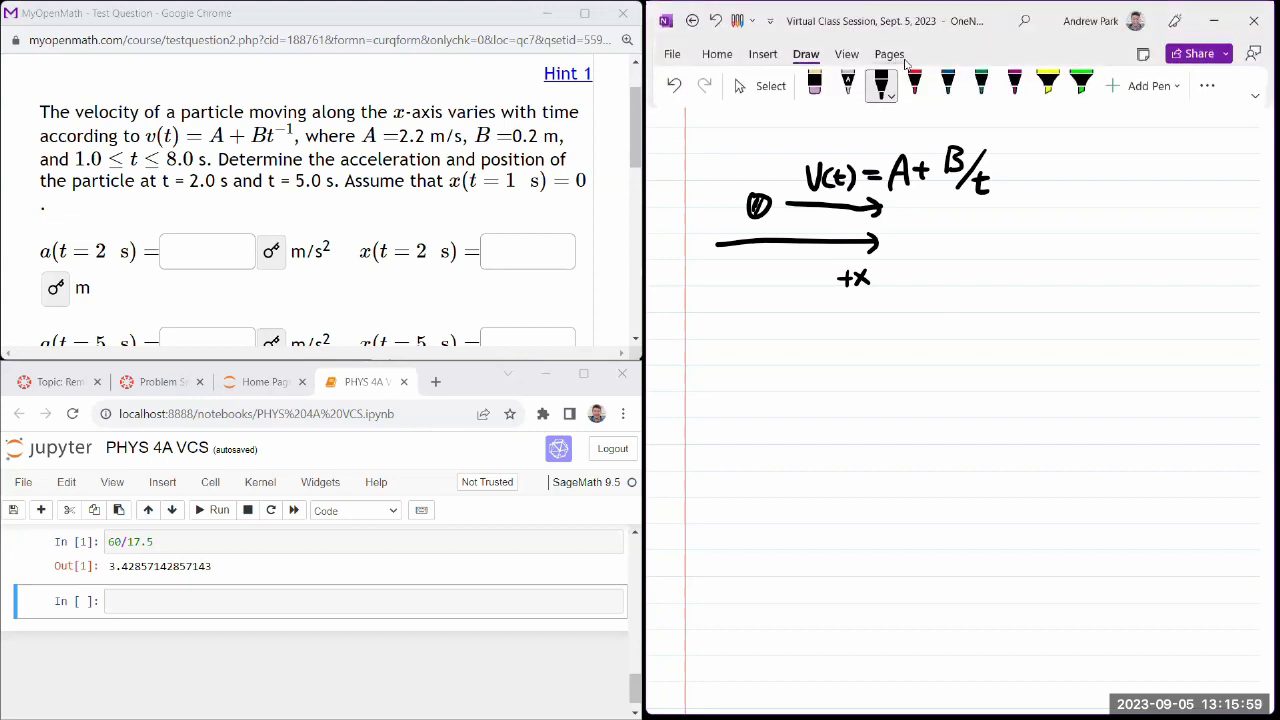
left_click(948, 85)
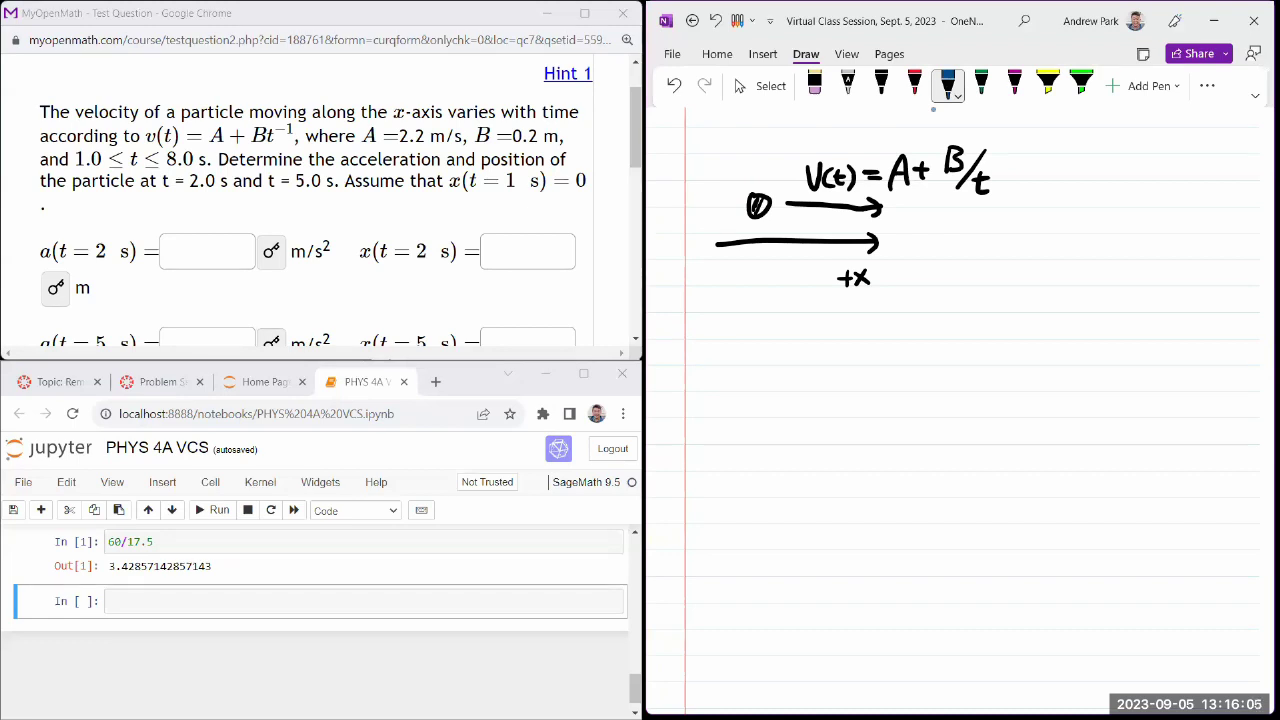
Write X(t) → V(t) = dx/dt with the arrow labelled diff.
mouse_move(757, 331)
left_mouse_down()
mouse_move(738, 356)
mouse_move(785, 345)
left_mouse_up()
mouse_move(777, 339)
left_mouse_down()
mouse_move(796, 369)
mouse_move(942, 347)
mouse_move(930, 360)
mouse_move(976, 331)
mouse_move(985, 358)
left_mouse_up()
left_click_drag(985, 345, 994, 356)
left_click_drag(1001, 335, 1003, 361)
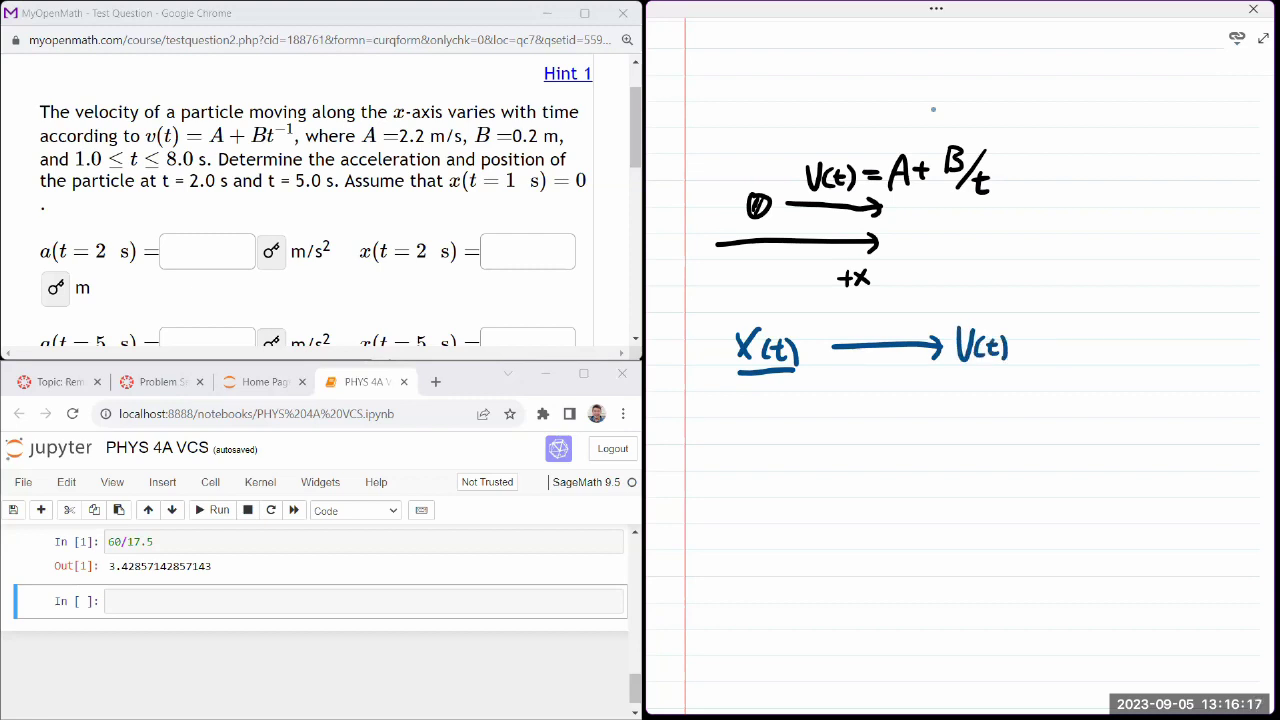
left_click_drag(860, 320, 866, 331)
mouse_move(881, 304)
left_mouse_down()
mouse_move(878, 333)
mouse_move(887, 320)
left_mouse_up()
left_click_drag(893, 303, 889, 334)
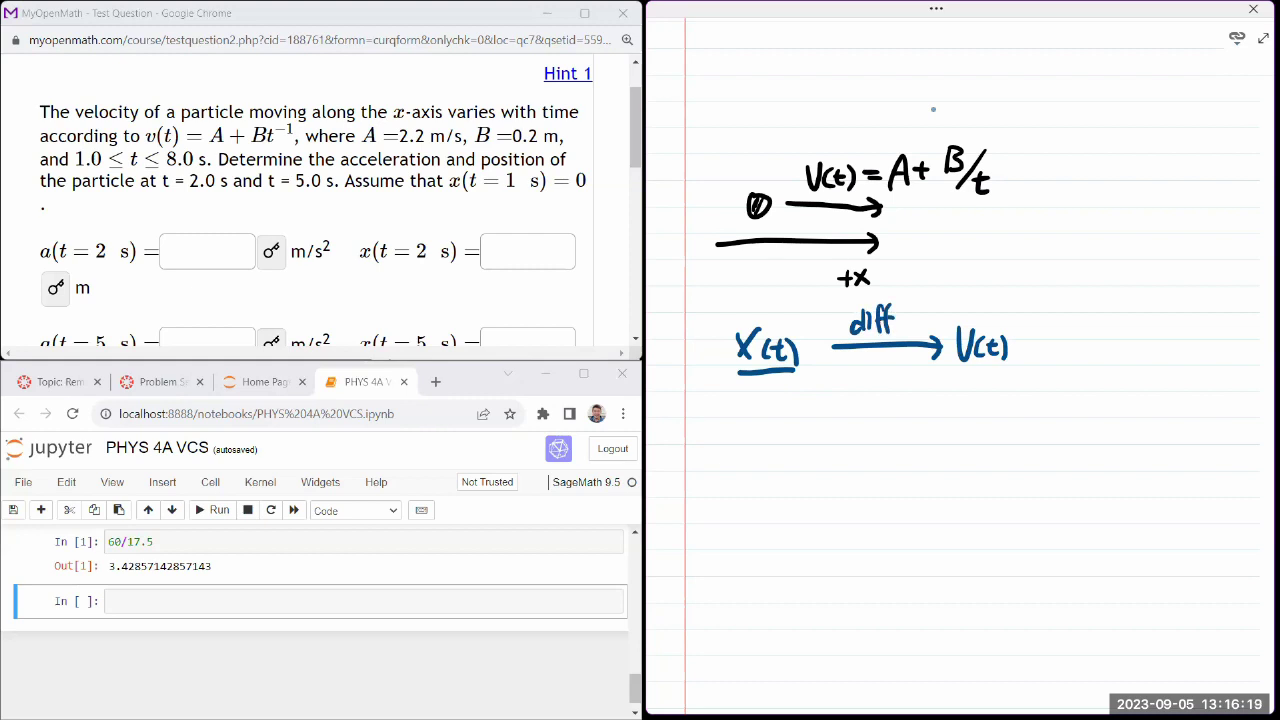
left_click_drag(1015, 345, 1027, 345)
mouse_move(1015, 351)
left_mouse_down()
mouse_move(1053, 320)
mouse_move(1062, 346)
mouse_move(1043, 358)
mouse_move(1072, 350)
left_mouse_up()
left_click_drag(1046, 370, 1048, 378)
left_click_drag(1056, 358, 1066, 379)
left_click_drag(1058, 367, 1072, 366)
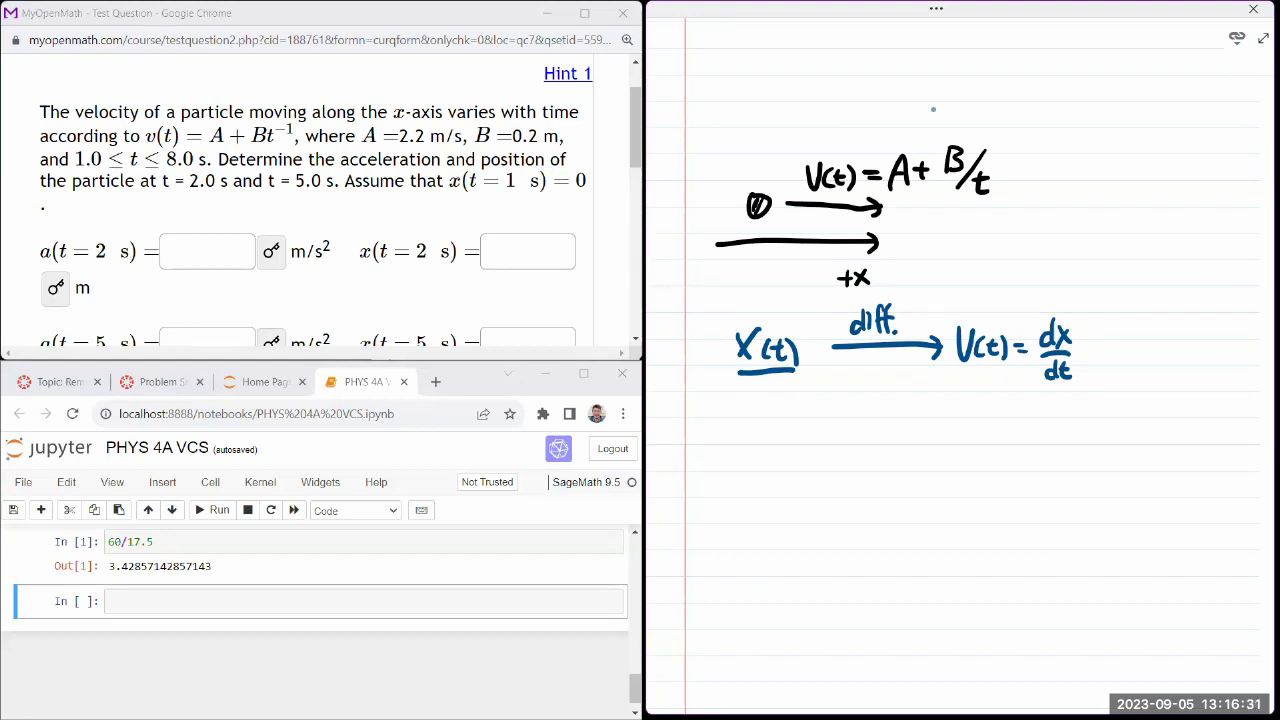
Add a return arrow labelled int and write Δx = ∫ v(t) dt below X(t).
mouse_move(944, 363)
left_mouse_down()
mouse_move(836, 368)
mouse_move(896, 393)
left_mouse_up()
left_click_drag(889, 385, 901, 384)
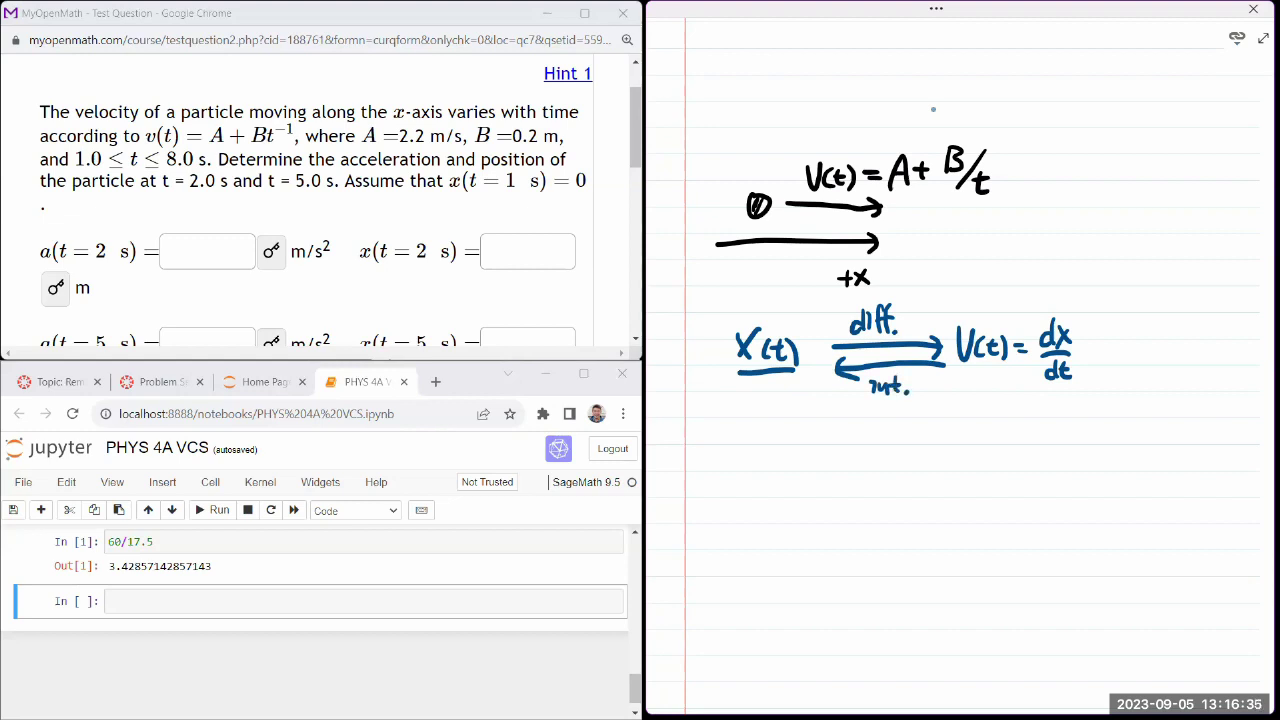
mouse_move(708, 404)
left_mouse_down()
mouse_move(702, 422)
mouse_move(722, 424)
mouse_move(736, 403)
mouse_move(740, 428)
left_mouse_up()
mouse_move(741, 414)
left_mouse_down()
mouse_move(762, 416)
mouse_move(759, 452)
mouse_move(798, 414)
mouse_move(801, 432)
mouse_move(842, 409)
mouse_move(851, 427)
left_mouse_up()
mouse_move(752, 455)
left_mouse_down()
mouse_move(769, 455)
mouse_move(773, 482)
left_mouse_up()
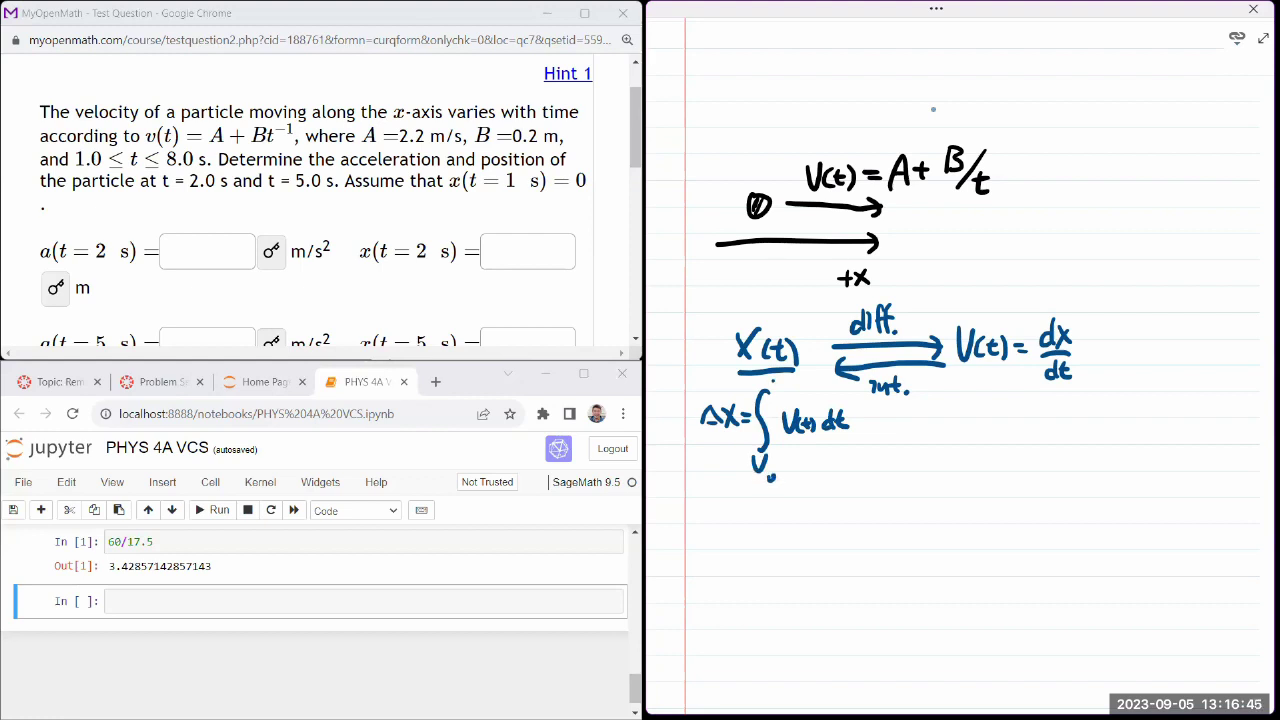
left_click_drag(770, 376, 785, 377)
left_click_drag(794, 386, 796, 393)
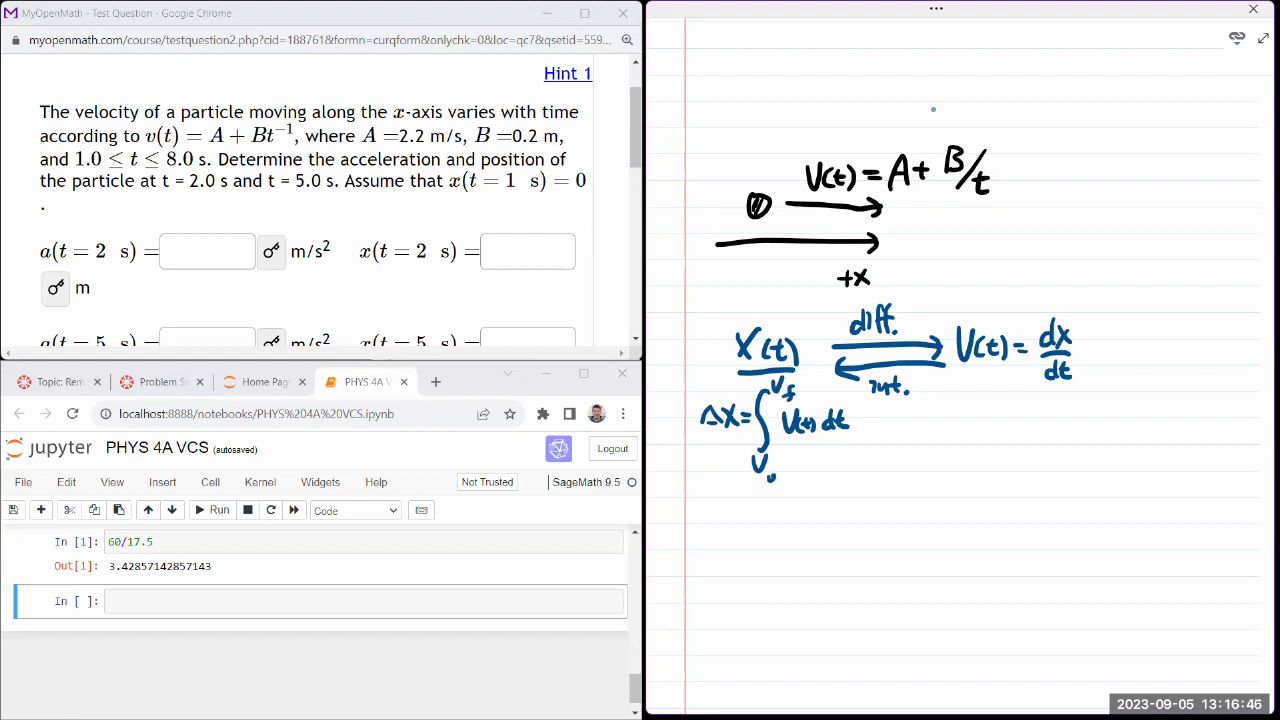
Undo the mistaken integral limits and rewrite them as ti below and tf above in dark blue.
left_click(936, 8)
left_click(815, 85)
key("ctrl+z")
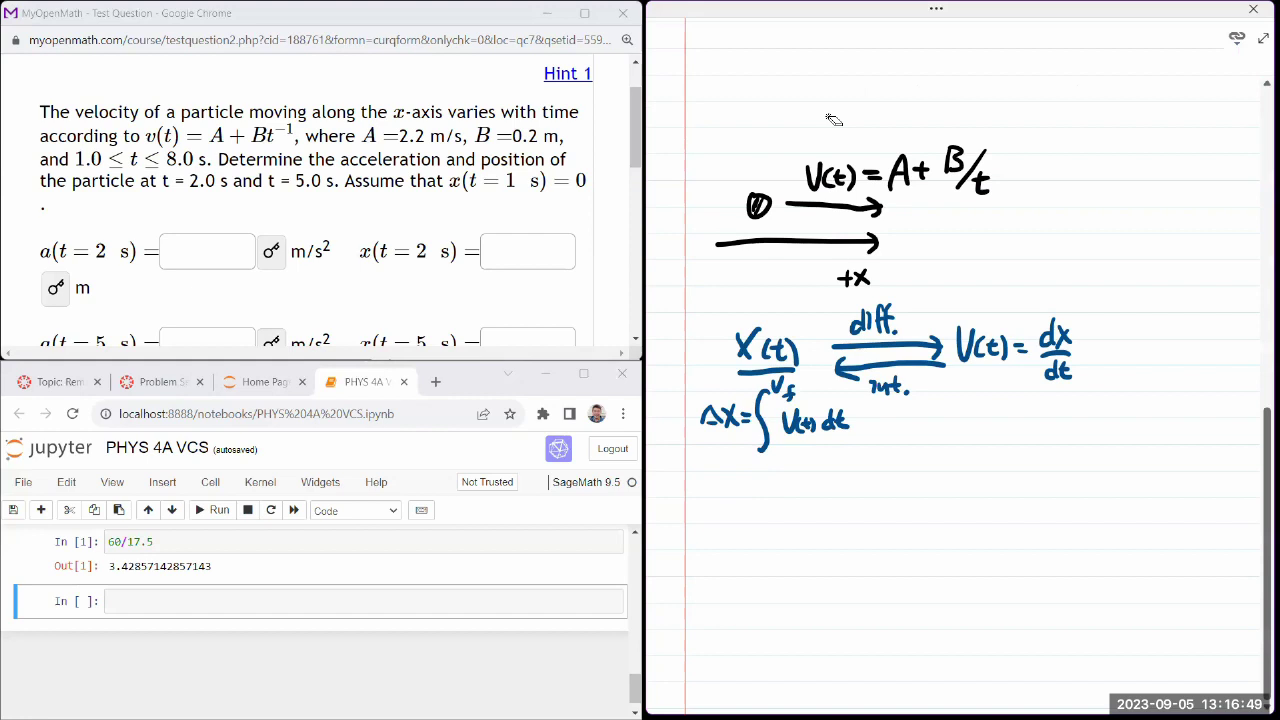
key("ctrl+z")
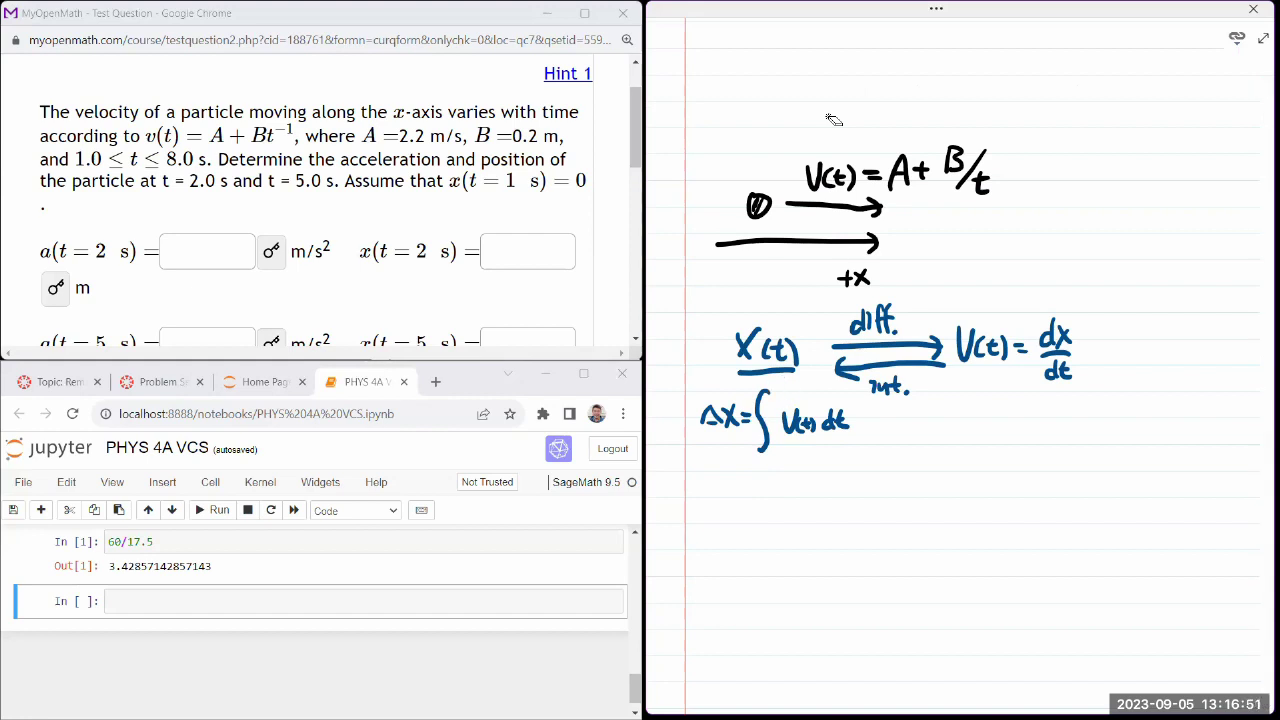
left_click(936, 8)
left_click(948, 85)
left_click_drag(757, 464, 778, 485)
left_click_drag(776, 380, 793, 403)
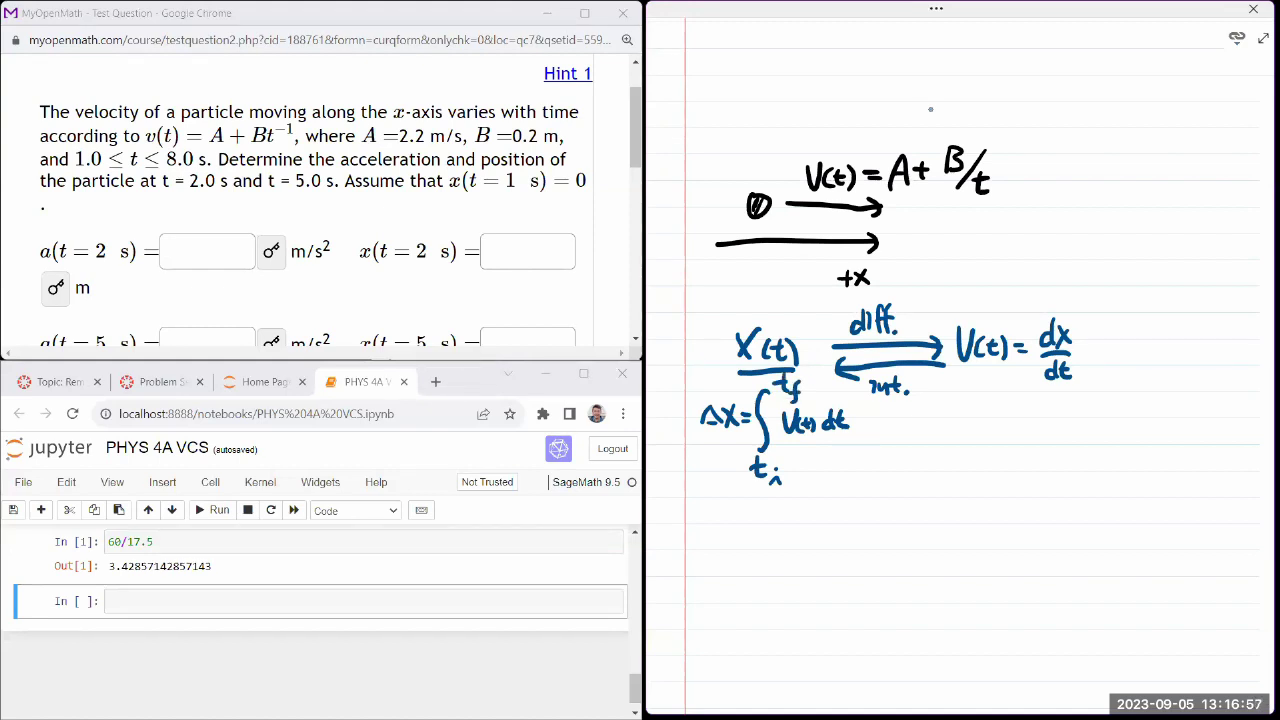
Draw an arrow after dx/dt and write a(t) = dv/dt.
left_click_drag(1079, 343, 1172, 356)
mouse_move(1176, 344)
left_mouse_down()
mouse_move(1200, 359)
mouse_move(1217, 338)
left_mouse_up()
left_click_drag(1206, 346, 1233, 336)
left_click_drag(1240, 322, 1252, 330)
mouse_move(1220, 347)
left_mouse_down()
mouse_move(1244, 346)
mouse_move(1230, 374)
left_mouse_up()
mouse_move(1240, 356)
left_mouse_down()
mouse_move(1238, 374)
mouse_move(1250, 360)
left_mouse_up()
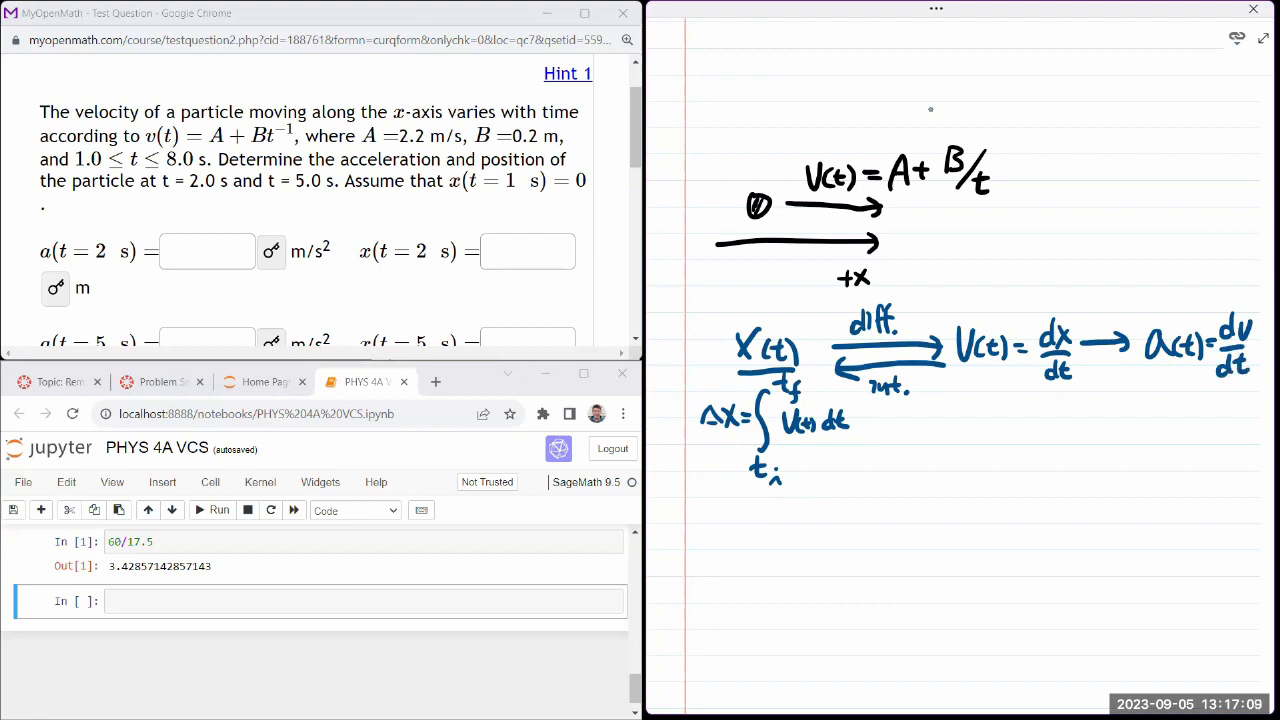
Highlight the diff./int. arrows and the dx/dt → a(t) arrow in yellow.
left_click(936, 8)
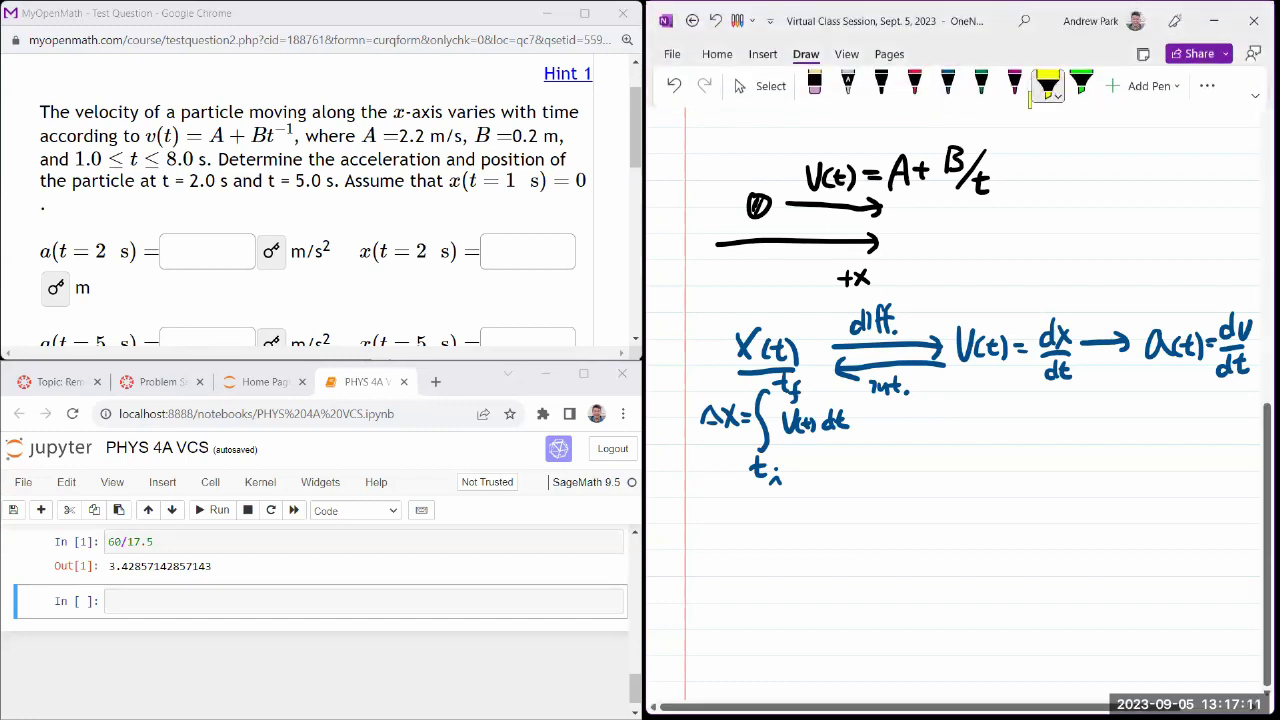
mouse_move(858, 296)
left_mouse_down()
mouse_move(859, 412)
mouse_move(927, 367)
mouse_move(922, 296)
left_mouse_up()
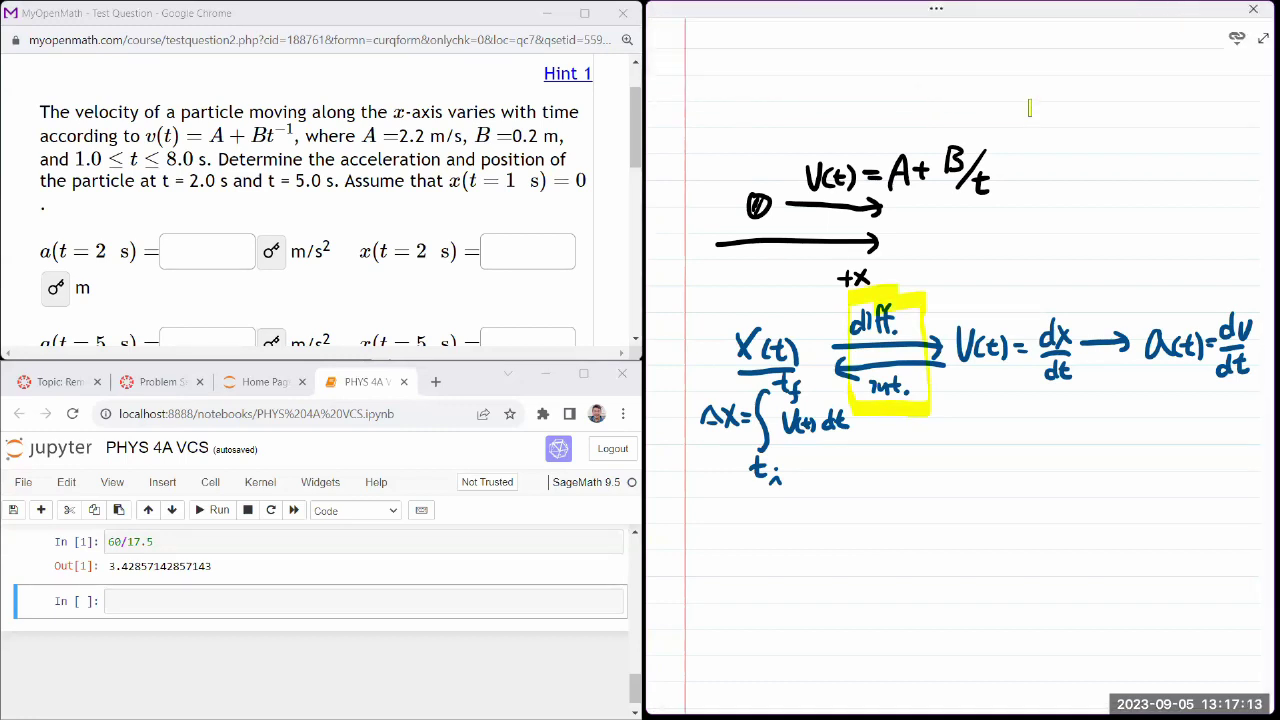
mouse_move(1087, 290)
left_mouse_down()
mouse_move(1086, 428)
mouse_move(1122, 296)
mouse_move(1090, 296)
left_mouse_up()
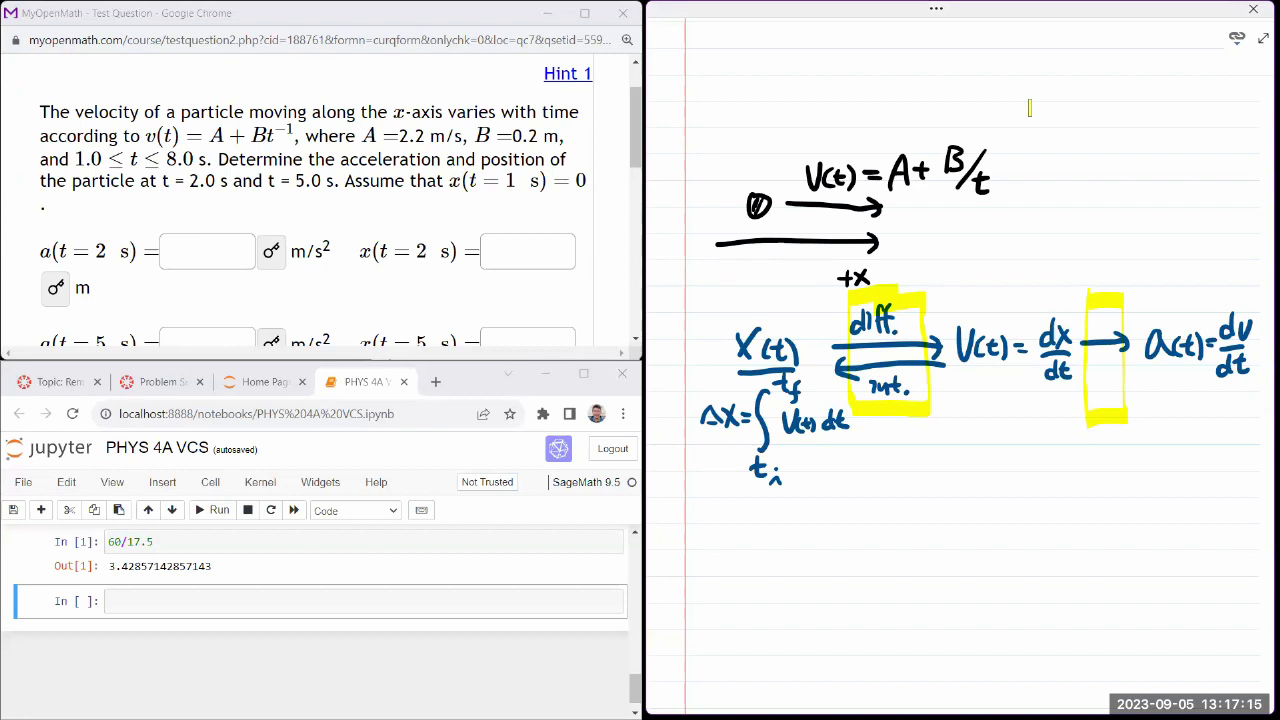
In dark blue, draw a reverse arrow from a(t) to v(t) and write ΔV = ∫ a(t) dt.
left_click(937, 9)
left_click(948, 85)
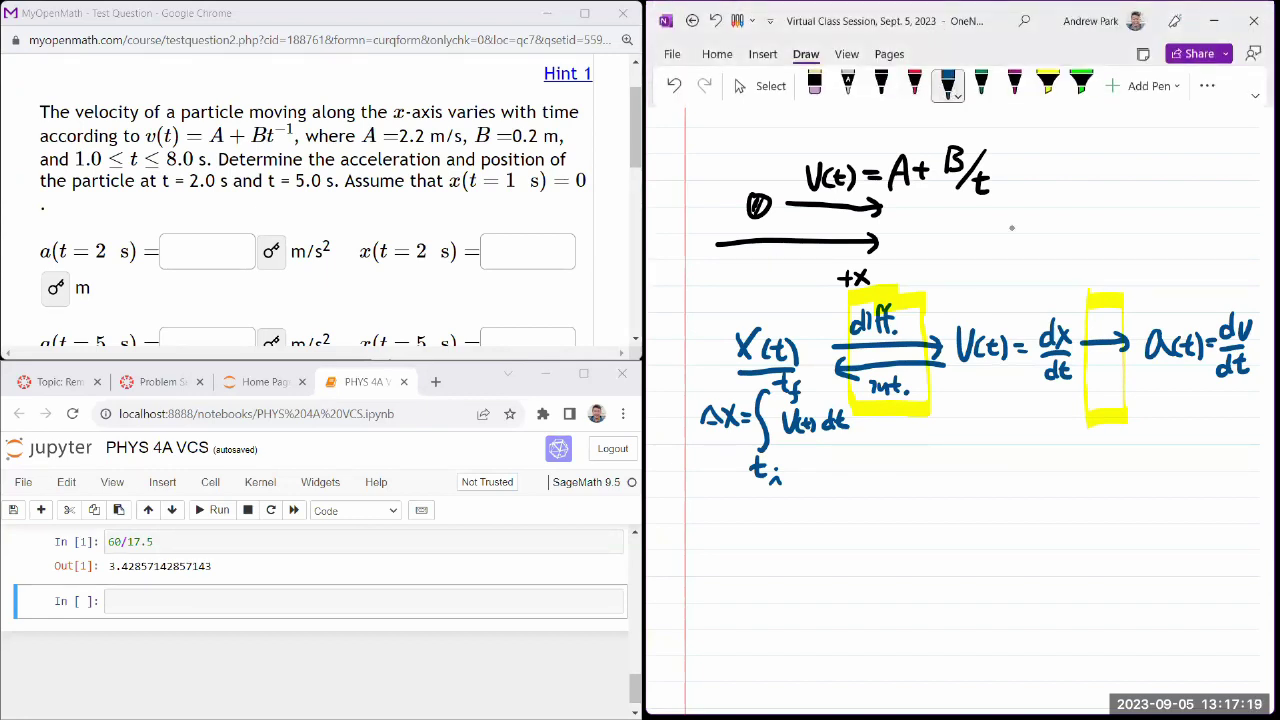
mouse_move(1126, 366)
left_mouse_down()
mouse_move(1084, 366)
mouse_move(1098, 380)
left_mouse_up()
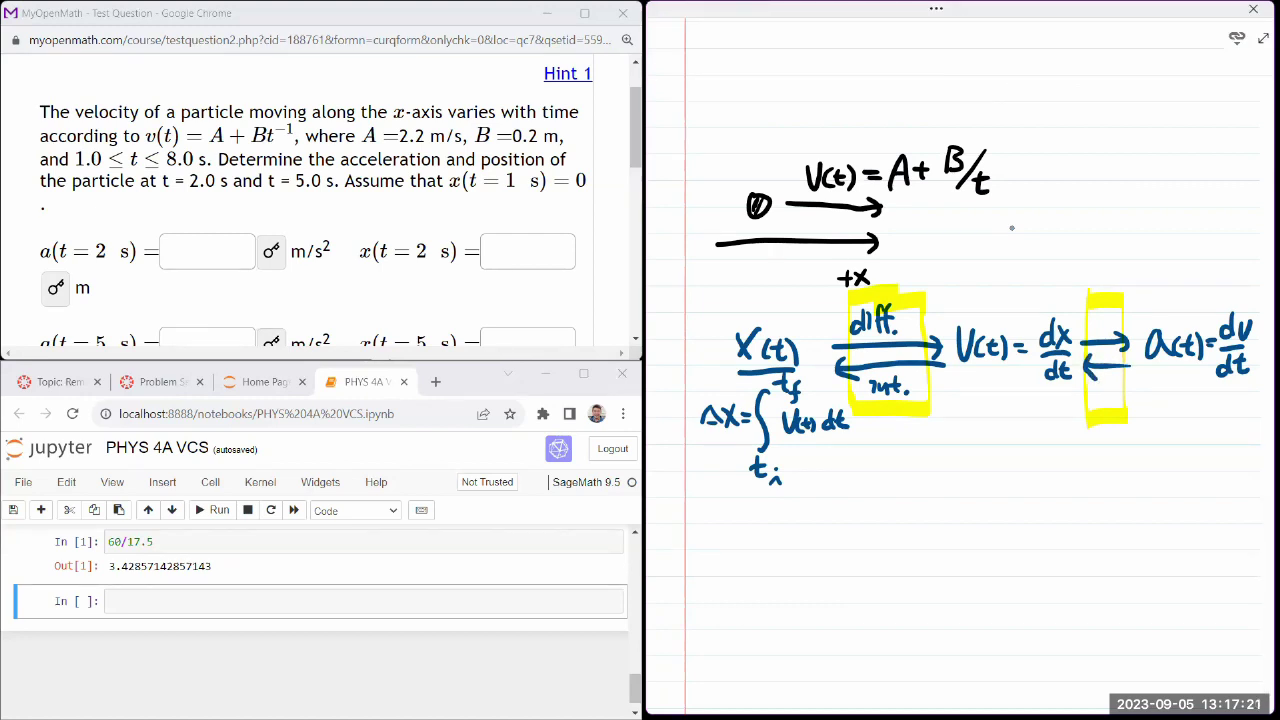
mouse_move(952, 420)
left_mouse_down()
mouse_move(944, 438)
mouse_move(986, 414)
mouse_move(1004, 430)
left_mouse_up()
mouse_move(990, 437)
left_mouse_down()
mouse_move(1014, 414)
mouse_move(1008, 466)
mouse_move(1026, 438)
mouse_move(1060, 440)
left_mouse_up()
mouse_move(1066, 420)
left_mouse_down()
mouse_move(1068, 446)
mouse_move(1116, 434)
mouse_move(1112, 450)
left_mouse_up()
left_click_drag(1004, 468, 1004, 494)
Add limits ti and tf to the ΔV integral and draw a dividing line under the equations.
left_click_drag(1000, 482, 1022, 496)
left_click_drag(1022, 386, 1020, 406)
mouse_move(1016, 394)
left_mouse_down()
mouse_move(1007, 434)
mouse_move(1036, 416)
left_mouse_up()
left_click_drag(1034, 404, 1046, 404)
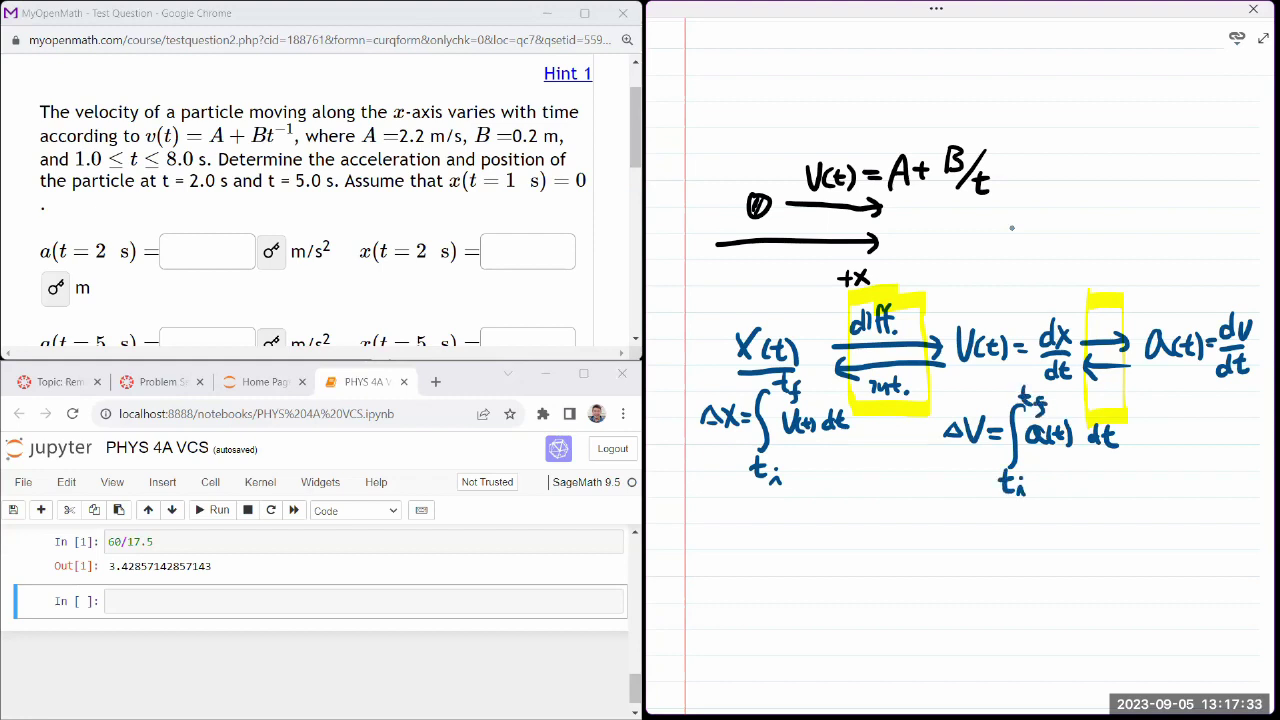
left_click_drag(730, 517, 1162, 503)
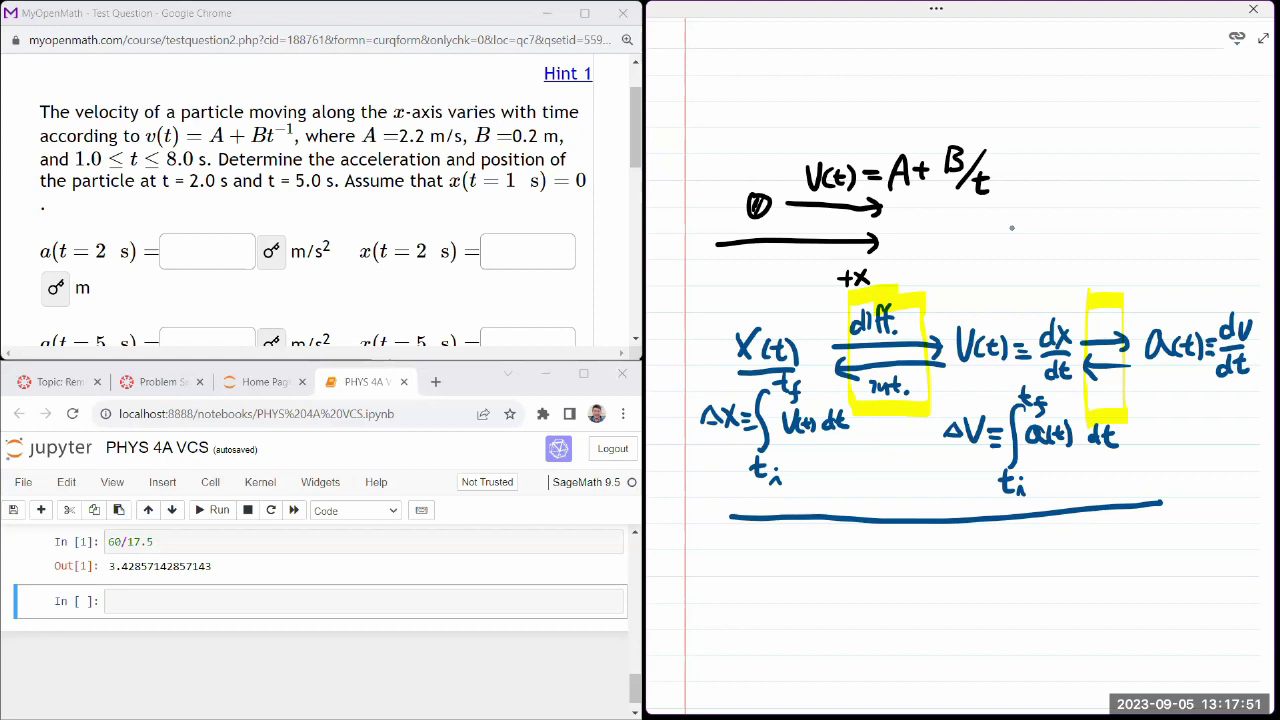
scroll(1015, 350, "down", 1)
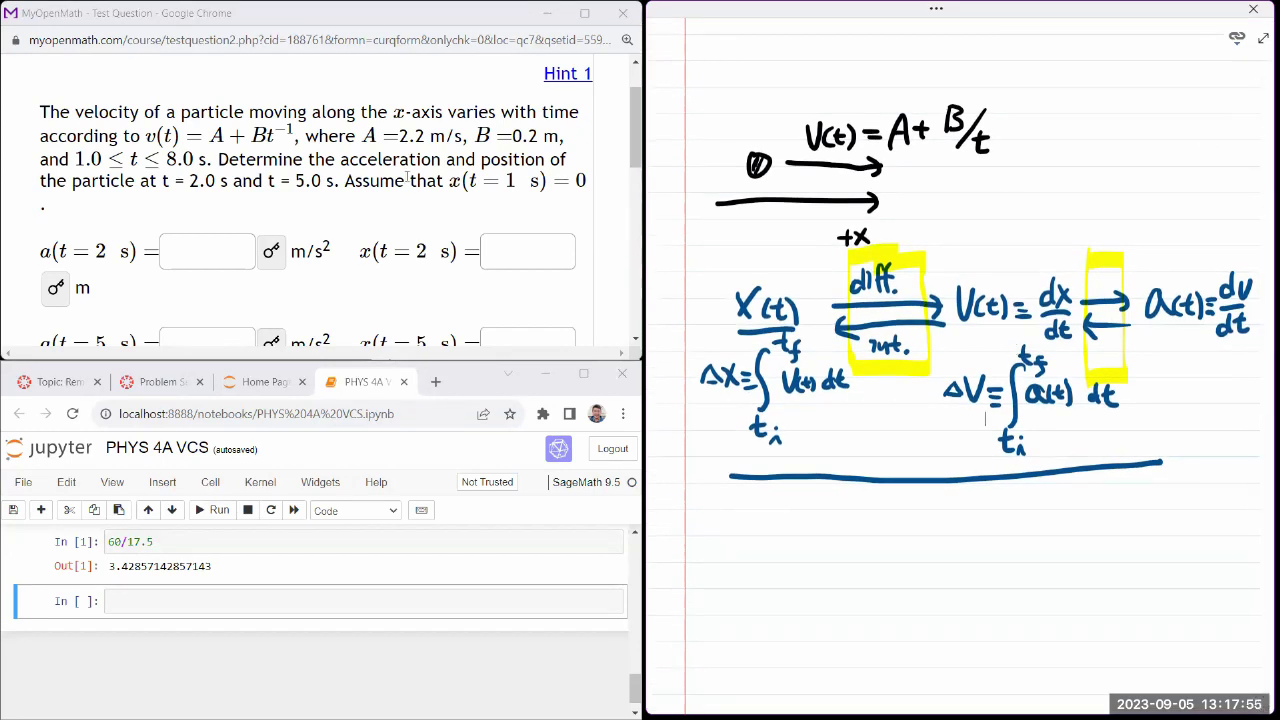
scroll(405, 180, "down", 1)
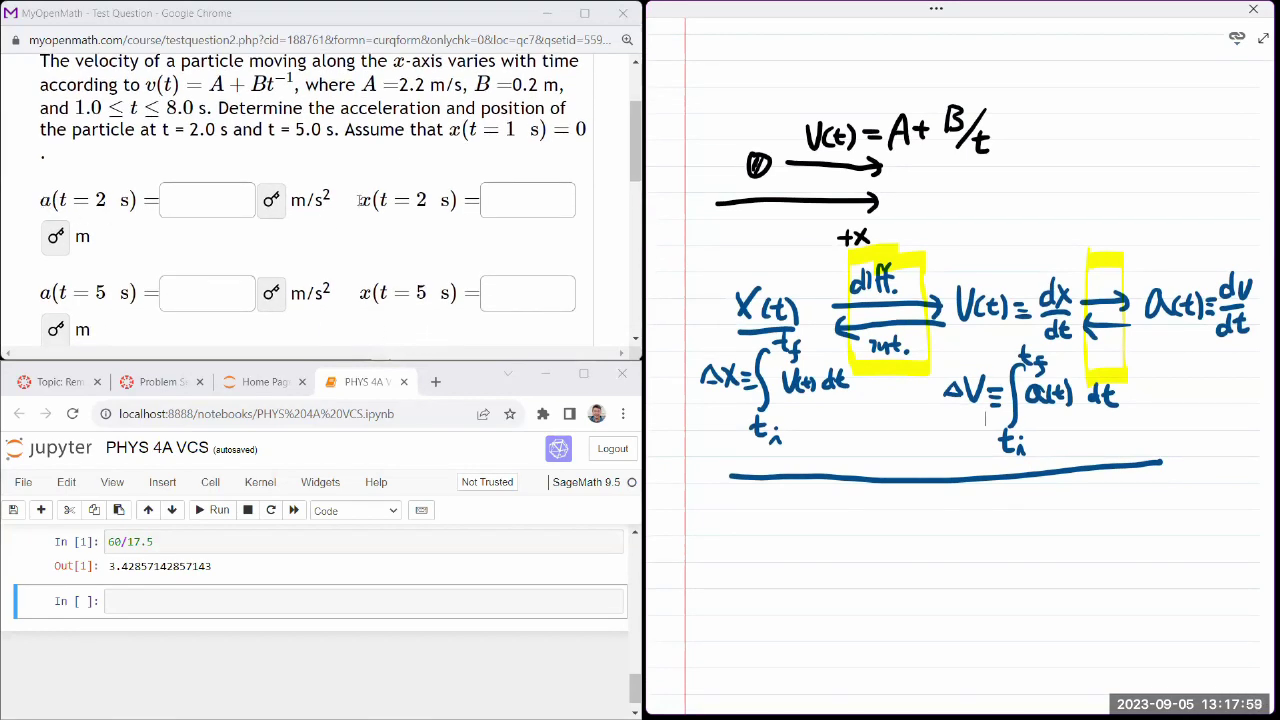
scroll(444, 262, "down", 1)
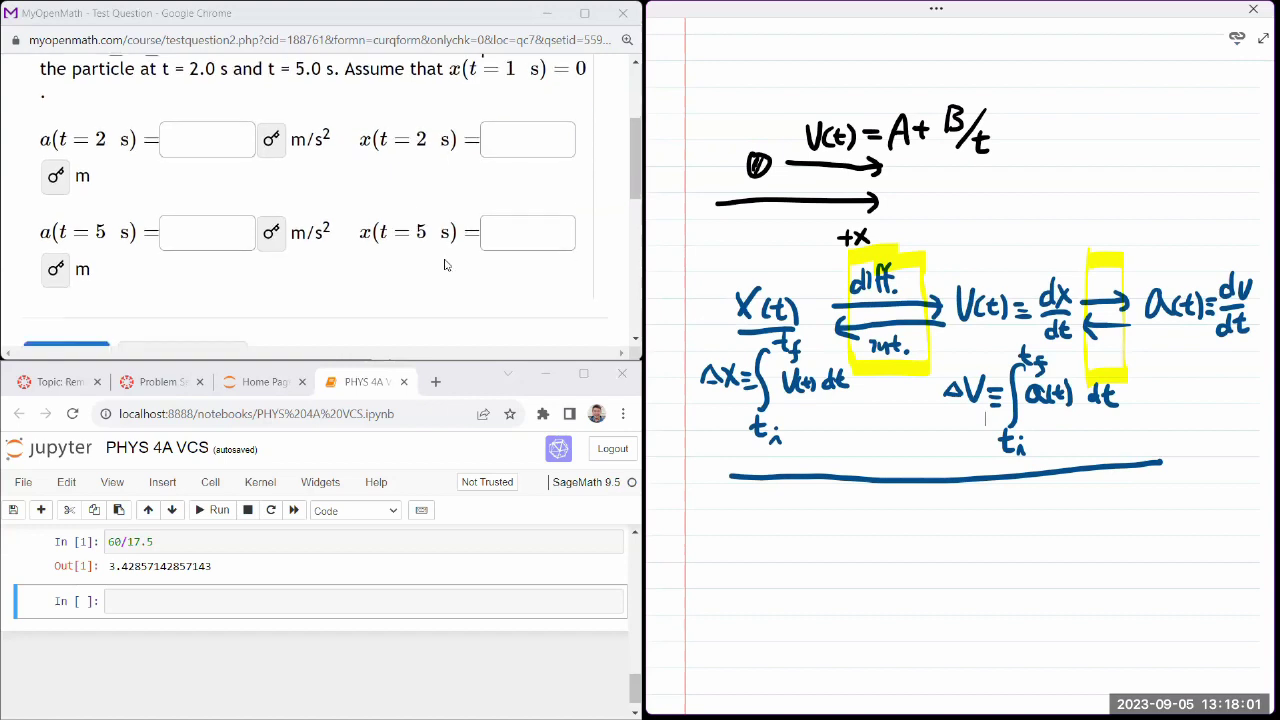
scroll(445, 264, "up", 1)
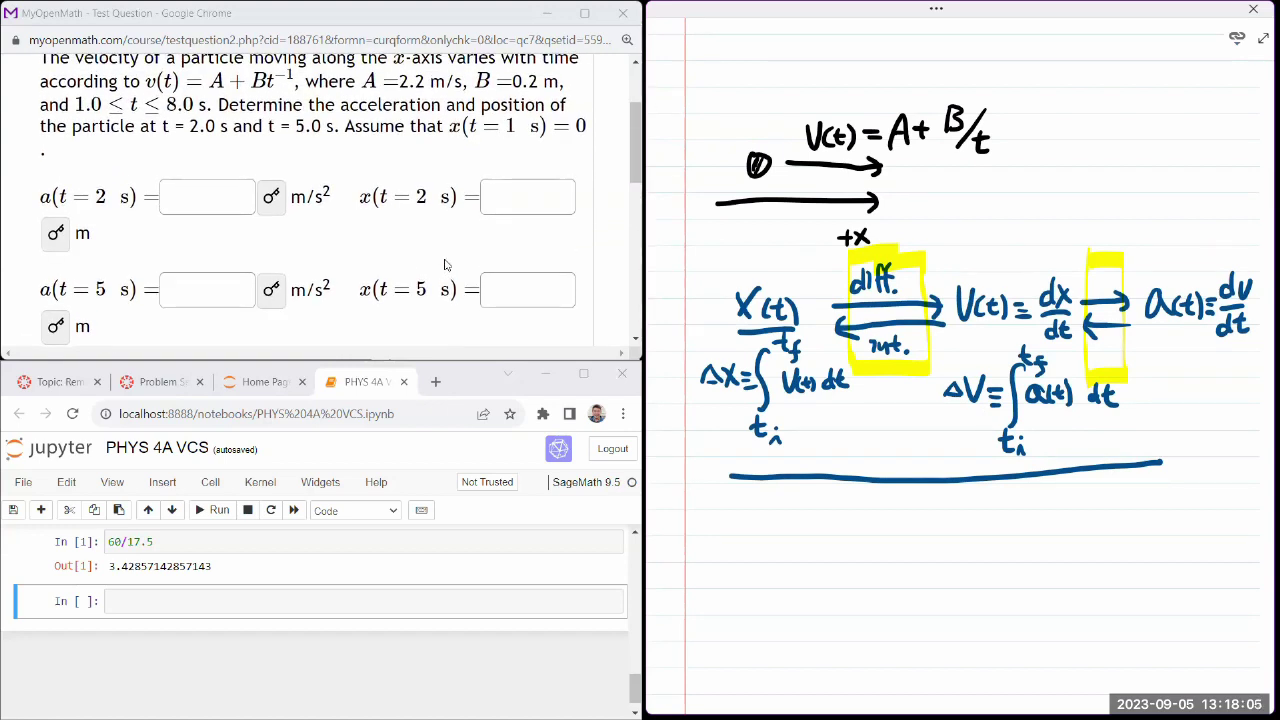
scroll(445, 264, "down", 1)
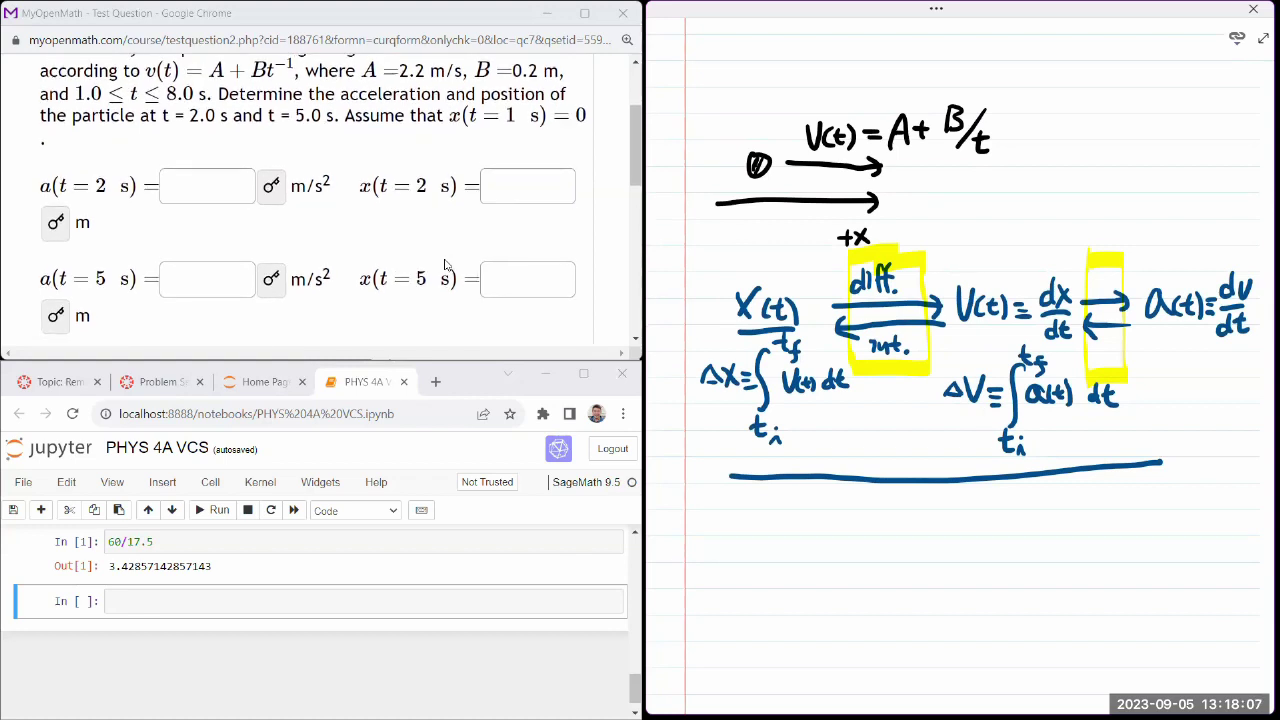
scroll(445, 264, "up", 1)
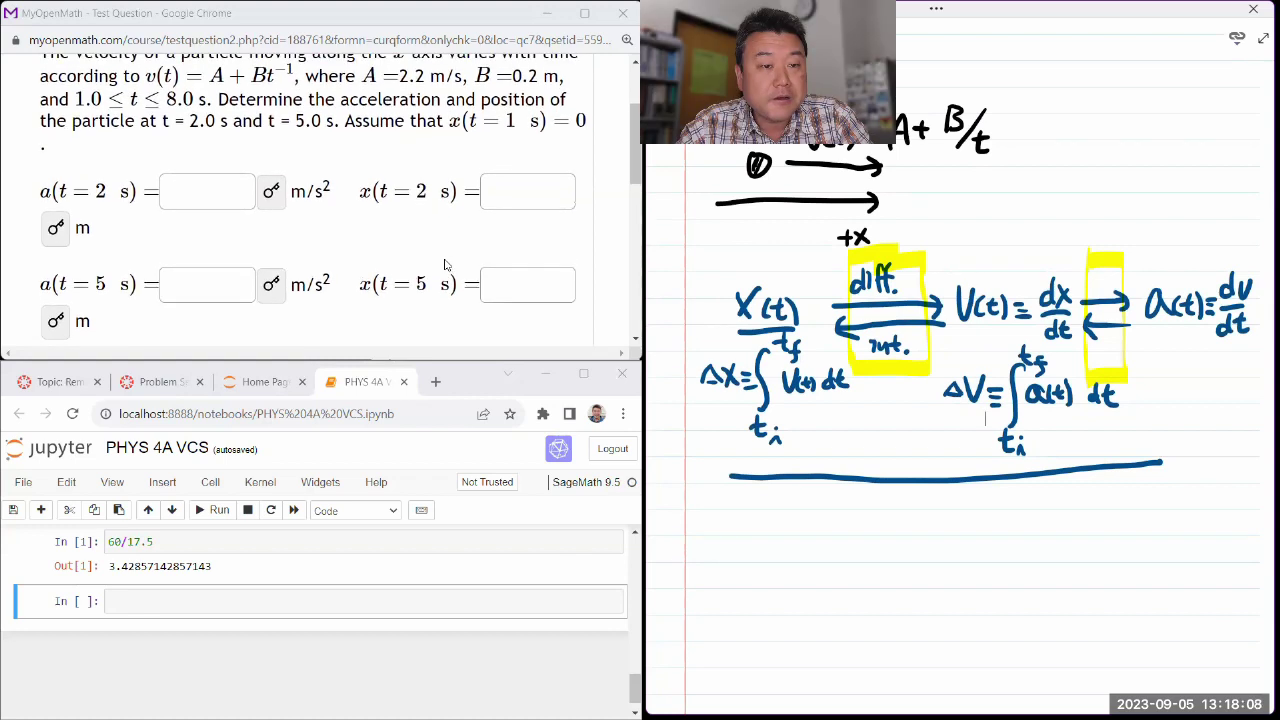
Run var(A,B,t) in an empty cell, which raises a NameError.
left_click(248, 600)
type("var")
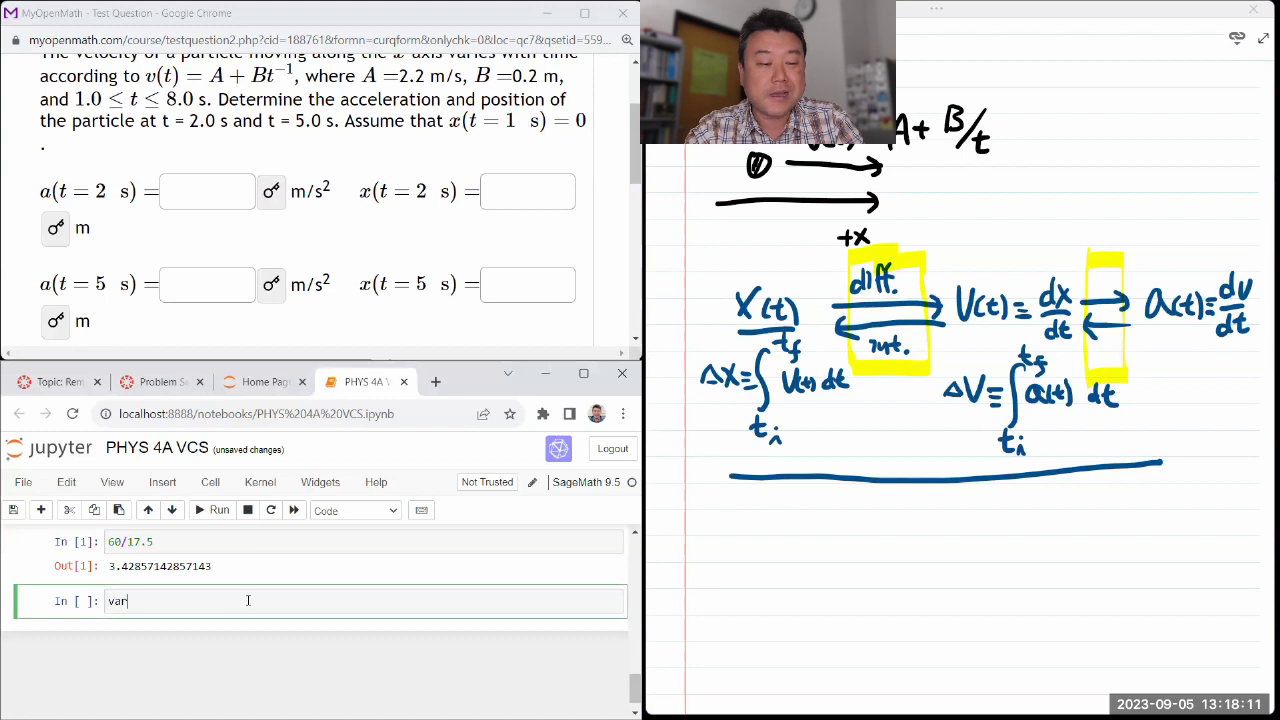
type("(A")
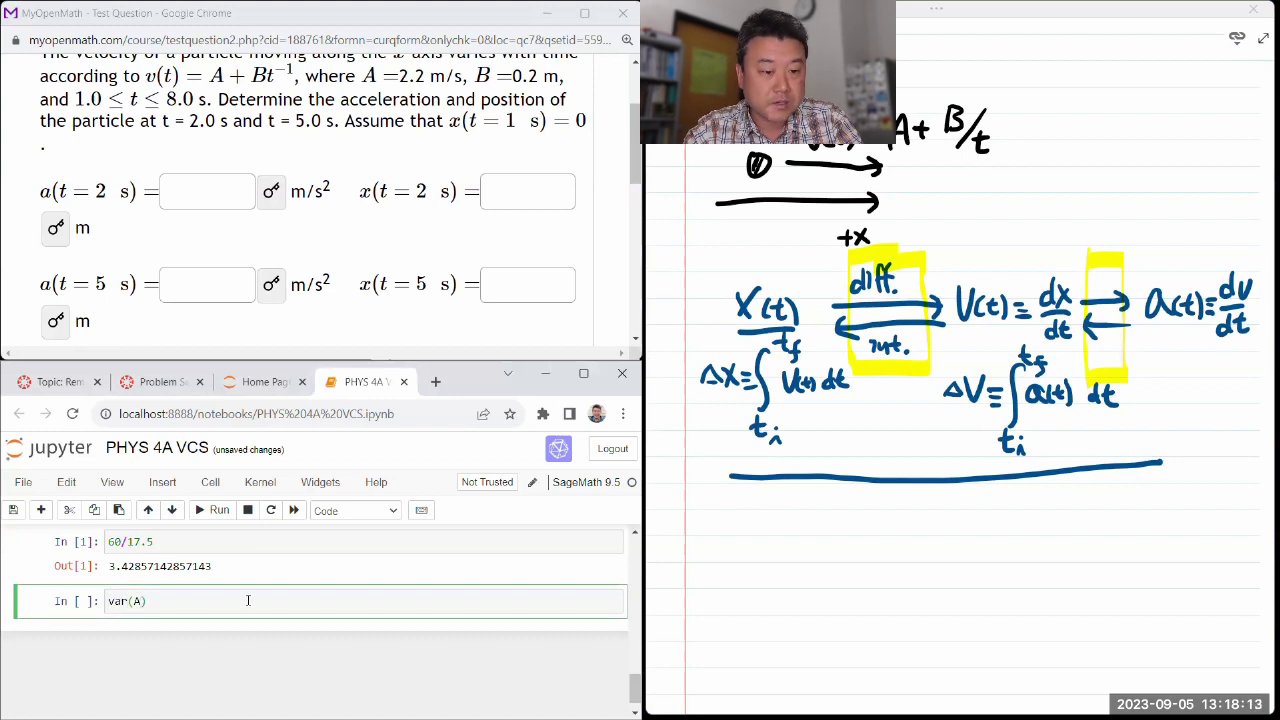
type(",B,")
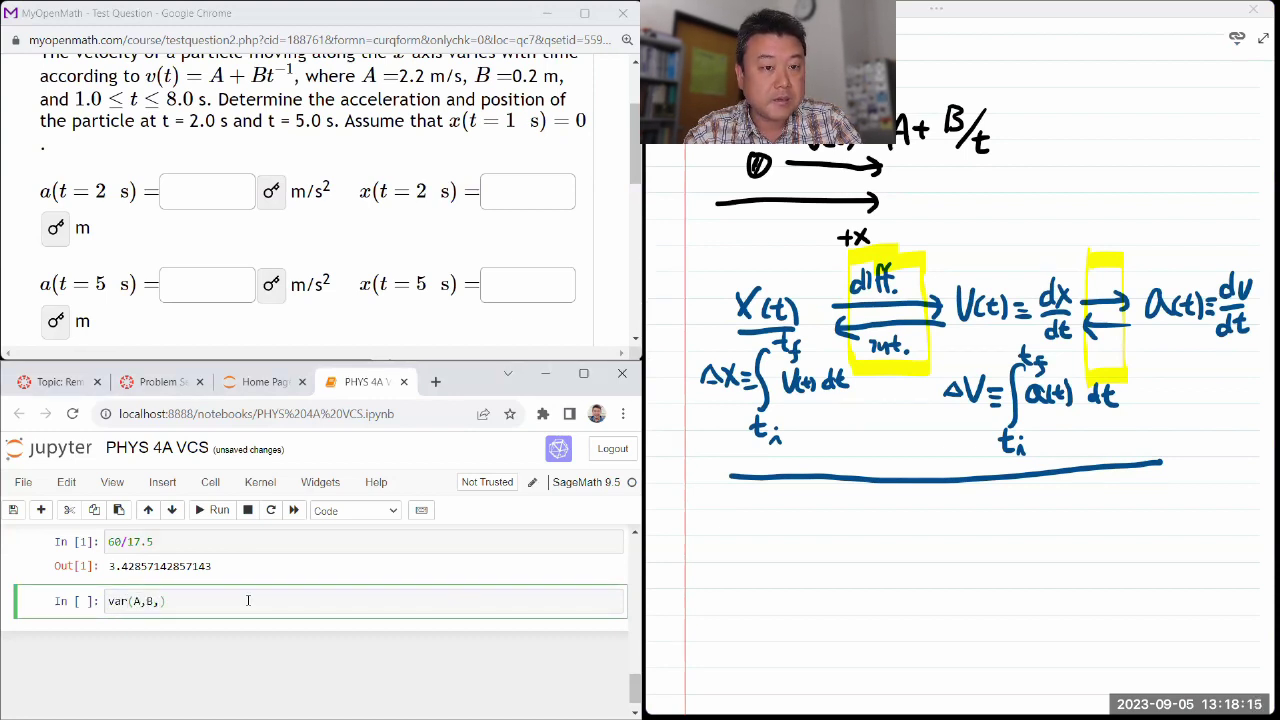
type("t")
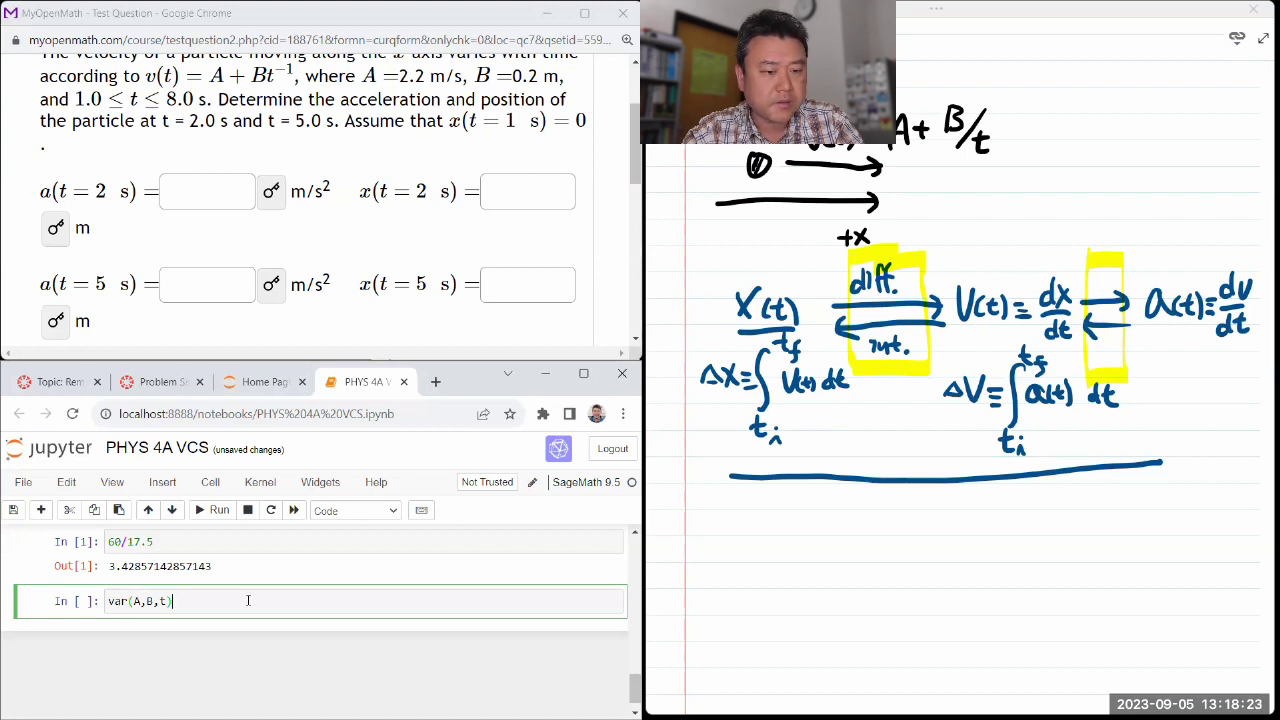
key("shift+Return")
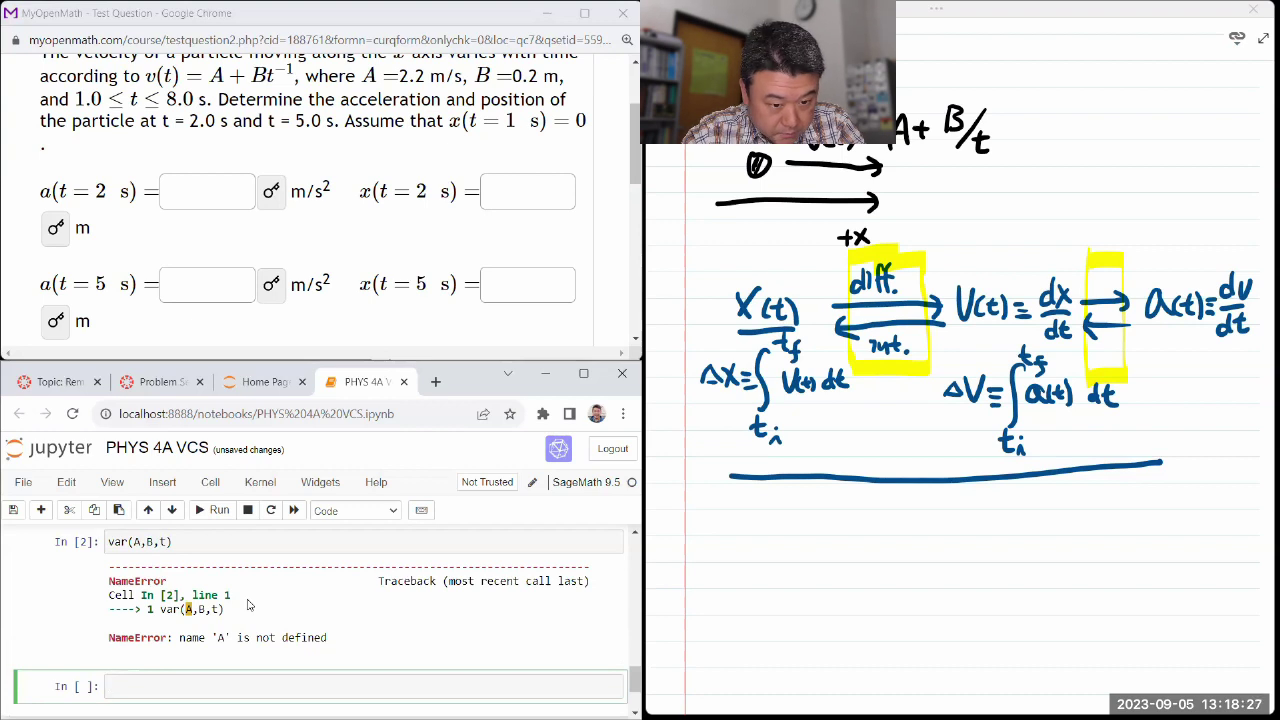
Quote the argument as var('A,B,t') and rerun, returning (A, B, t).
left_click(248, 604)
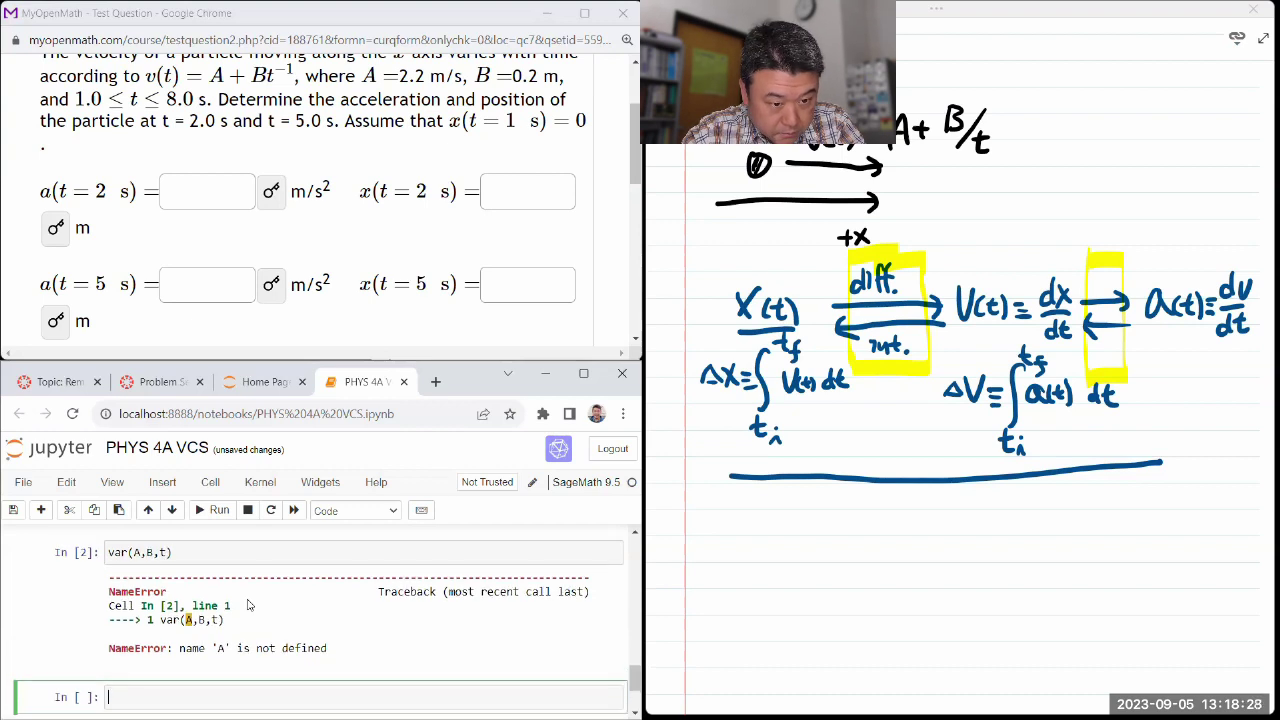
left_click(136, 577)
type("'")
key("Right")
key("Right")
key("Right")
key("Right")
key("Right")
type("'")
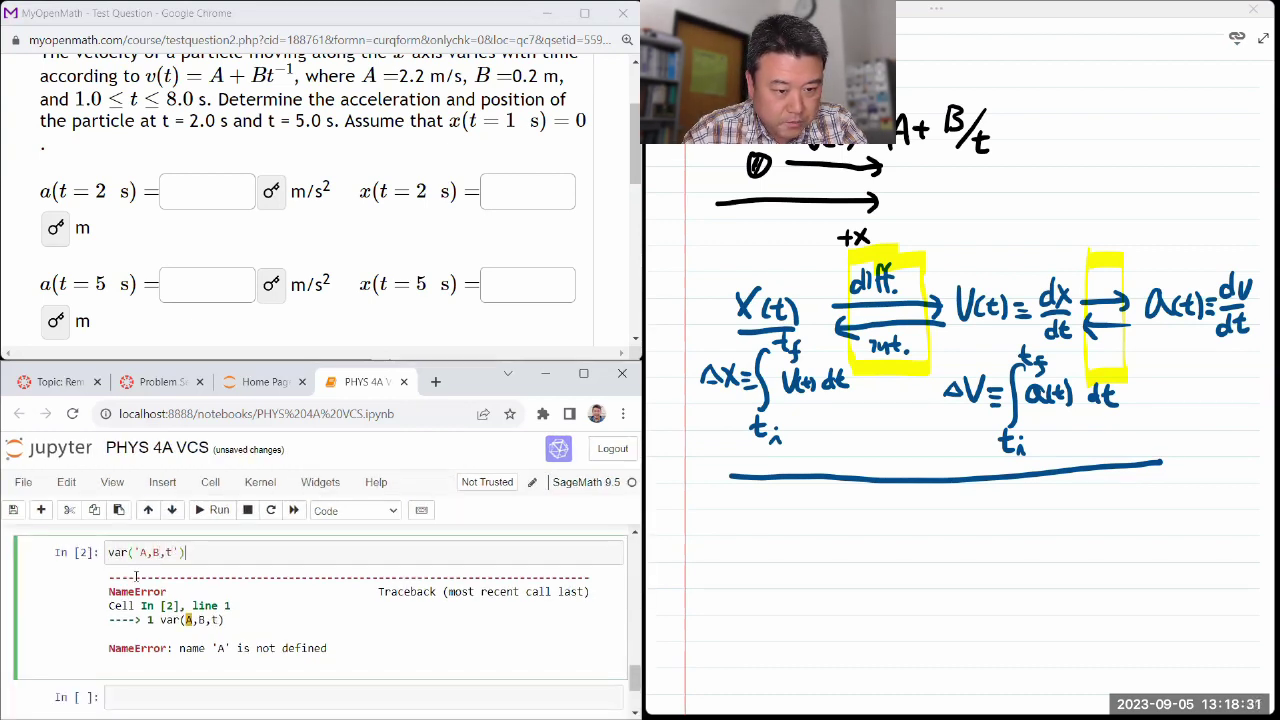
key("shift+Return")
left_click(140, 612)
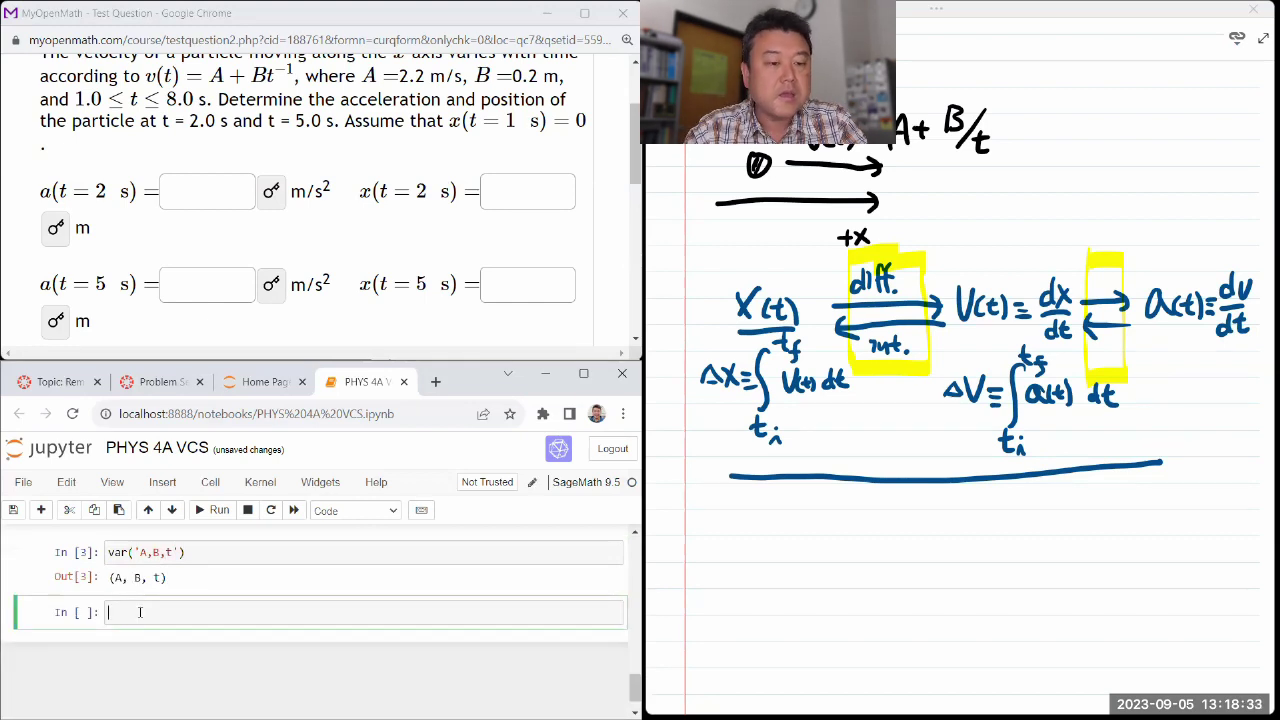
Define v(t)=function('v')(t) and display v in the next cell.
type("v")
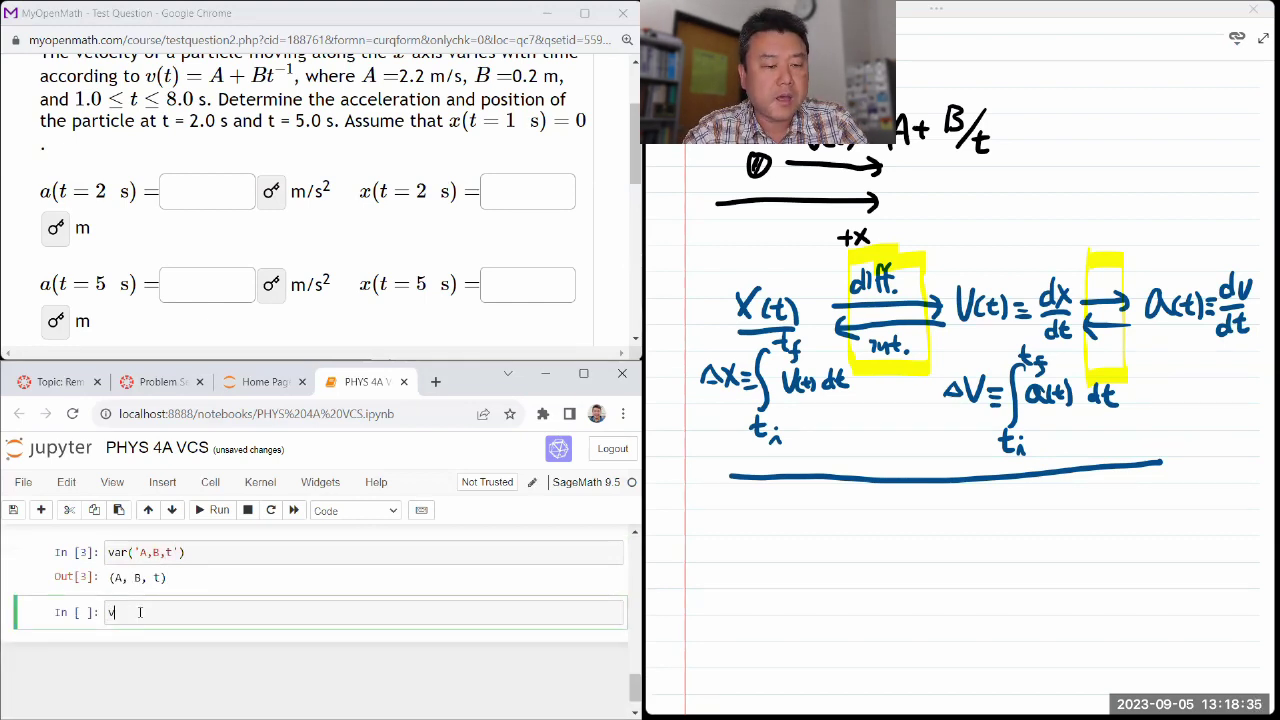
type("(t)=")
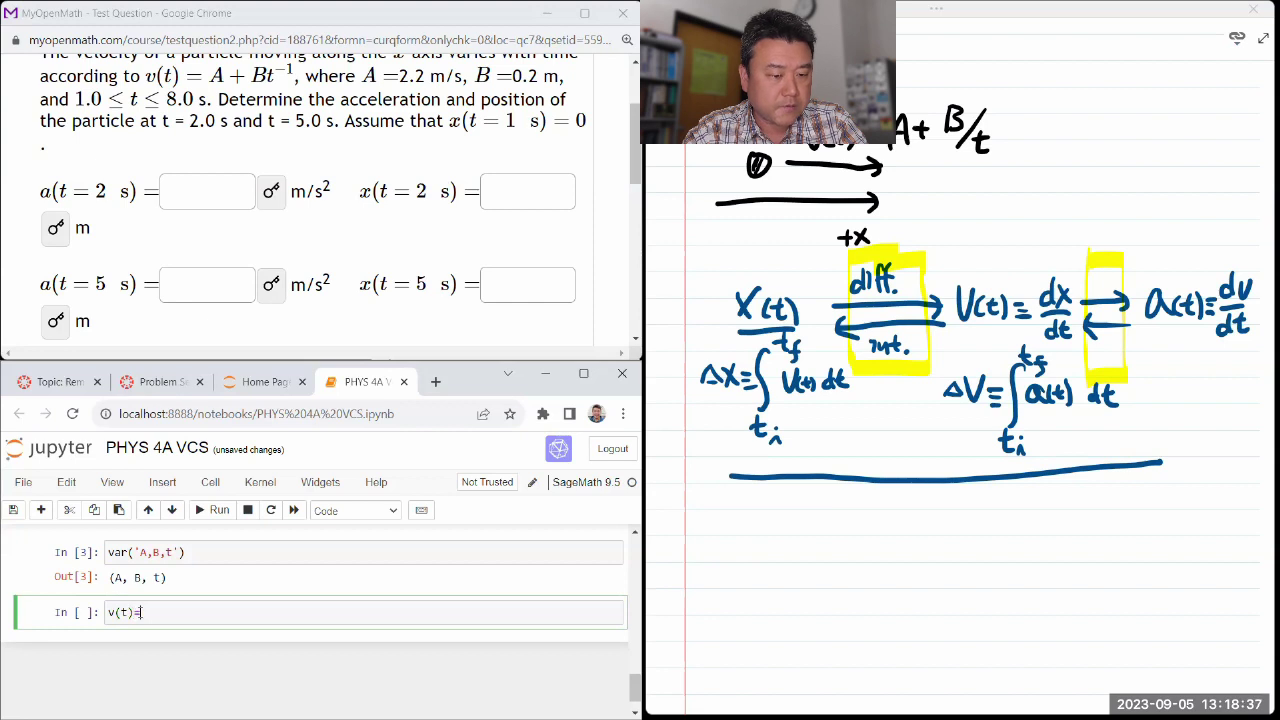
type("function('")
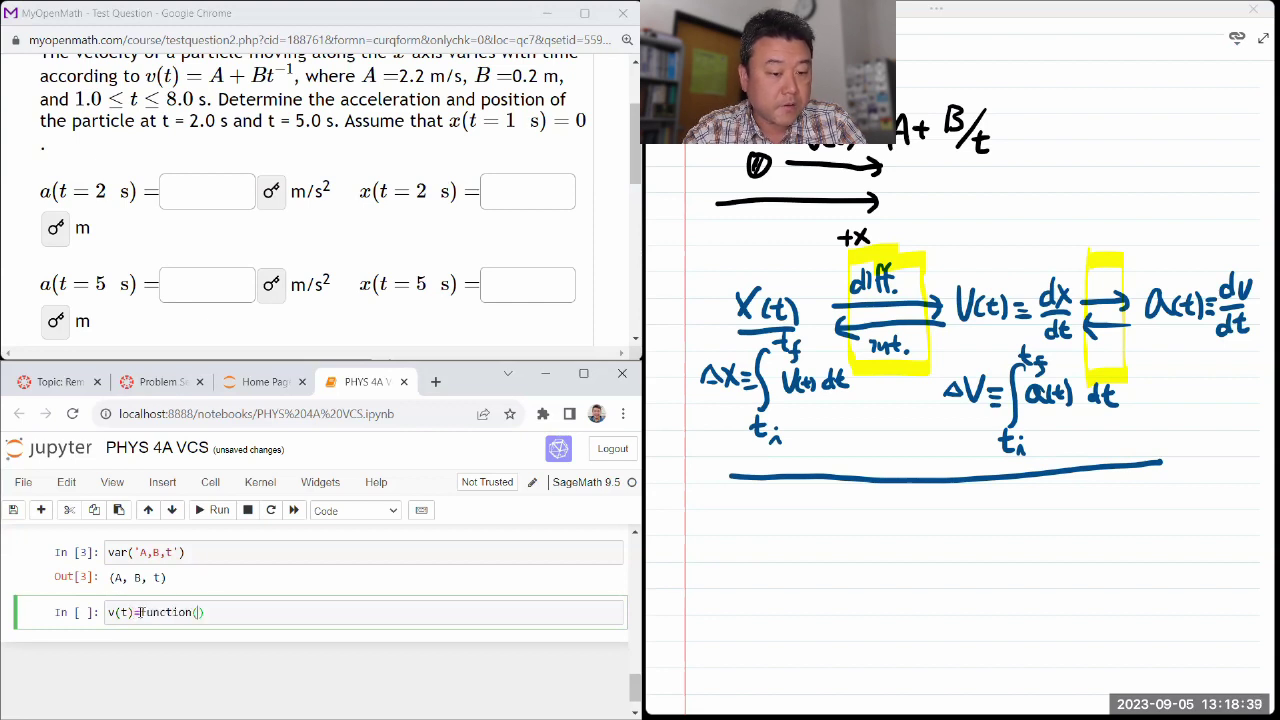
type("v')(t")
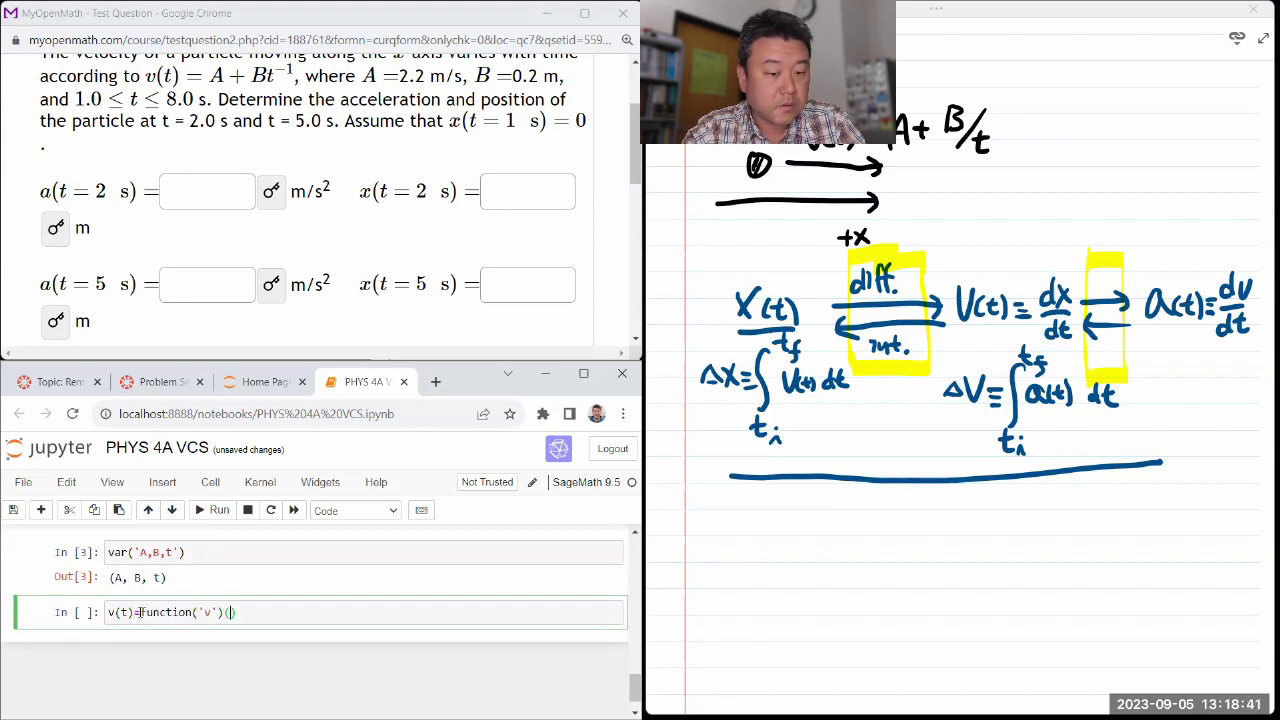
key("shift+Return")
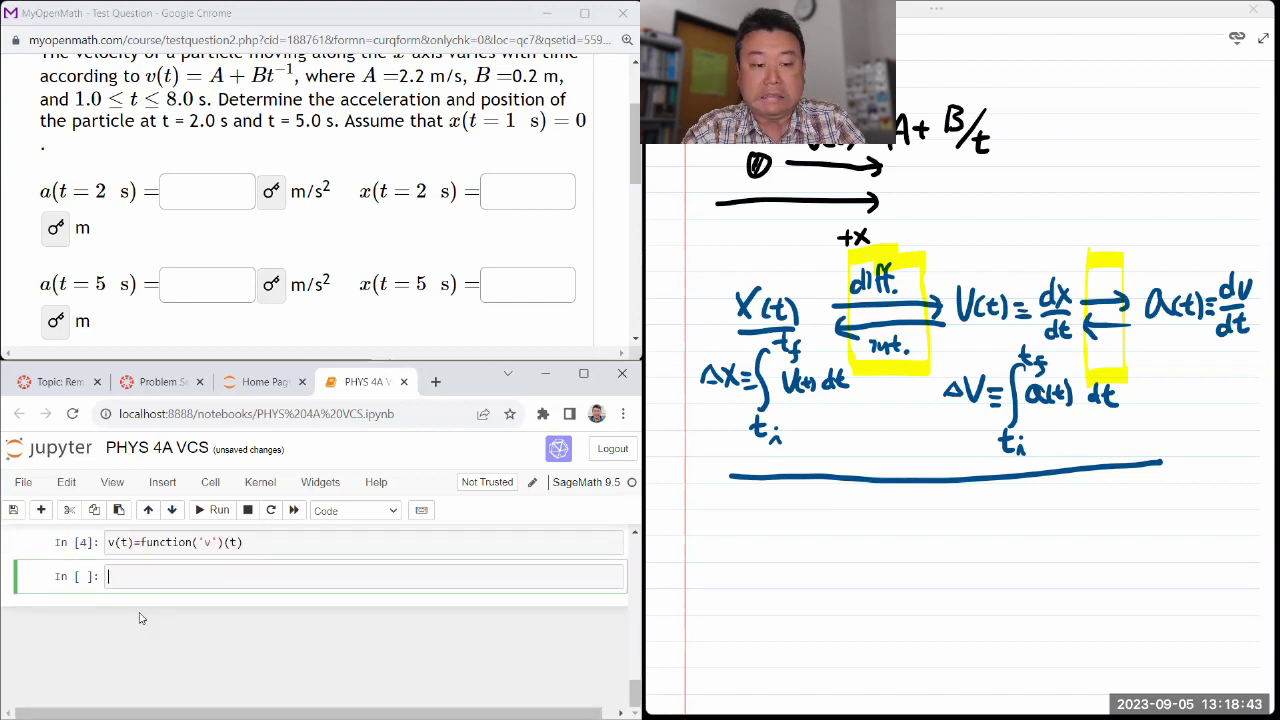
type("v")
key("shift+Return")
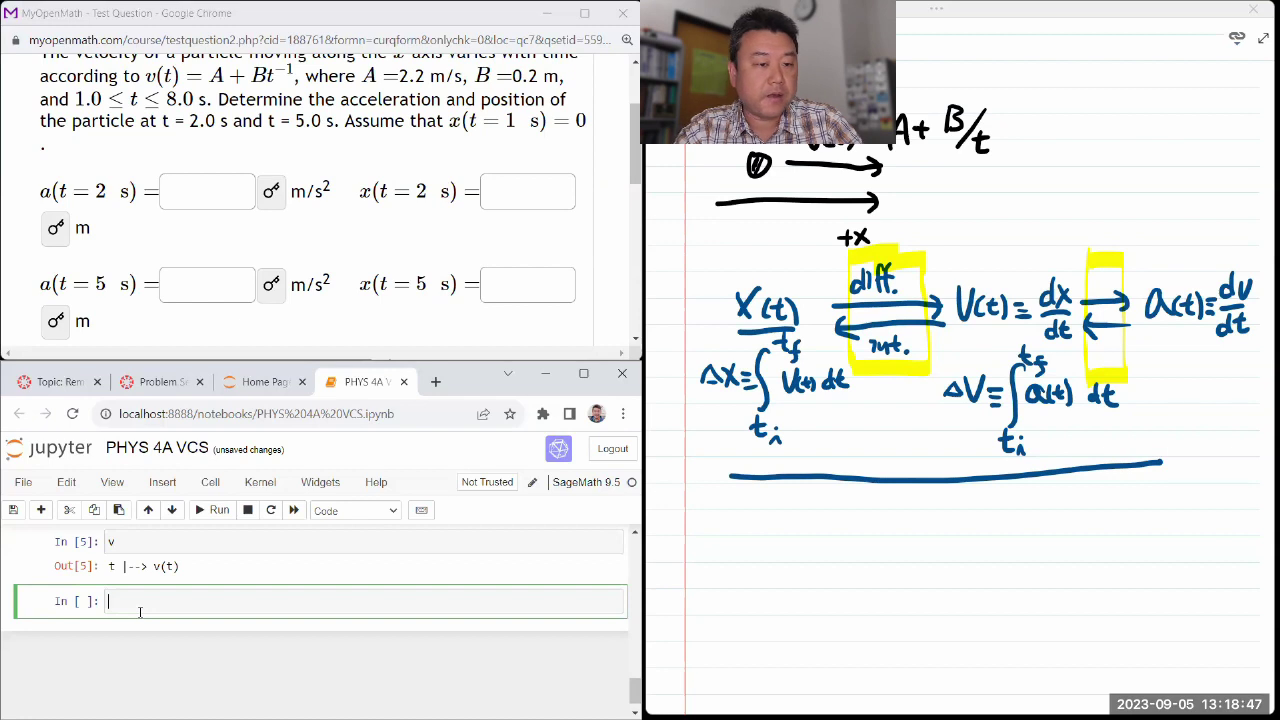
scroll(140, 612, "up", 1)
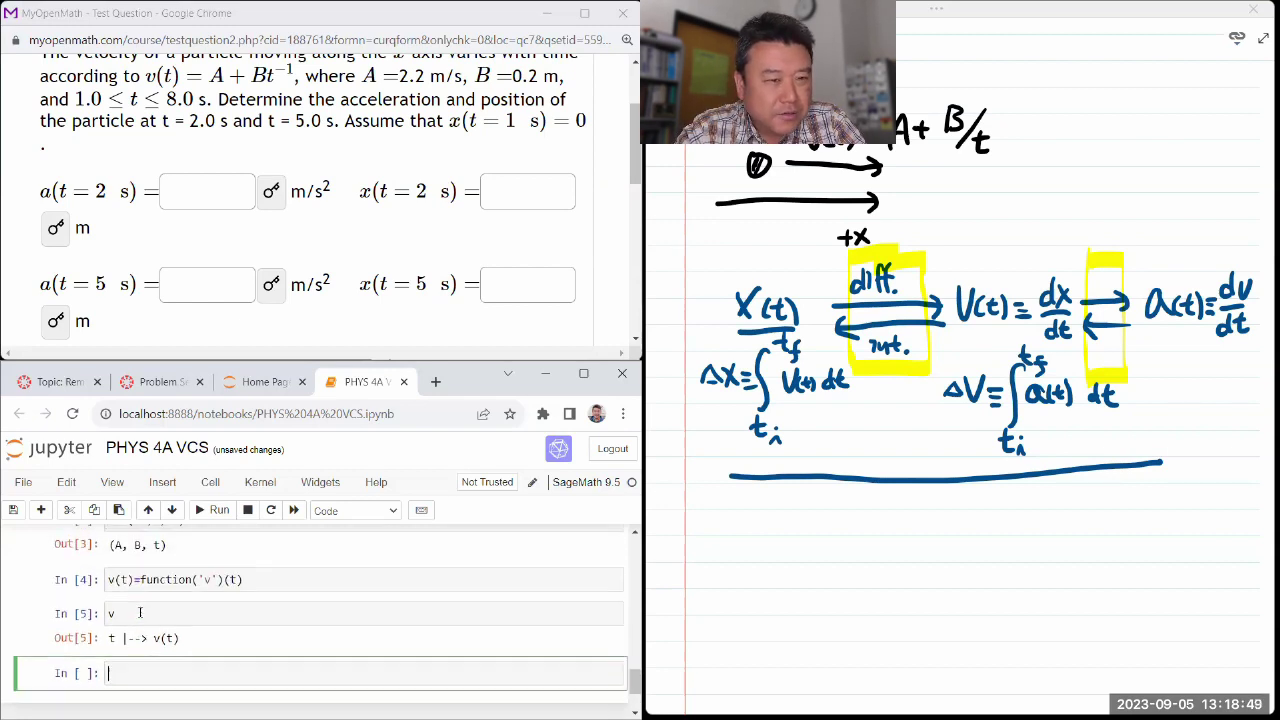
scroll(140, 612, "down", 1)
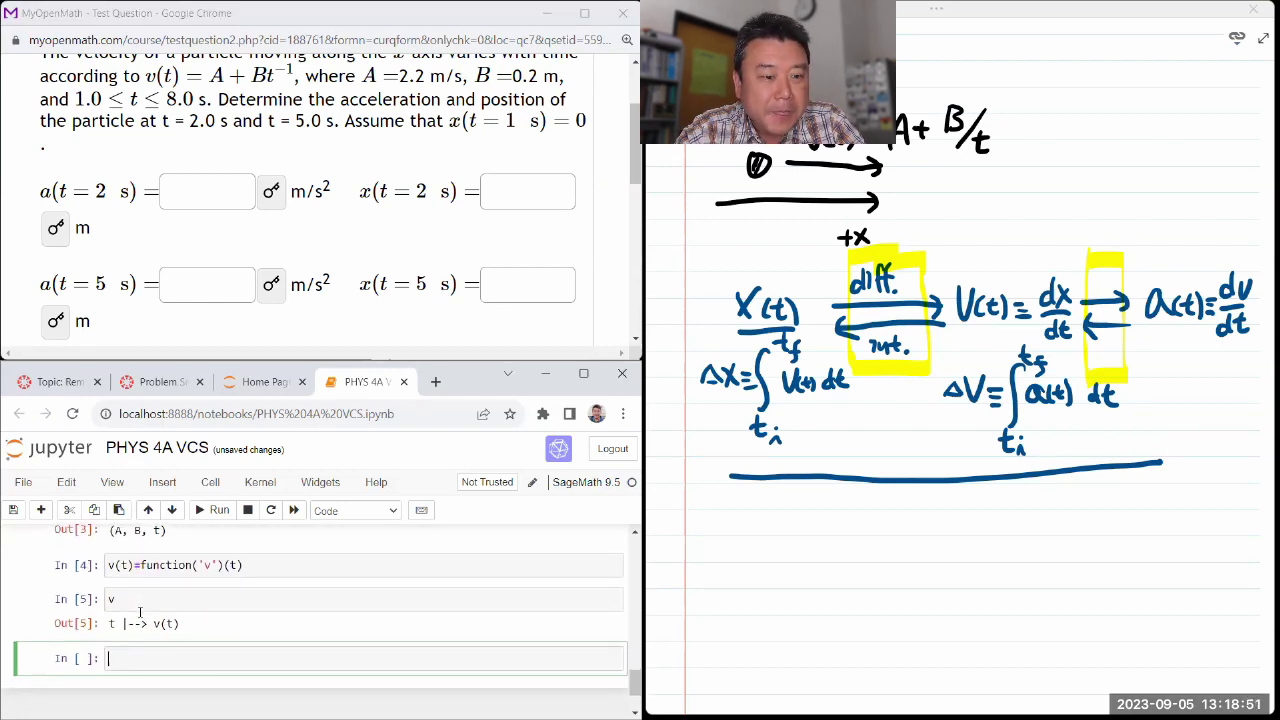
Redefine v(t)=A+B/t and display v, which shows t |--> A + B/t.
left_click(127, 590)
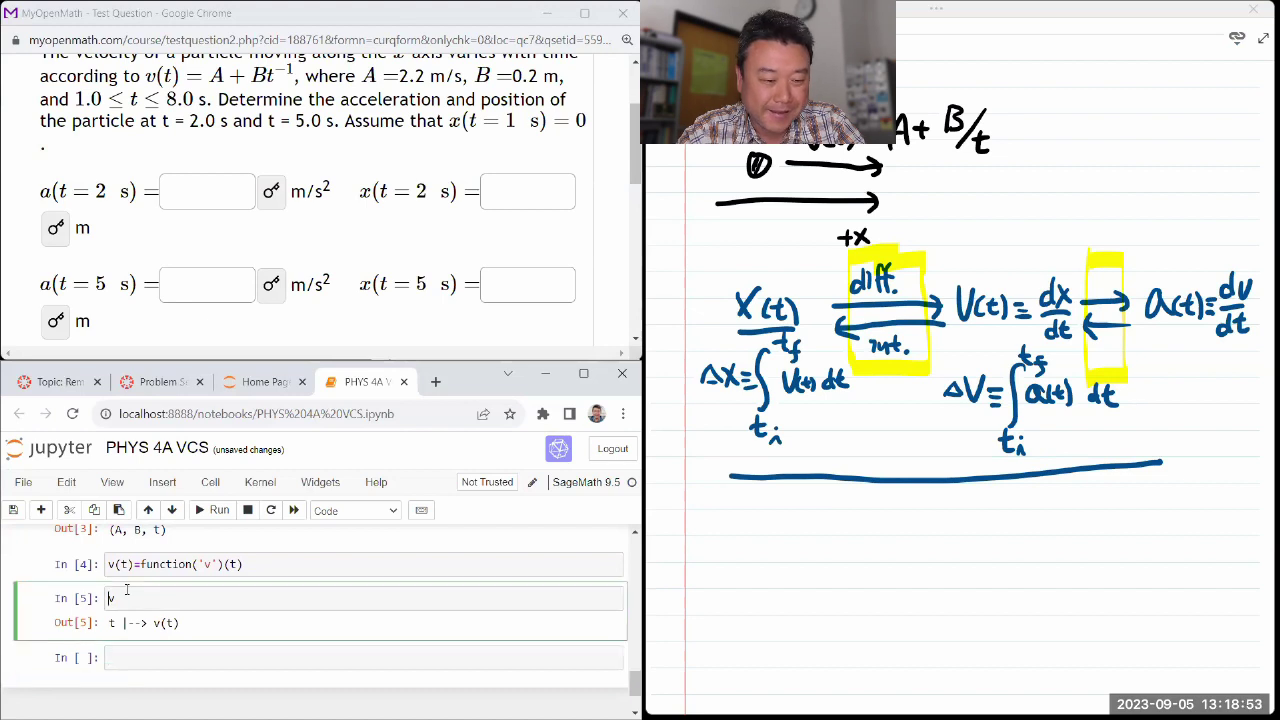
type("(t)=")
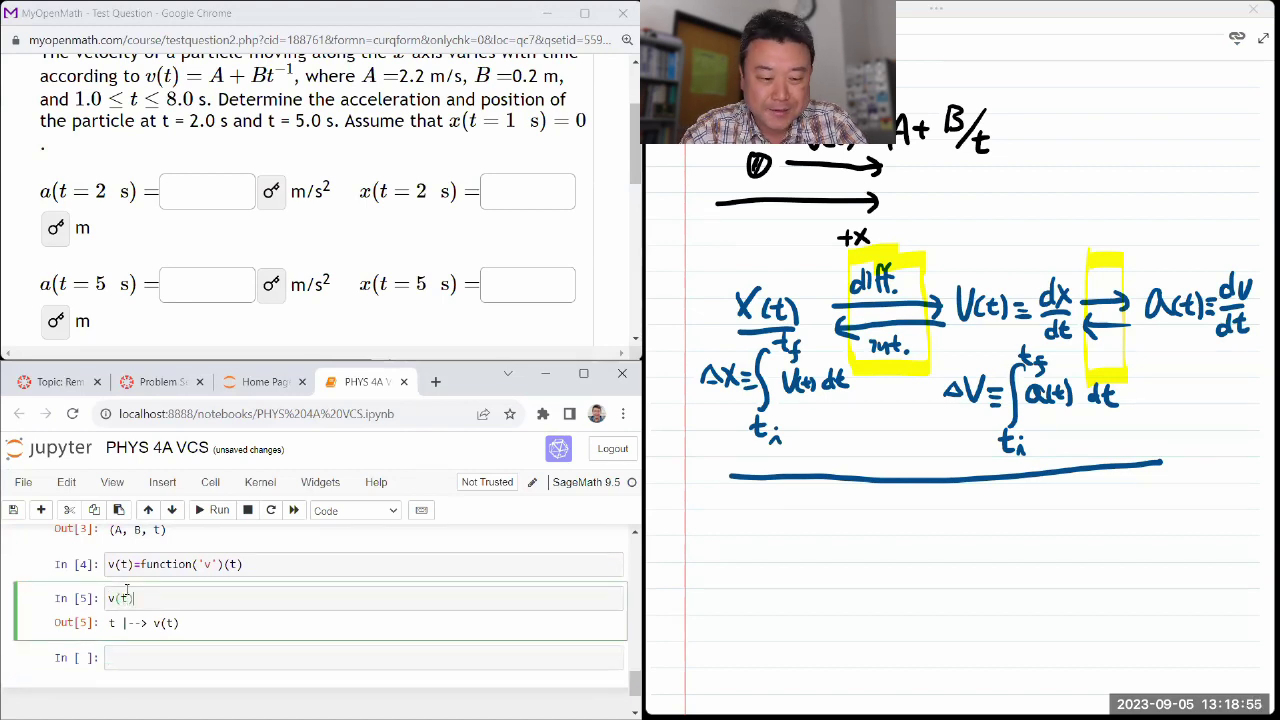
type("A")
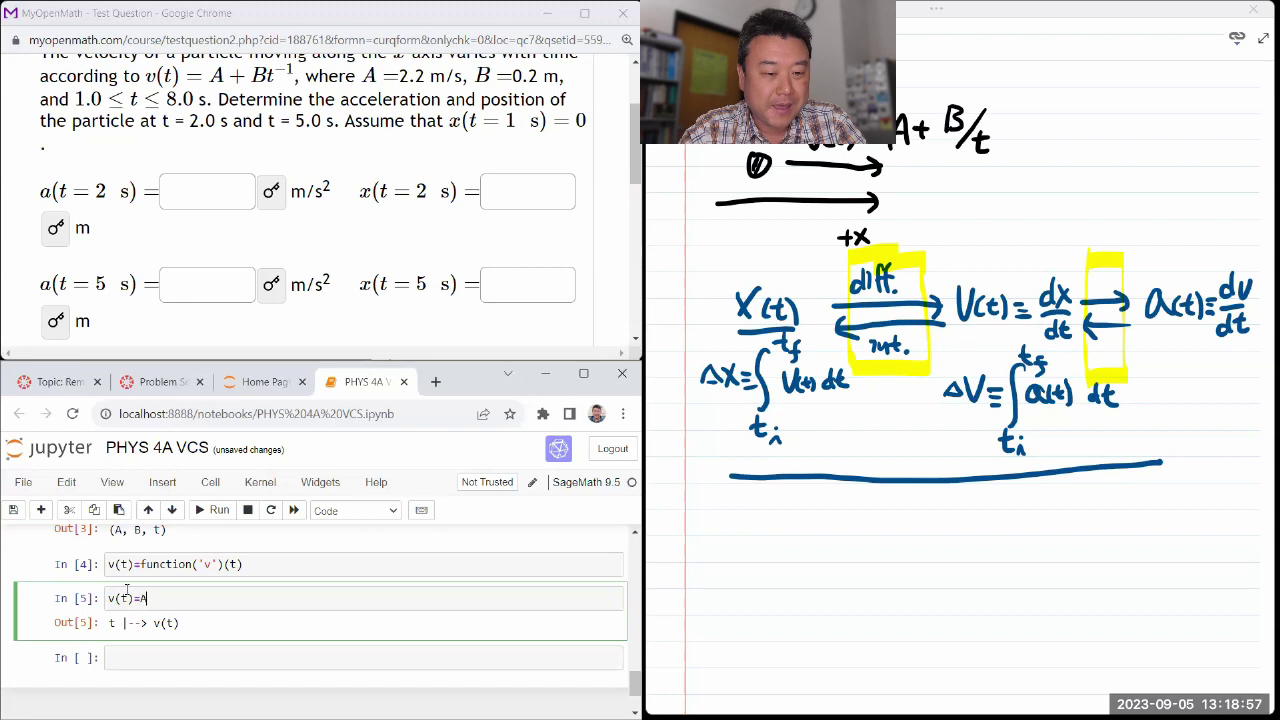
type("+B/")
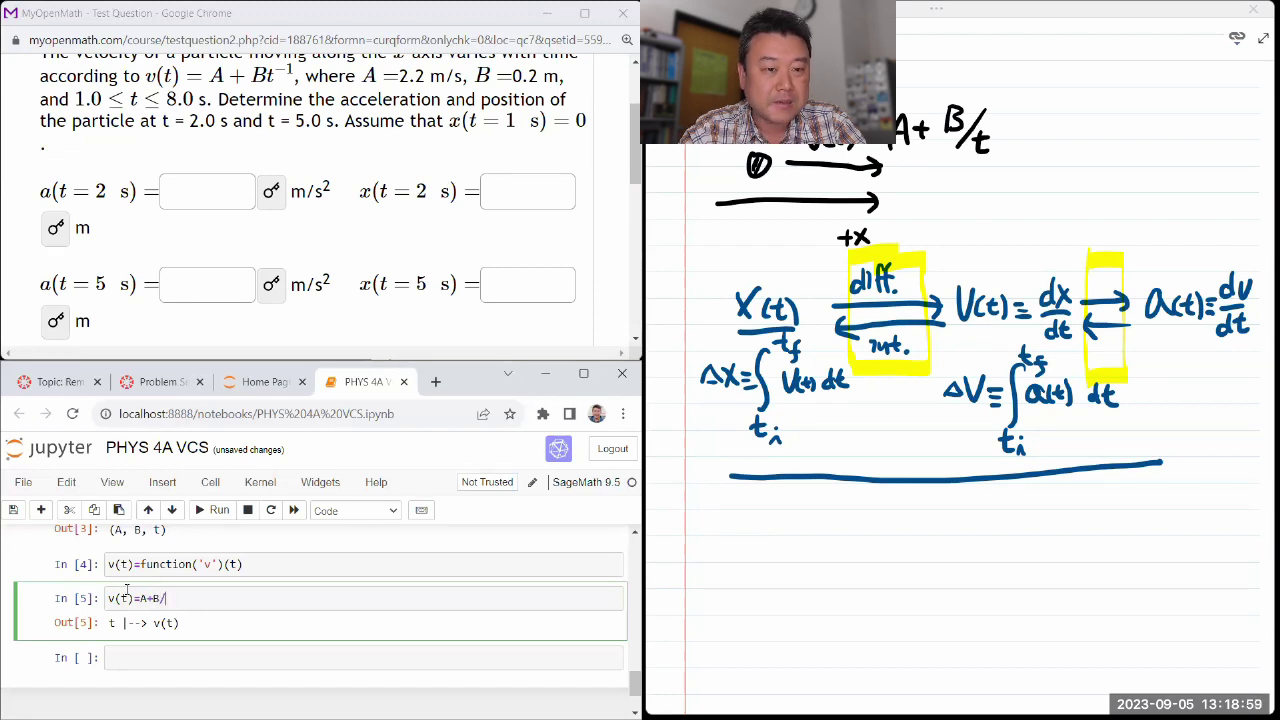
type("t")
key("shift+Return")
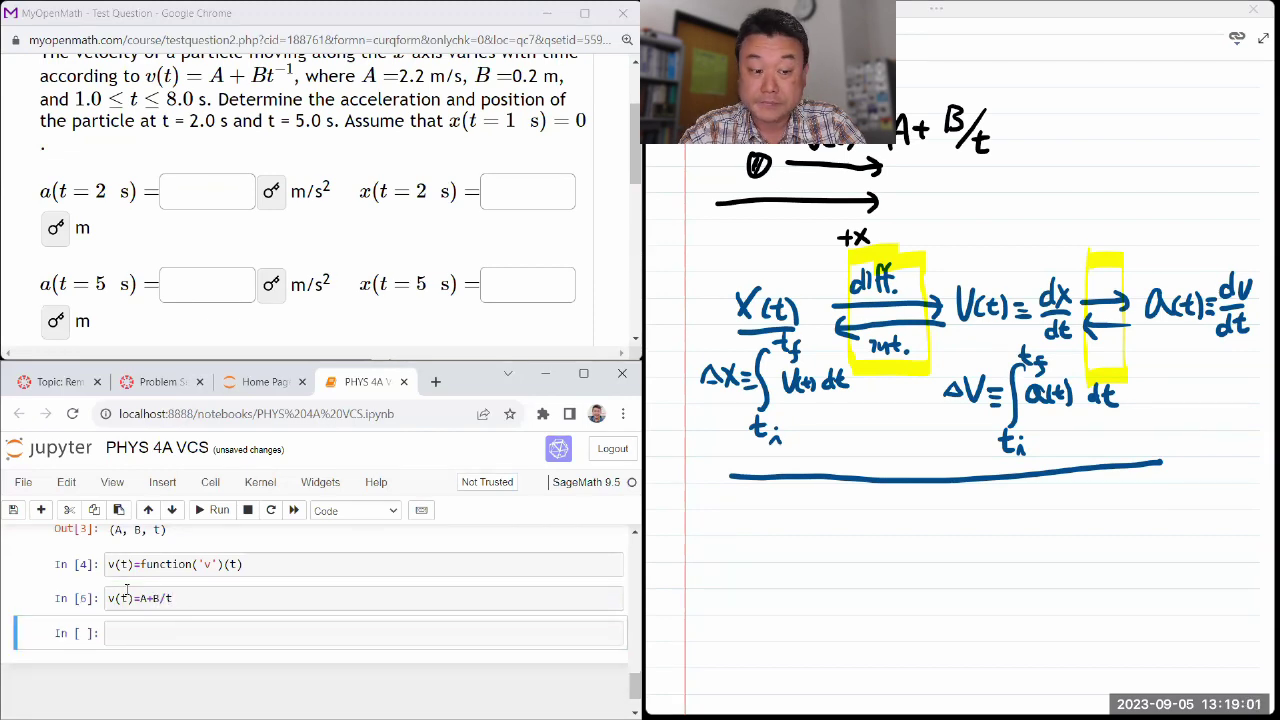
left_click(138, 634)
type("v")
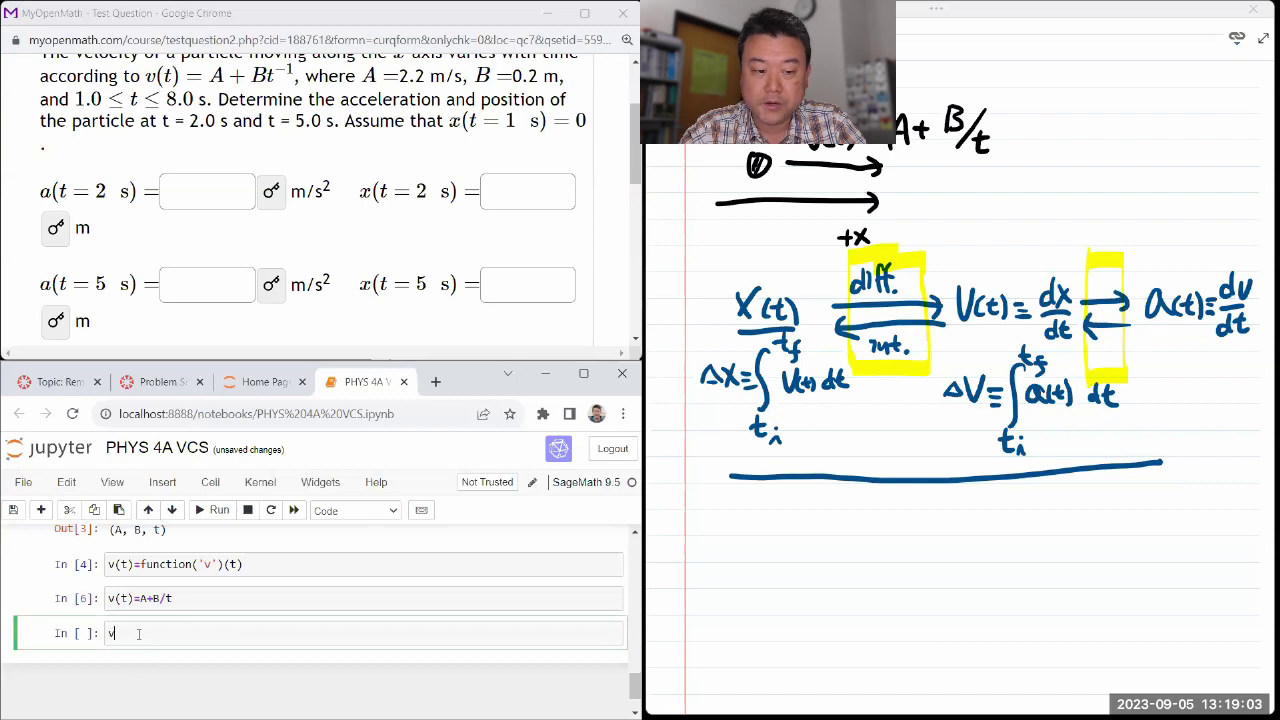
key("shift+Return")
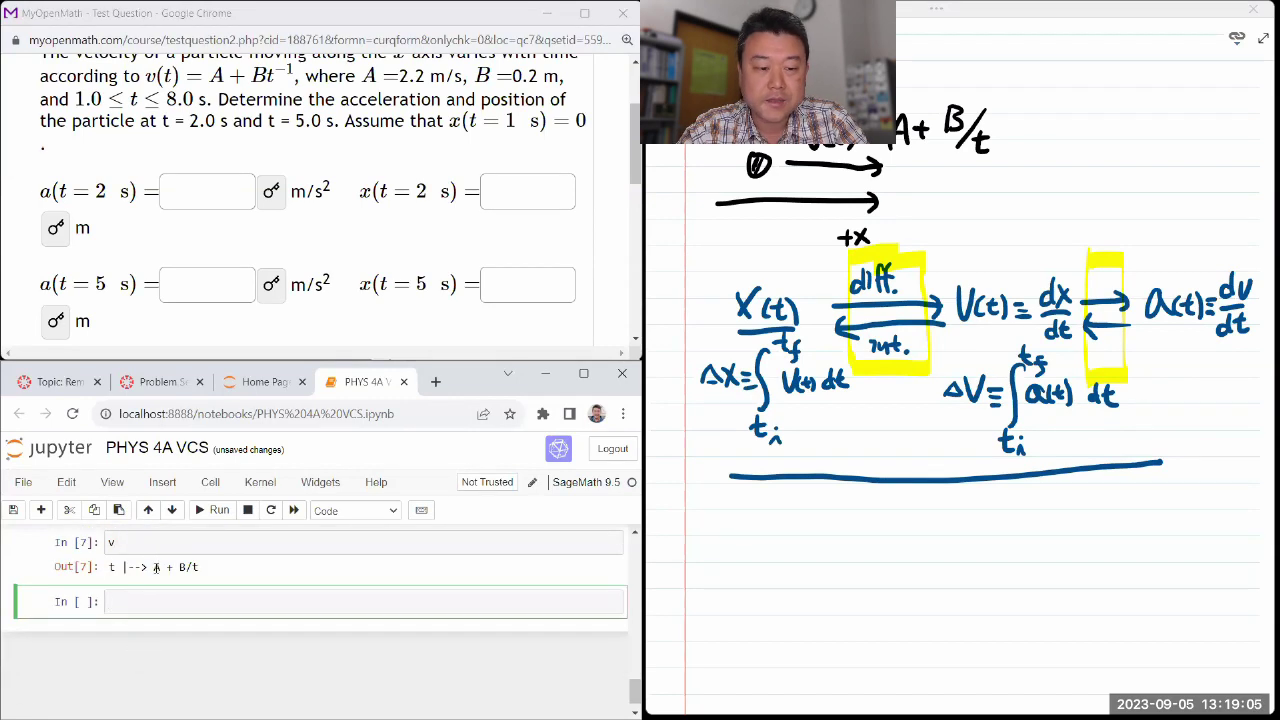
left_click_drag(155, 567, 205, 570)
left_click(176, 605)
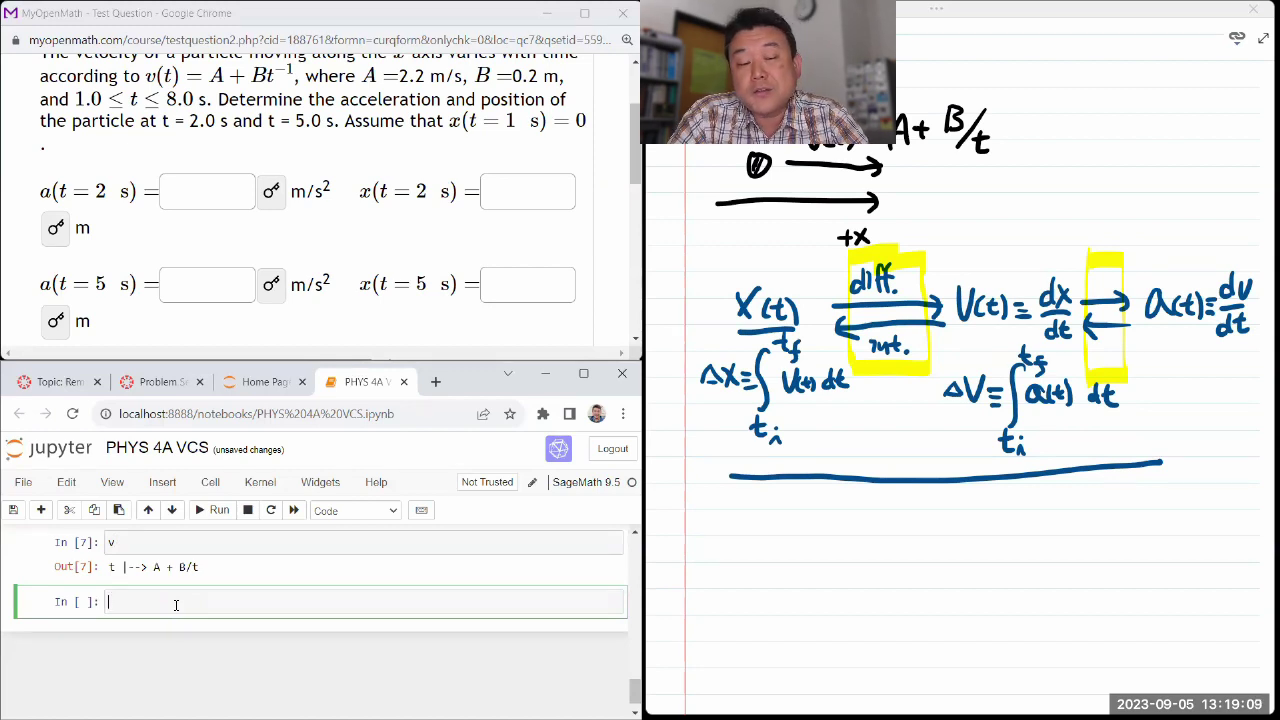
Type diff in a new cell, toggle the toolbar off and back on, and hide the header.
type("diff")
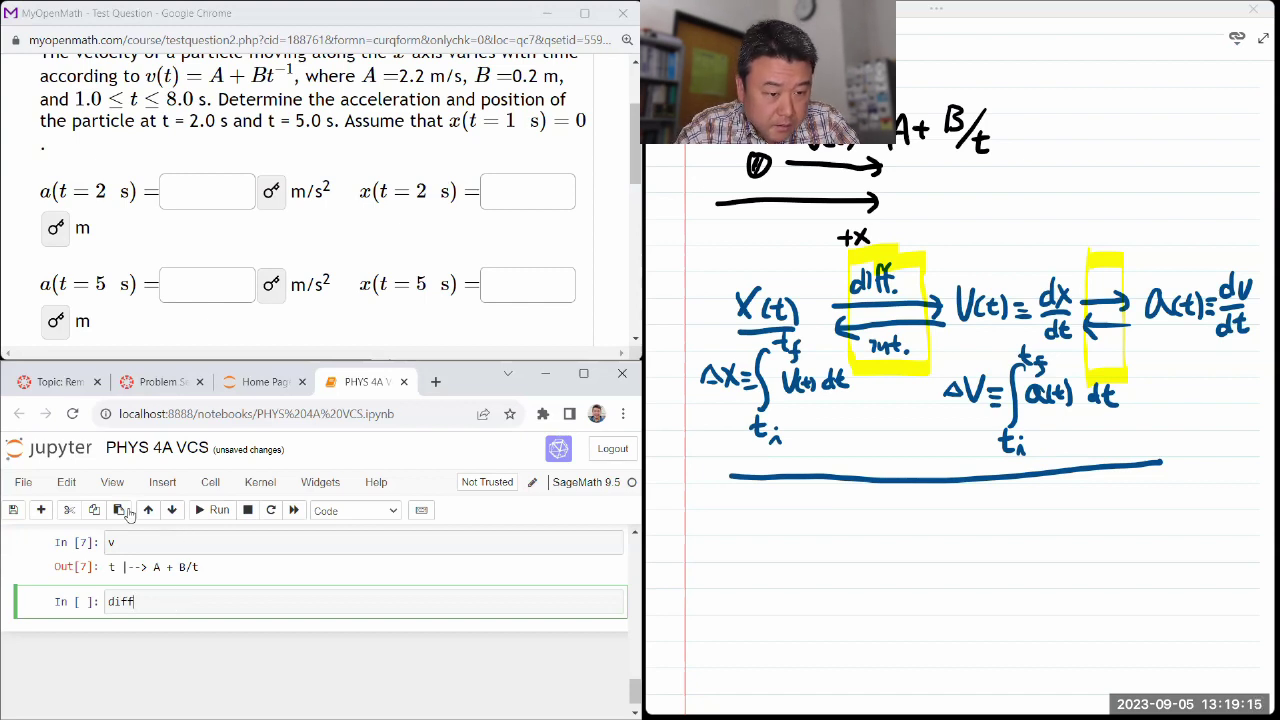
key("Escape")
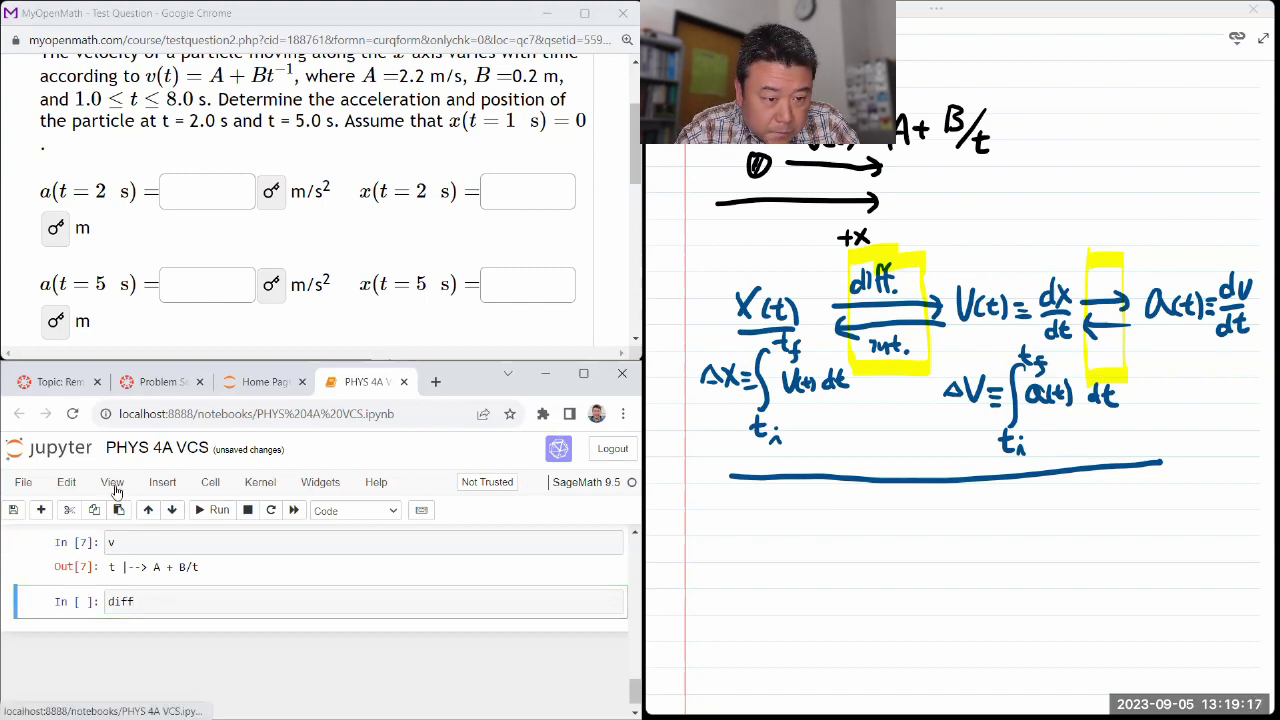
left_click(112, 484)
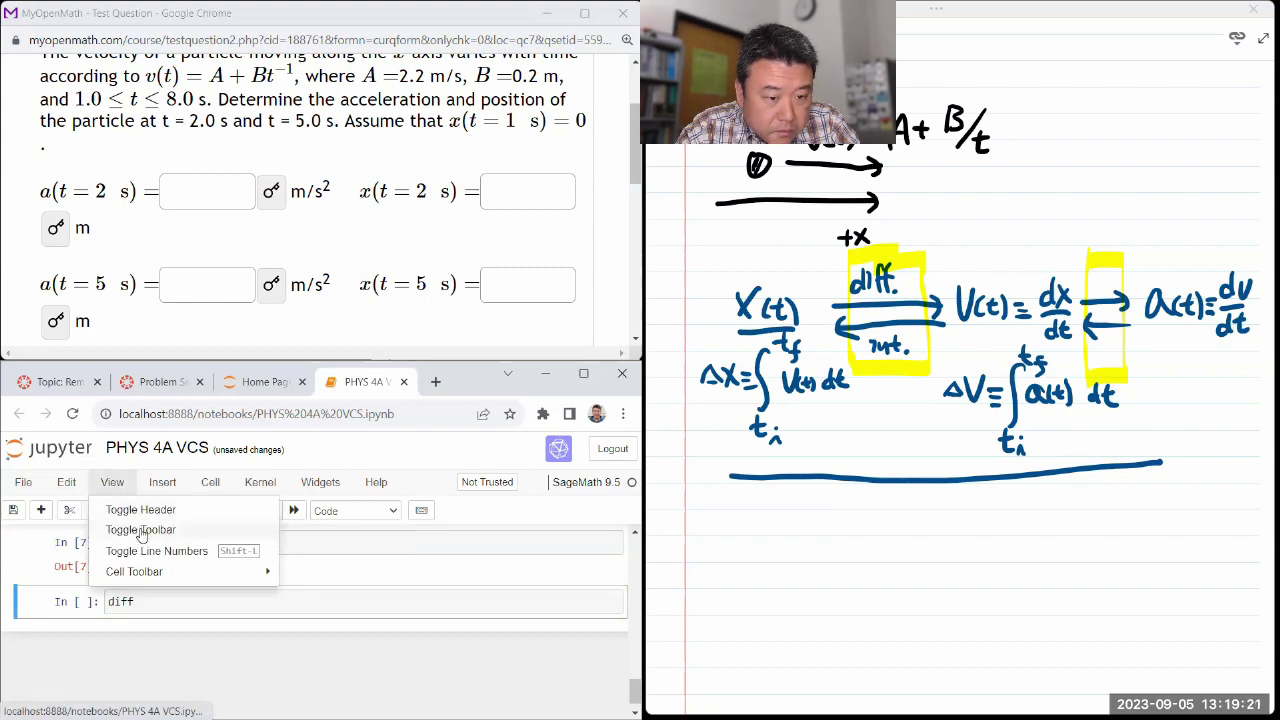
left_click(139, 530)
left_click(113, 484)
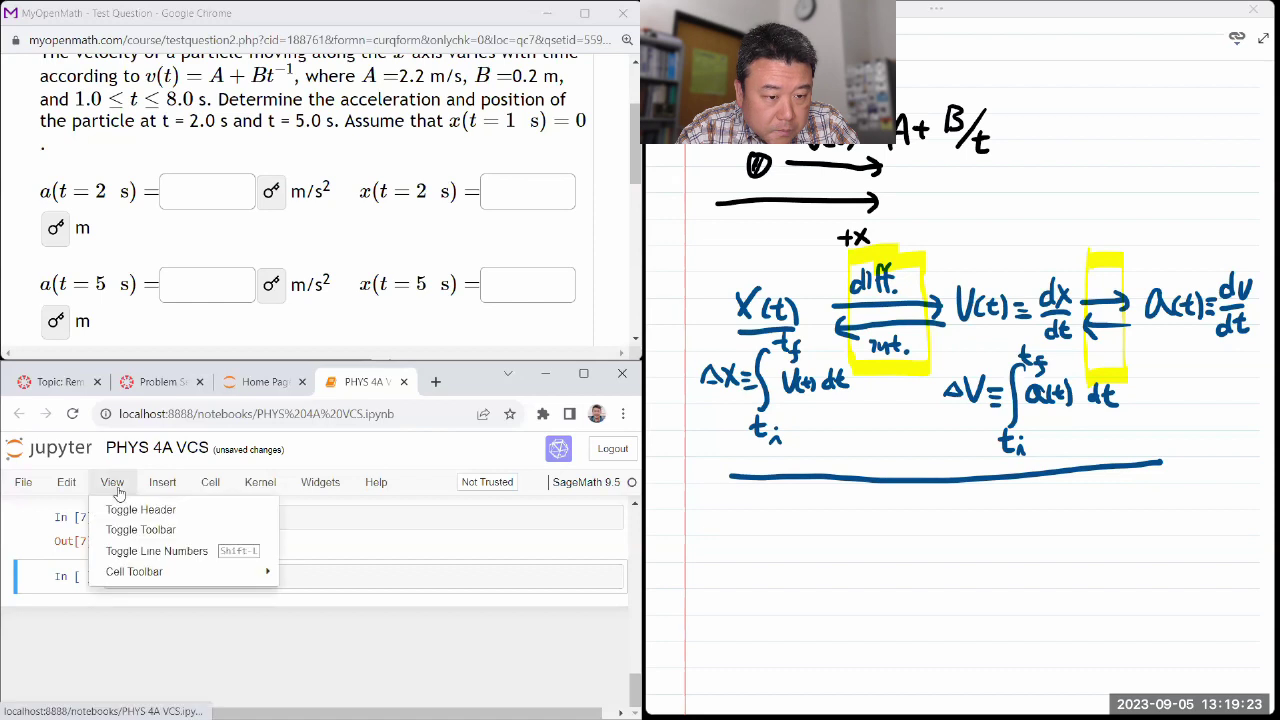
left_click(136, 530)
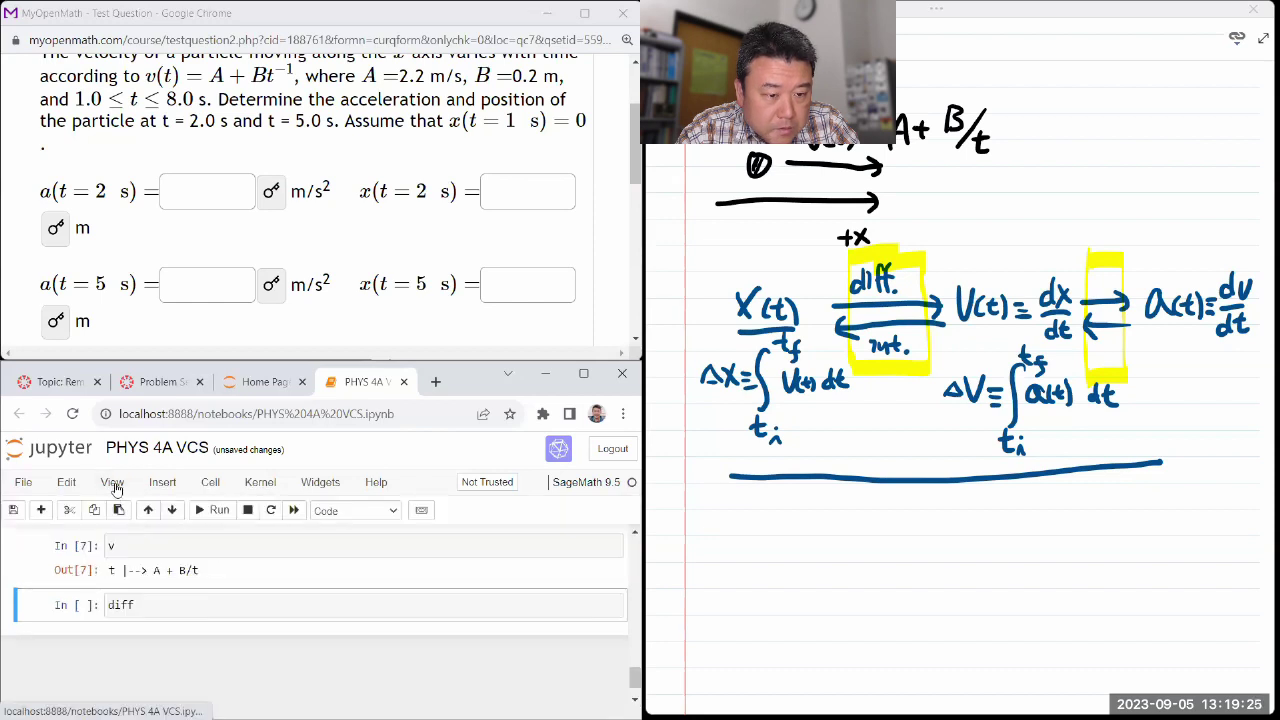
left_click(112, 483)
left_click(127, 509)
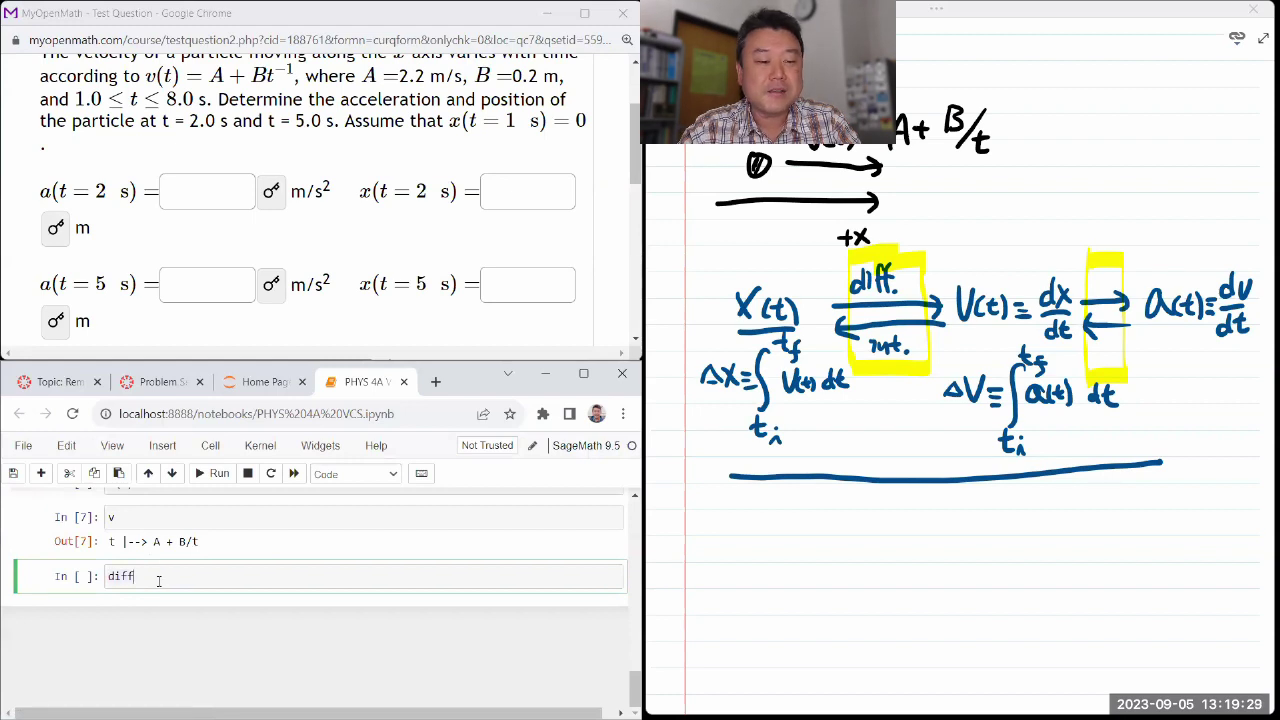
Wrap the diff line as help(diff) and run the cell.
key("Home")
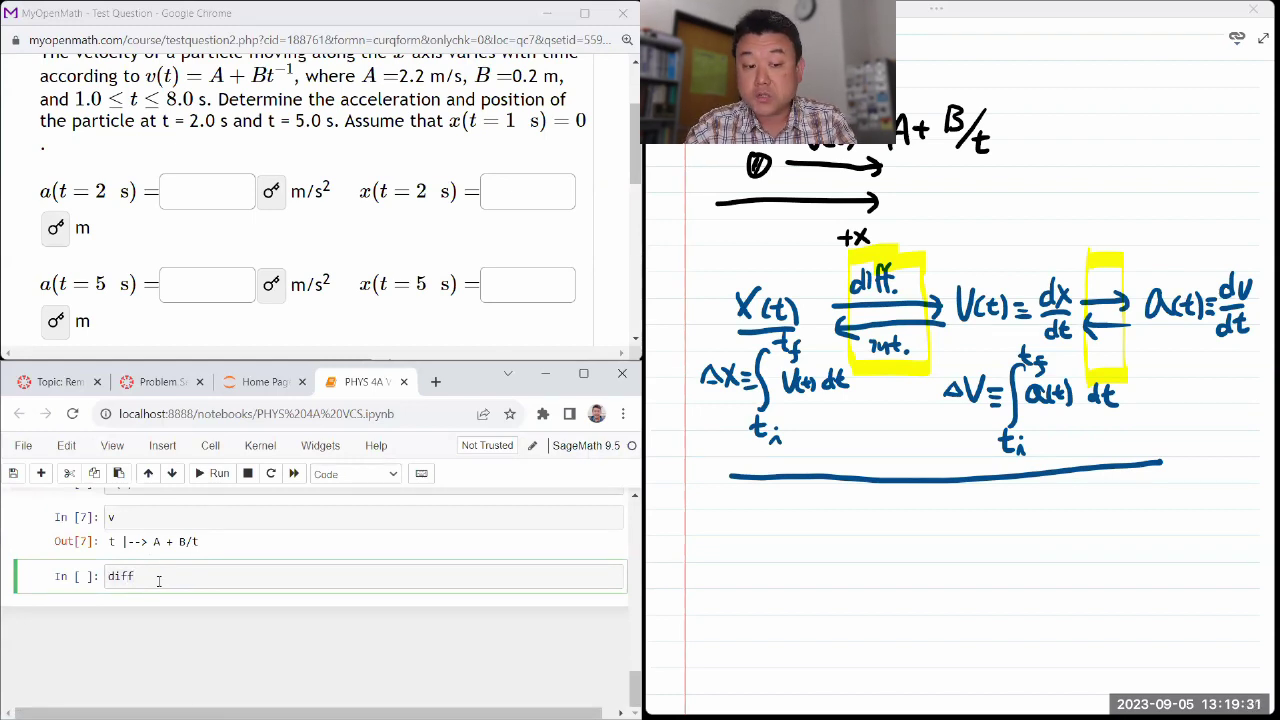
type("help(diff")
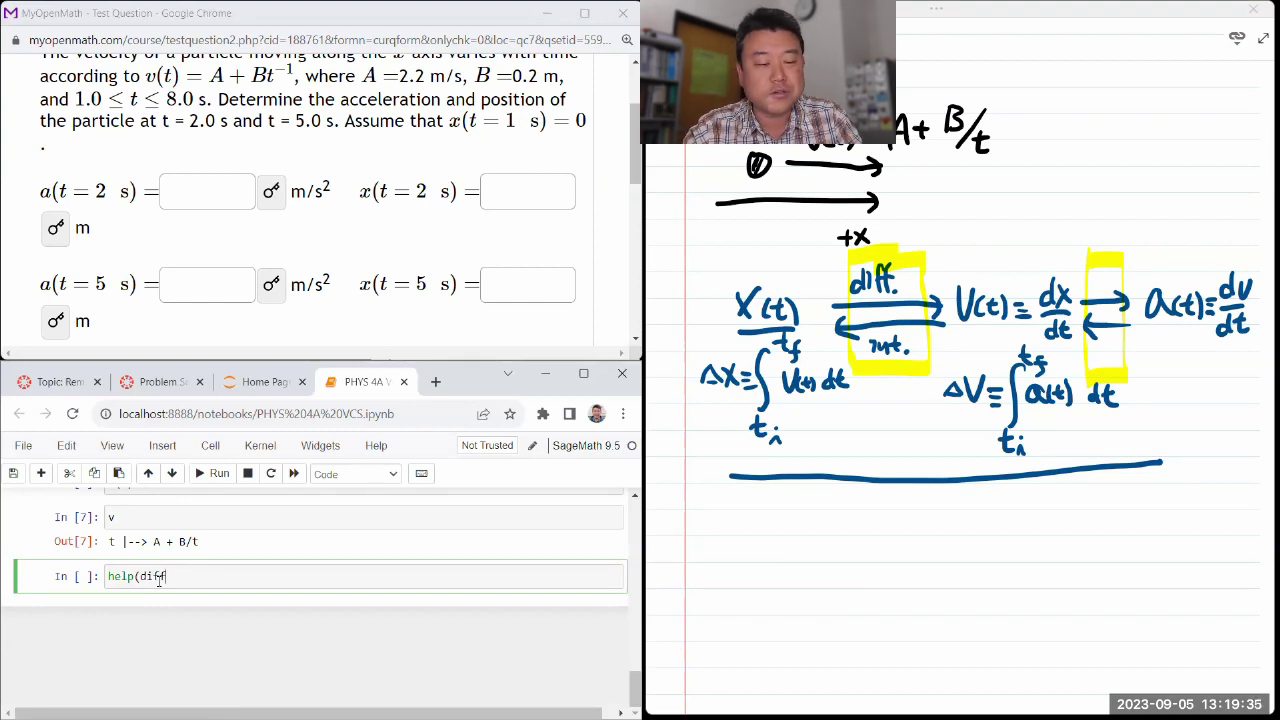
type(")")
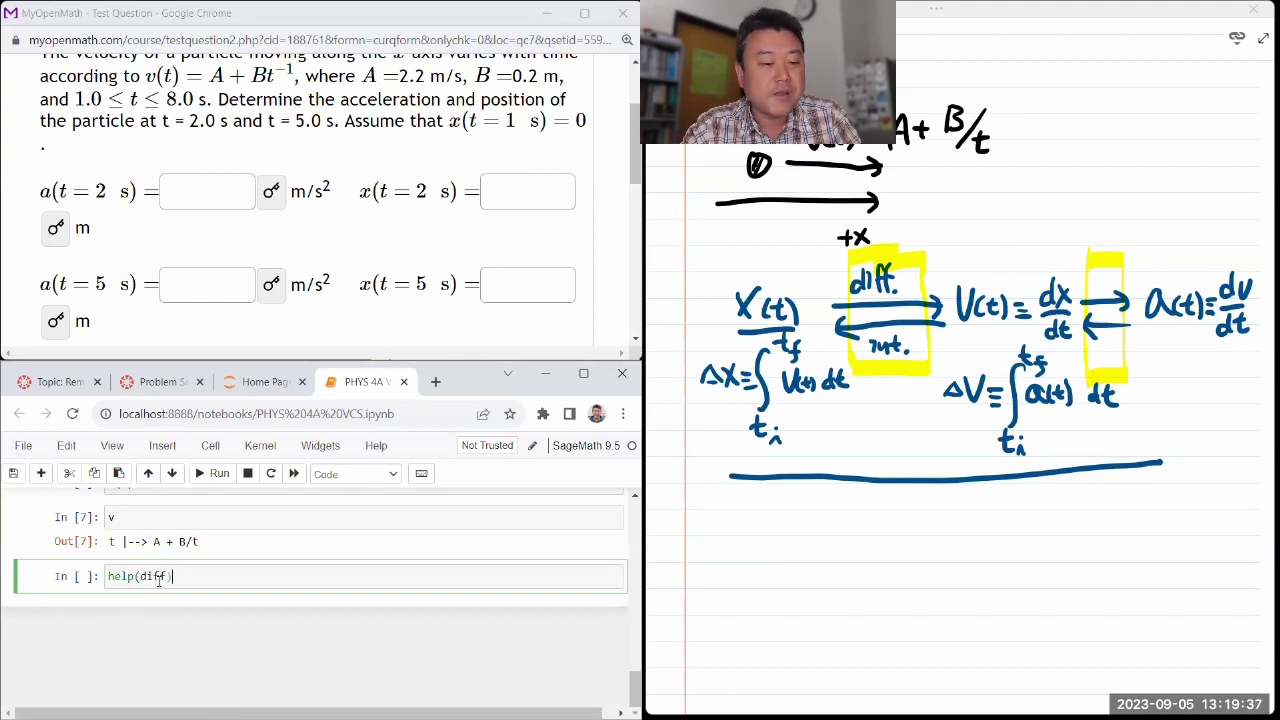
key("shift+Return")
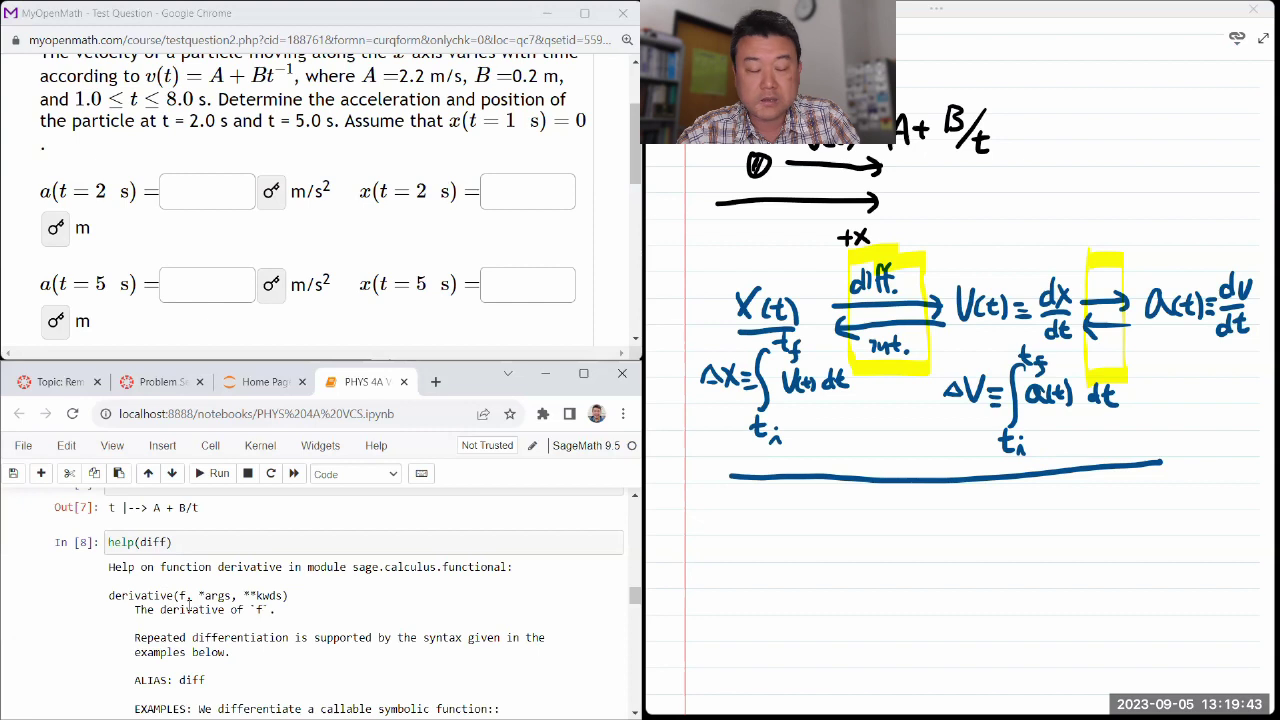
Read through the diff documentation examples, highlighting the var('a x') example line.
scroll(189, 602, "down", 1)
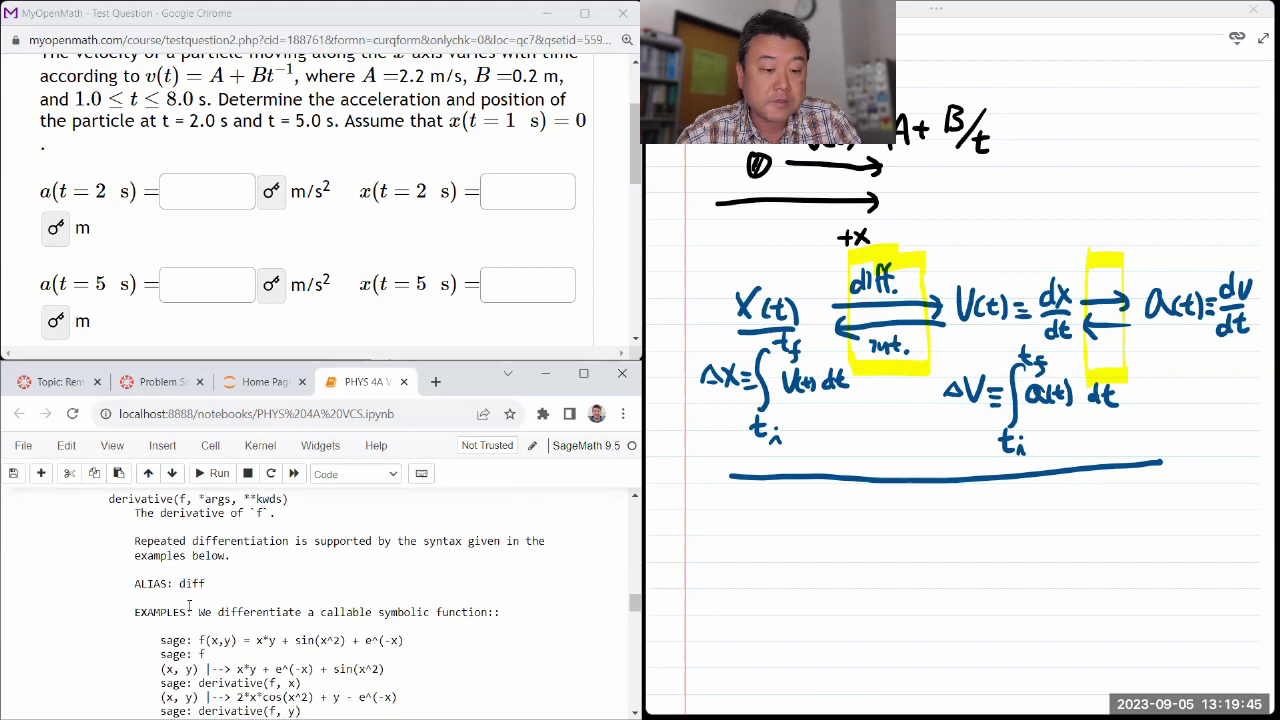
scroll(189, 608, "up", 1)
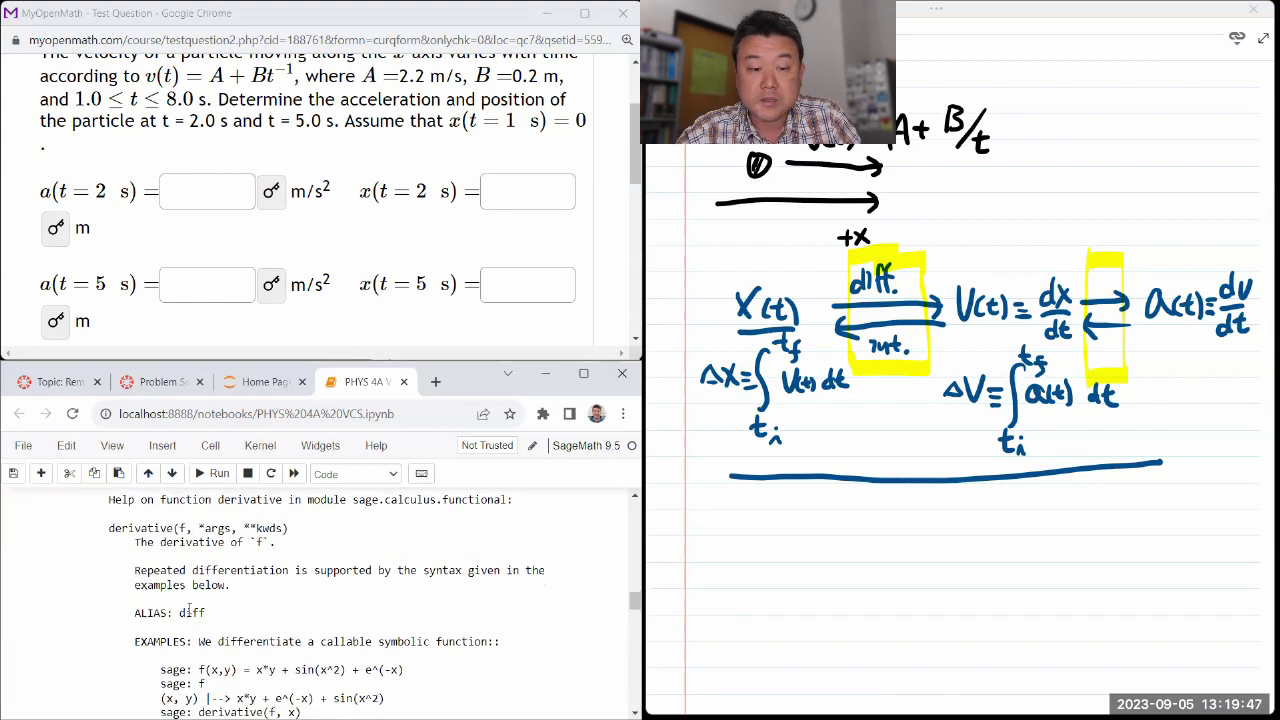
scroll(189, 606, "down", 1)
scroll(195, 600, "down", 1)
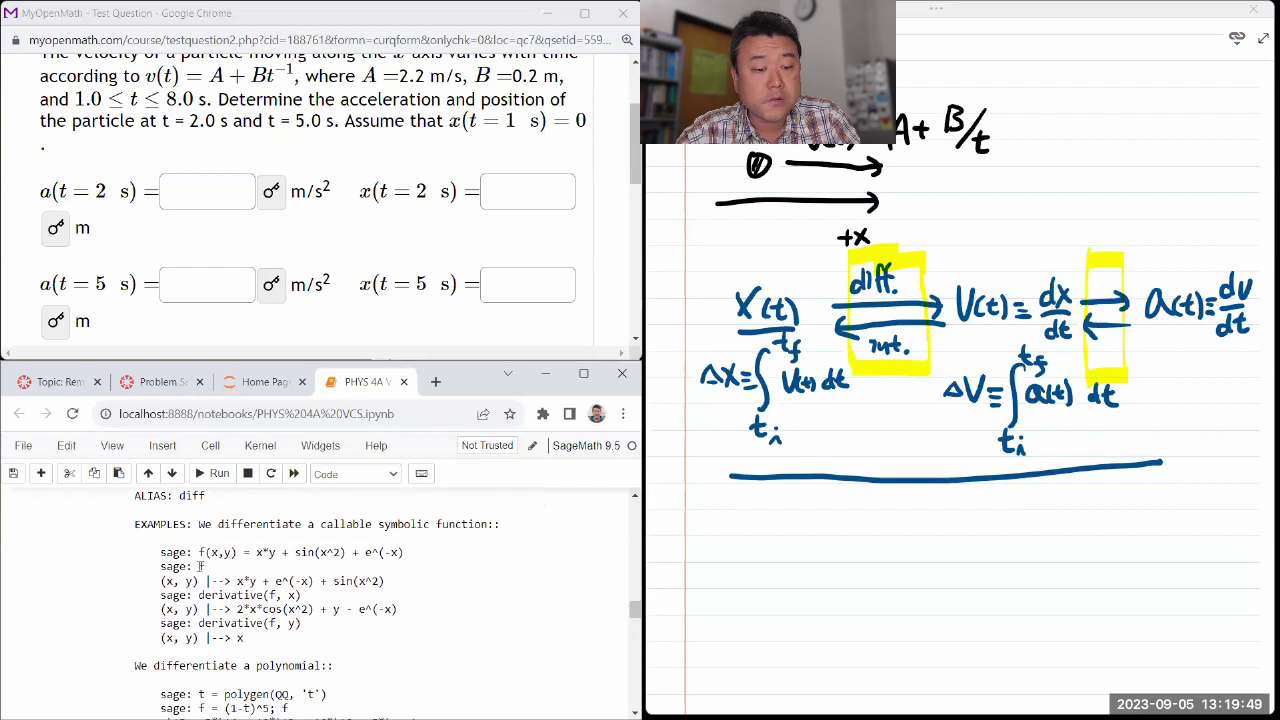
scroll(221, 598, "down", 1)
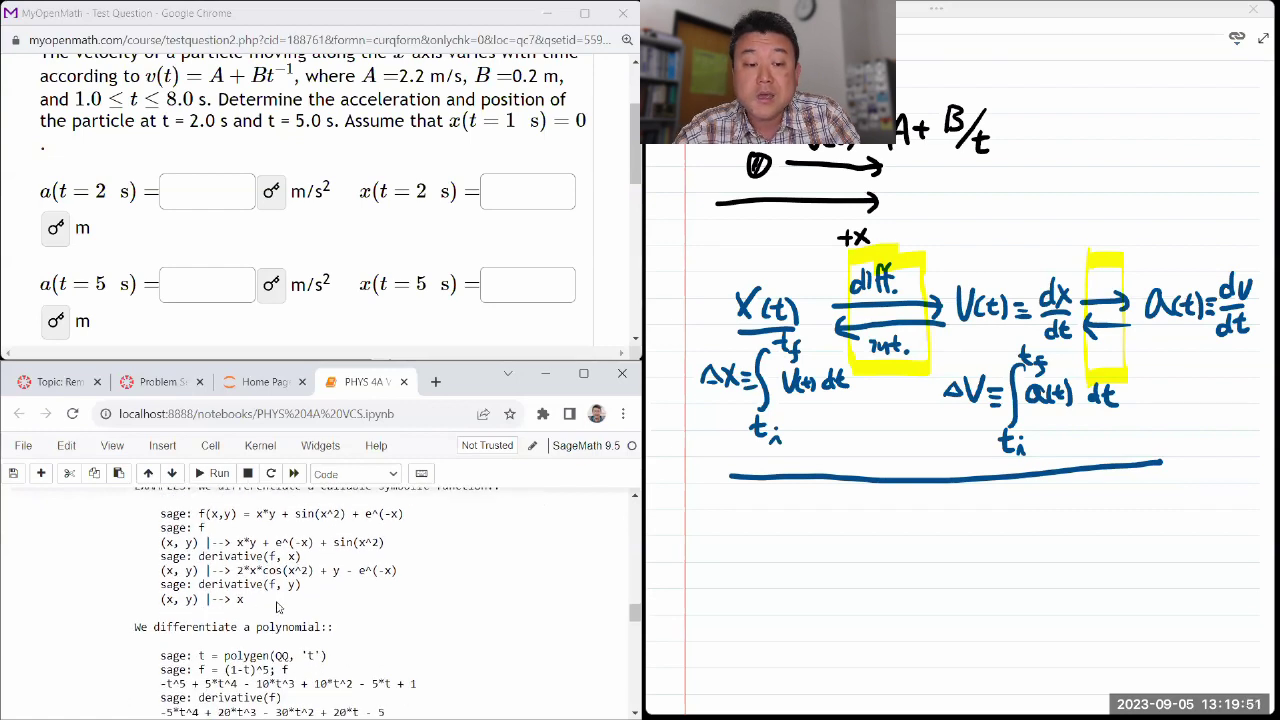
scroll(215, 578, "down", 5)
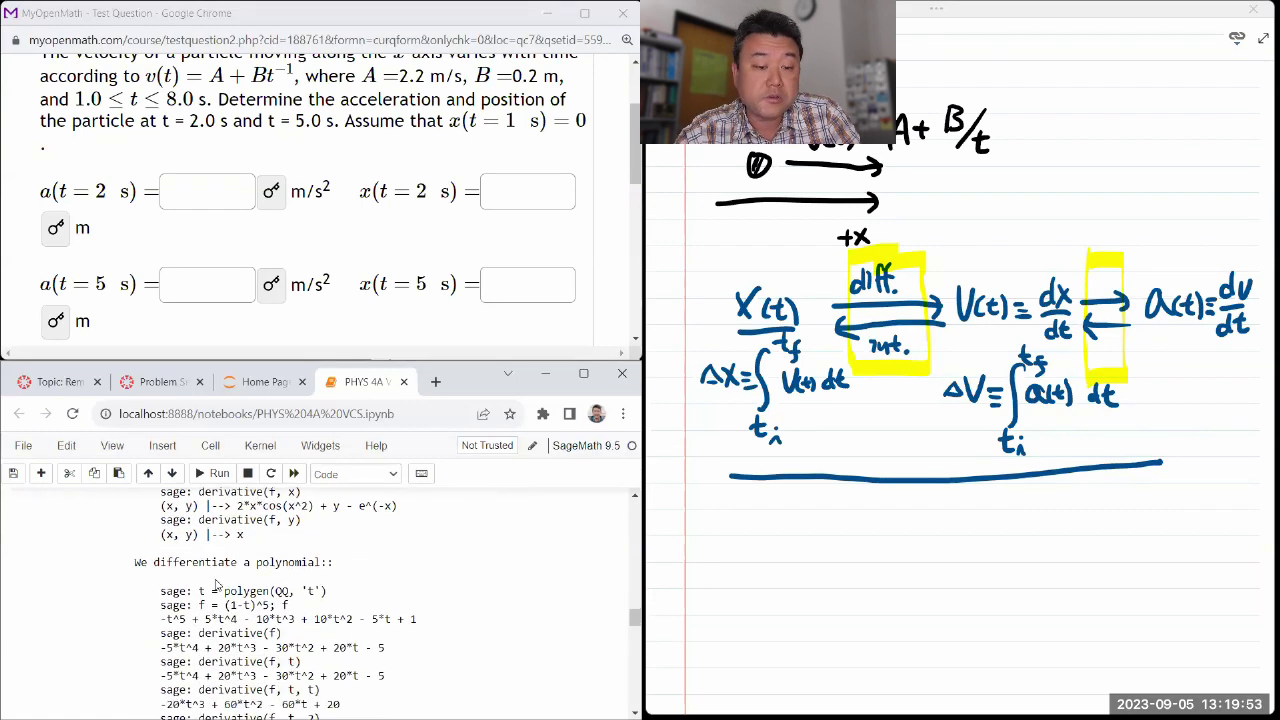
scroll(215, 580, "up", 2)
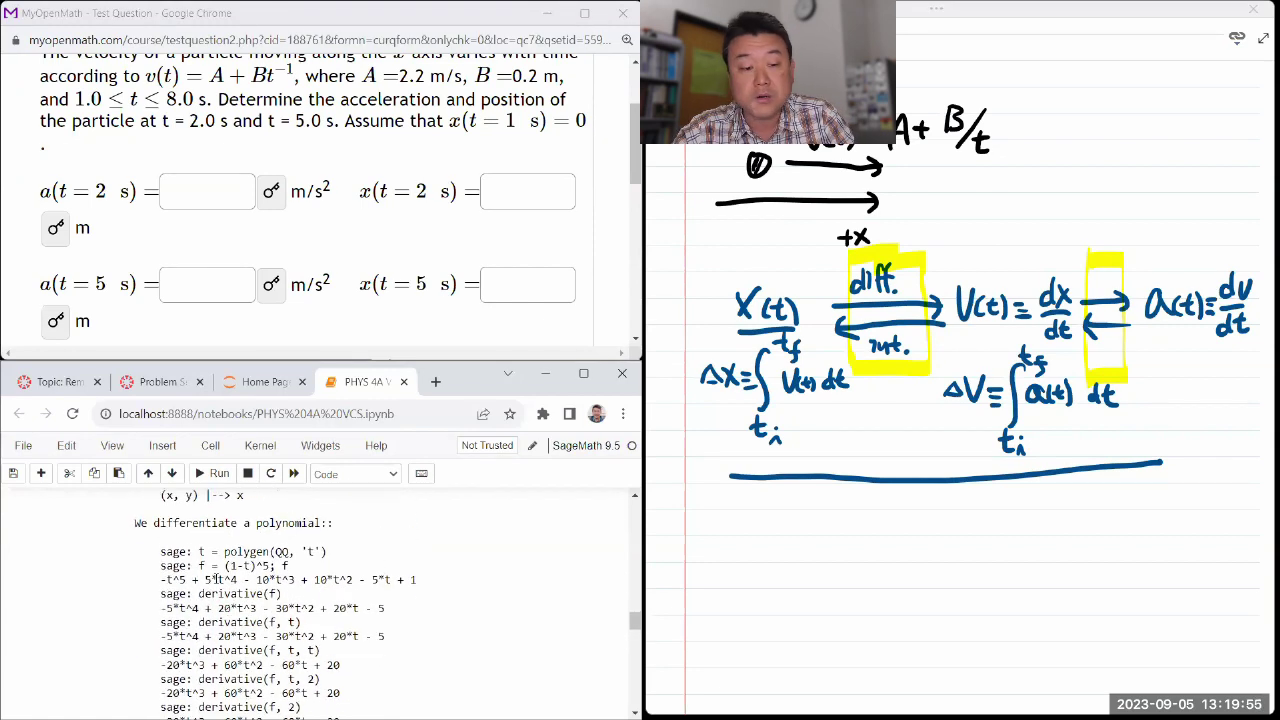
scroll(215, 583, "down", 4)
scroll(215, 583, "down", 2)
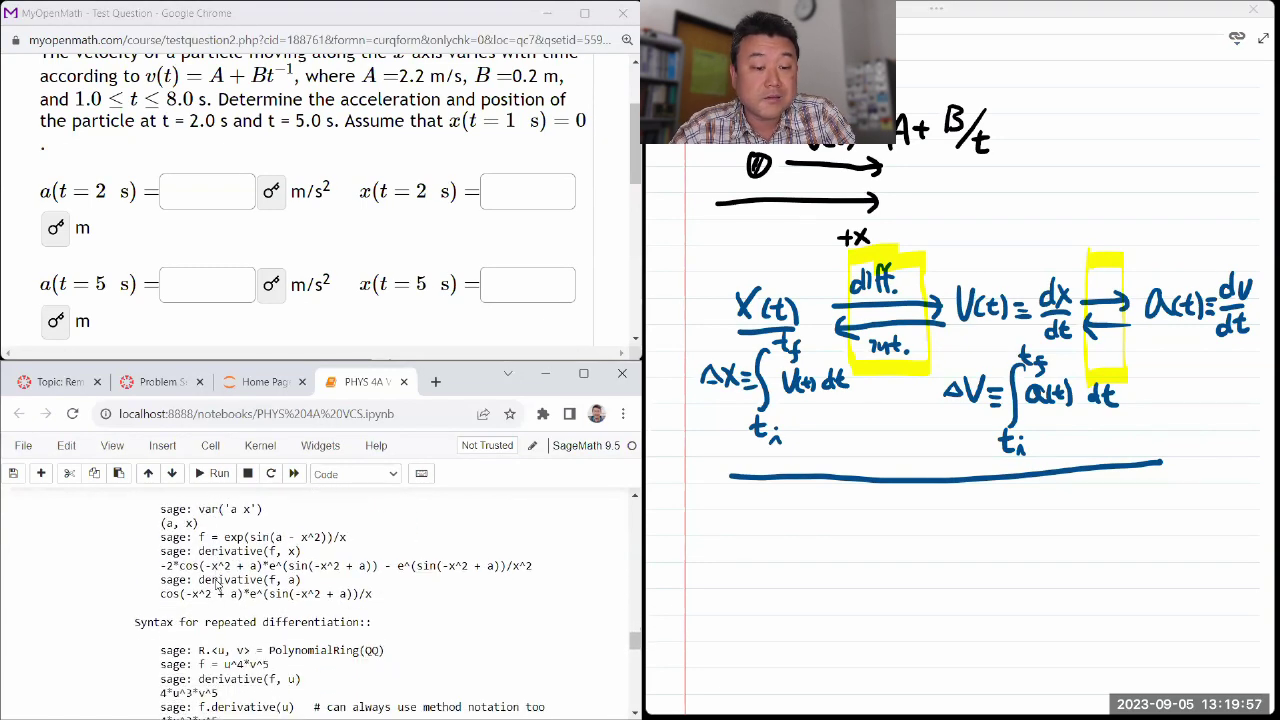
scroll(216, 584, "down", 2)
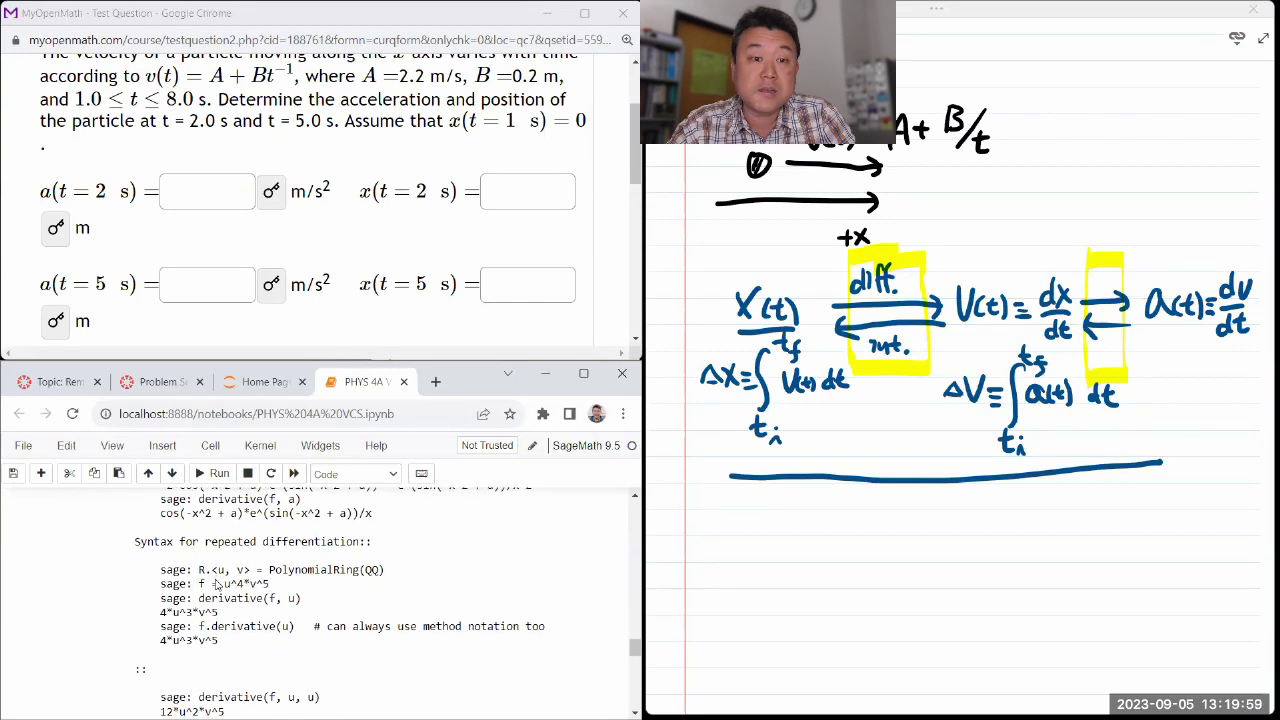
scroll(215, 580, "up", 4)
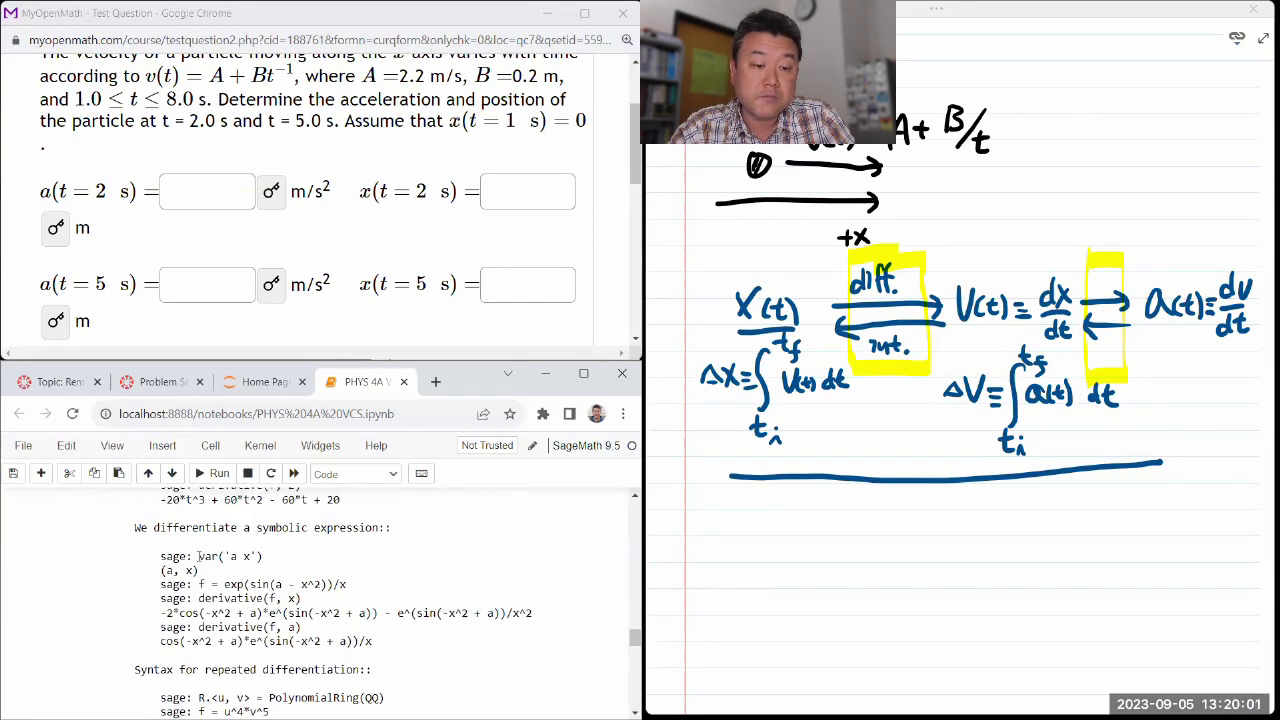
left_click_drag(198, 554, 273, 557)
scroll(273, 557, "up", 12)
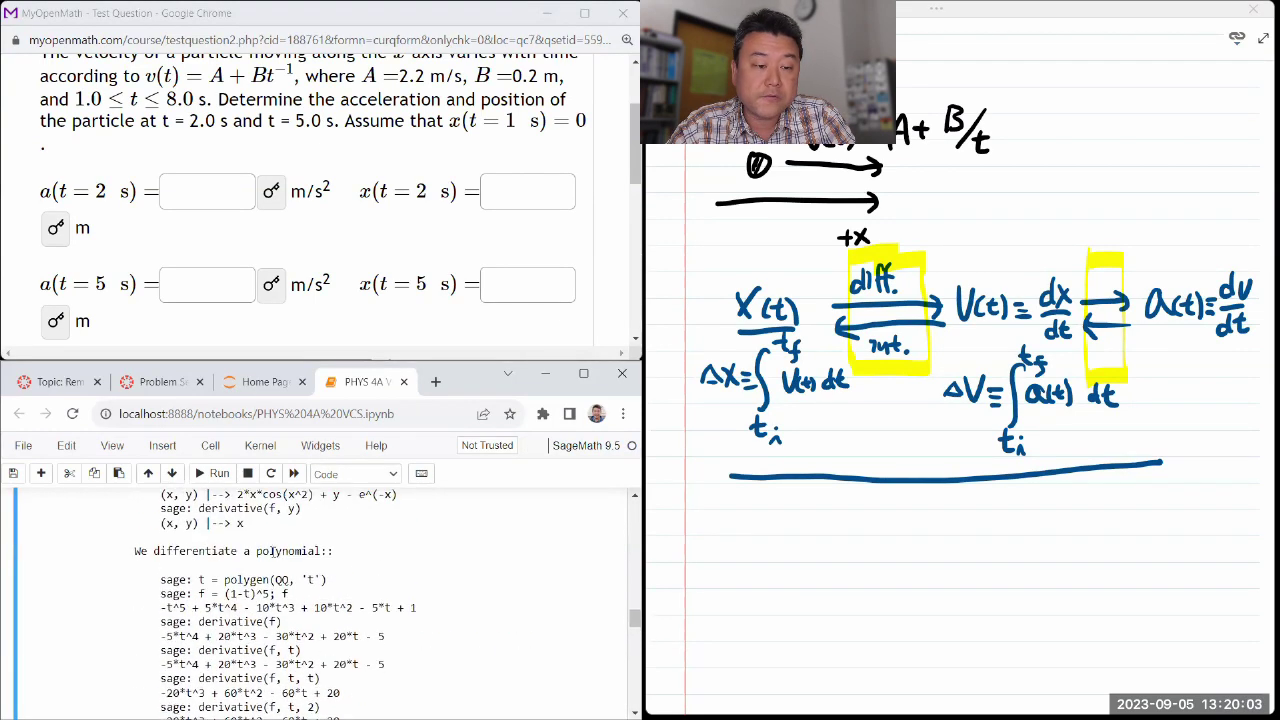
scroll(273, 552, "down", 1)
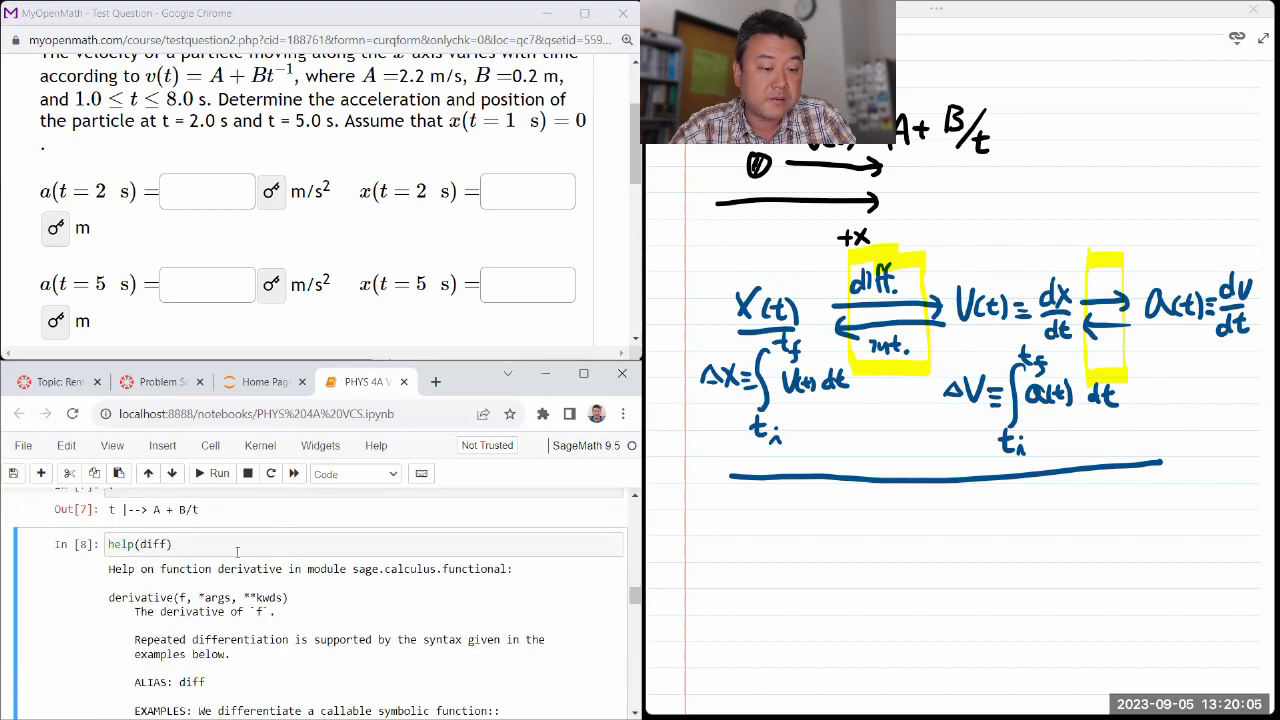
Replace help(diff) with diff(v,t) and run it to get the acceleration -B/t^2.
triple_click(235, 544)
type("diff")
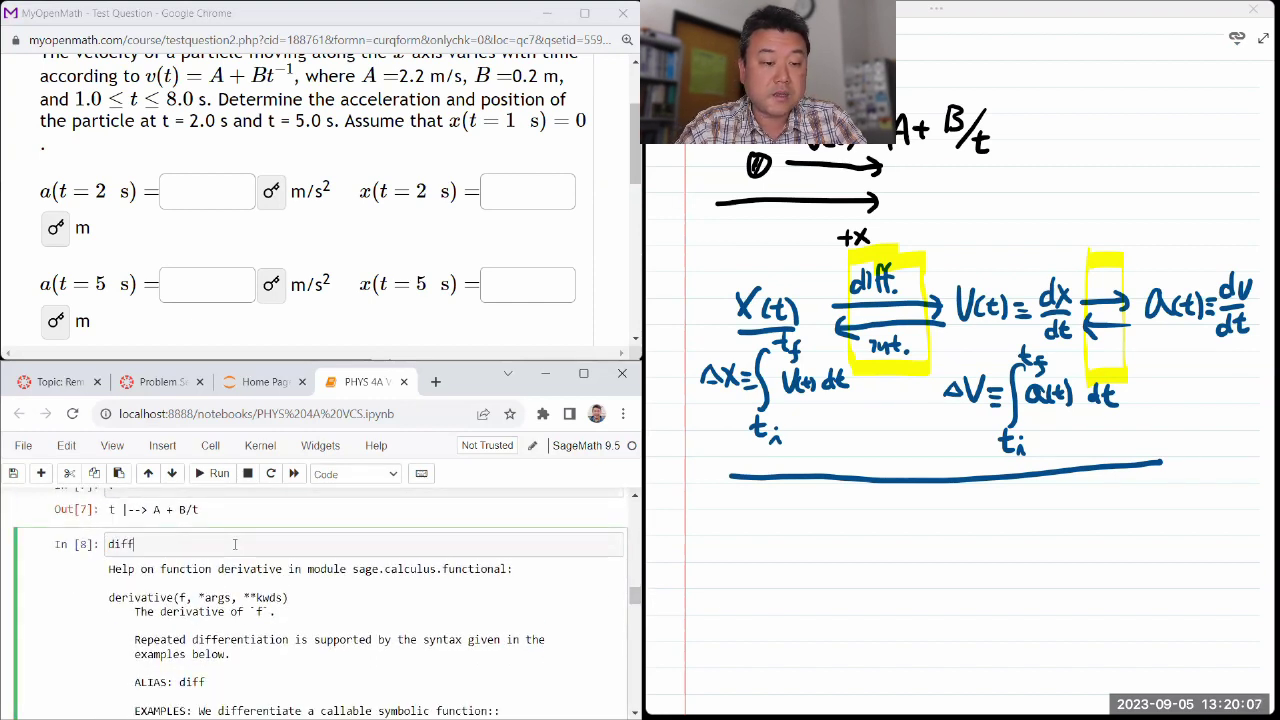
type("(v,t)")
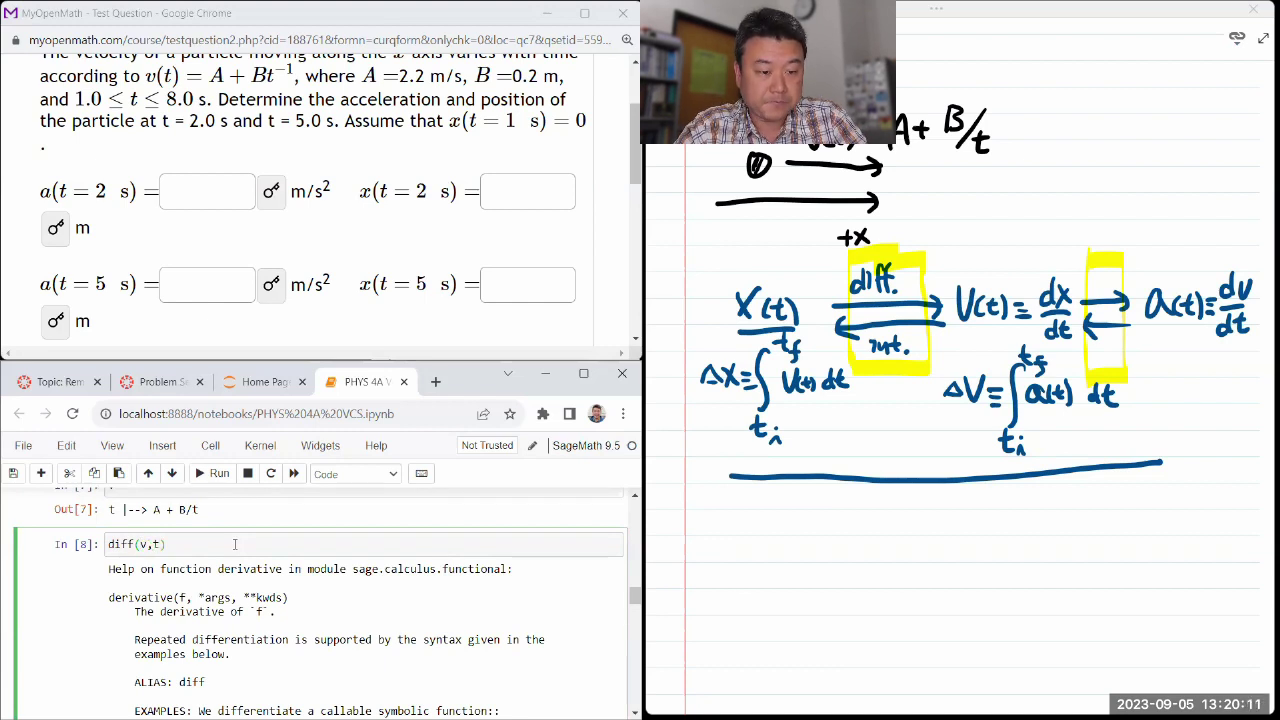
key("shift+Return")
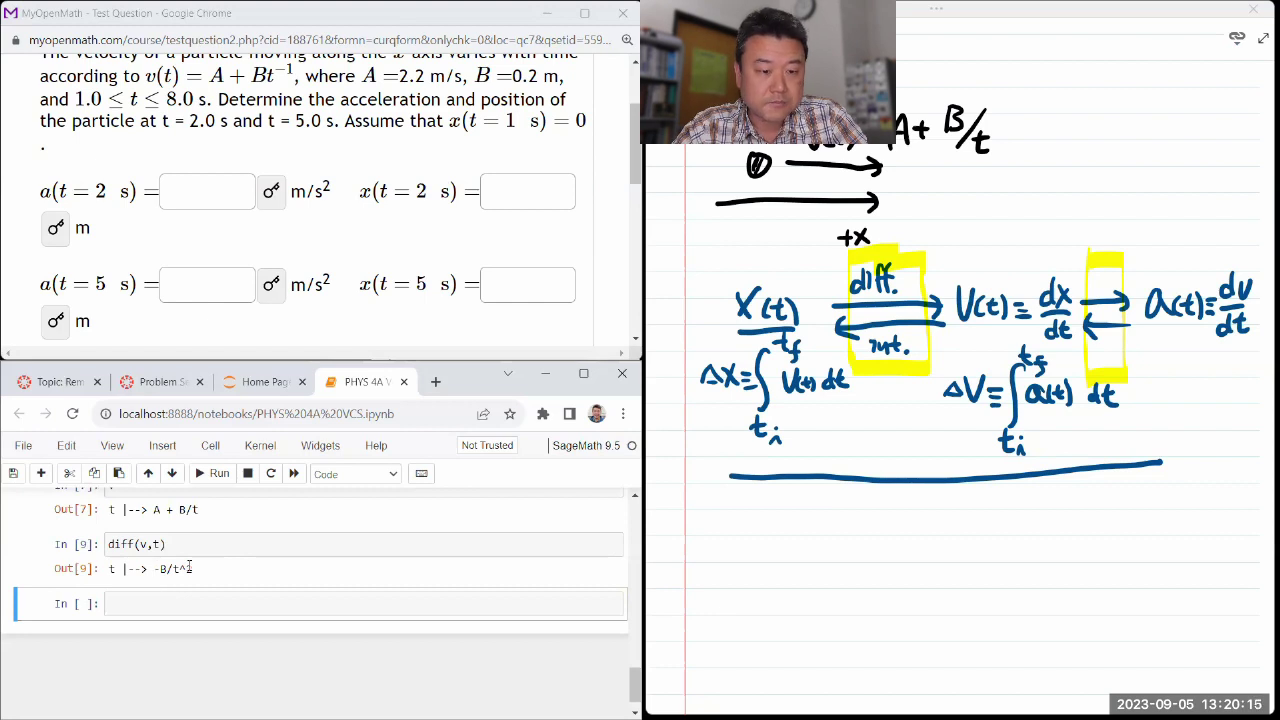
Enter -B/t^2 as a(t = 2 s) and submit; it is graded wrong as non-numeric.
type("-B/t^")
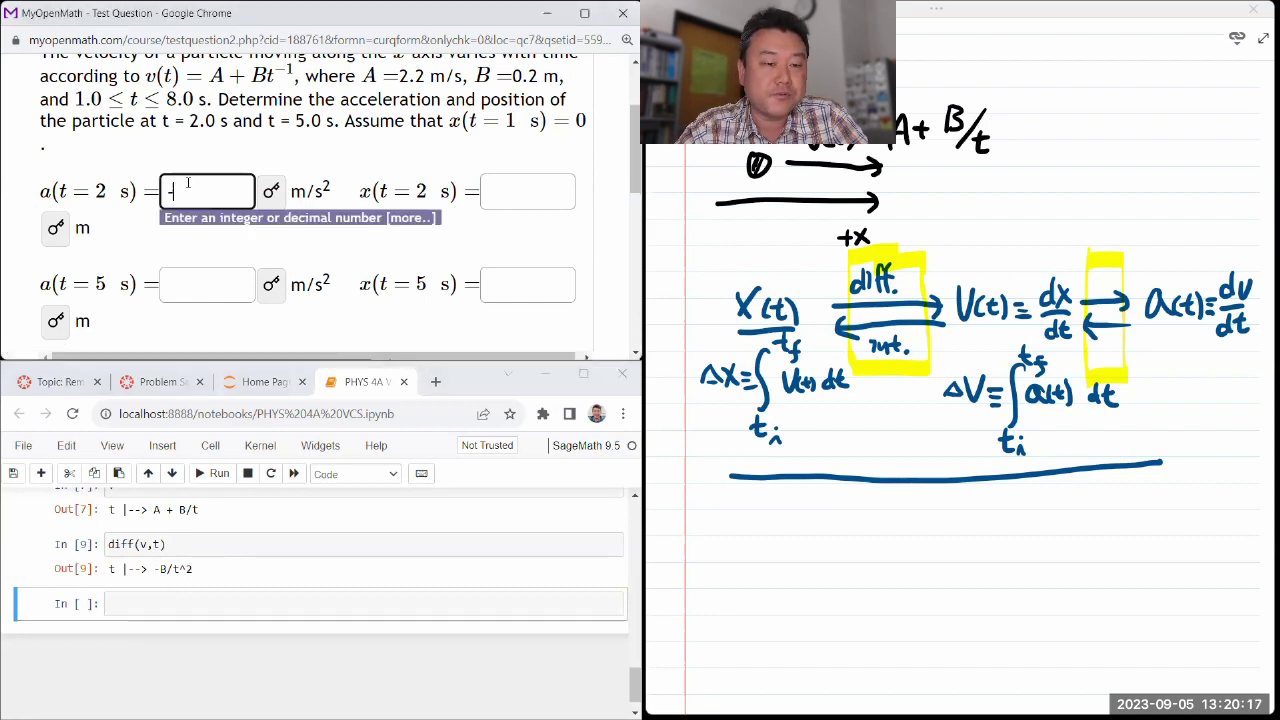
type("2")
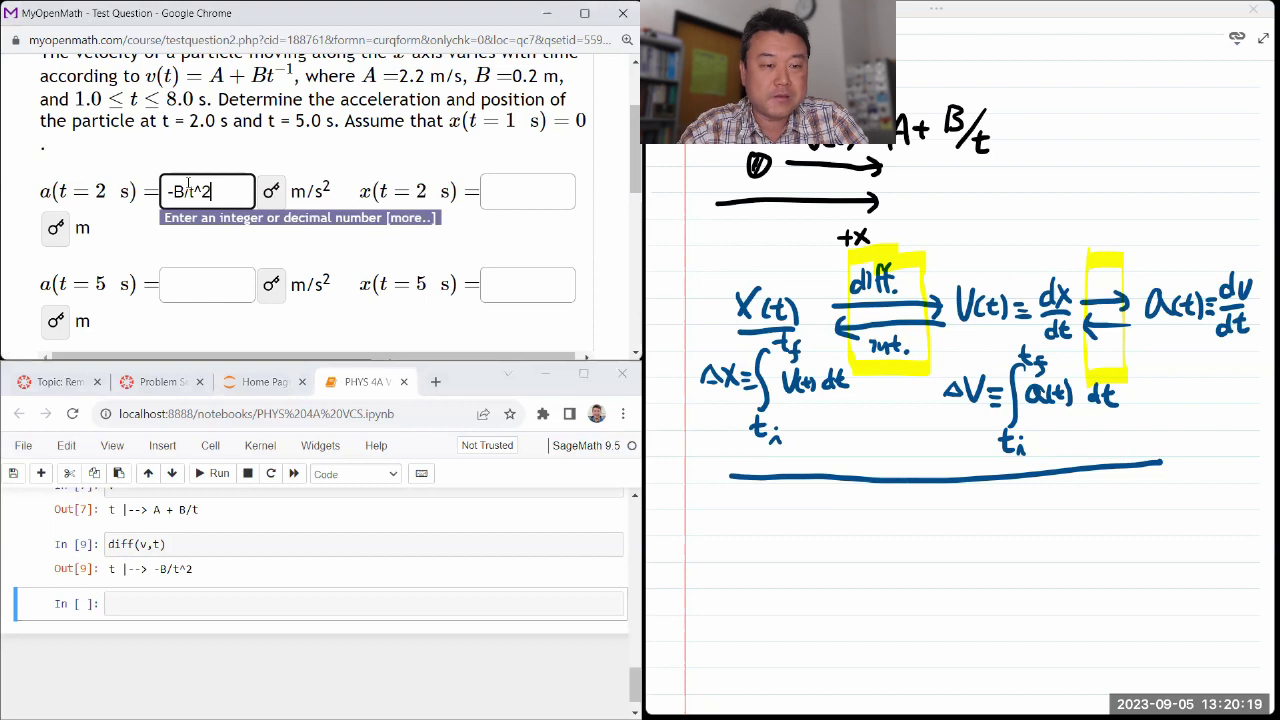
left_click(259, 138)
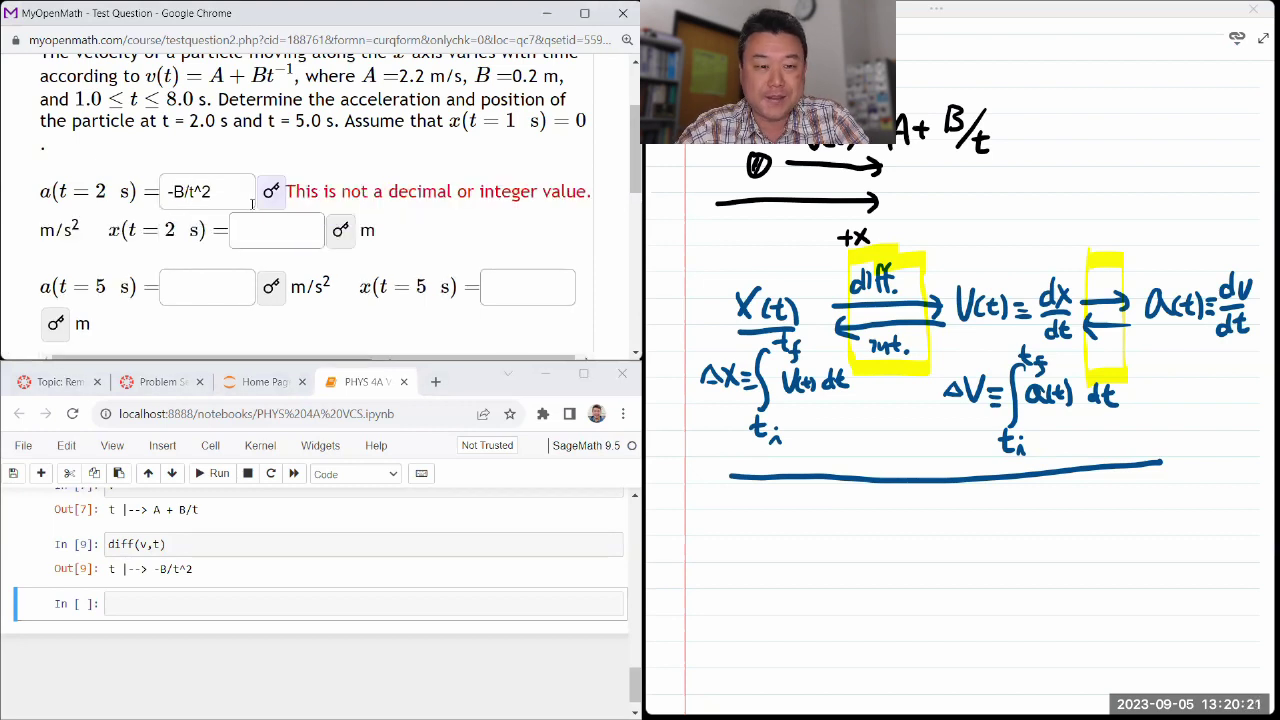
scroll(243, 206, "down", 3)
left_click(80, 257)
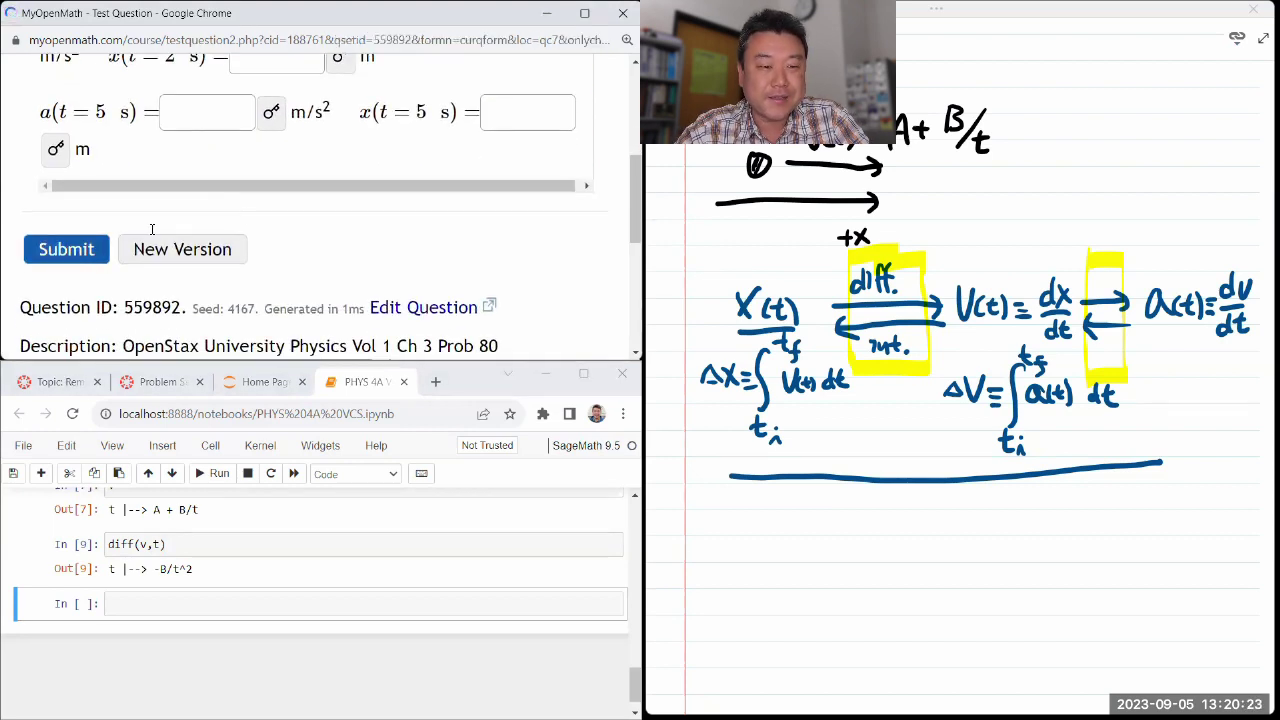
scroll(153, 235, "down", 3)
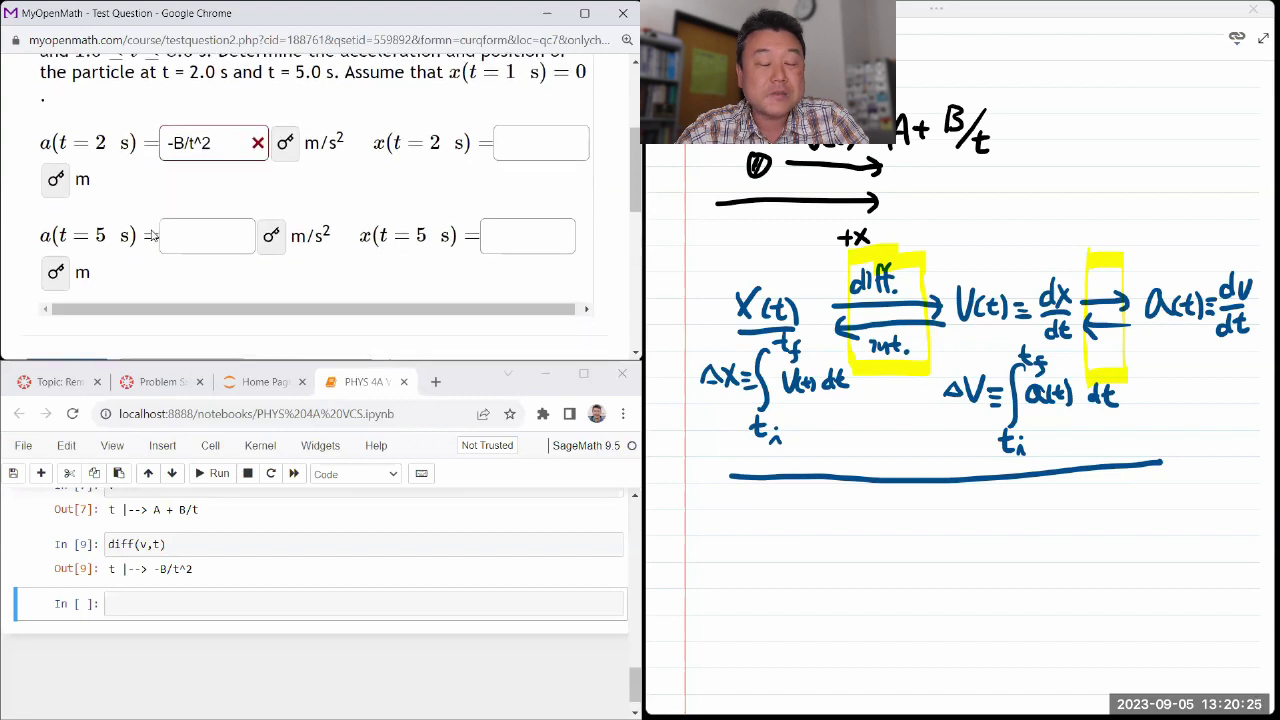
scroll(153, 235, "up", 1)
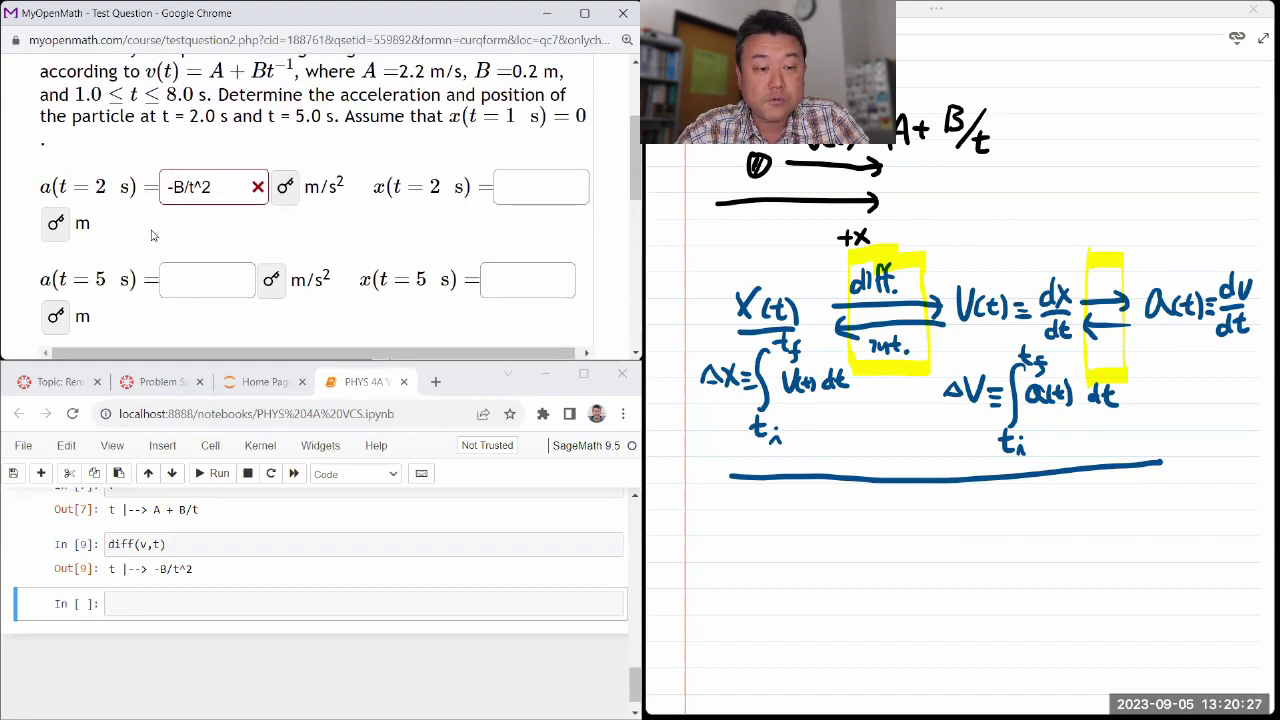
left_click(180, 567)
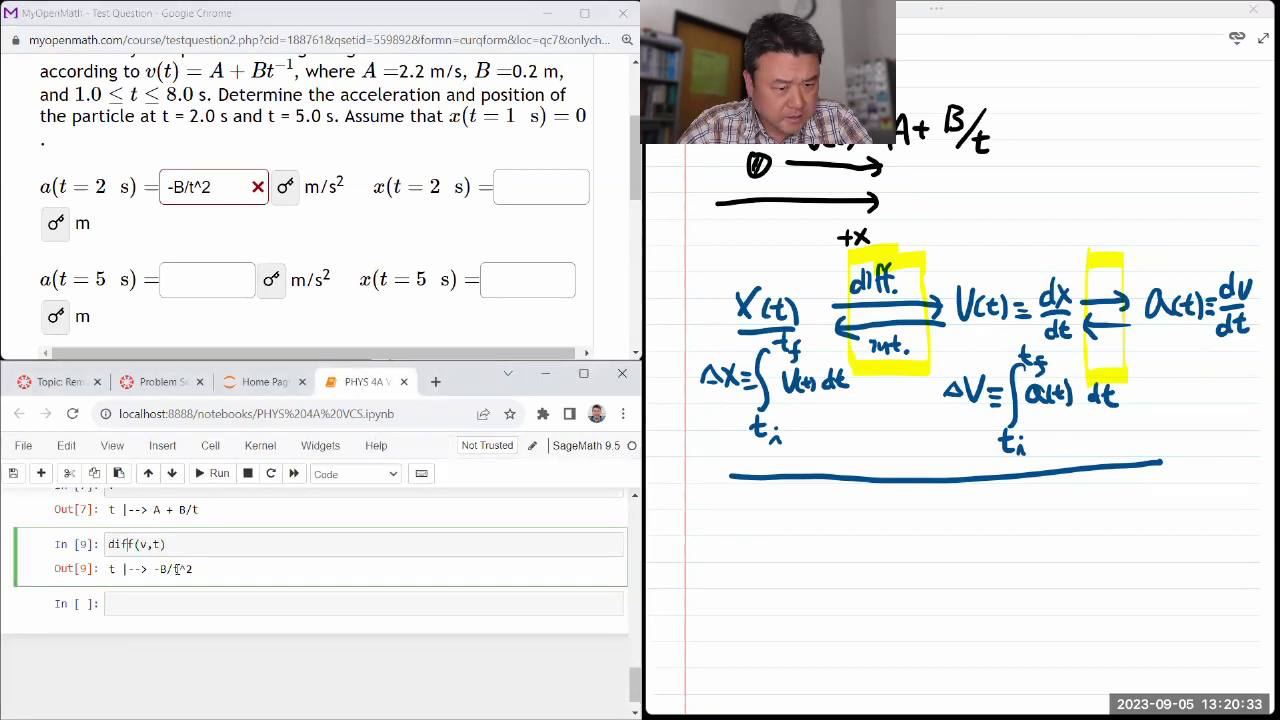
Run help(diff(v,t).subs) to show the substitution documentation.
key("End")
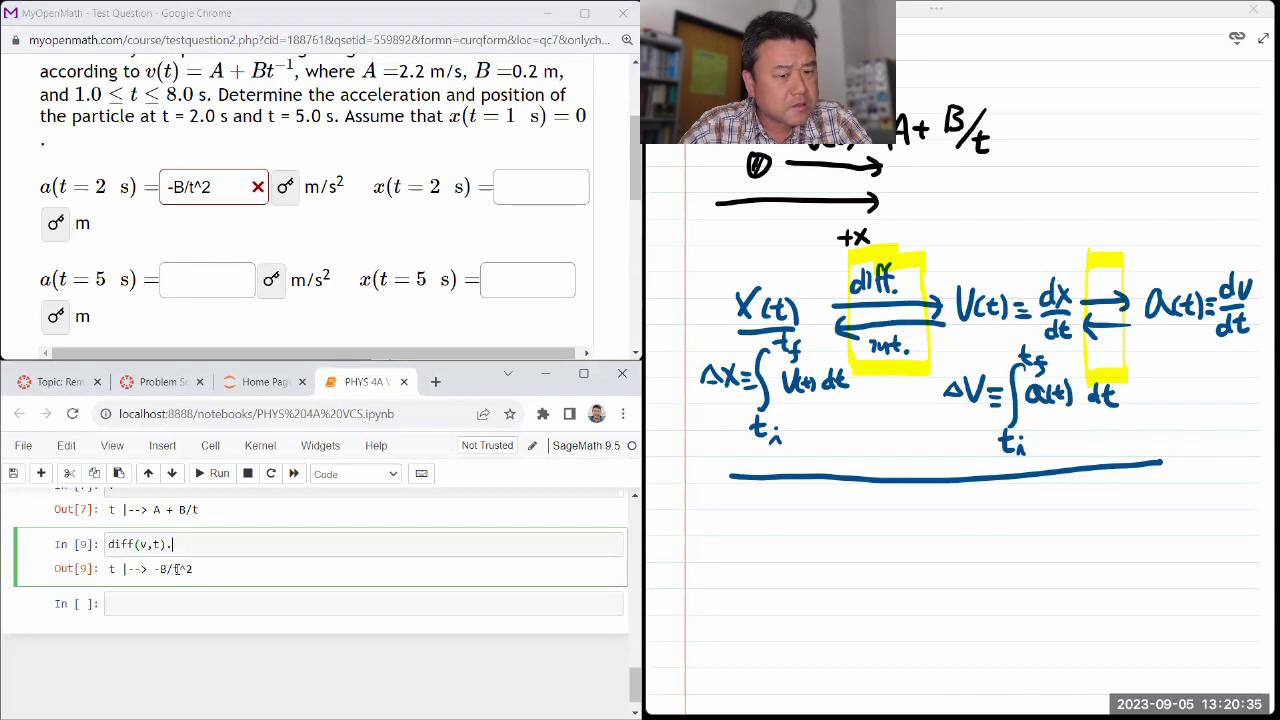
type(".subs")
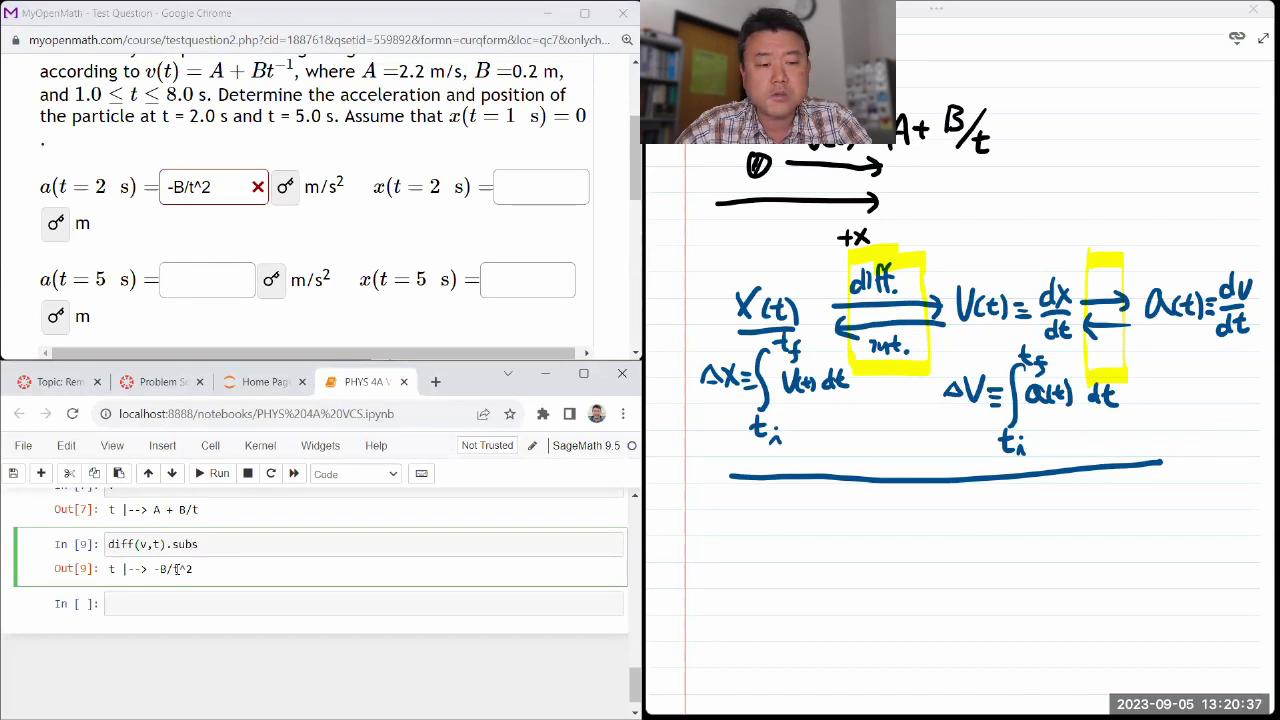
type("help(")
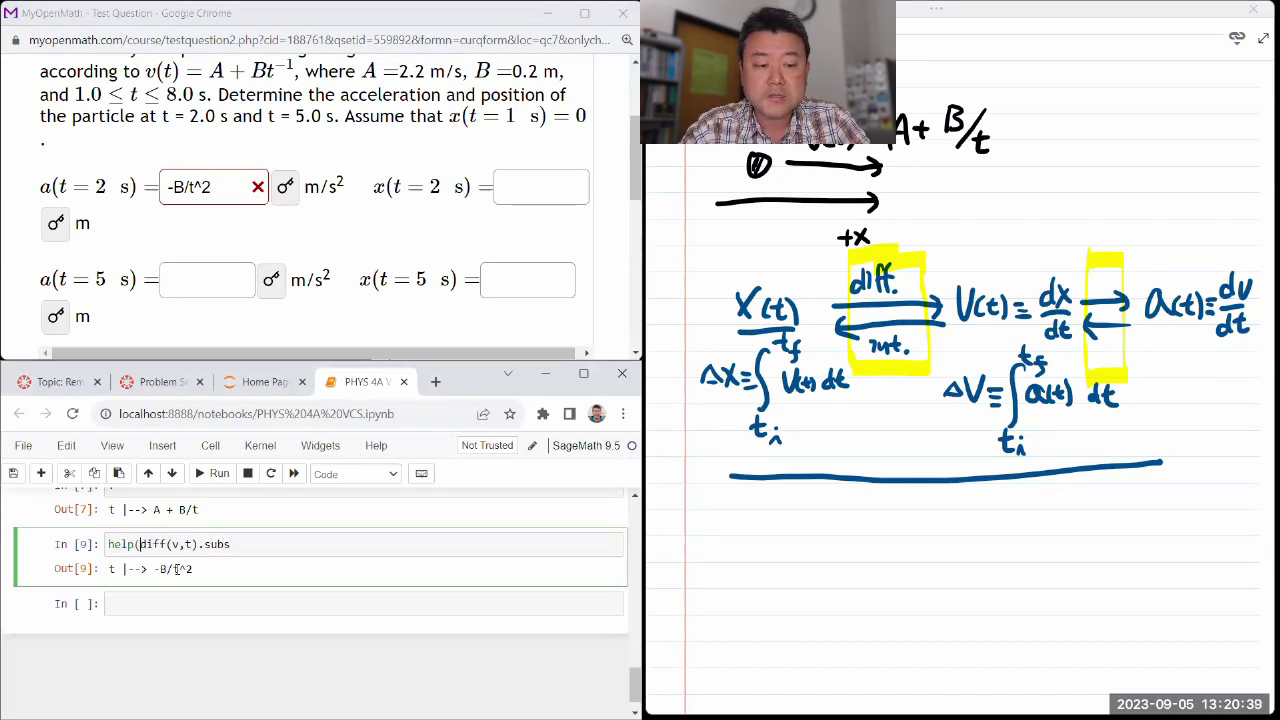
key("End")
type(")")
key("Return")
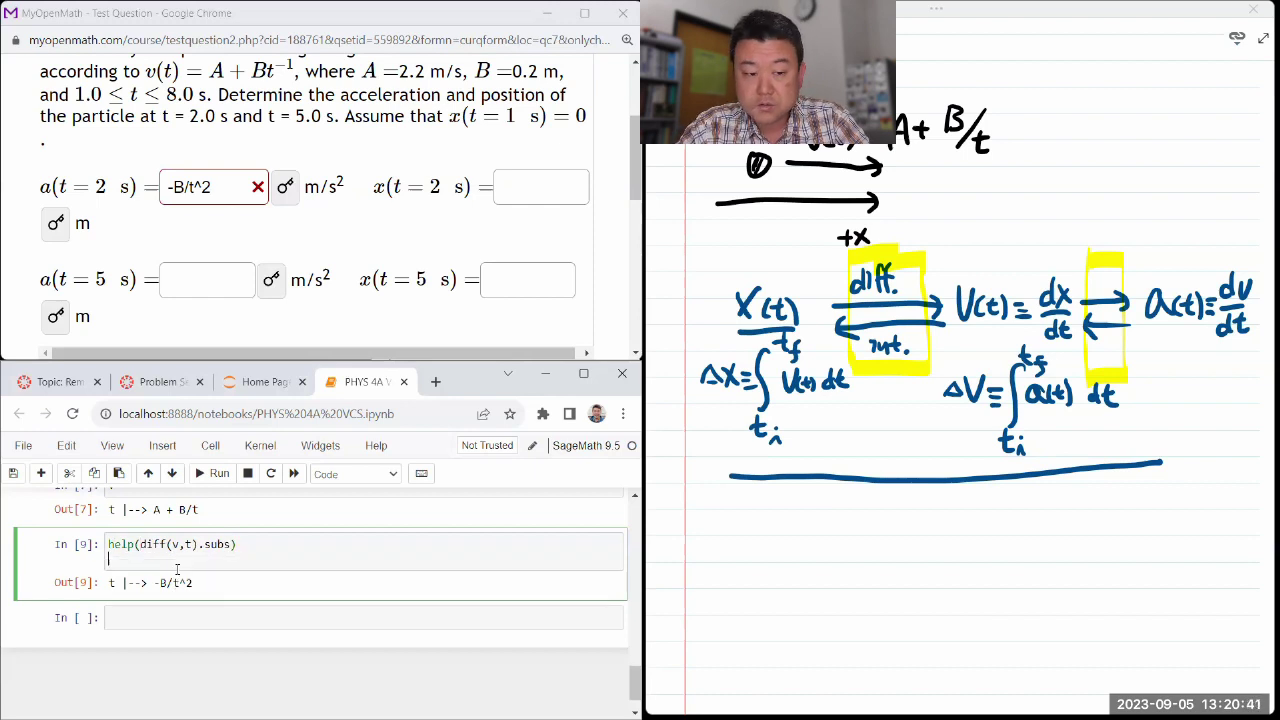
key("BackSpace")
key("shift+Return")
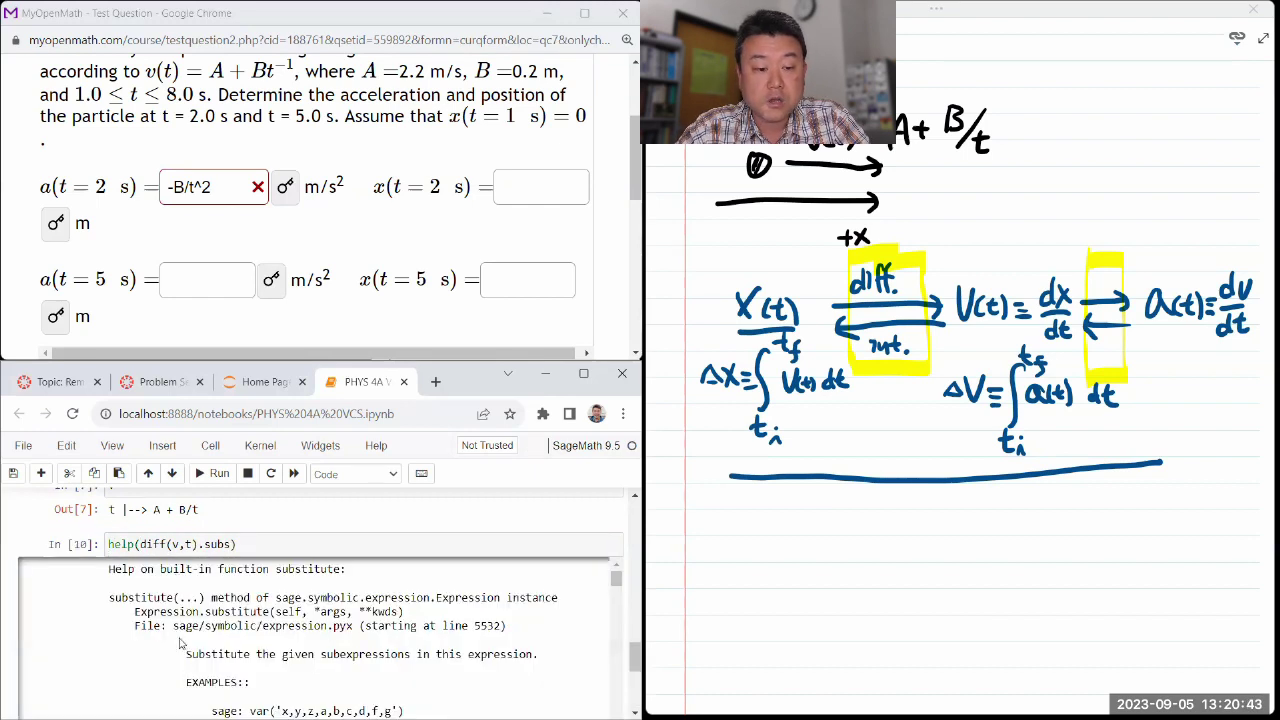
Read the subs help text, then start removing the help( wrapper from the cell.
scroll(180, 644, "down", 5)
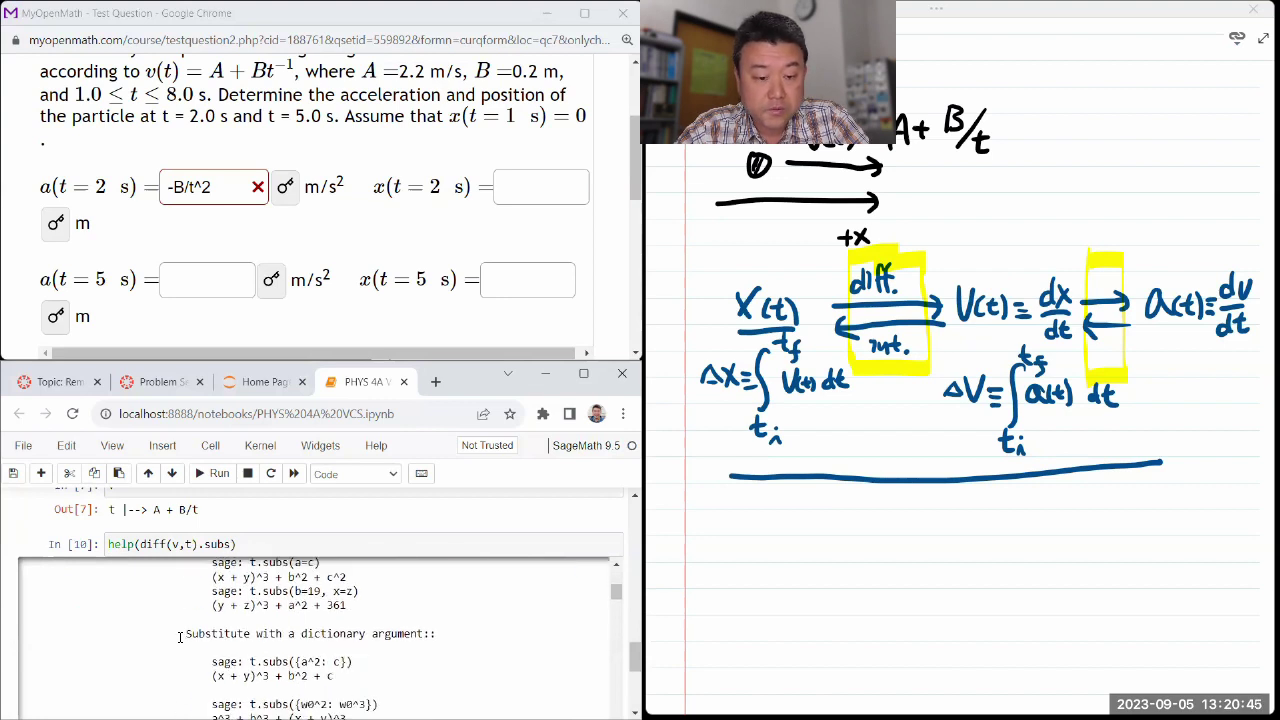
scroll(180, 637, "up", 1)
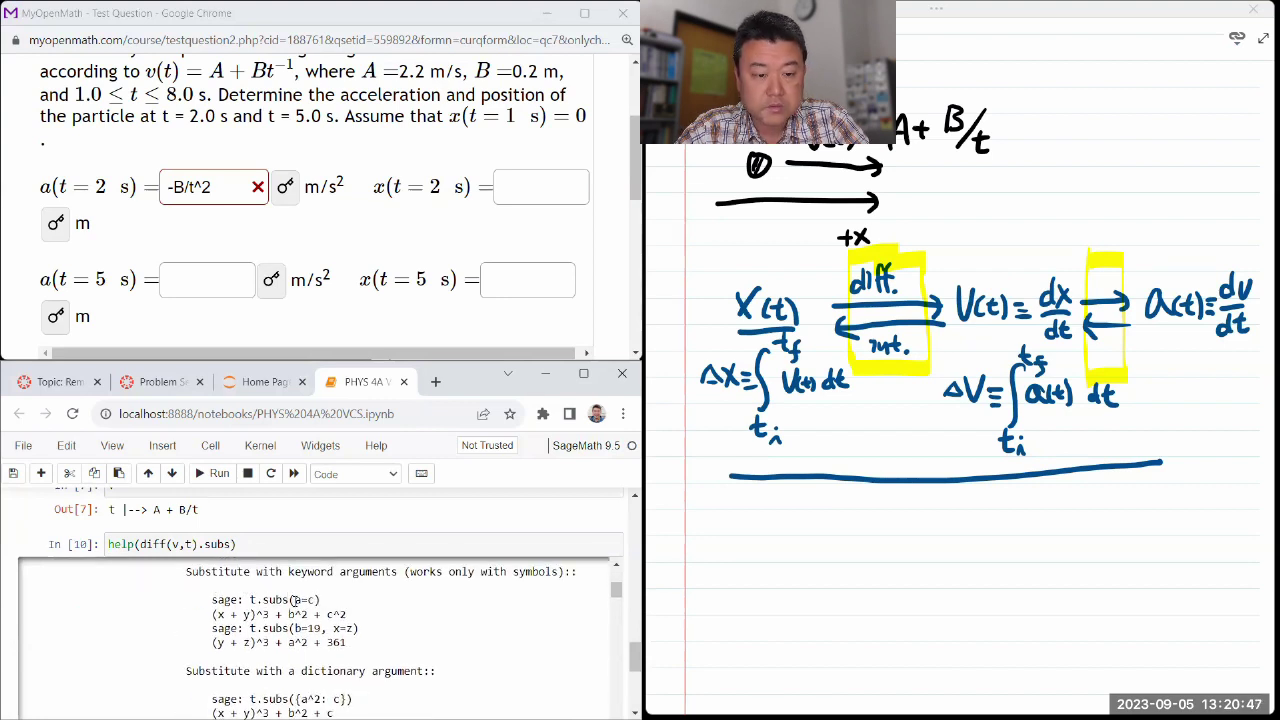
scroll(318, 600, "up", 5)
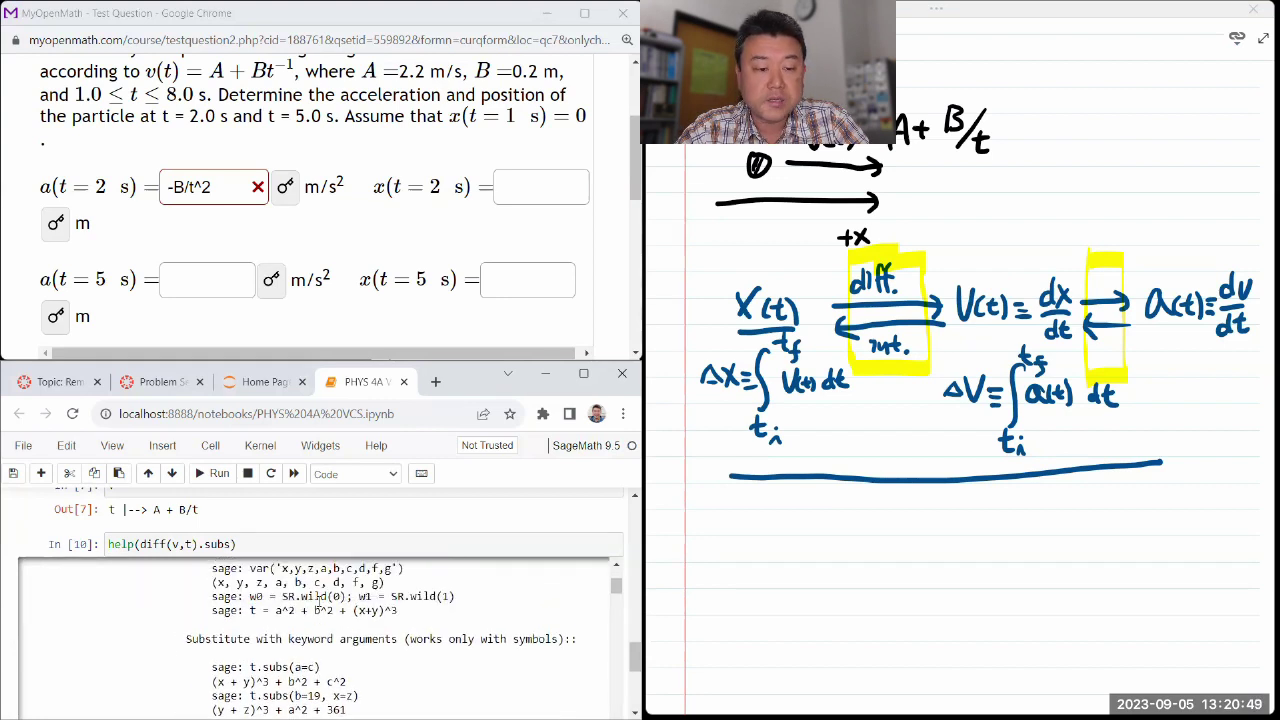
left_click(88, 558)
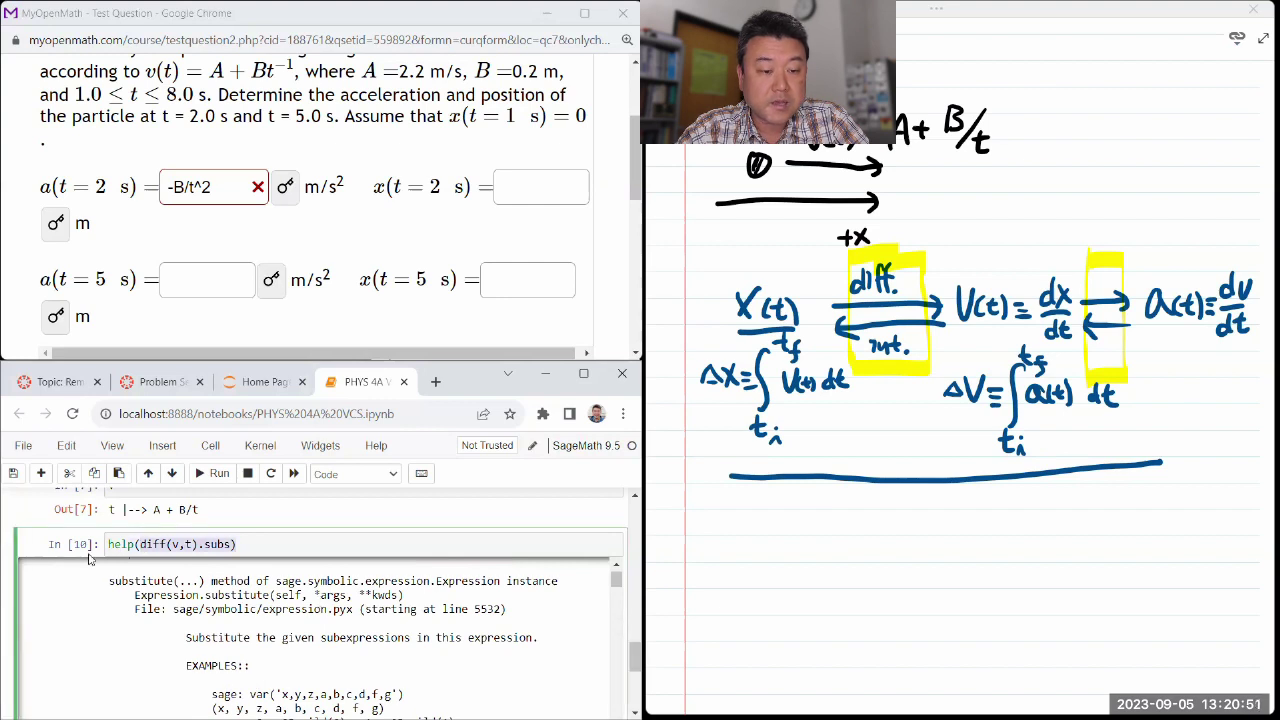
key("Delete")
key("Delete")
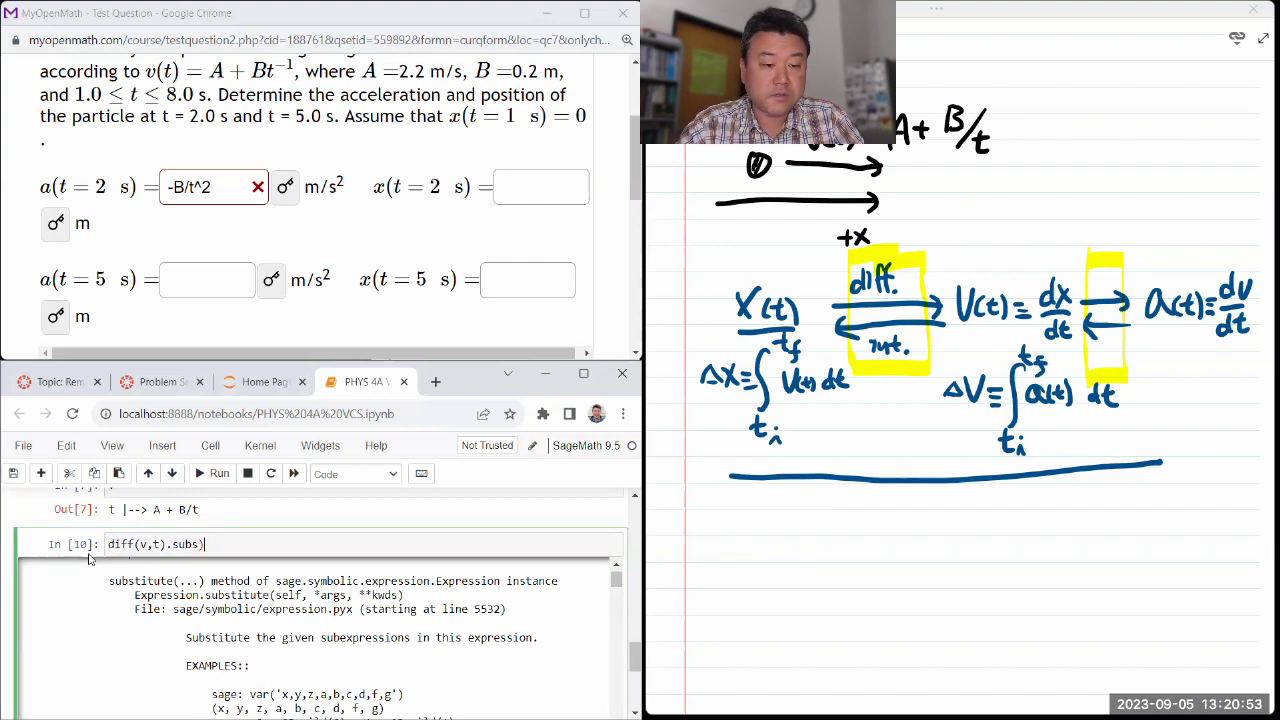
Run diff(v,t).subs(B=0.2,t=2) to get an acceleration of -0.05.
key("BackSpace")
type("(")
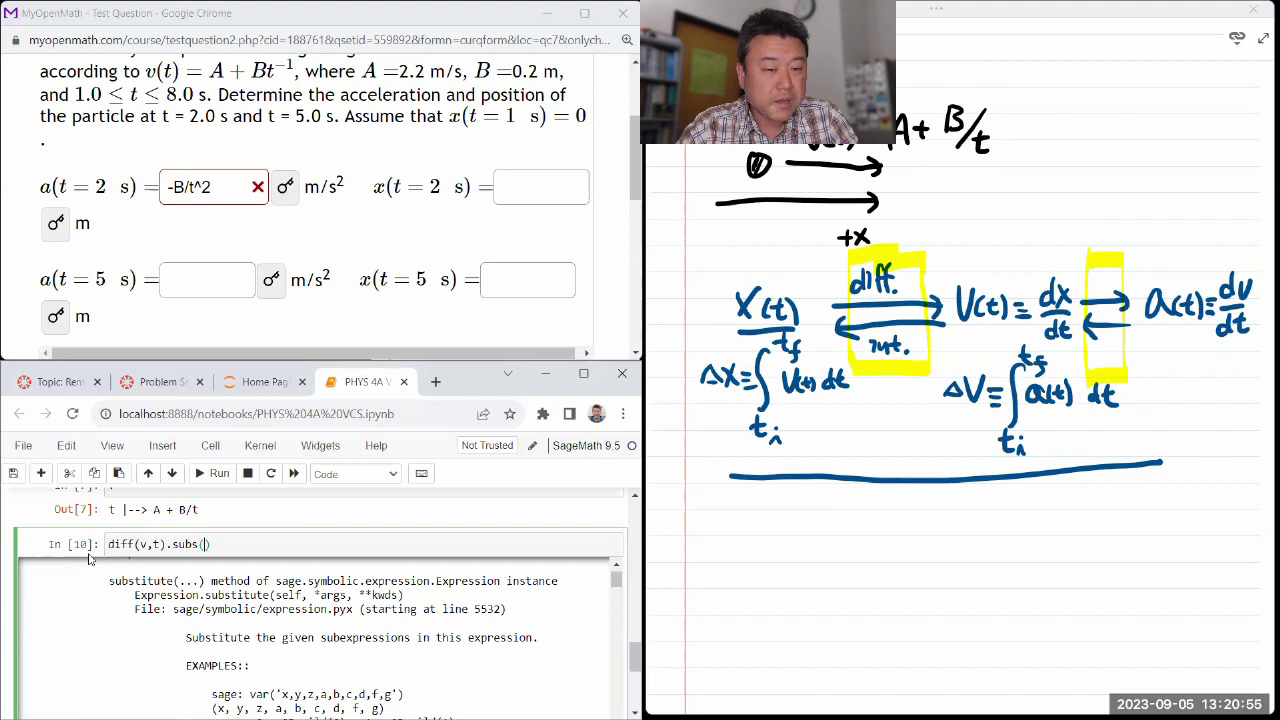
type("B=0.2")
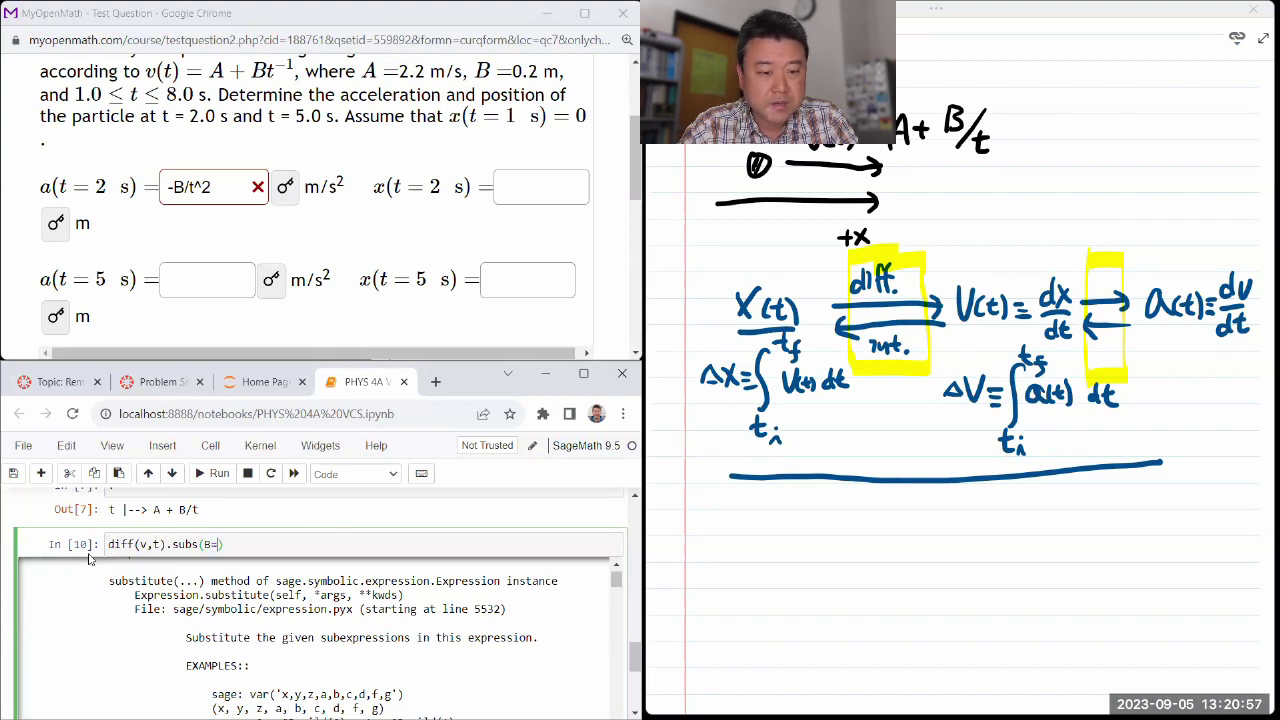
type(",t=")
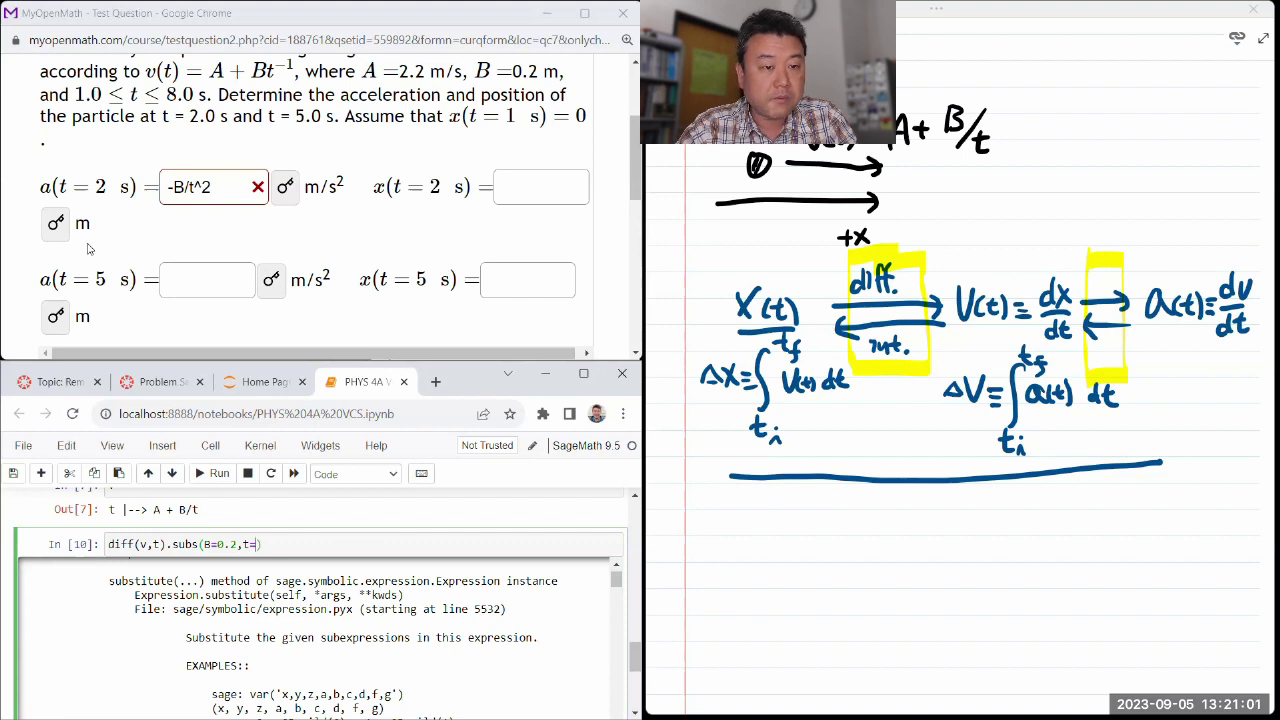
type("2")
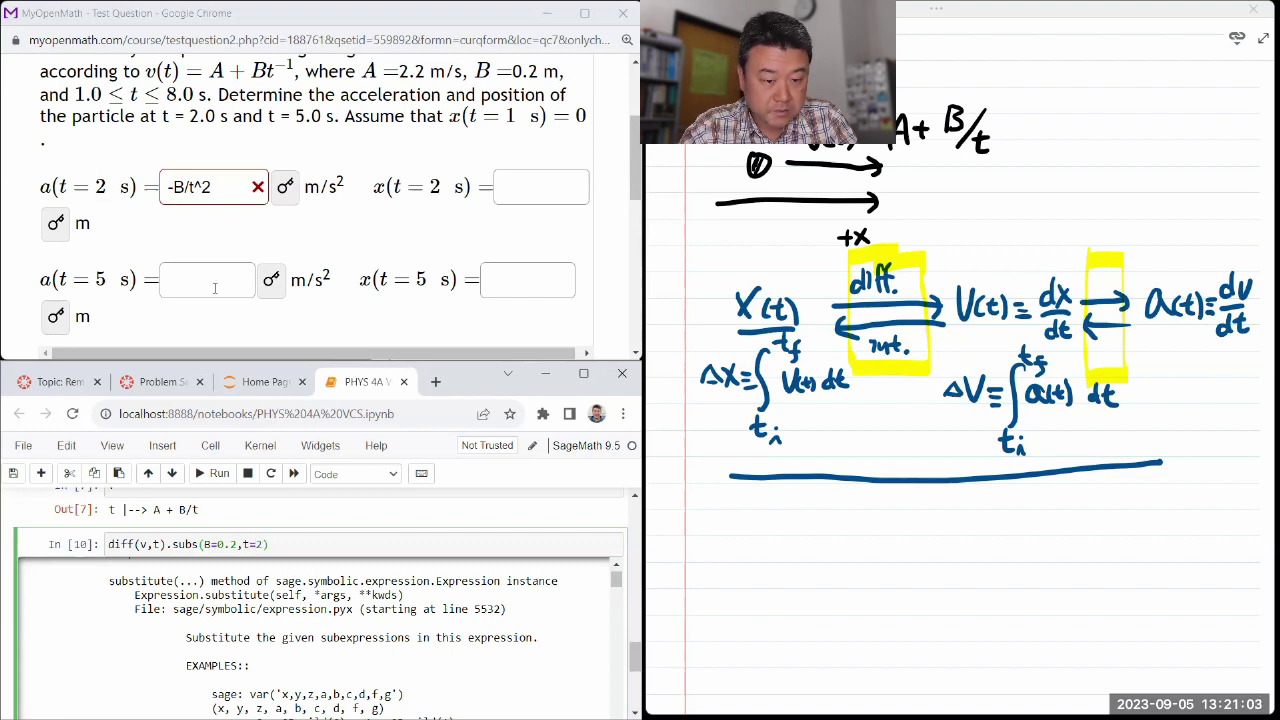
key("shift+Return")
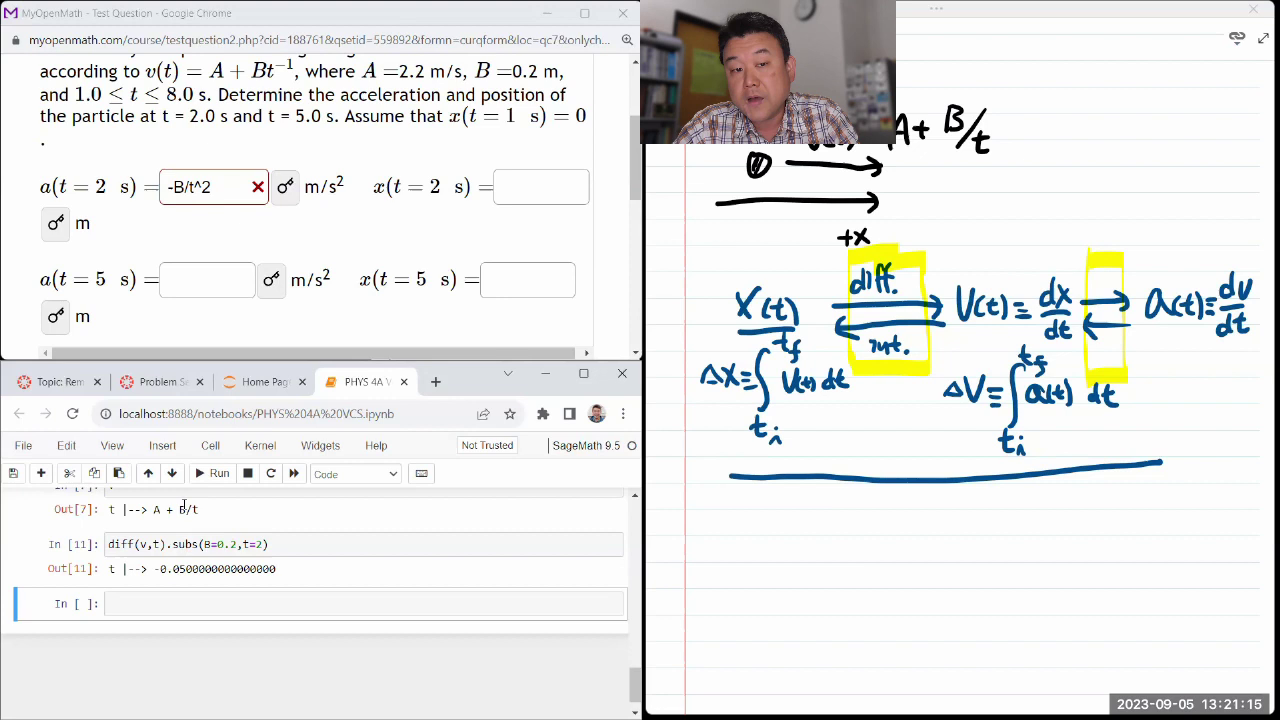
Replace the a(t = 2 s) answer with -0.05 and submit it.
triple_click(225, 186)
key("BackSpace")
type("-0.05")
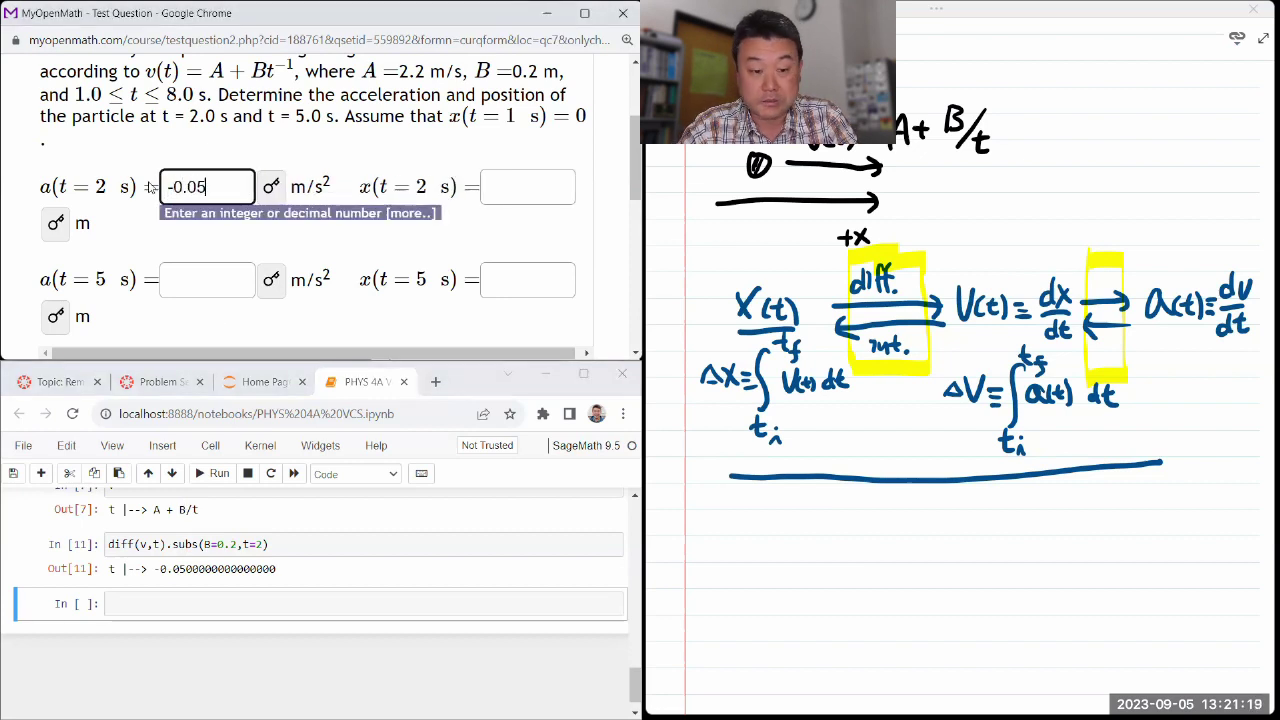
key("Return")
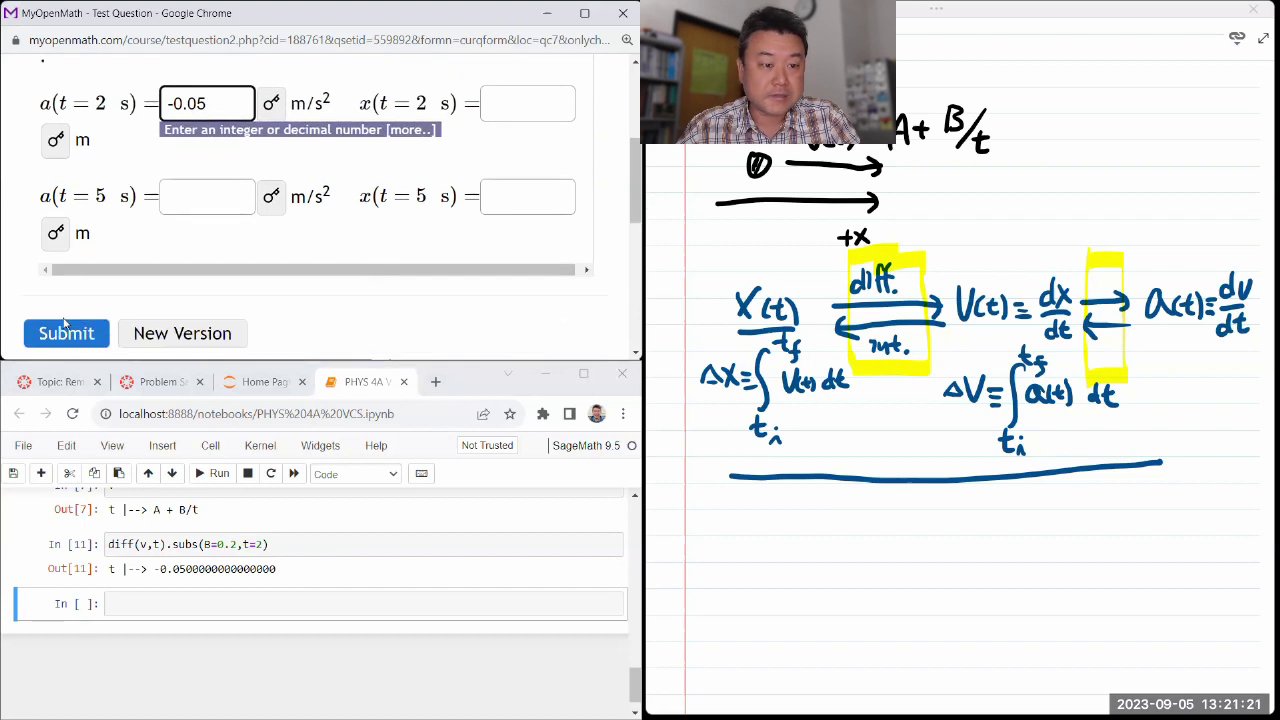
scroll(181, 286, "down", 2)
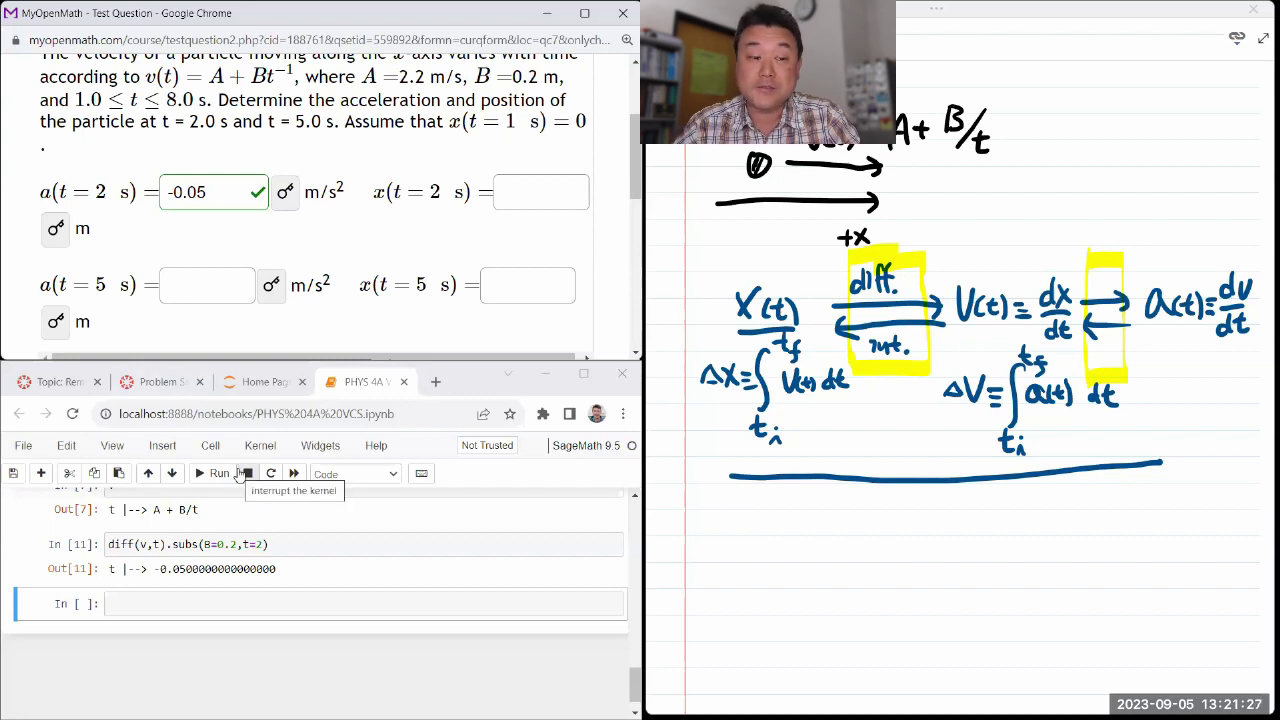
Recompute the acceleration at t = 5, enter -0.008 for a(t = 5 s), and submit.
left_click(364, 543)
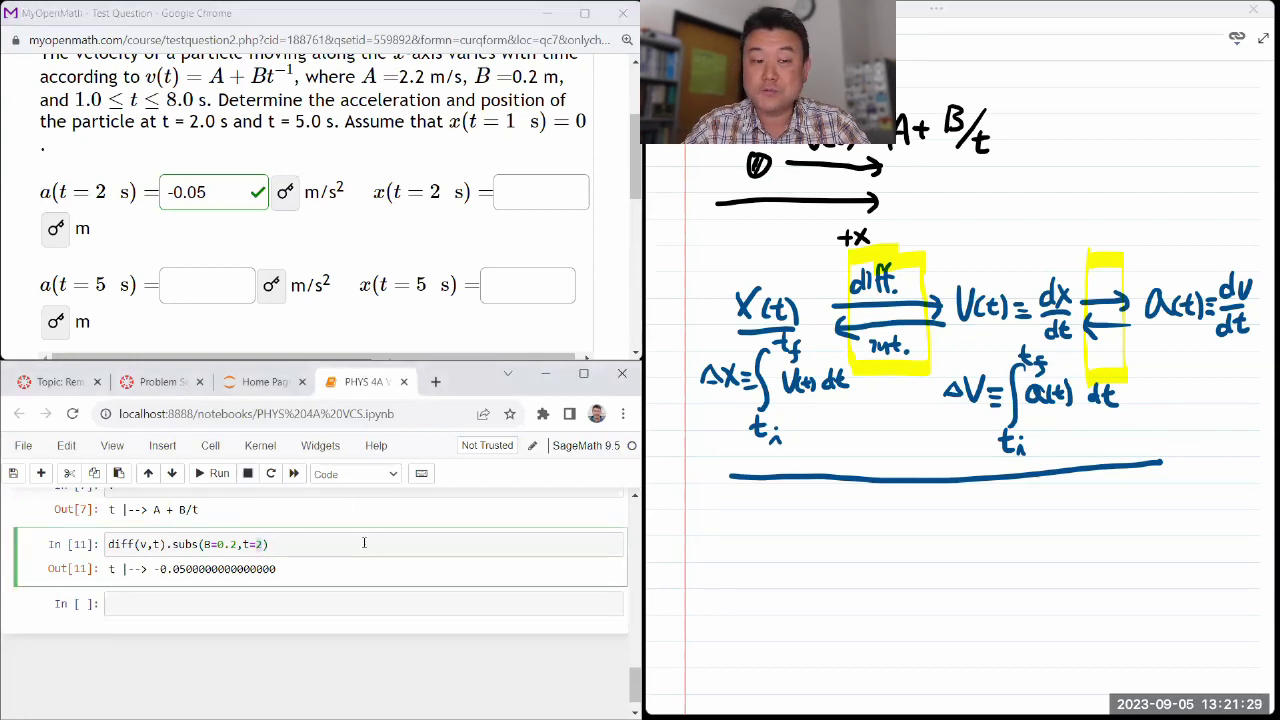
type("5")
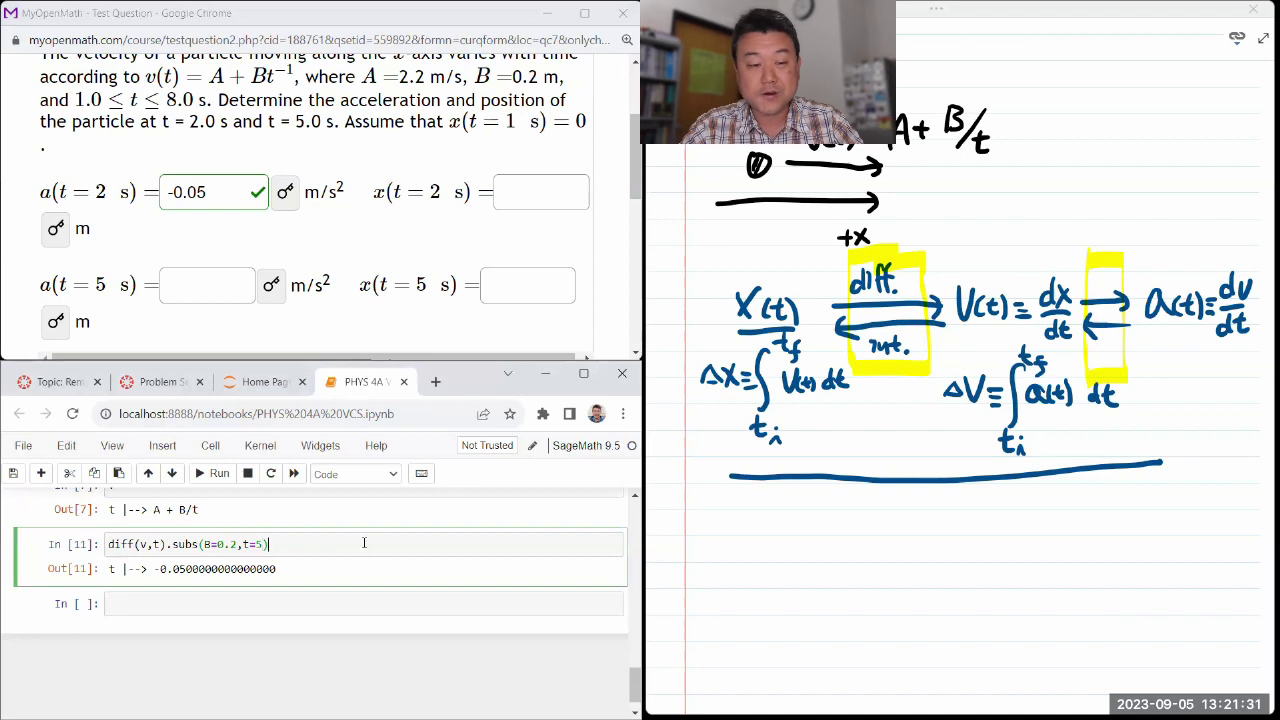
key("shift+Return")
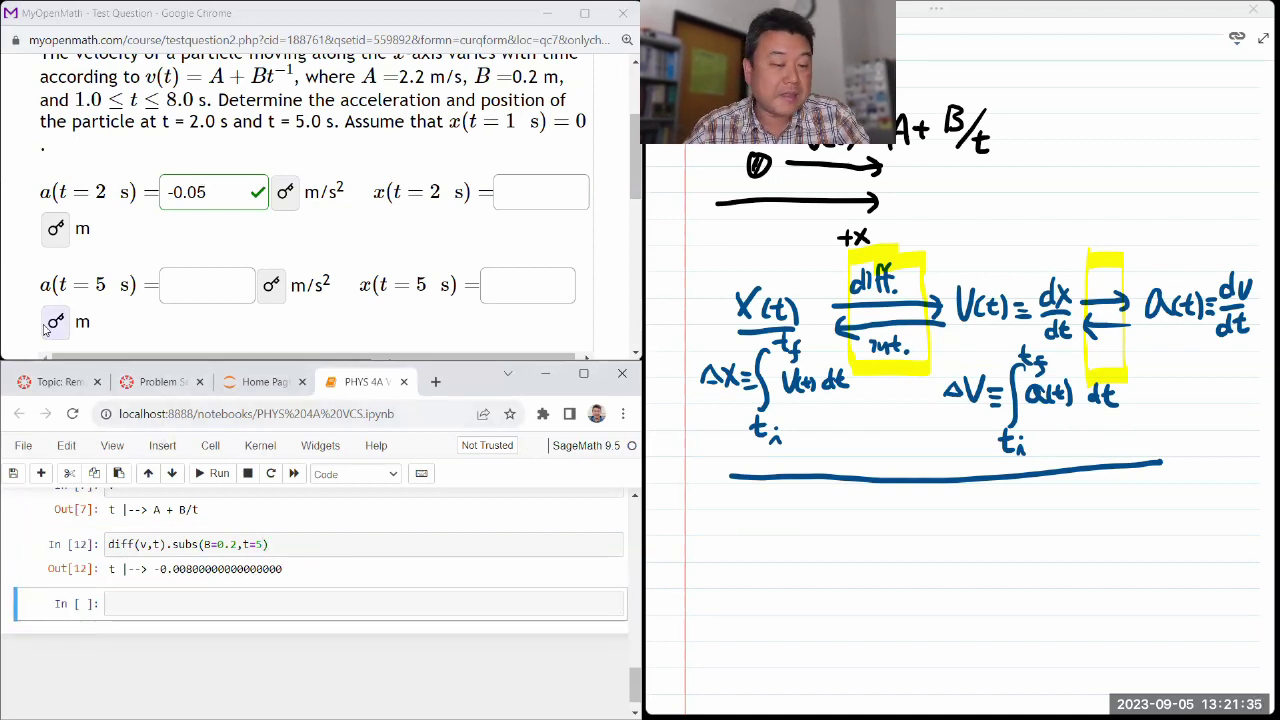
left_click(186, 570)
left_click(236, 283)
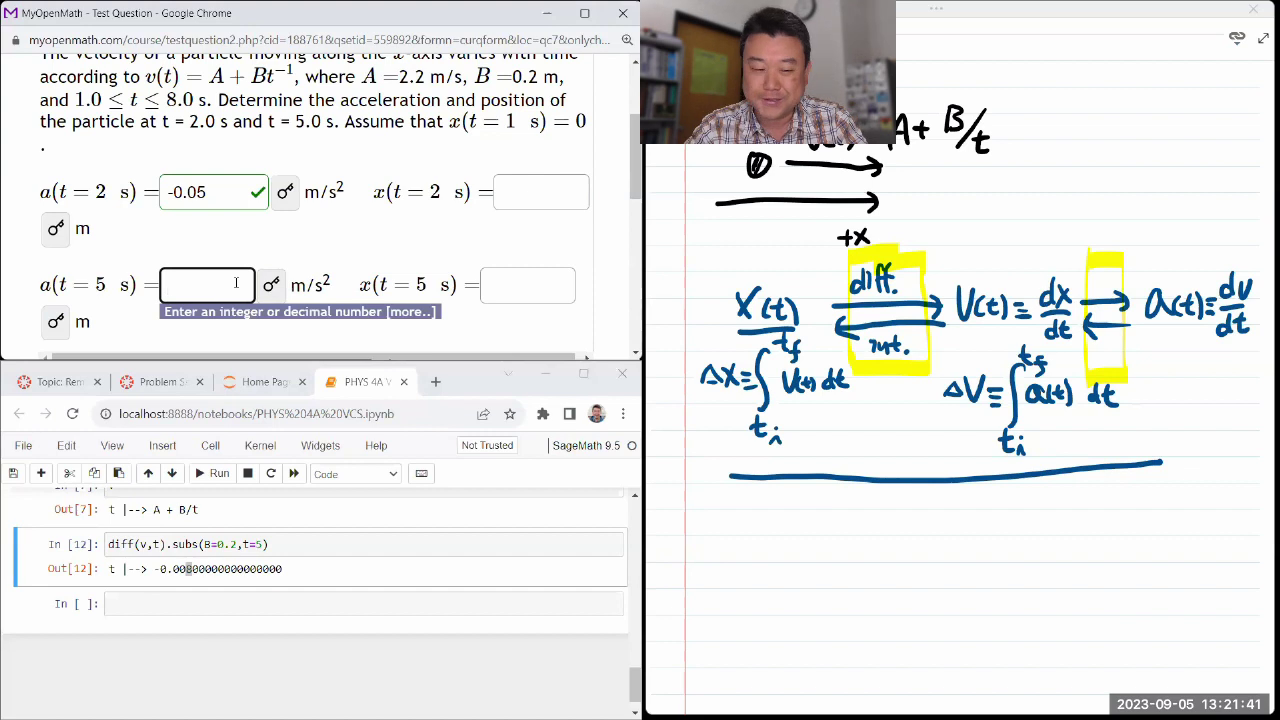
type("-0.008")
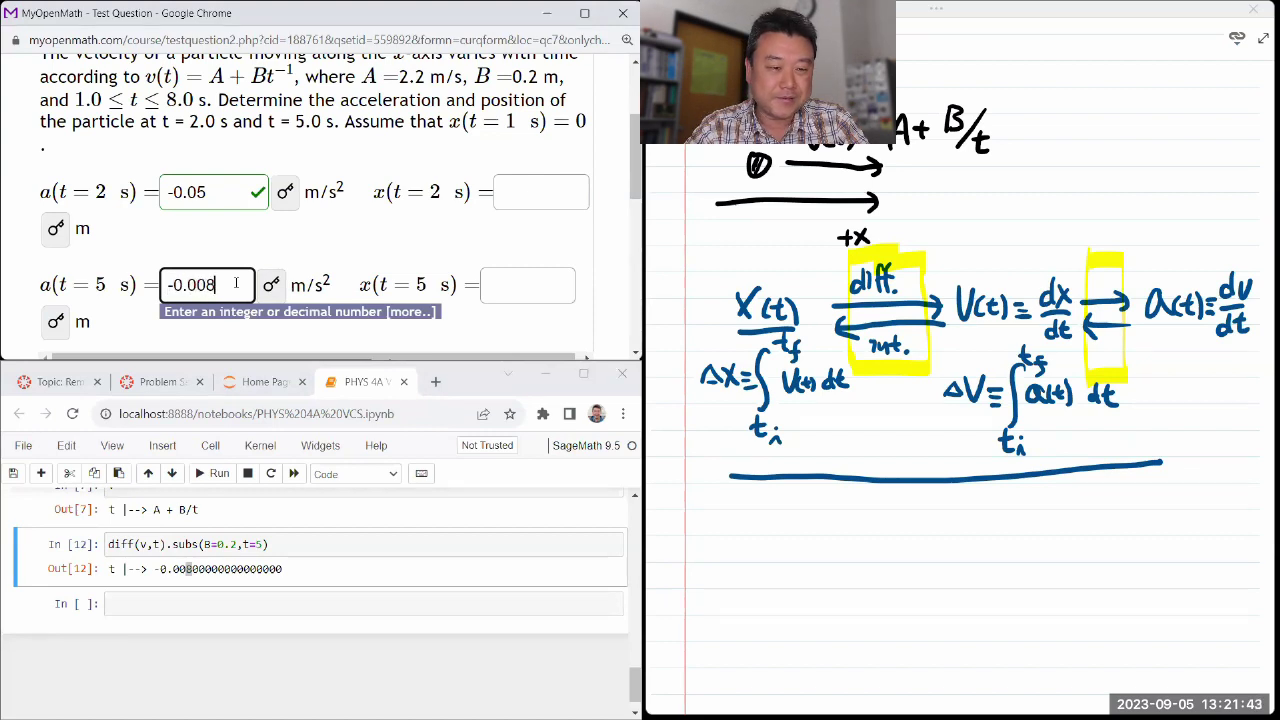
scroll(324, 245, "down", 1)
left_click(58, 341)
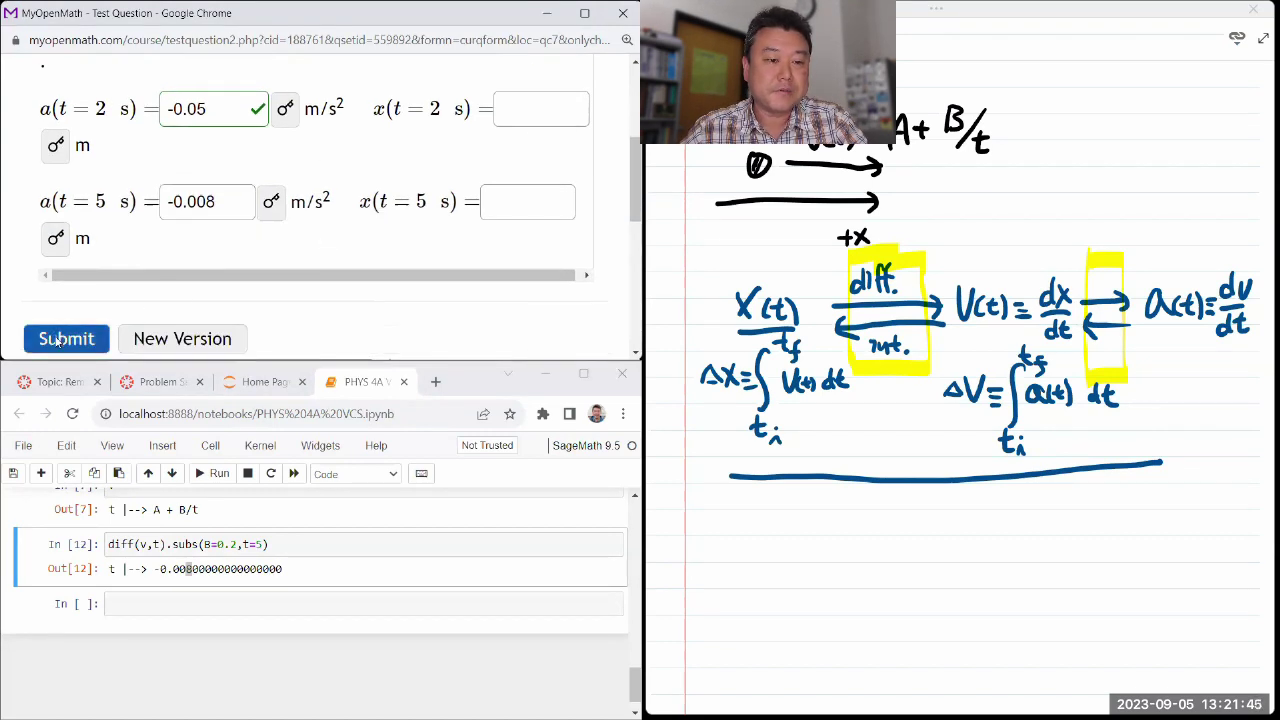
scroll(225, 270, "down", 2)
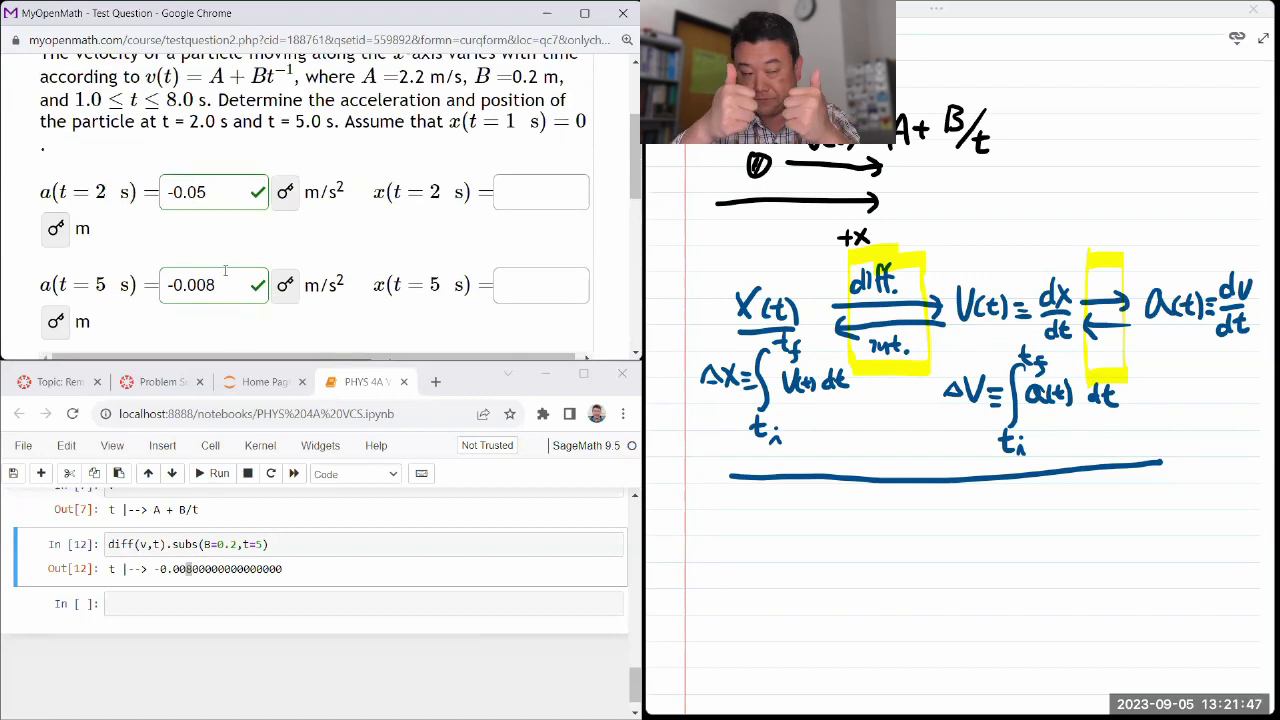
scroll(313, 227, "down", 1)
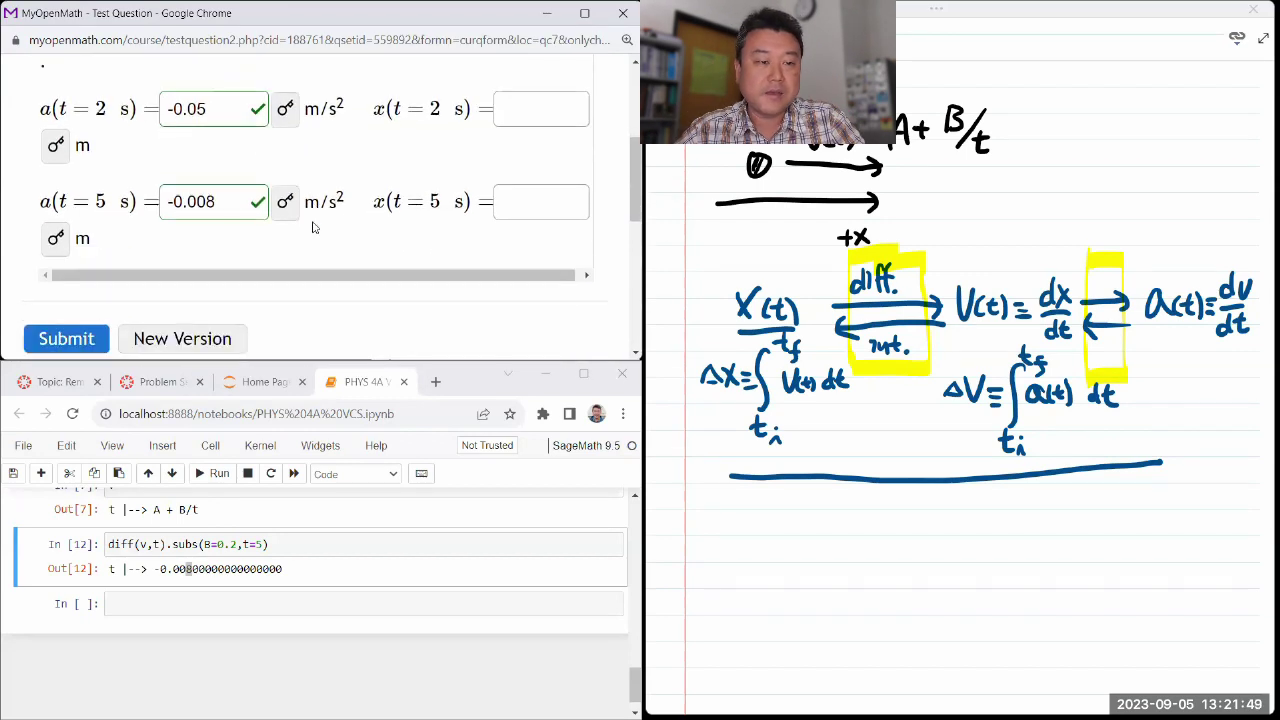
Display the velocity function v (A + B/t) in a new notebook cell.
scroll(313, 227, "up", 1)
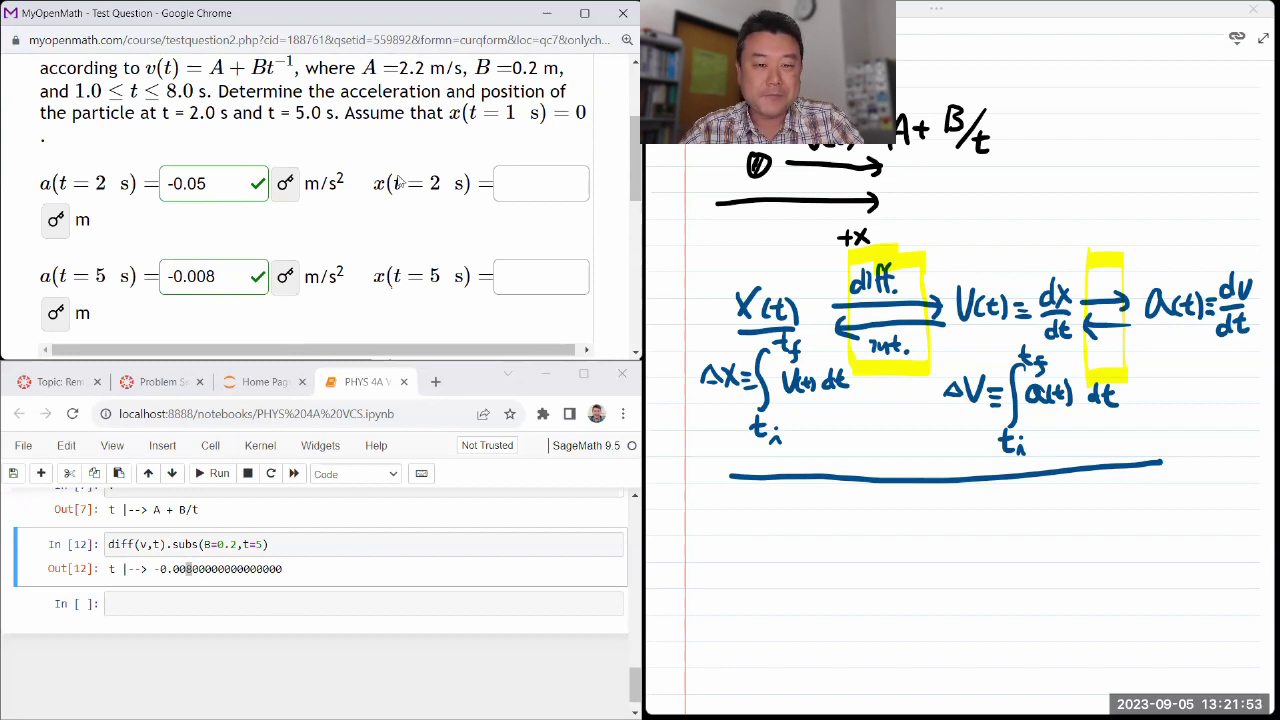
scroll(270, 548, "up", 1)
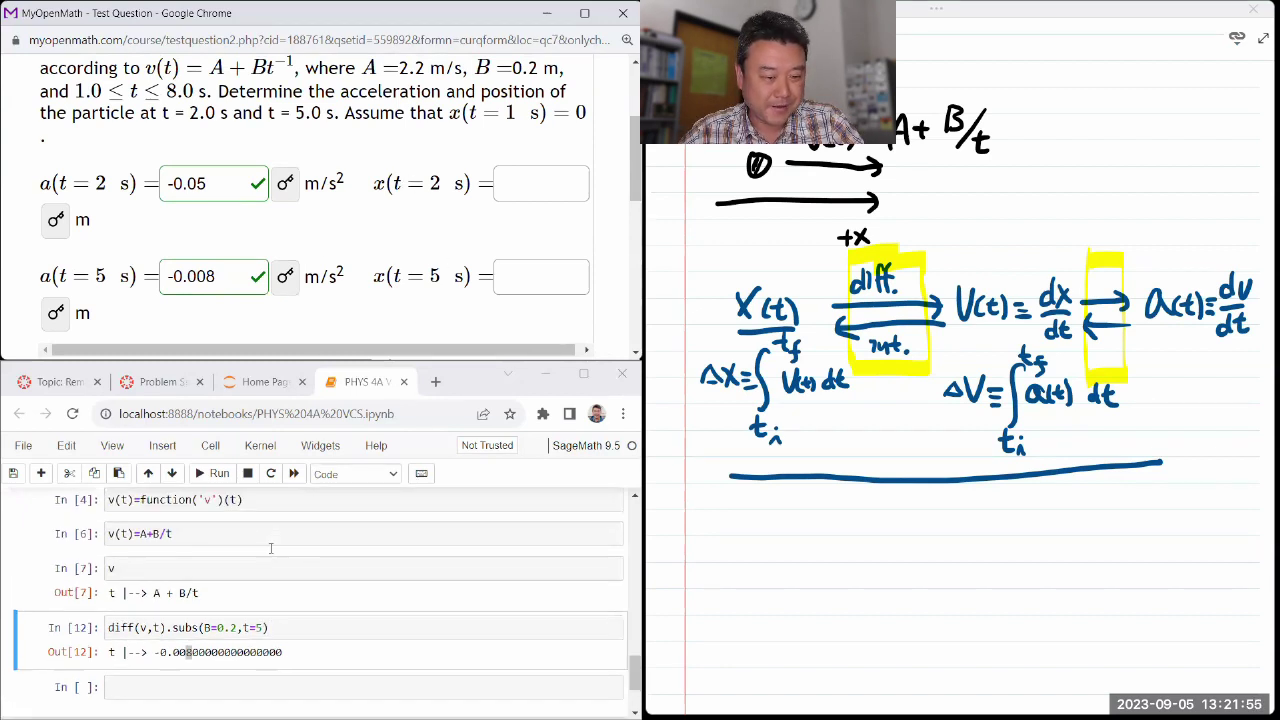
scroll(270, 548, "down", 1)
left_click(169, 601)
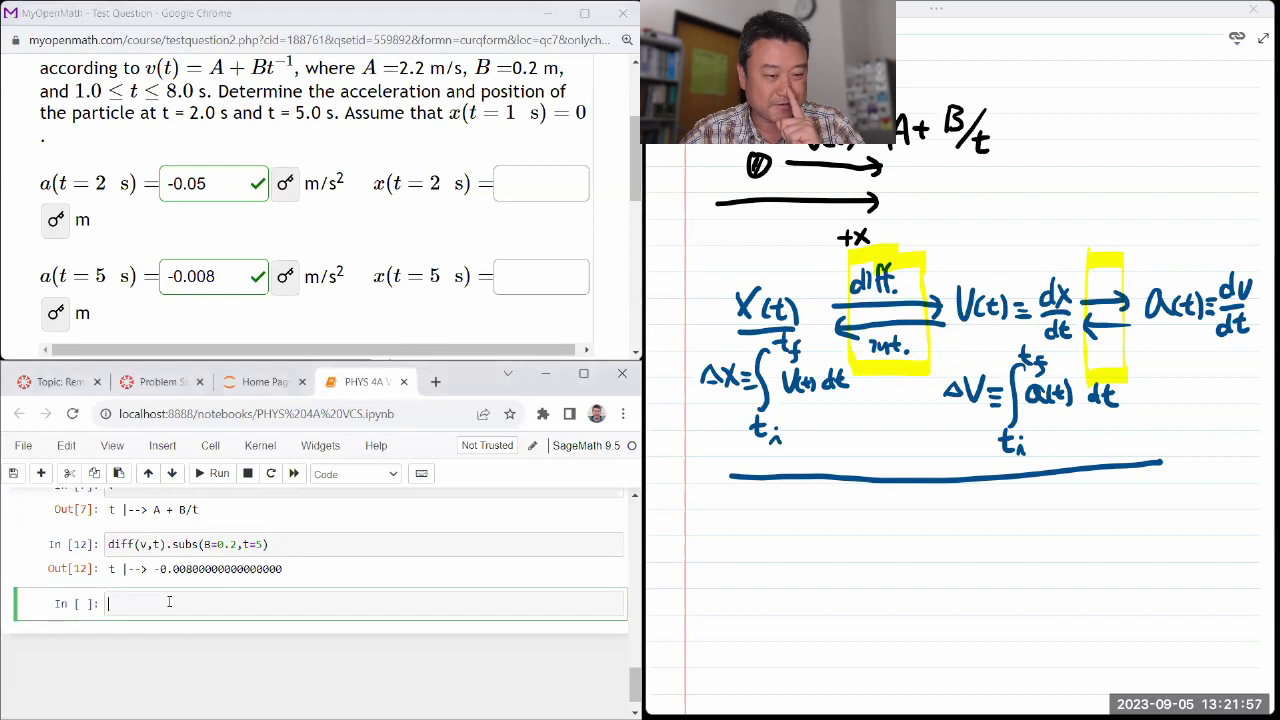
type("v")
key("shift+Return")
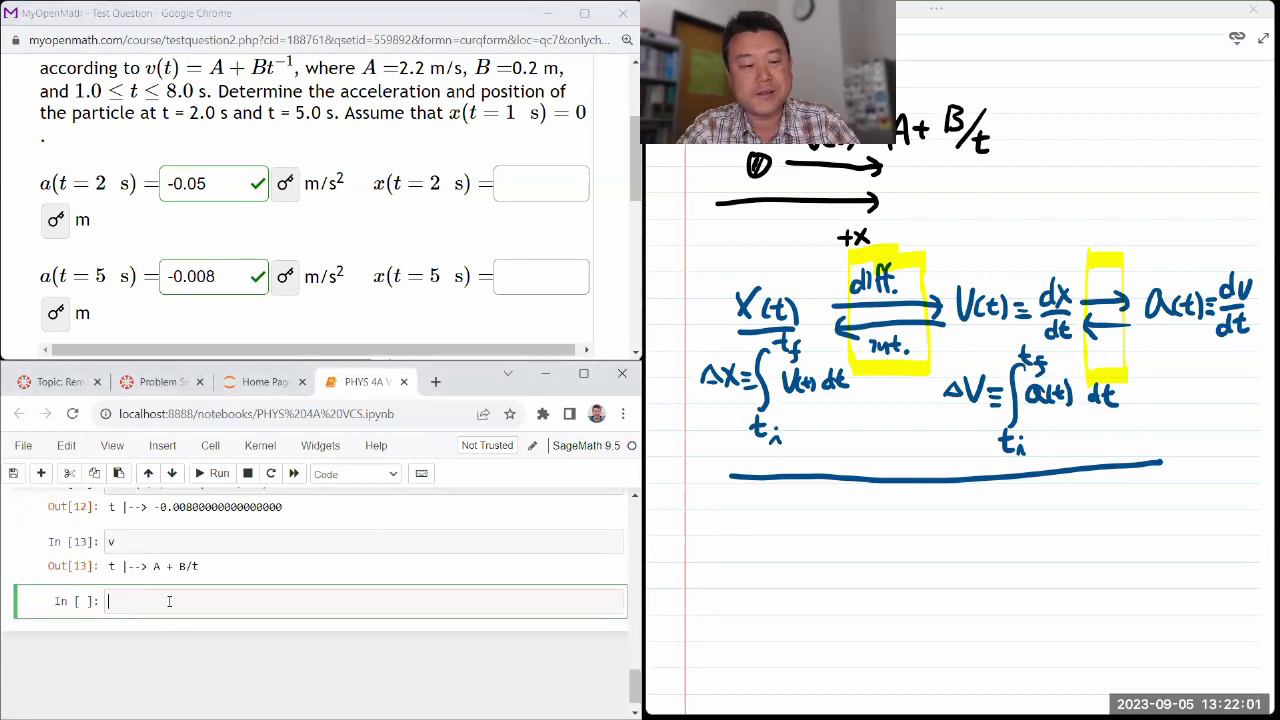
Run help(integrate) and scroll through its EXAMPLES section.
type("help(integrate)")
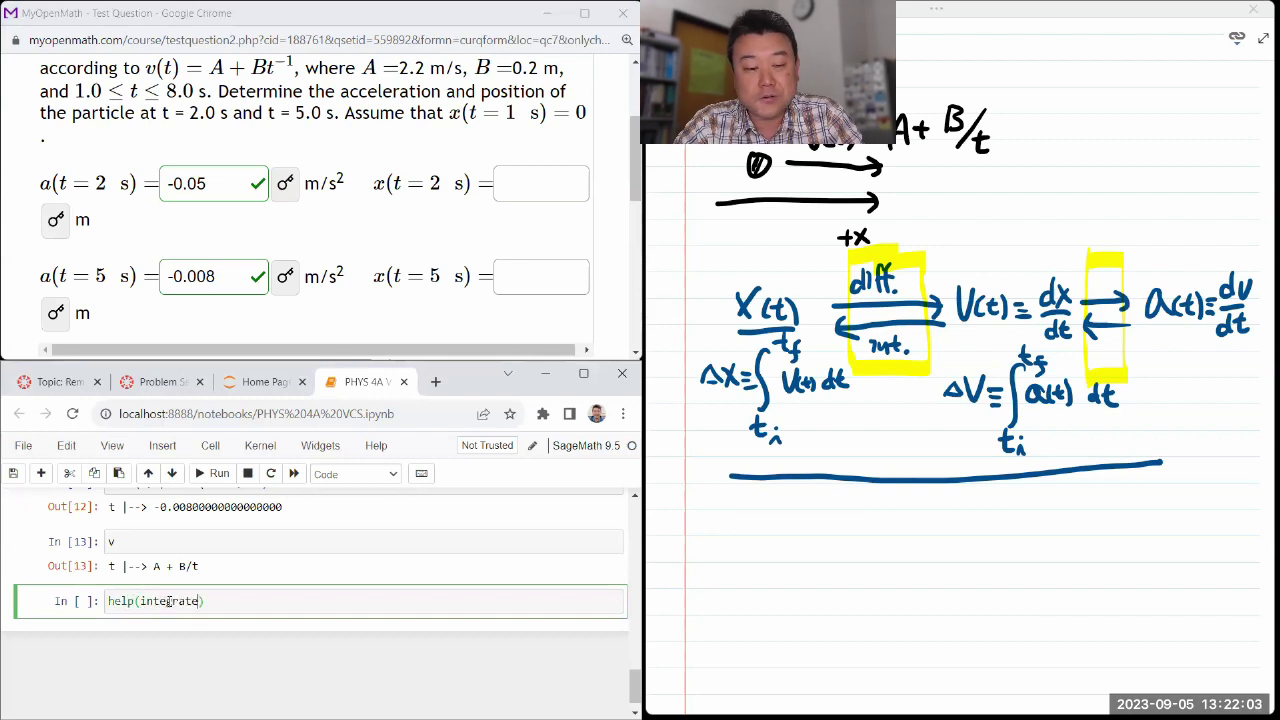
key("shift+Return")
scroll(170, 601, "down", 2)
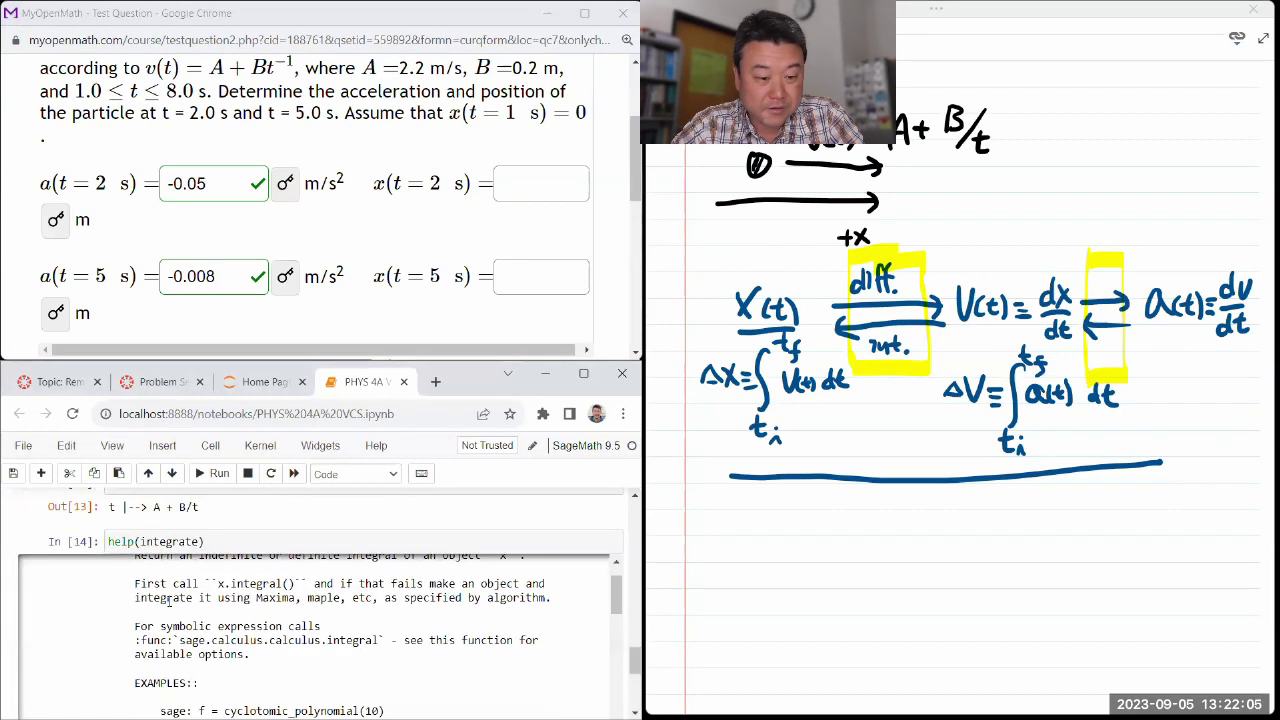
scroll(170, 601, "down", 1)
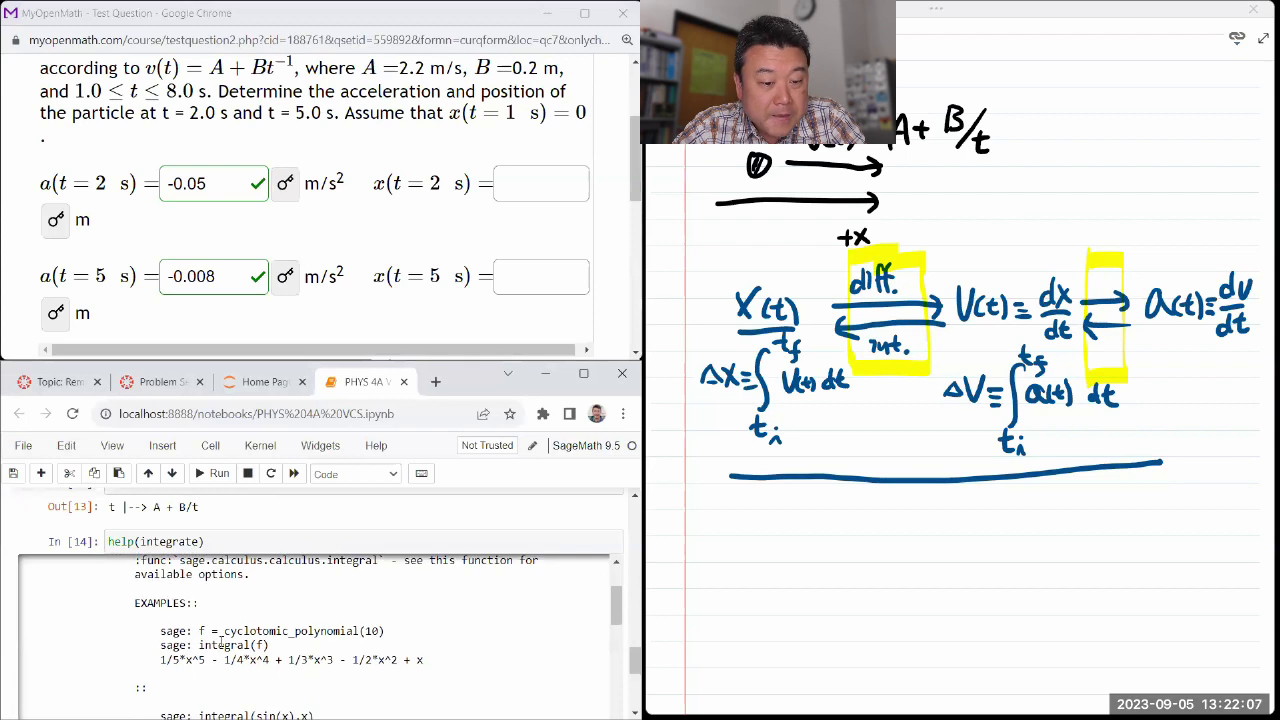
scroll(222, 644, "down", 5)
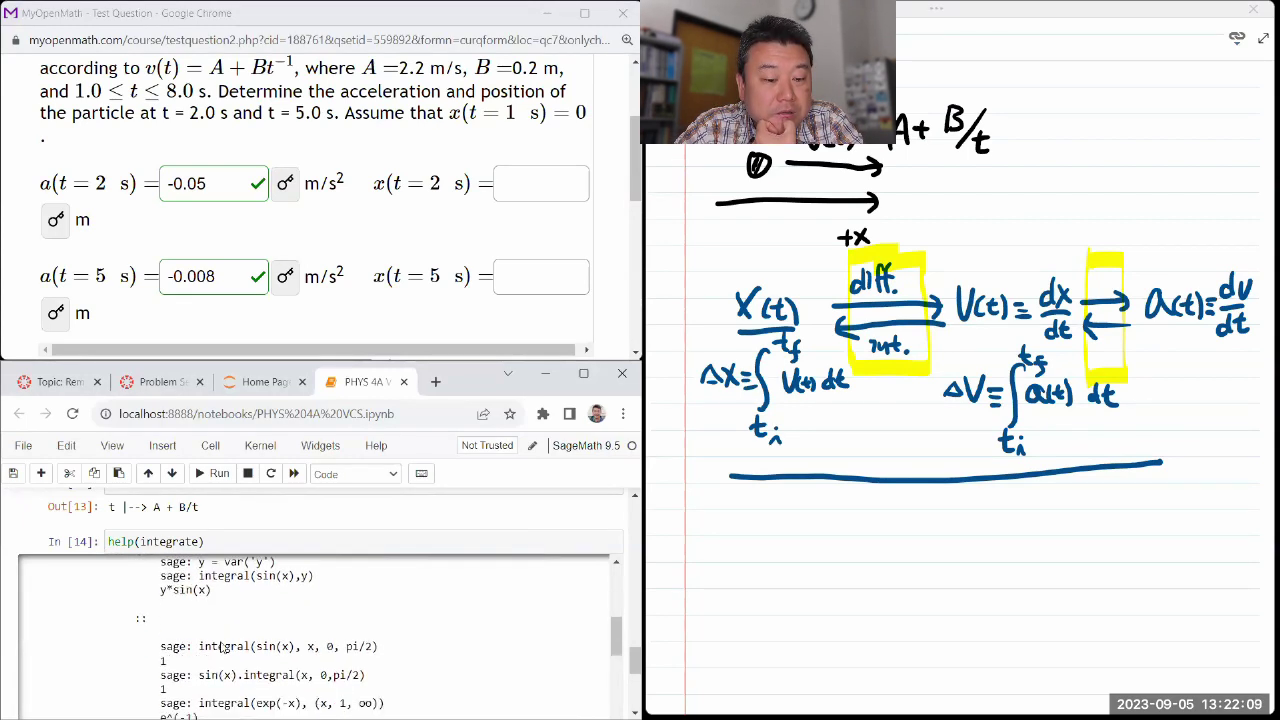
scroll(222, 646, "down", 1)
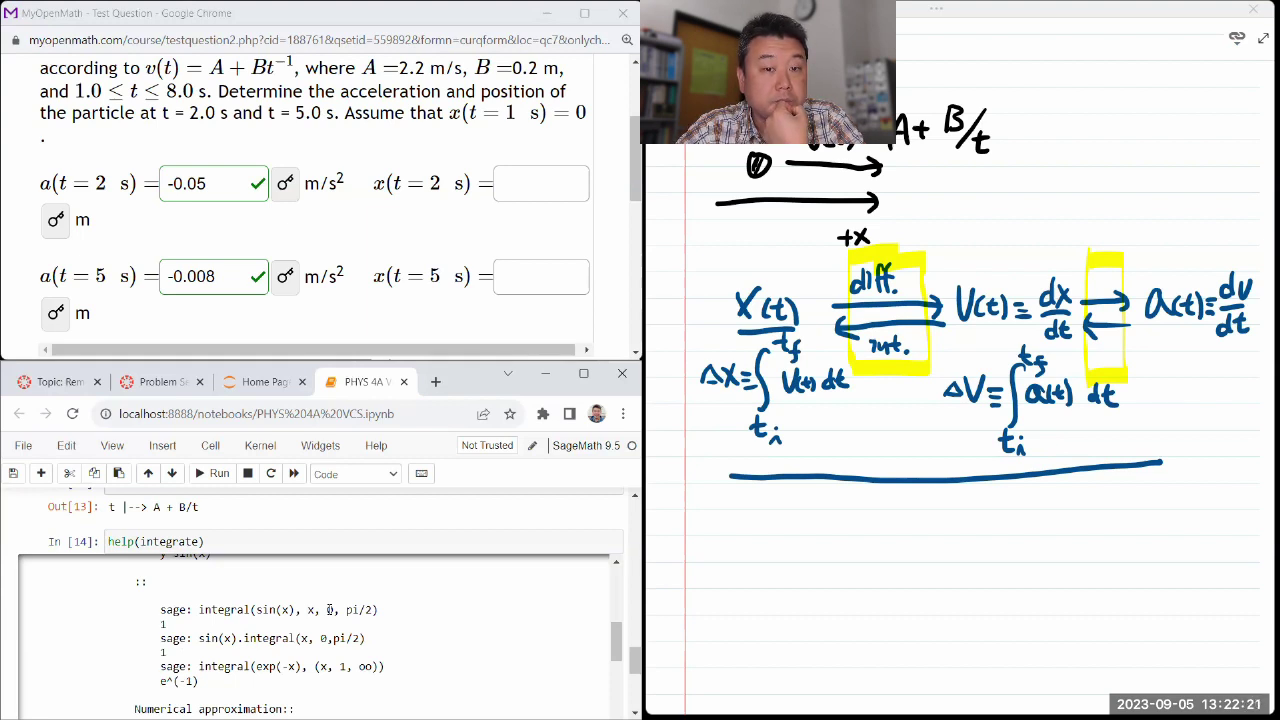
Review the OneNote notes, selecting the handwritten ΔV and ΔX= terms.
left_click(443, 115)
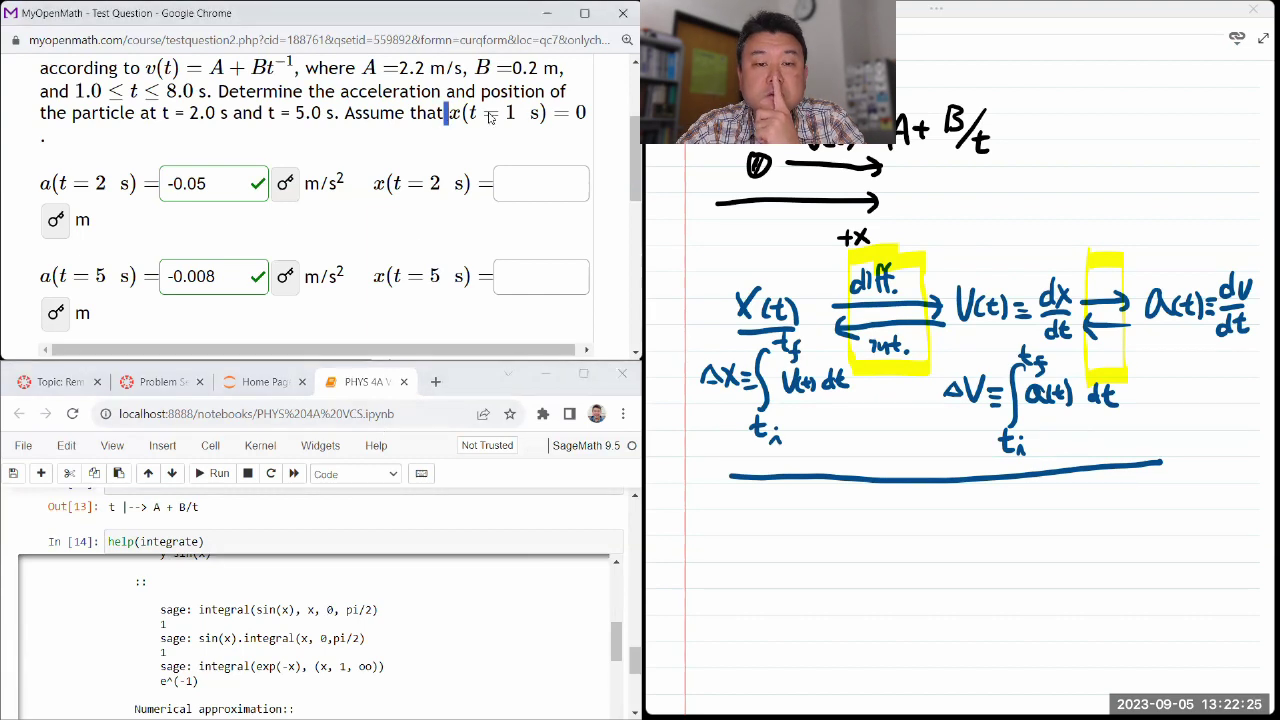
scroll(585, 115, "right", 1)
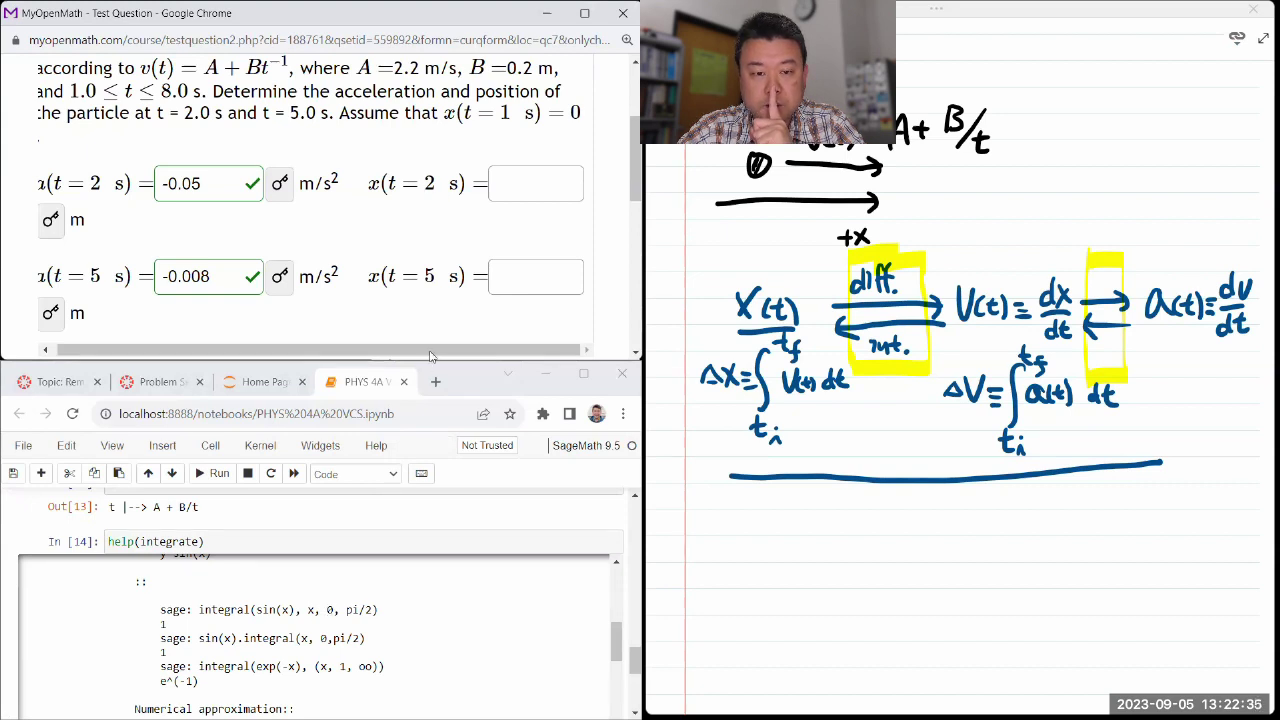
scroll(363, 630, "down", 1)
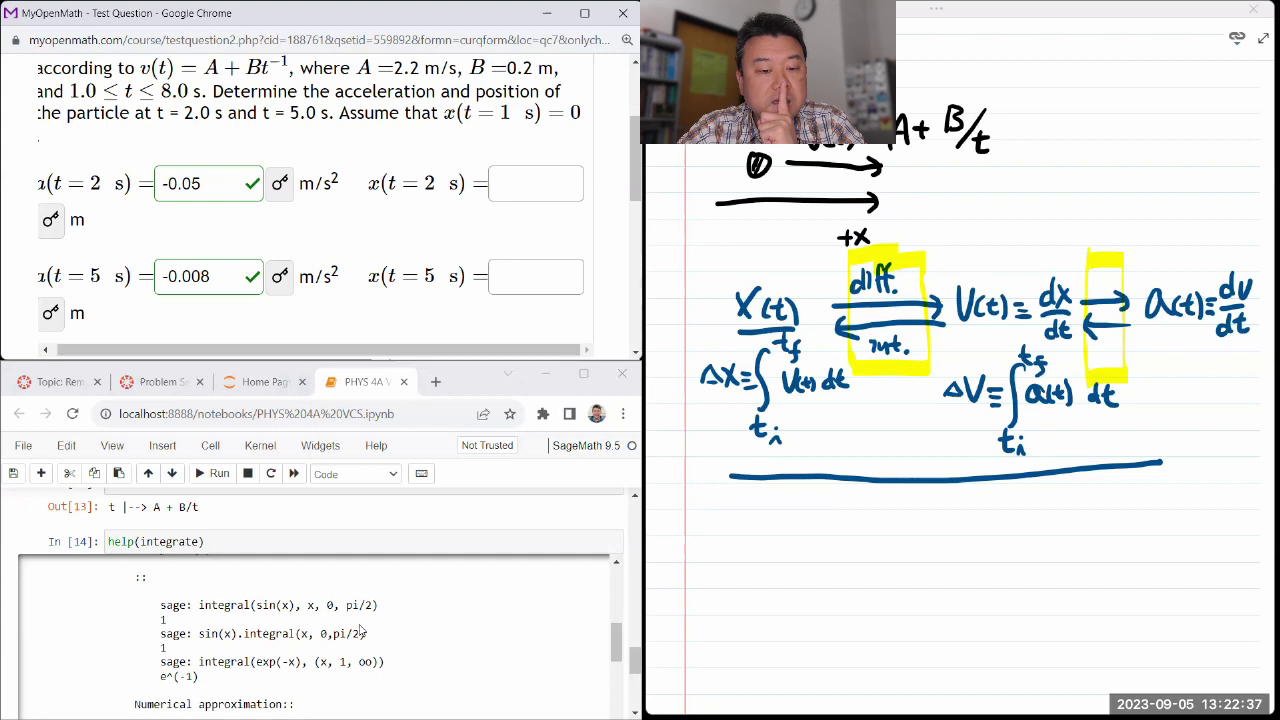
scroll(363, 631, "down", 1)
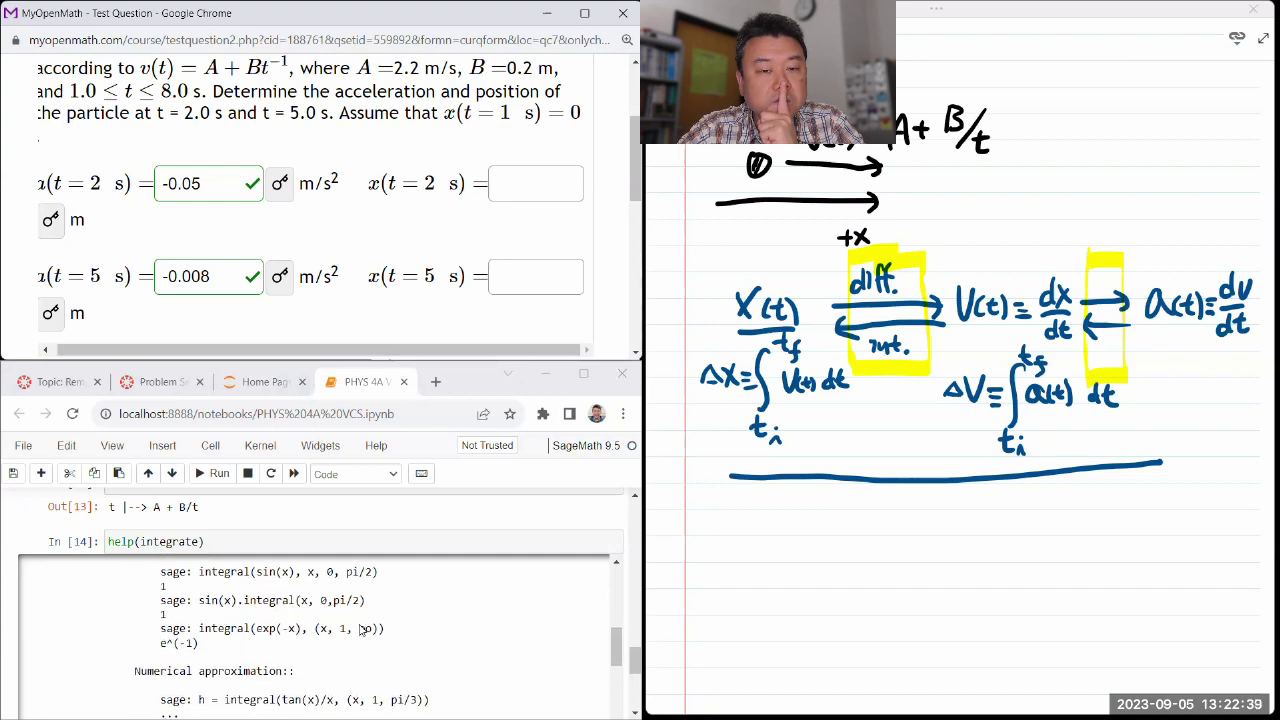
scroll(362, 628, "up", 1)
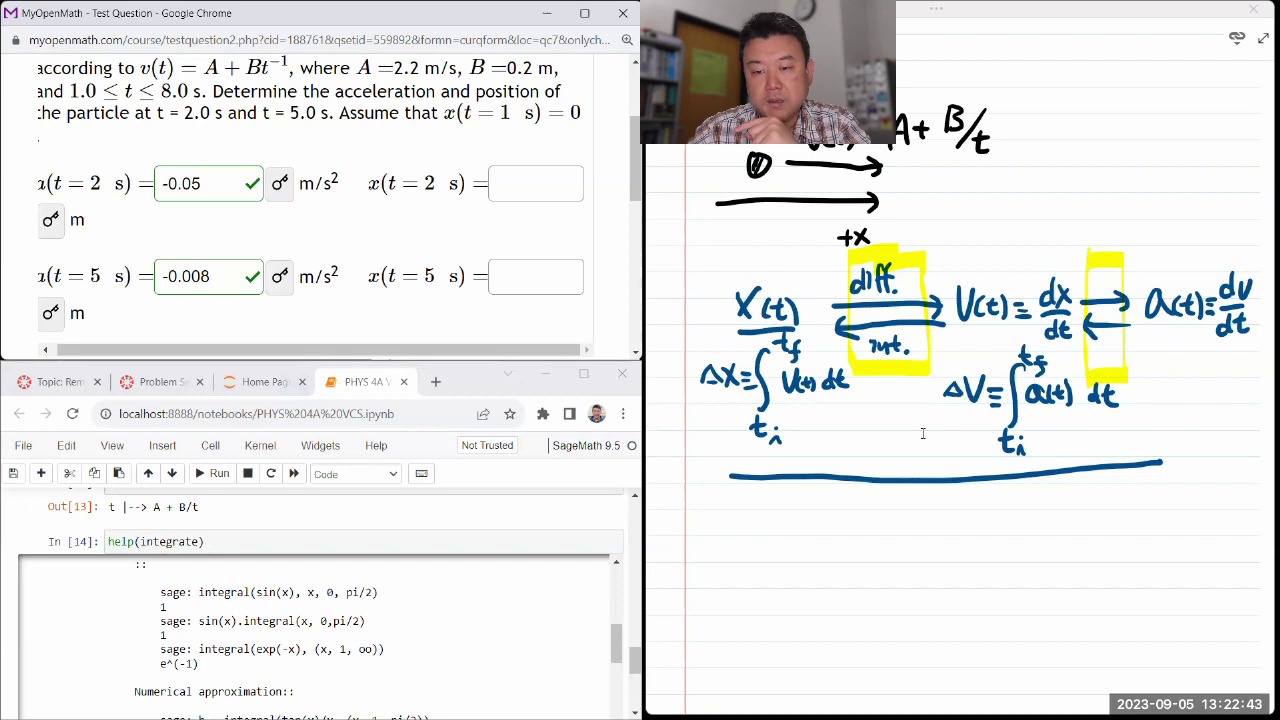
mouse_move(923, 433)
left_mouse_down()
mouse_move(960, 362)
mouse_move(990, 356)
left_mouse_up()
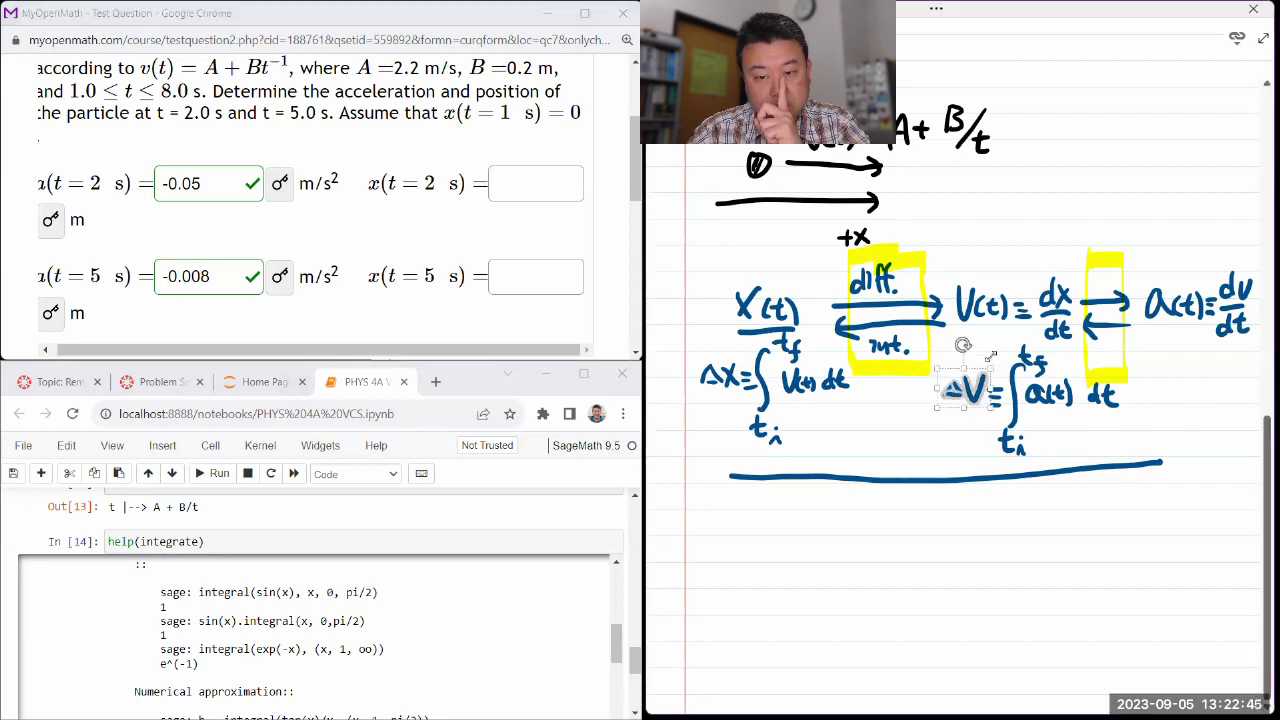
mouse_move(737, 422)
left_mouse_down()
mouse_move(684, 428)
mouse_move(719, 403)
mouse_move(690, 360)
mouse_move(746, 345)
left_mouse_up()
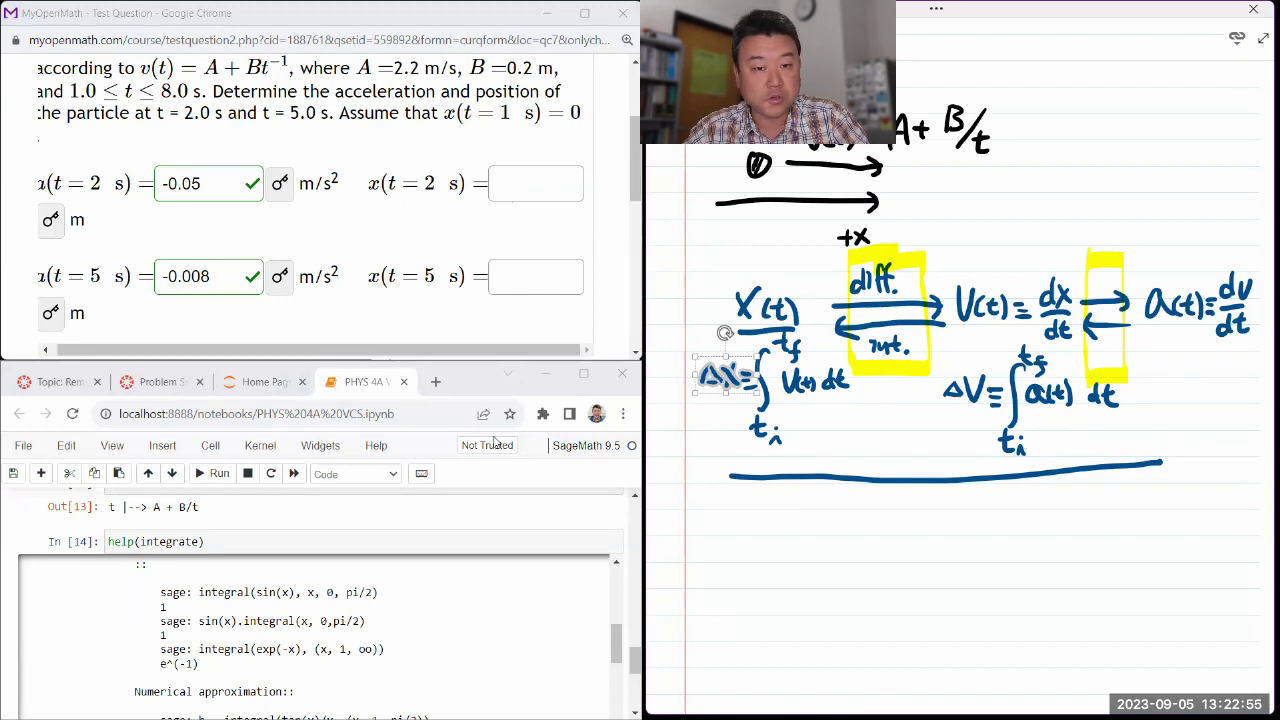
Turn the help cell into integrate(v,t,1,2) and run it.
left_click(340, 537)
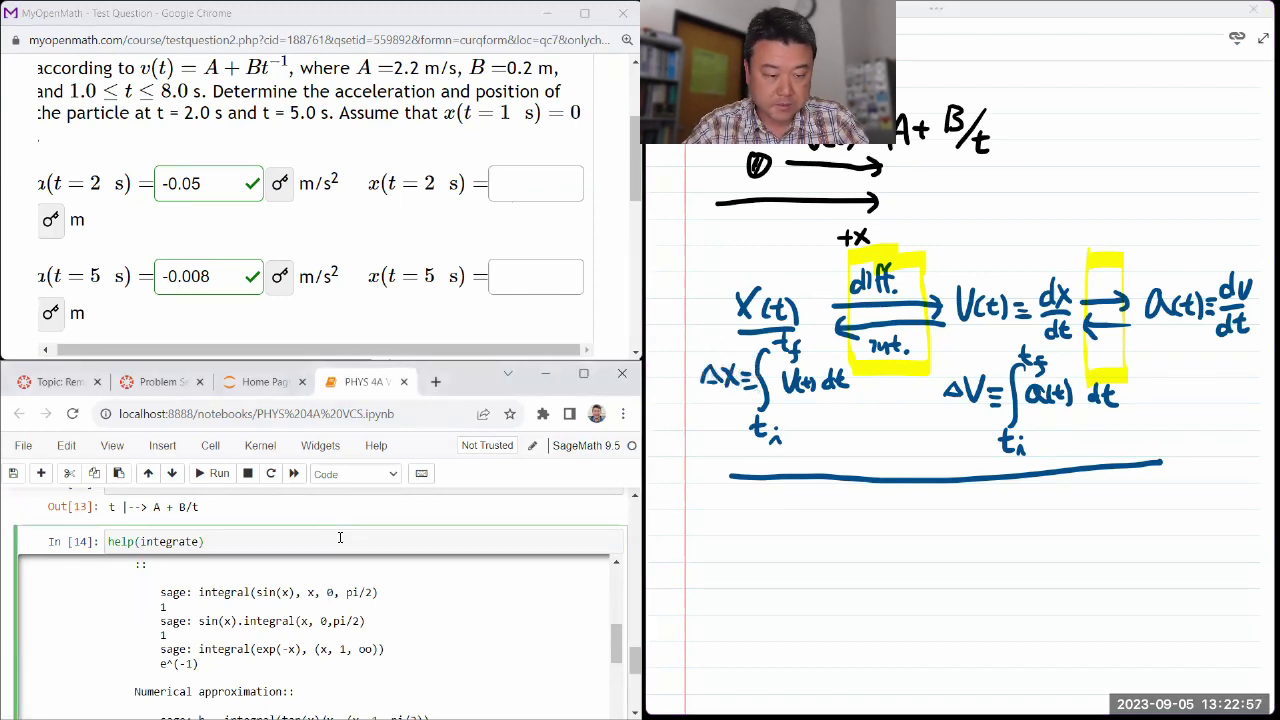
key("Home")
key("Delete")
key("Delete")
key("Delete")
key("Delete")
key("Delete")
key("End")
key("BackSpace")
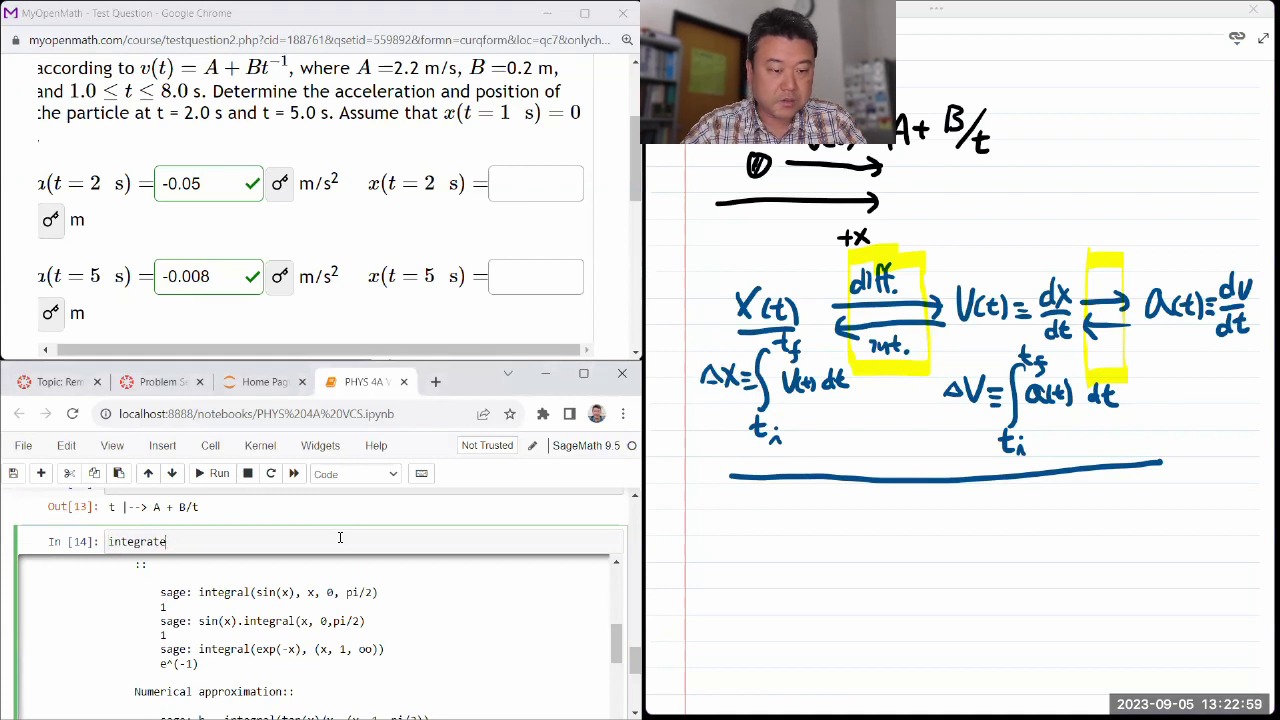
type("(v,")
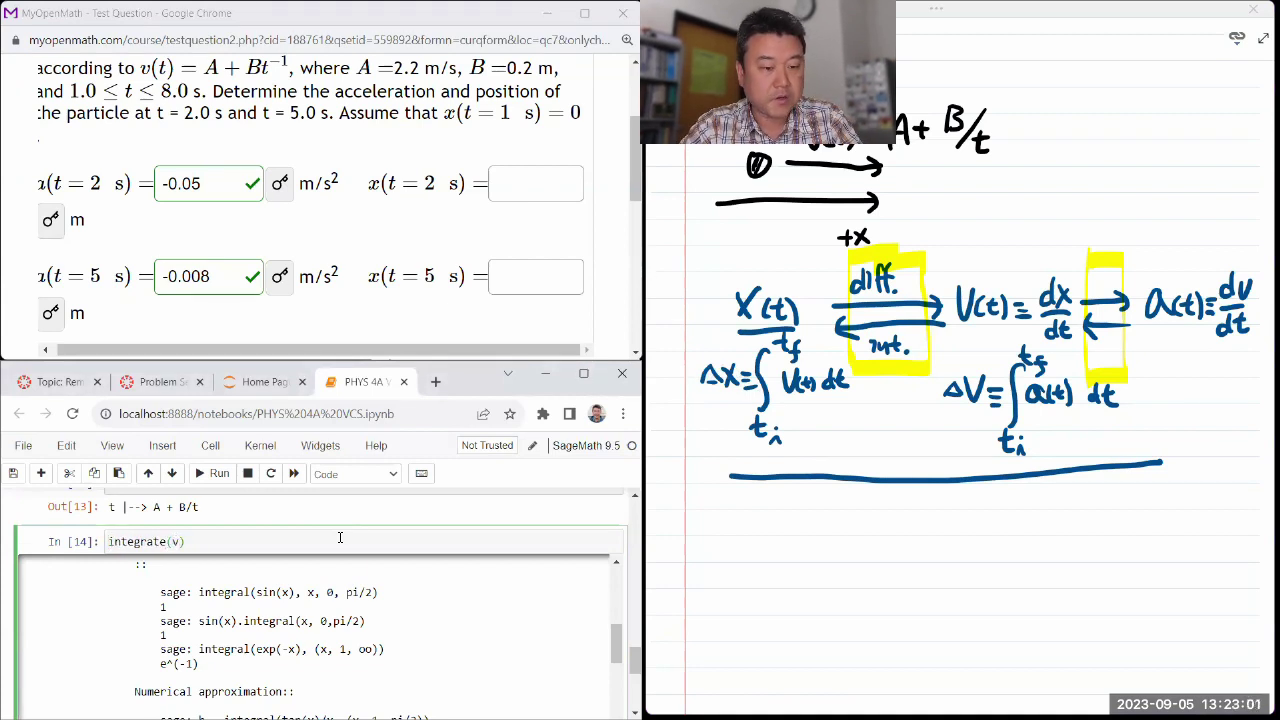
type("t,")
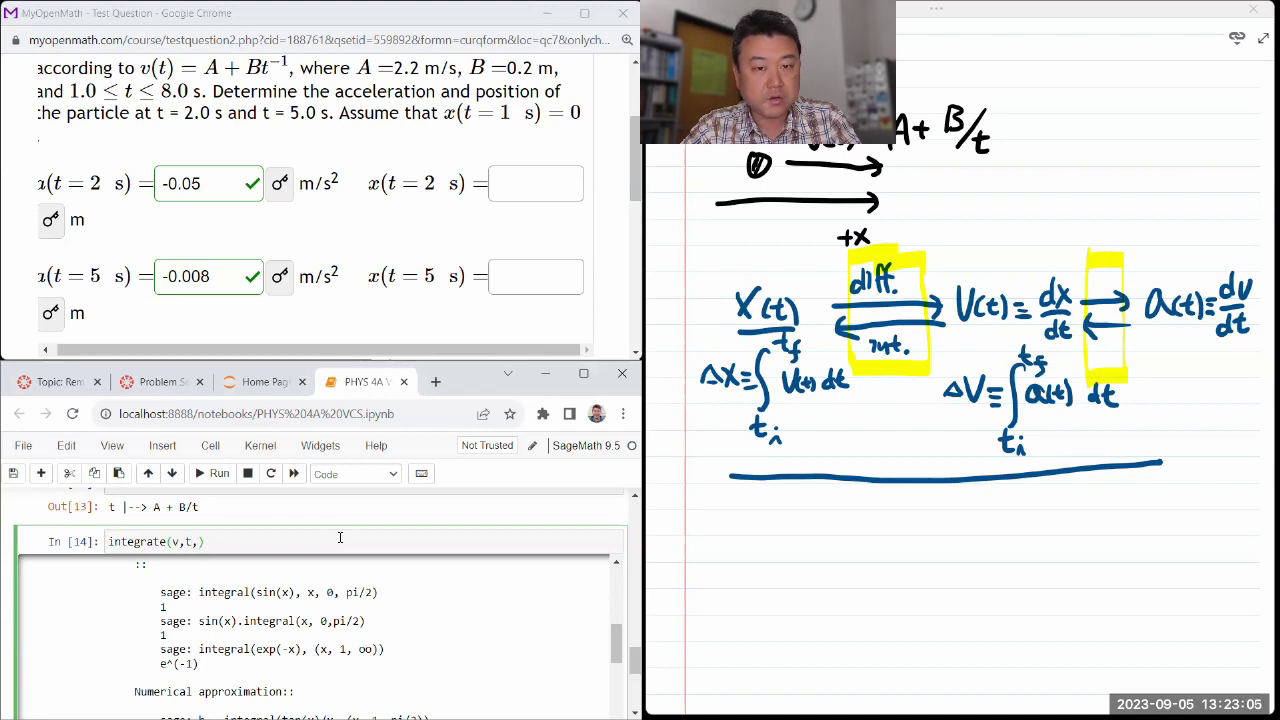
type("1,")
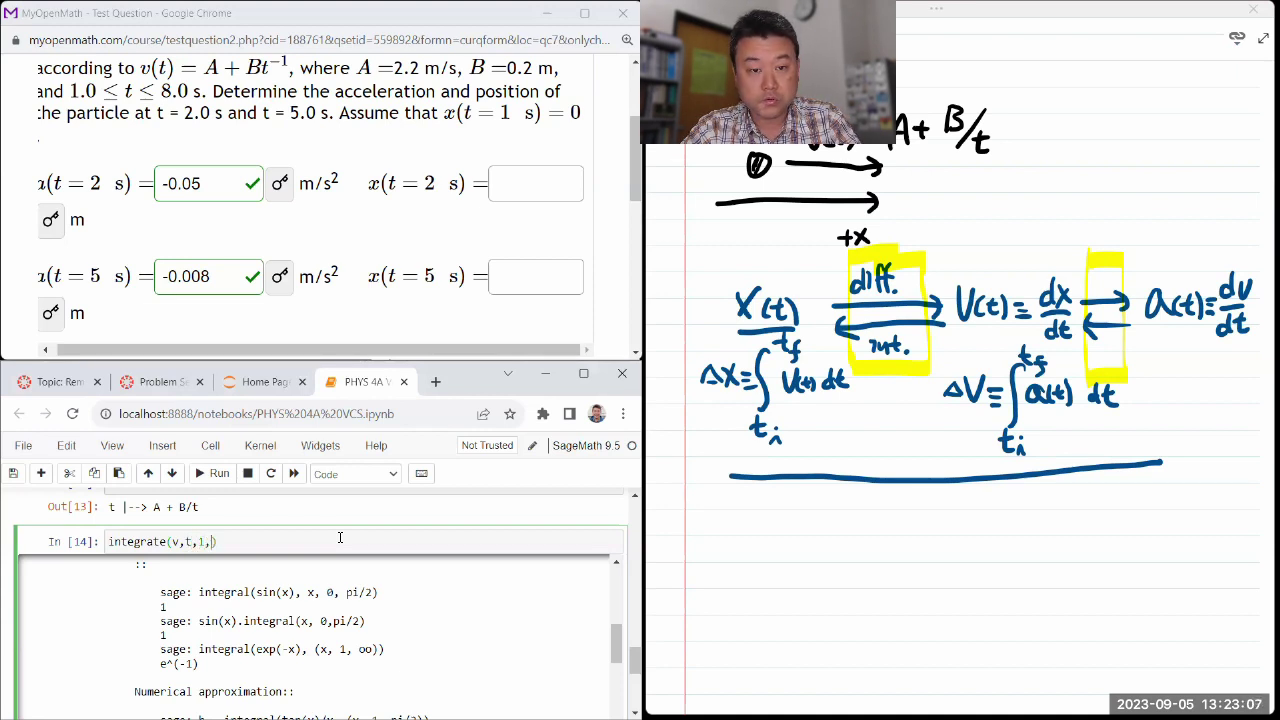
type("2")
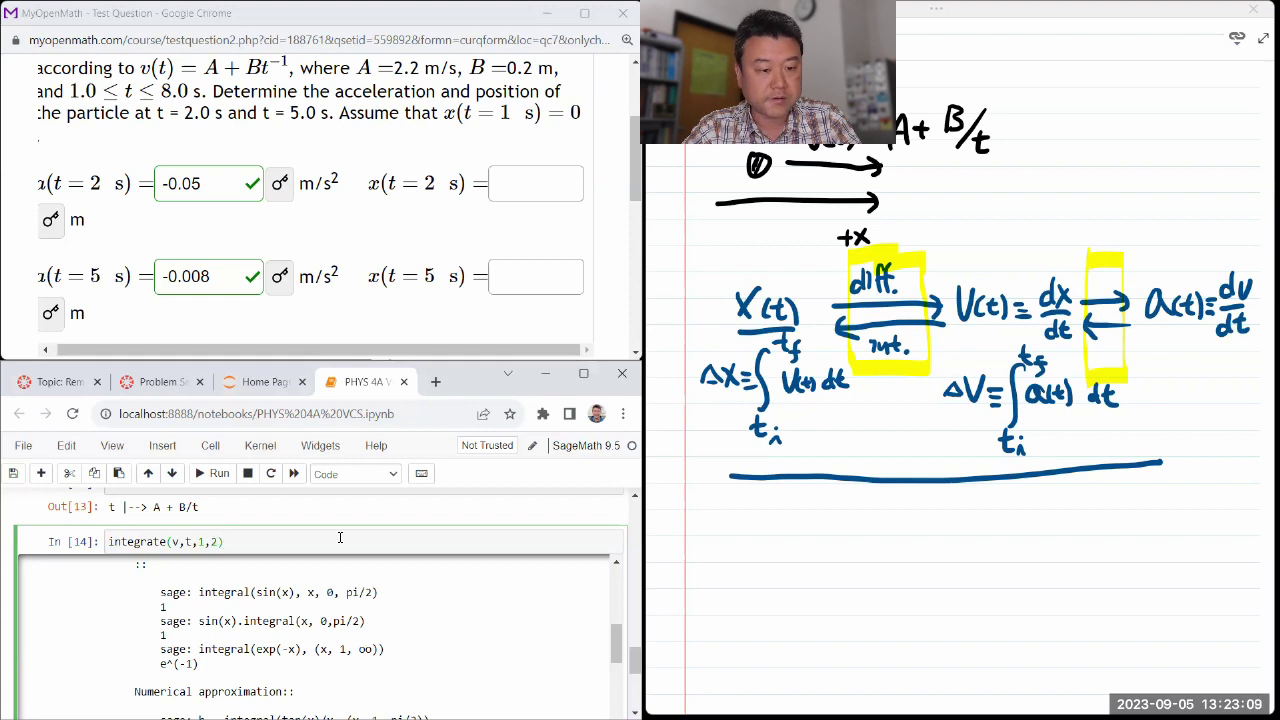
key("shift+Return")
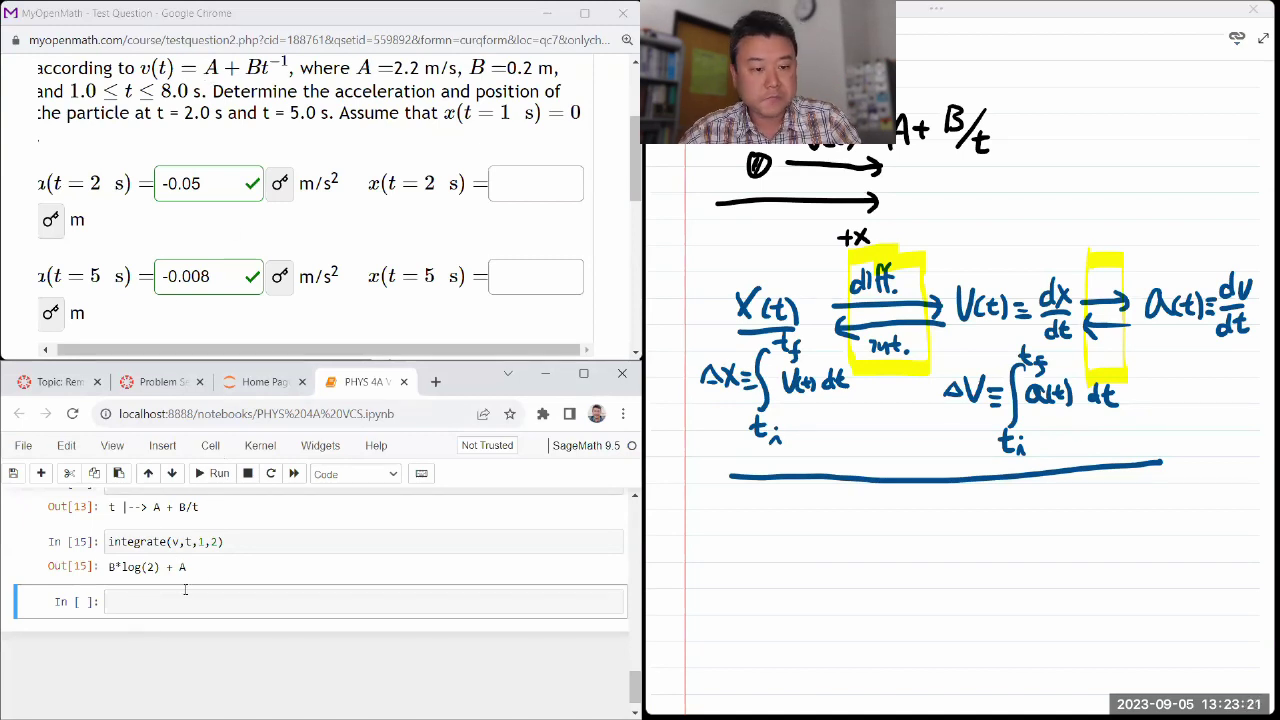
Add .subs(A=2.2,B=0.2) and .n() to get the numeric displacement 2.33862943611199.
left_click(229, 545)
type(".sub")
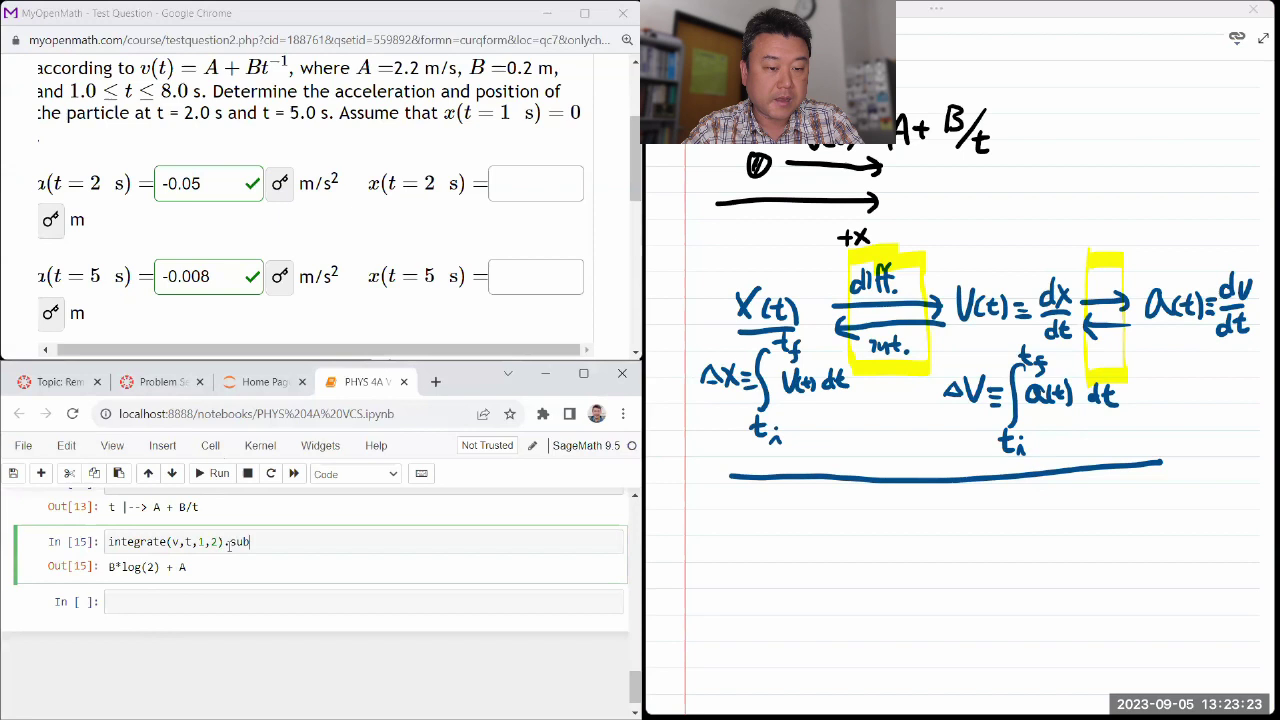
type("s(A=")
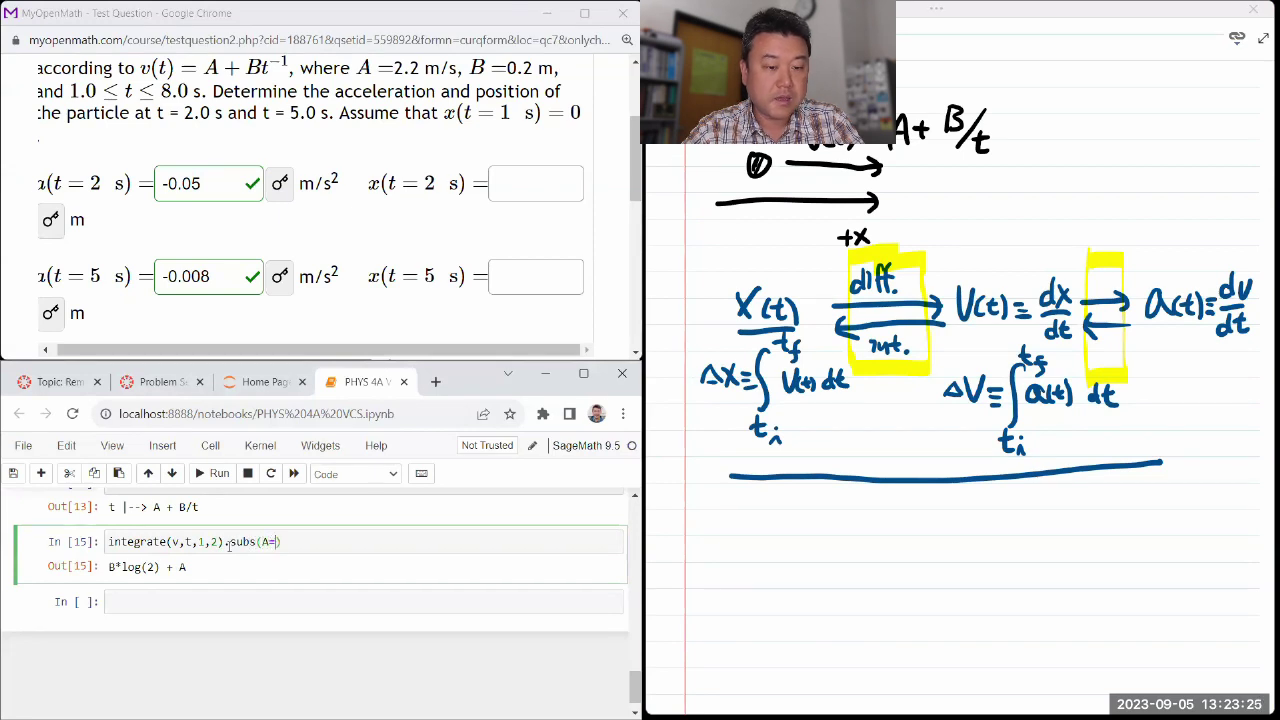
type("2.2,B=0.2")
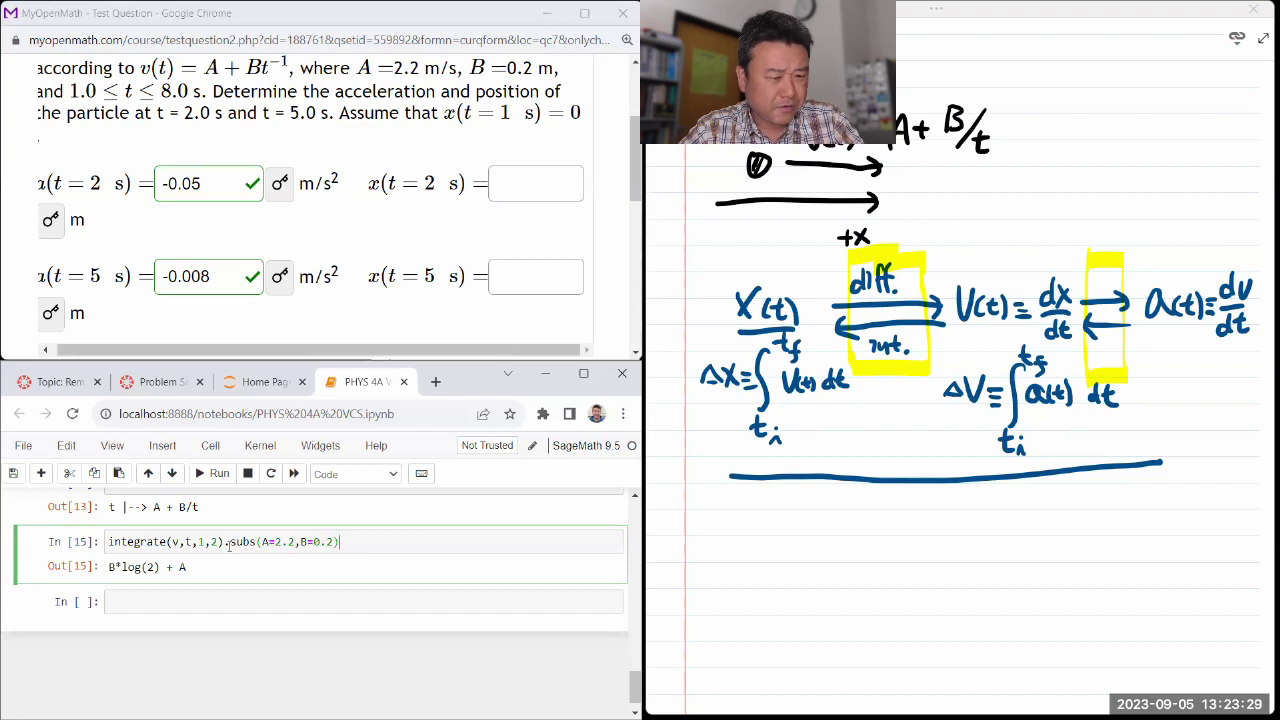
key("shift+Return")
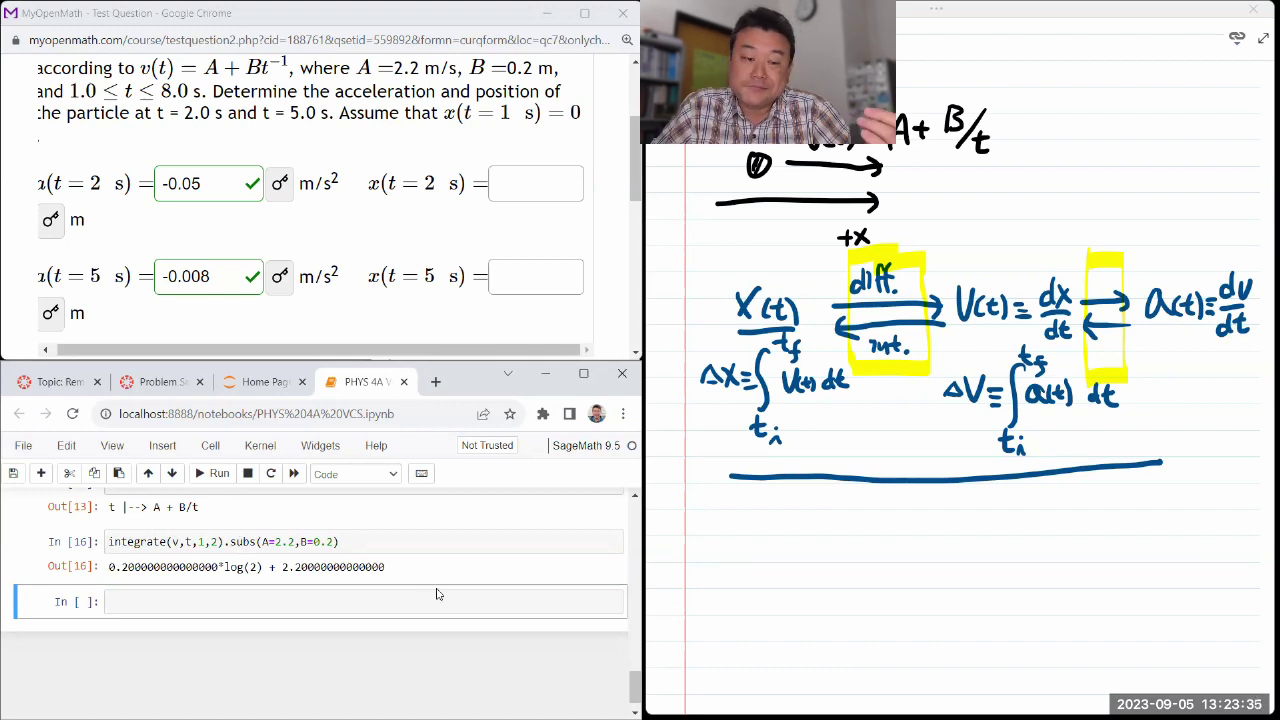
left_click(400, 550)
type("n()")
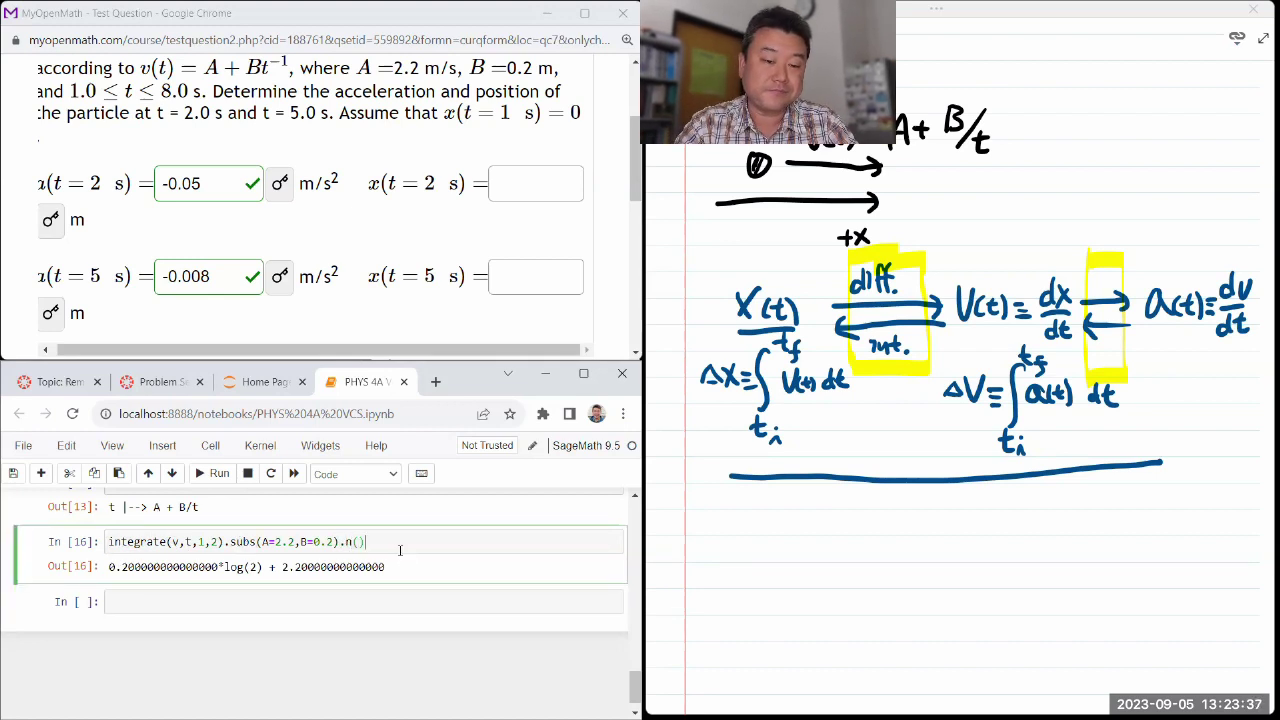
key("shift+Return")
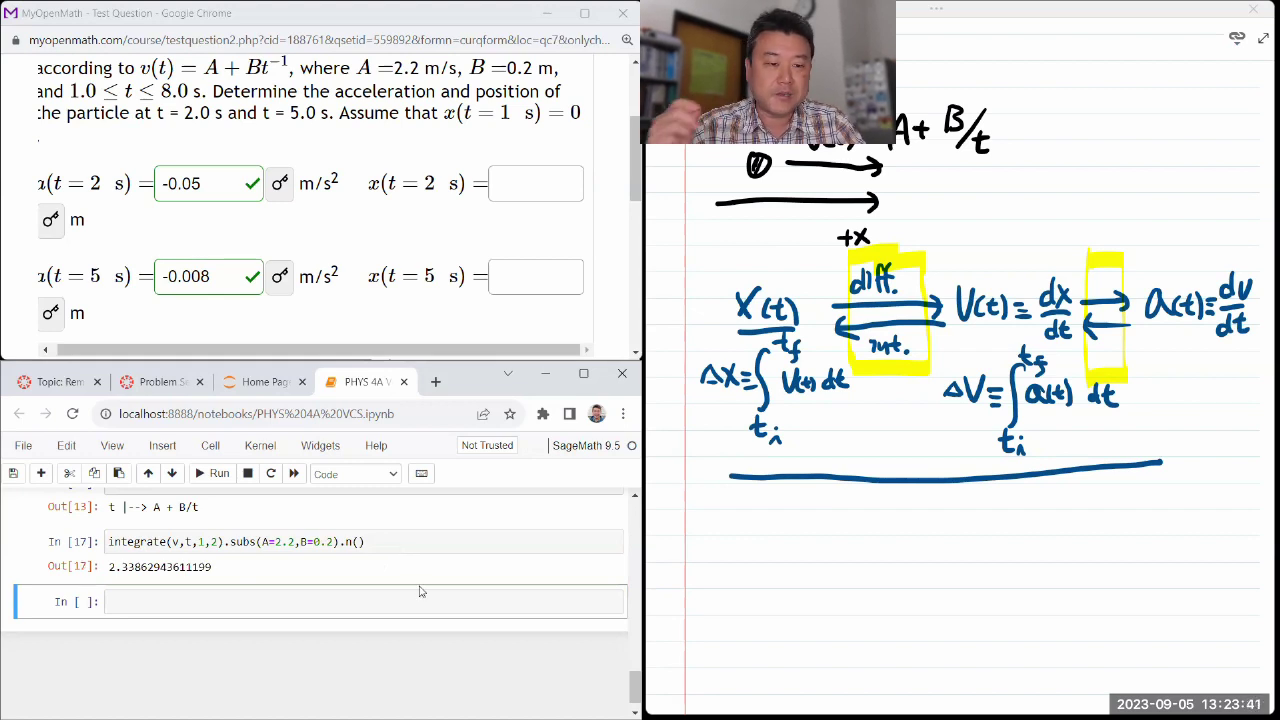
left_click_drag(338, 541, 366, 540)
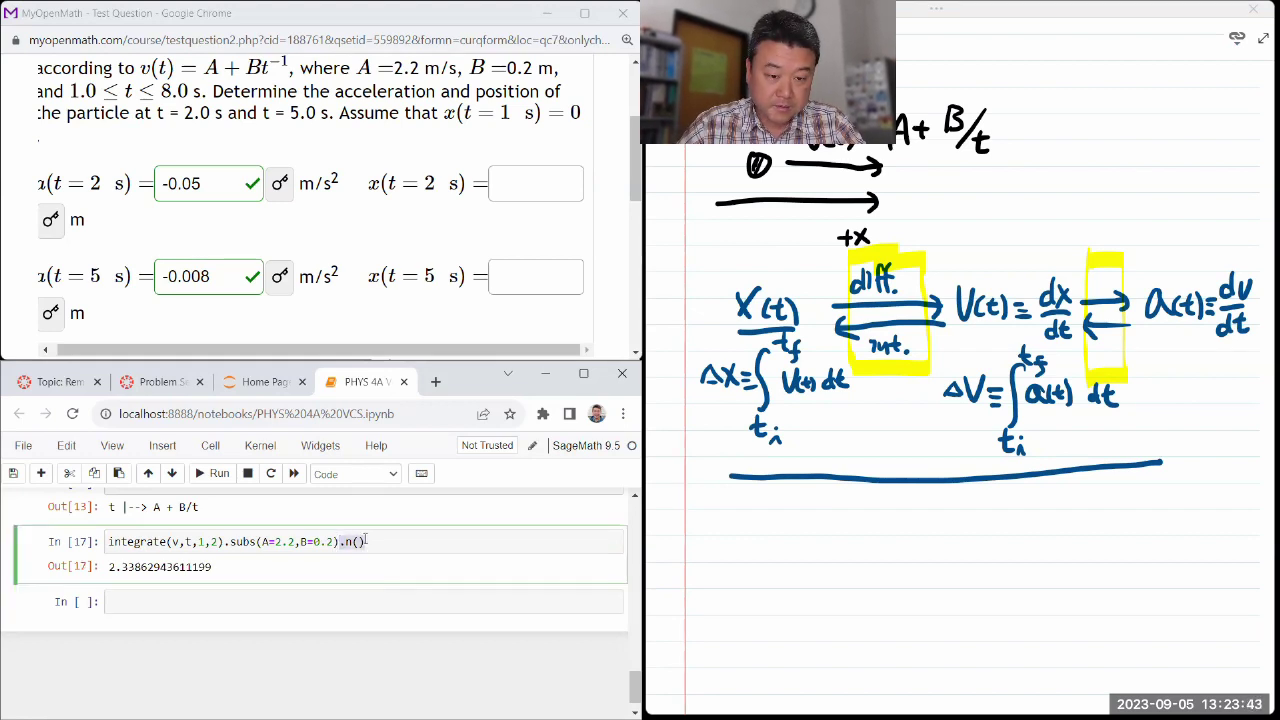
left_click(366, 541)
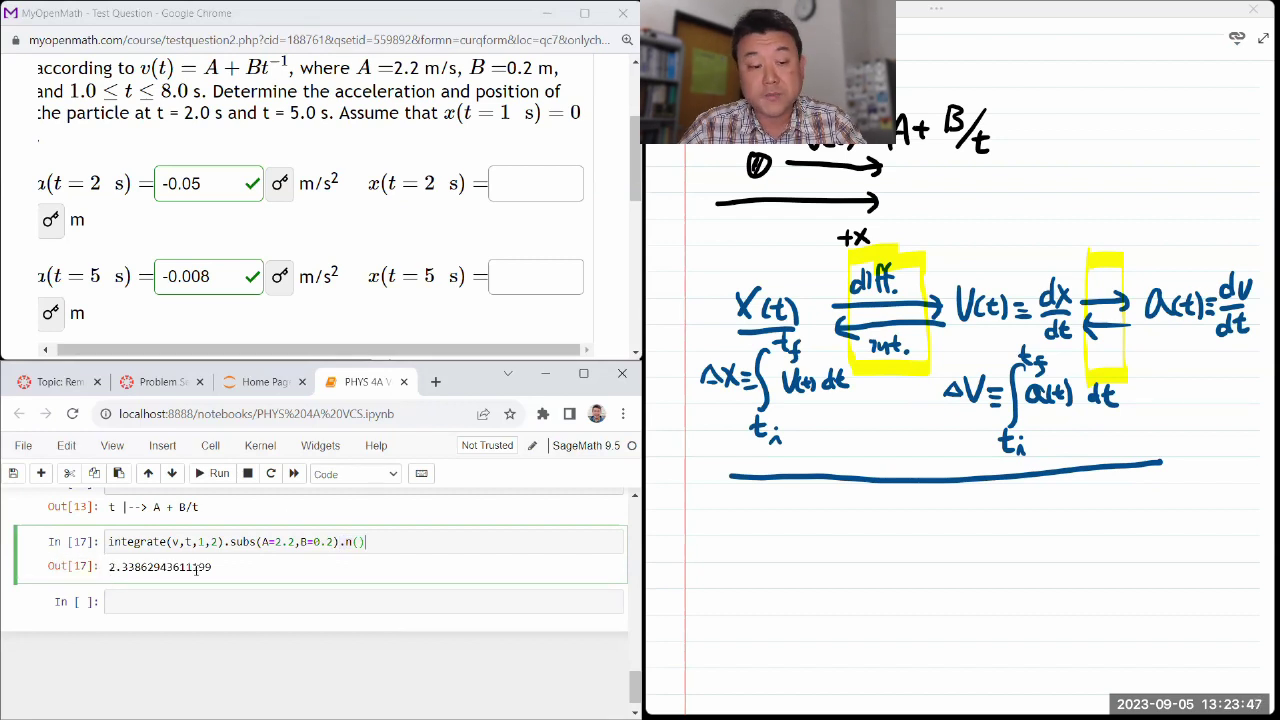
Enter 2.339 for x(t = 2 s) and rerun the integral with upper limit 5.
left_click(510, 184)
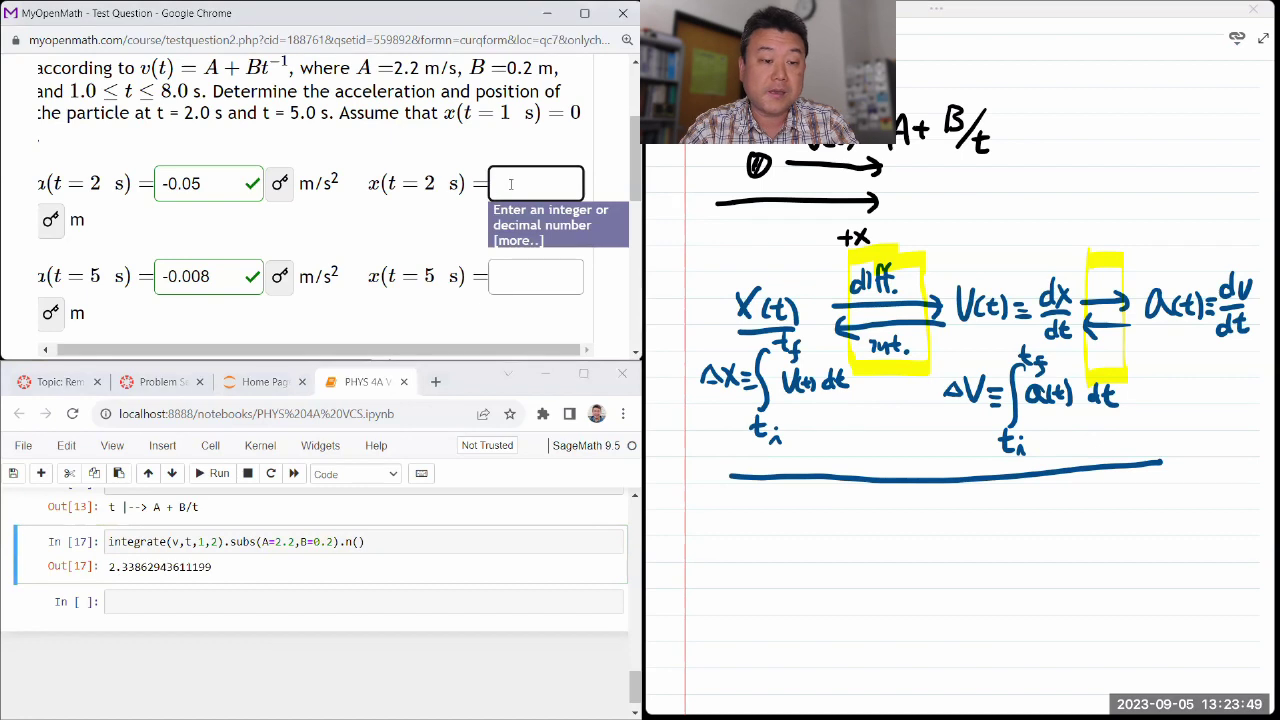
type("2.339")
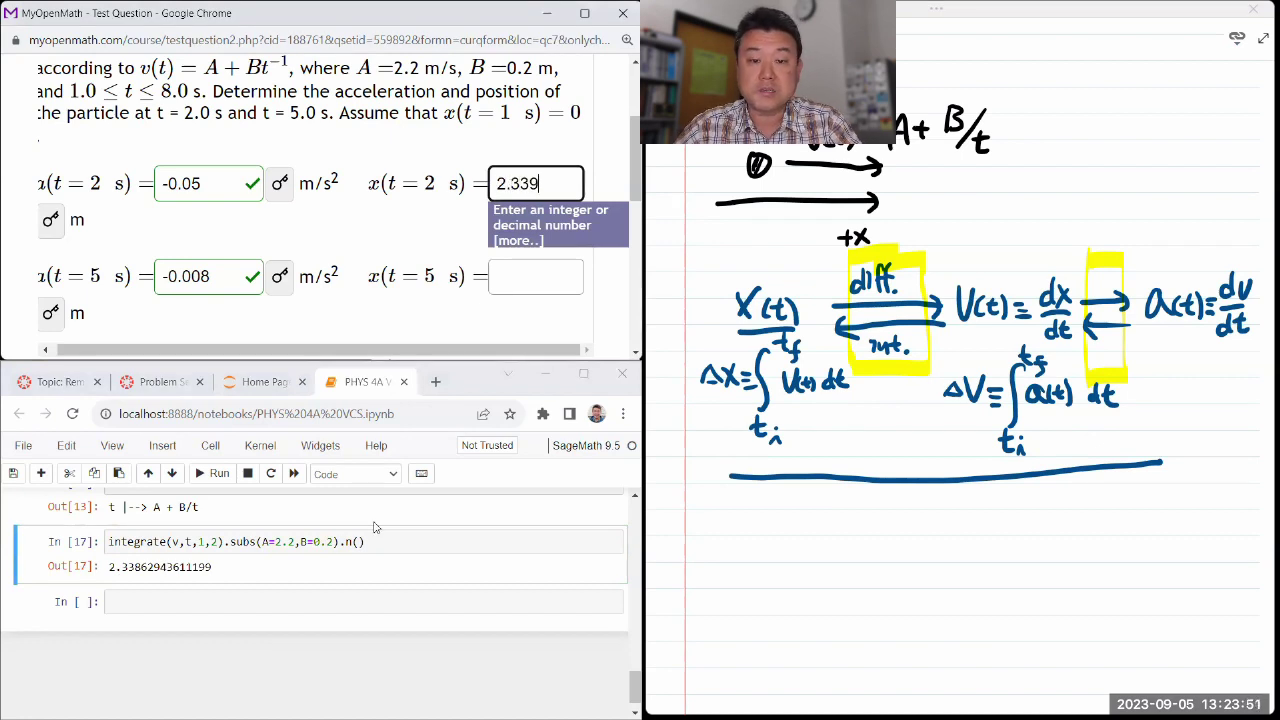
left_click(357, 542)
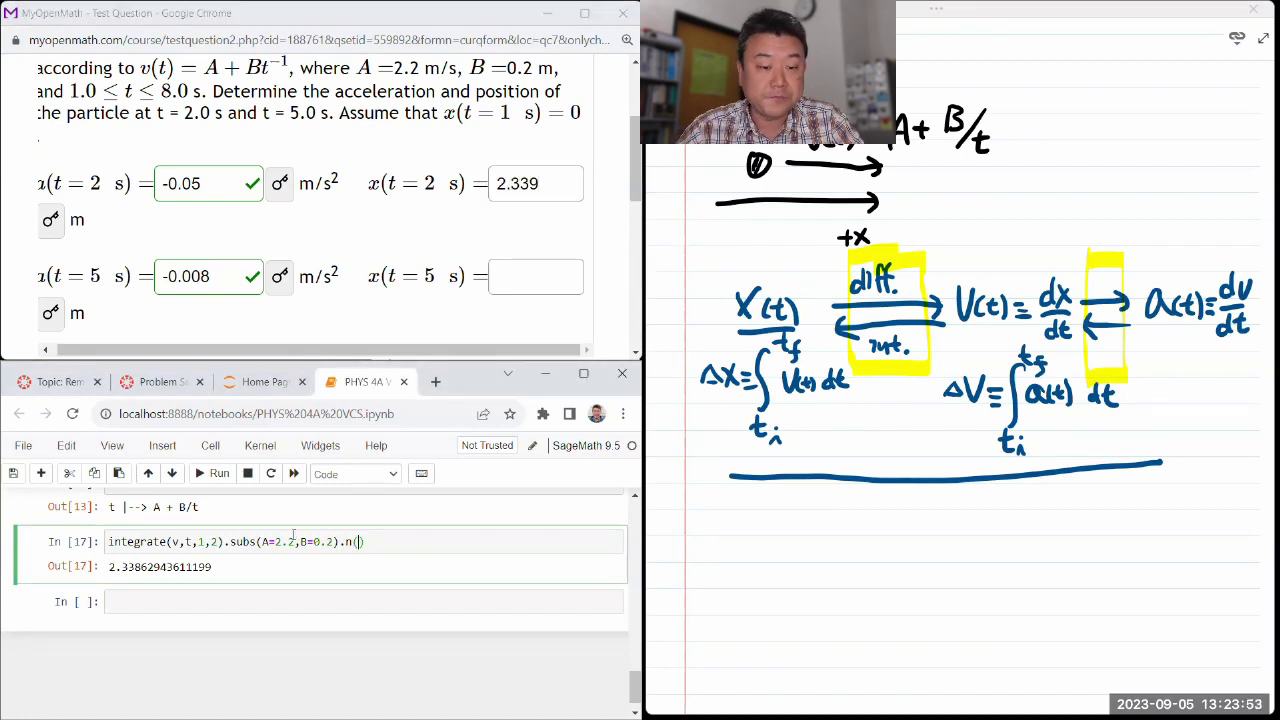
left_click(217, 541)
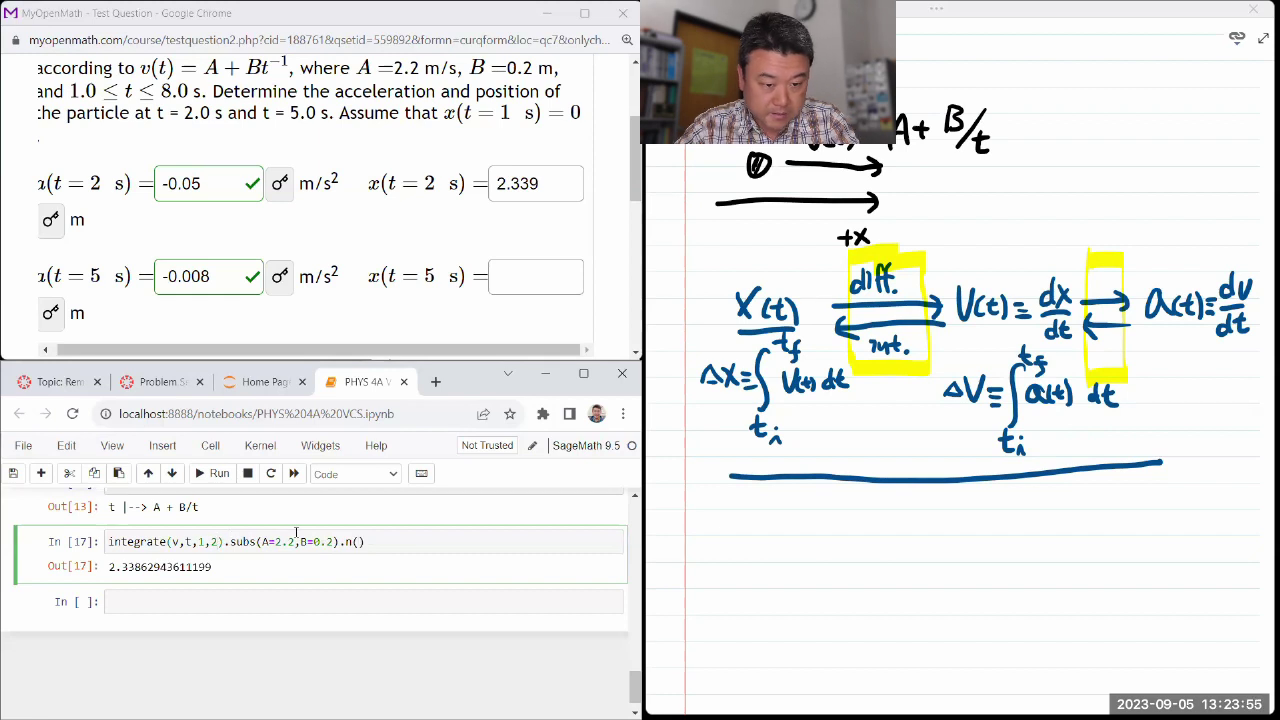
key("BackSpace")
type("5")
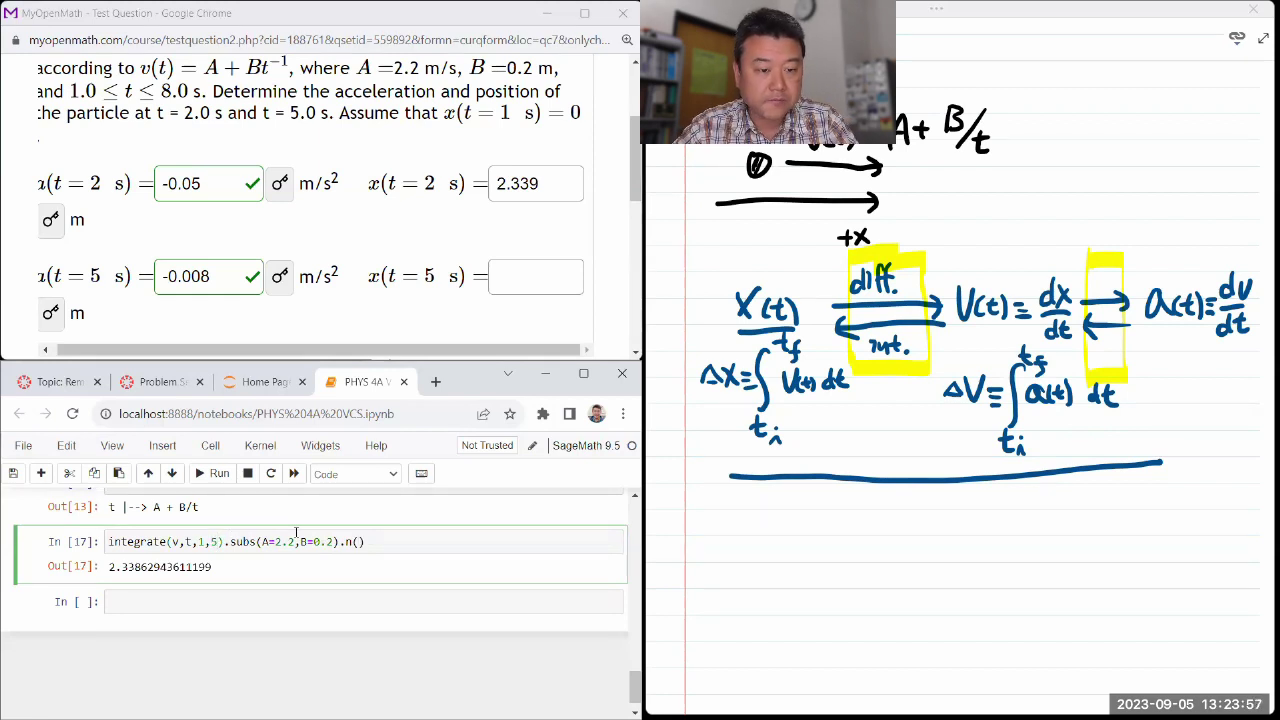
key("shift+Return")
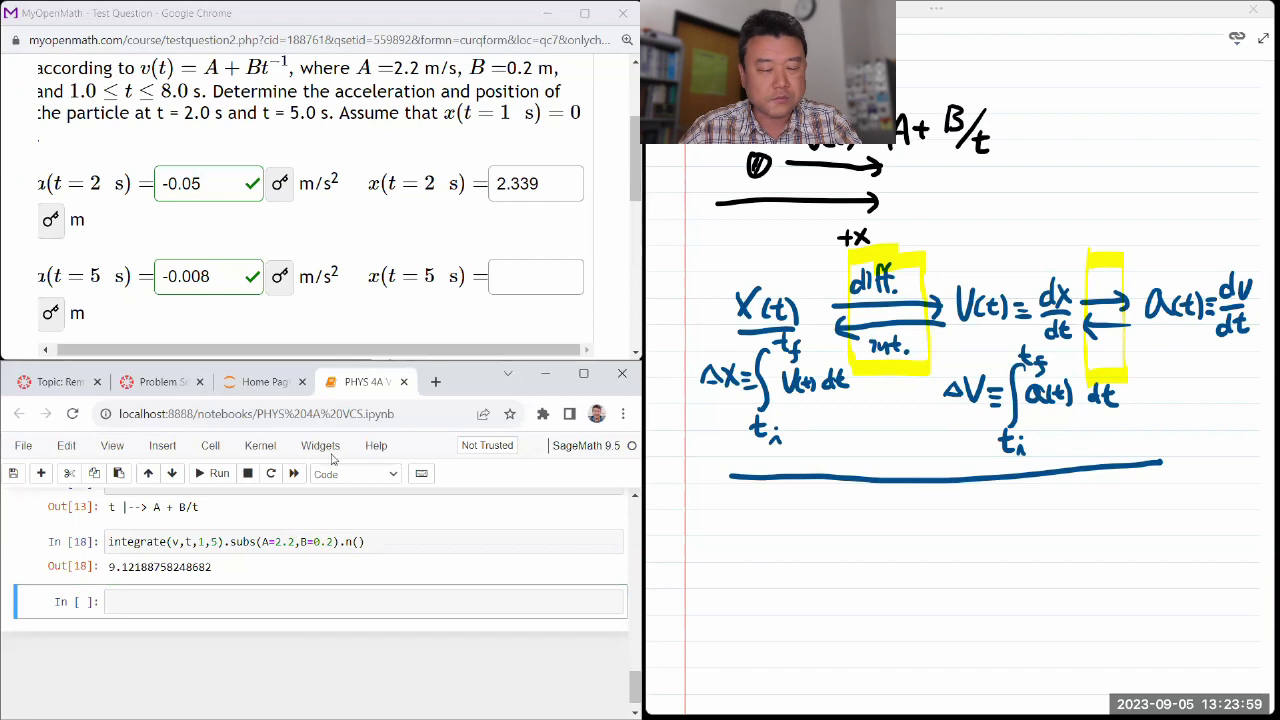
Enter 9.122 for x(t = 5 s), fixing a mistyped digit.
left_click(528, 264)
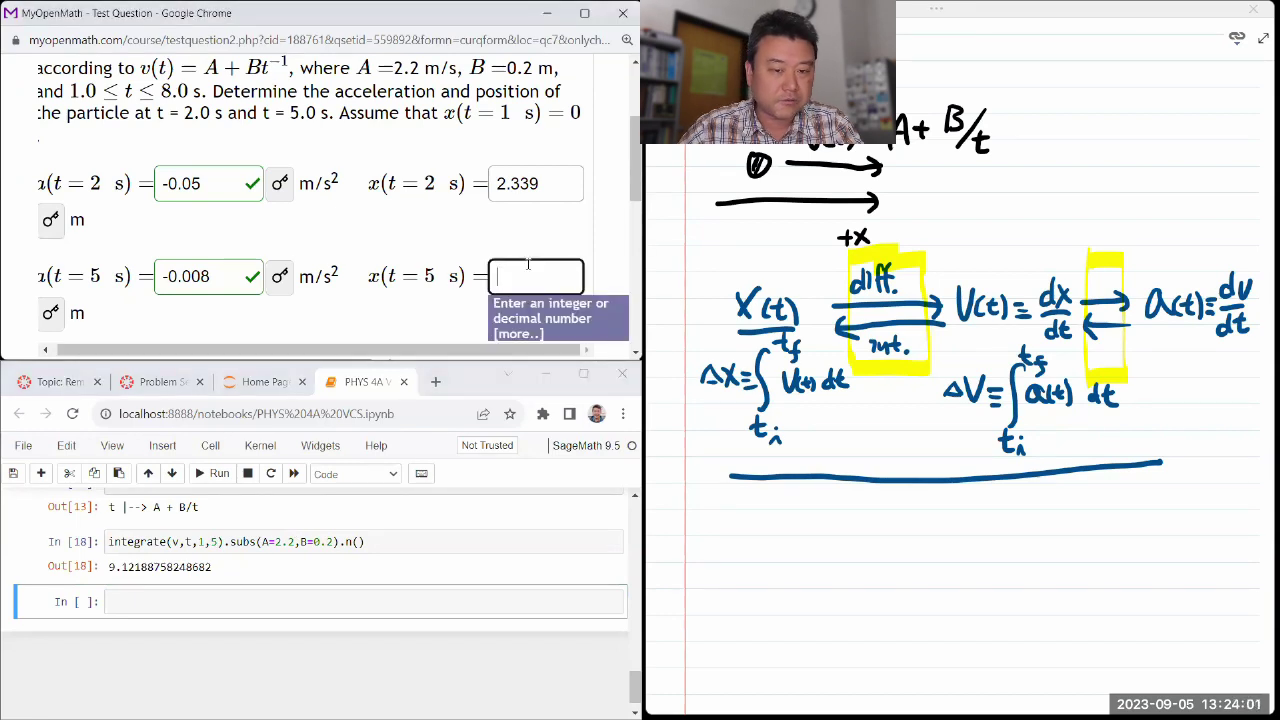
type("9.123")
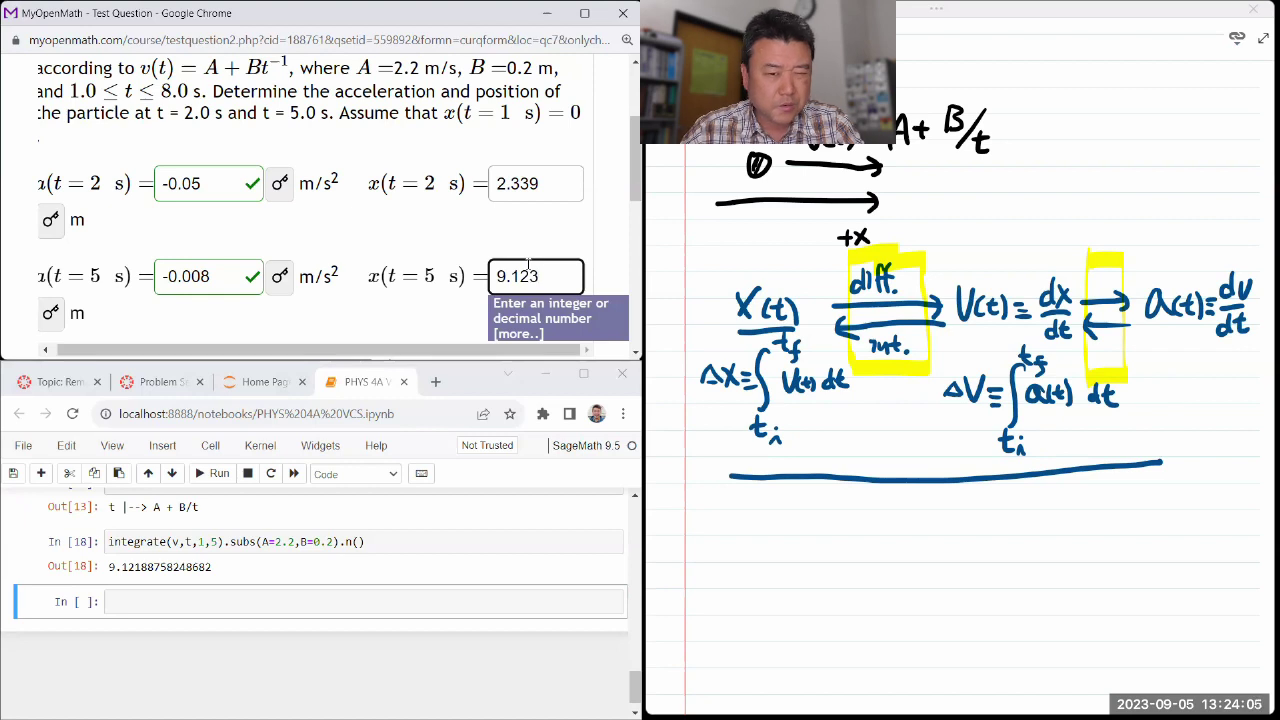
key("BackSpace")
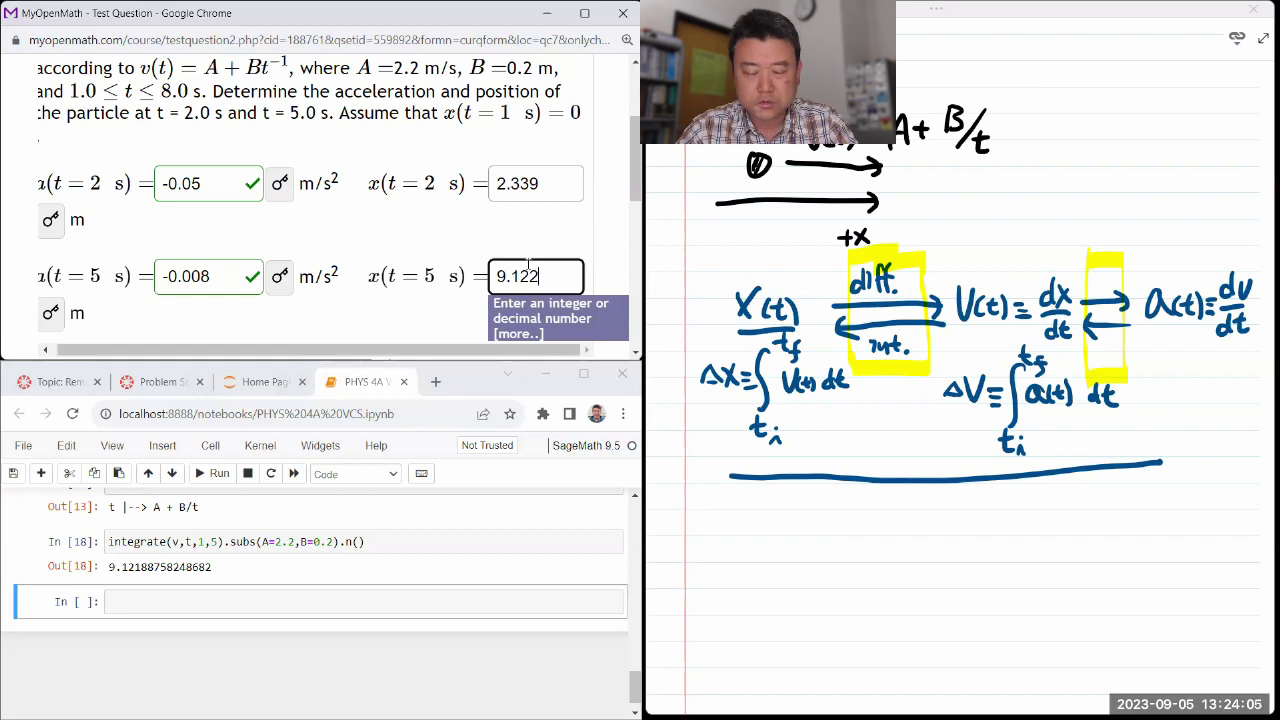
type("2")
left_click(596, 250)
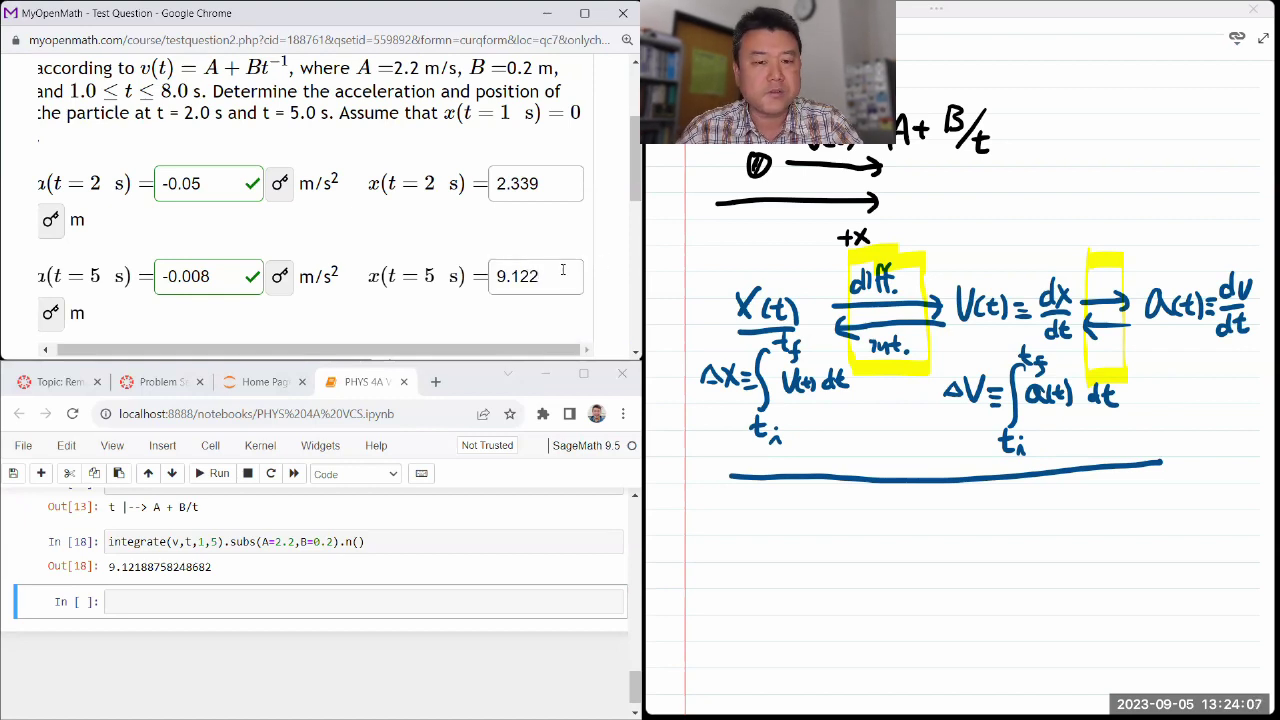
scroll(488, 294, "down", 1)
Submit the position answers and check the green marks on all four answers.
left_click(66, 330)
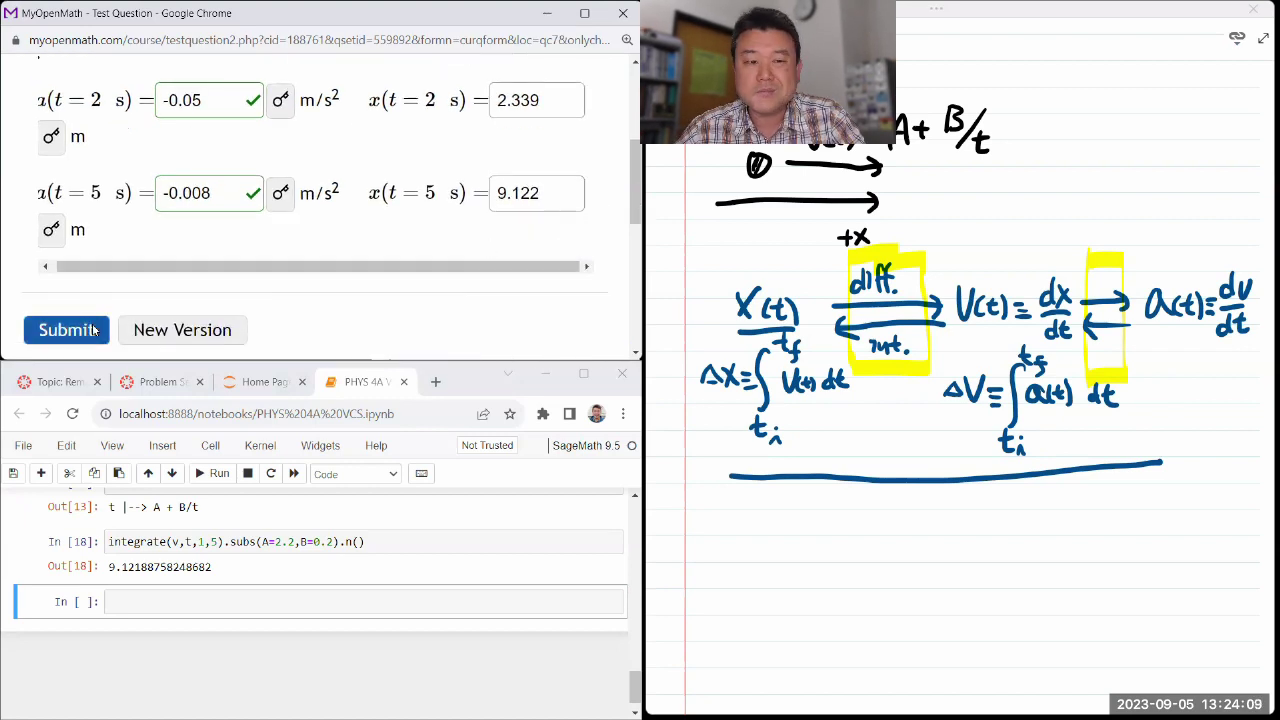
scroll(267, 247, "down", 2)
scroll(267, 247, "up", 2)
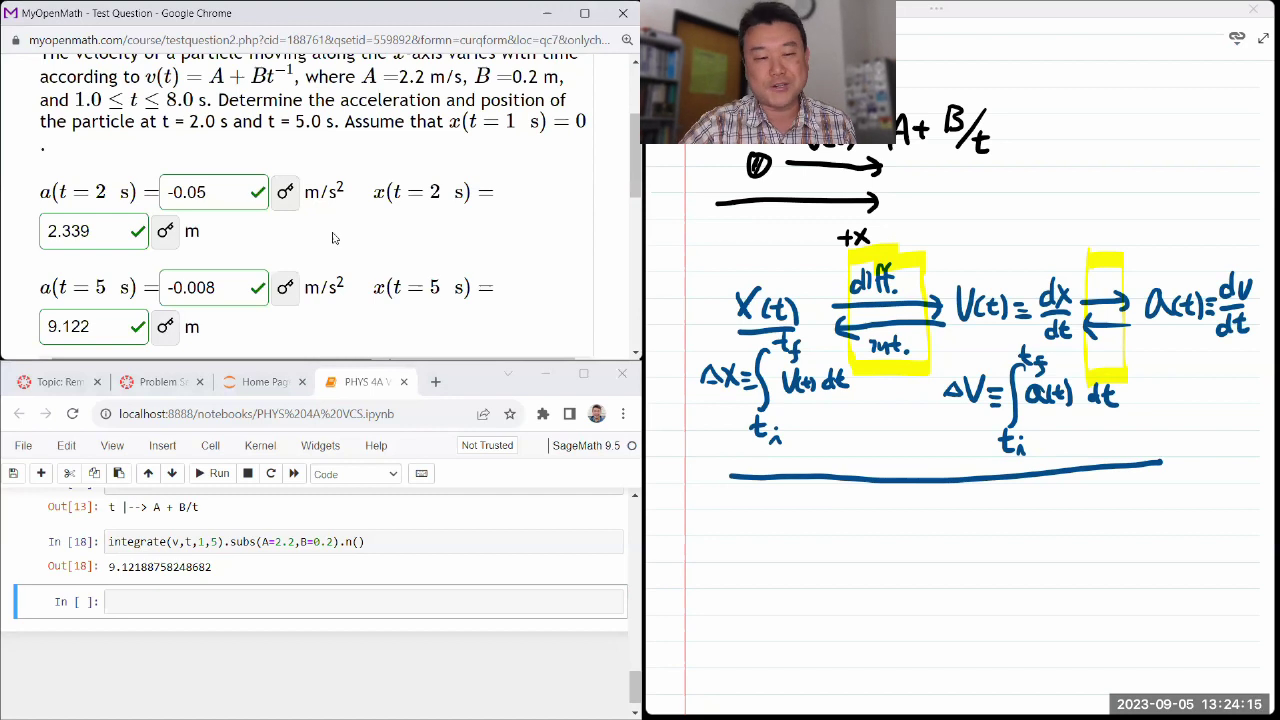
scroll(417, 246, "up", 2)
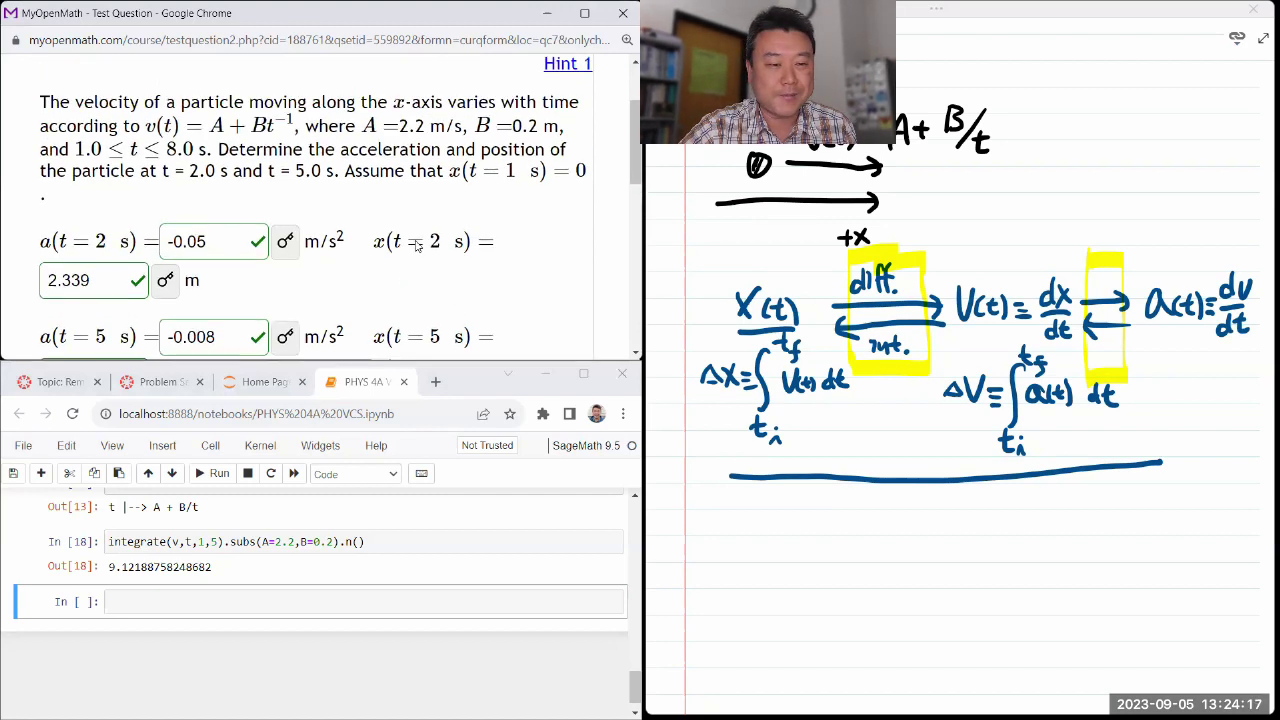
scroll(417, 246, "down", 1)
scroll(417, 246, "down", 1)
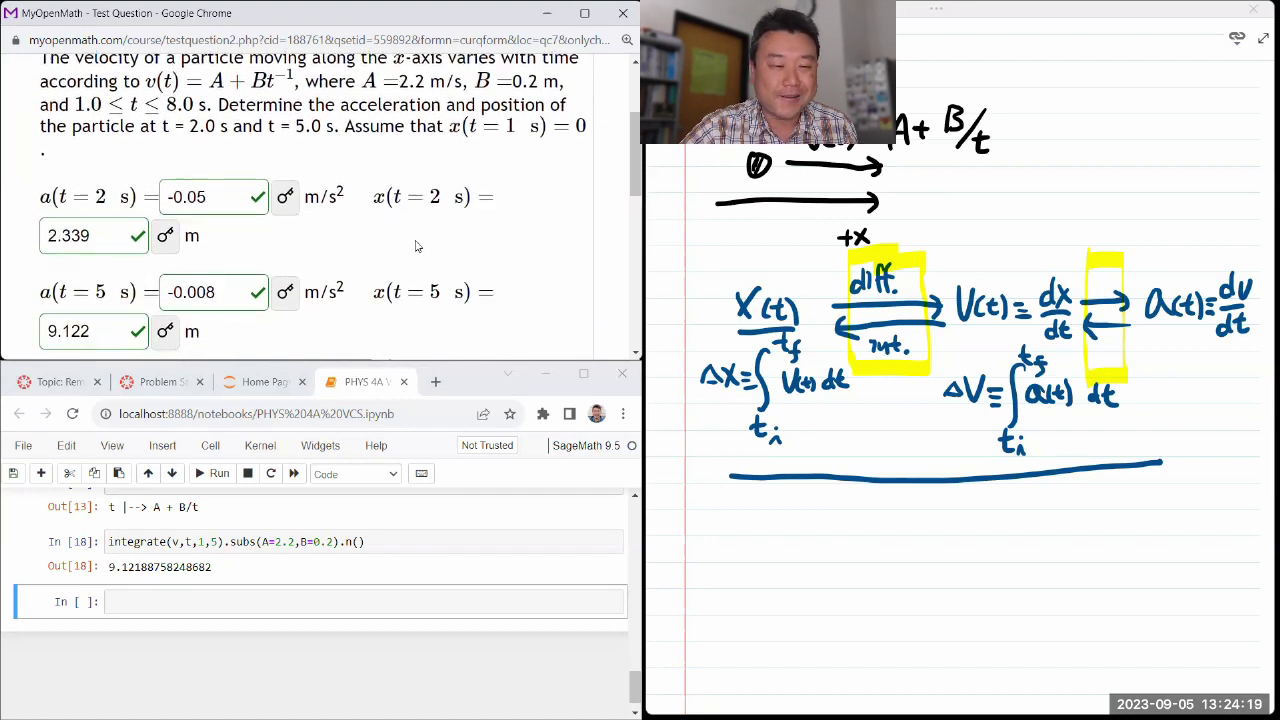
scroll(417, 246, "up", 1)
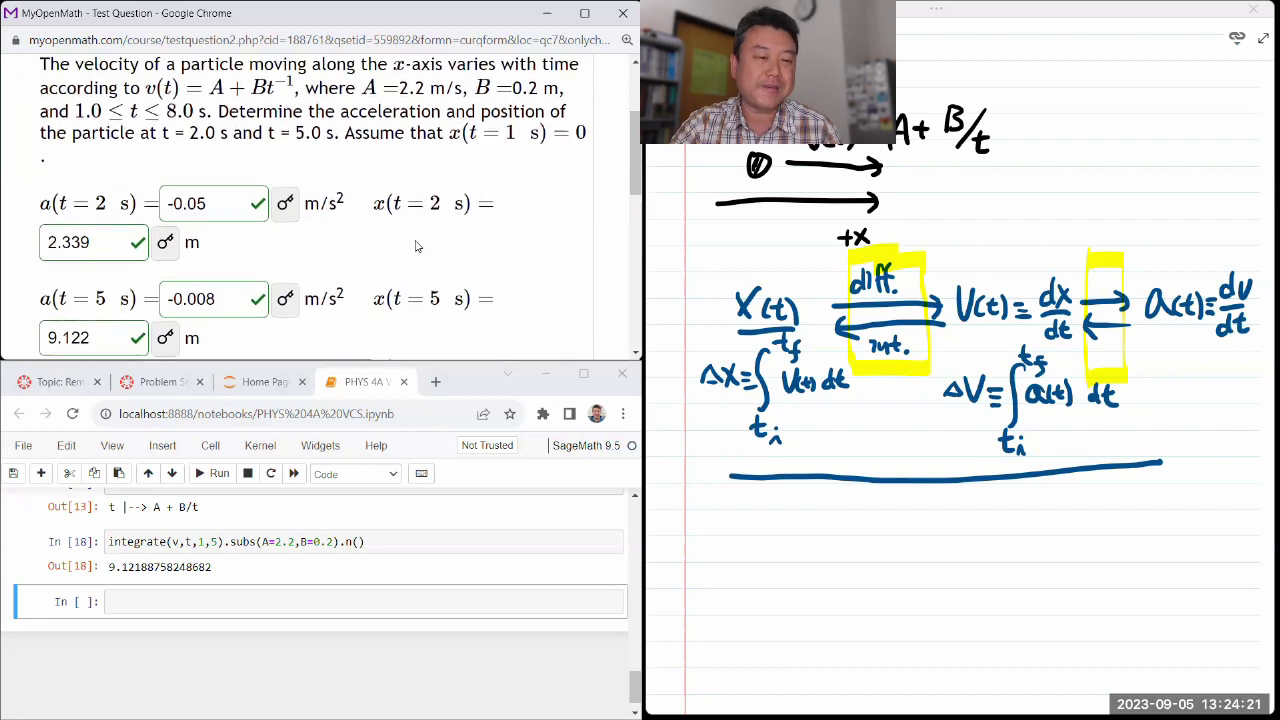
scroll(417, 246, "down", 1)
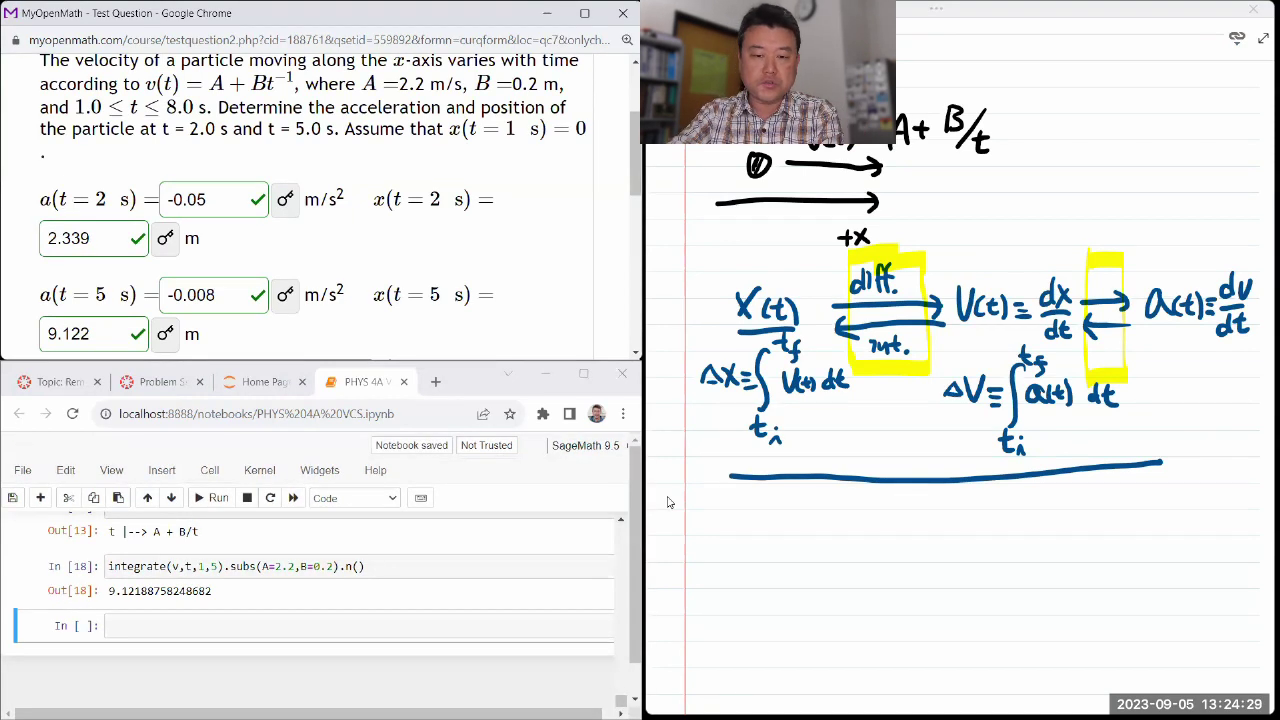
Select and deselect the OneNote handwritten notes, then return to the MyOpenMath question.
mouse_move(696, 538)
left_mouse_down()
mouse_move(872, 304)
mouse_move(1181, 225)
left_mouse_up()
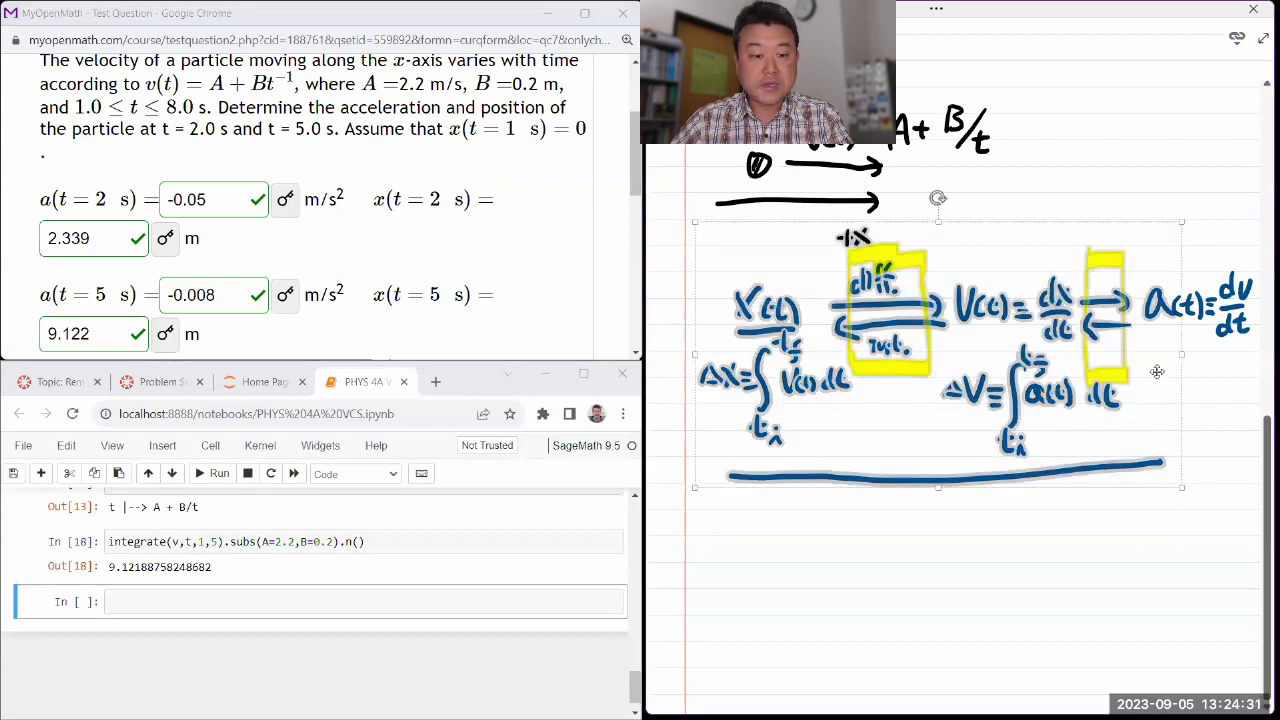
key("Escape")
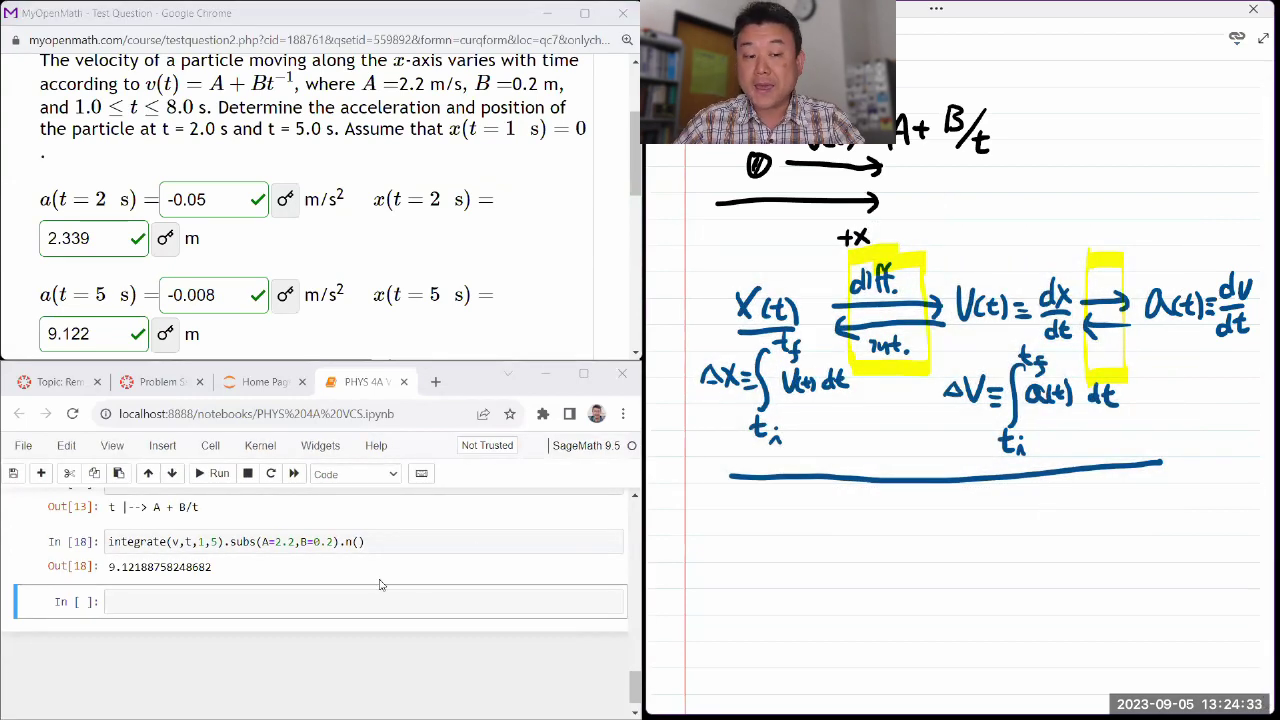
scroll(380, 585, "up", 10)
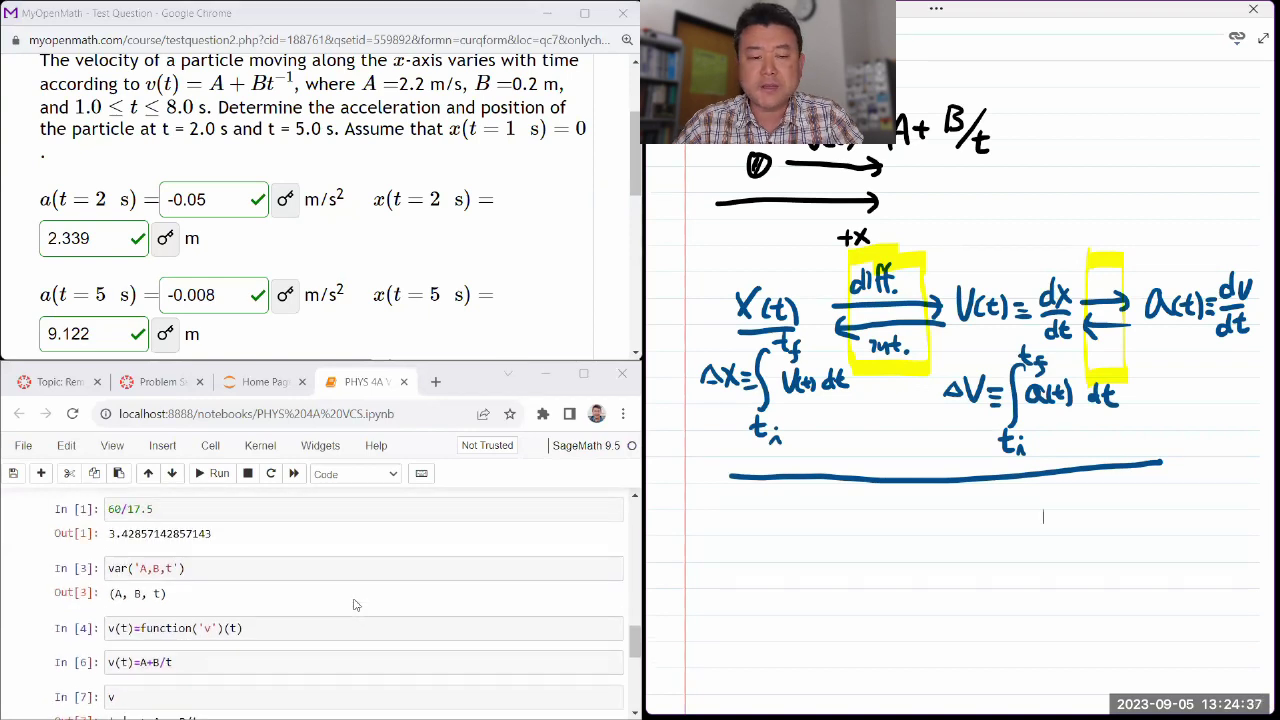
scroll(353, 604, "down", 10)
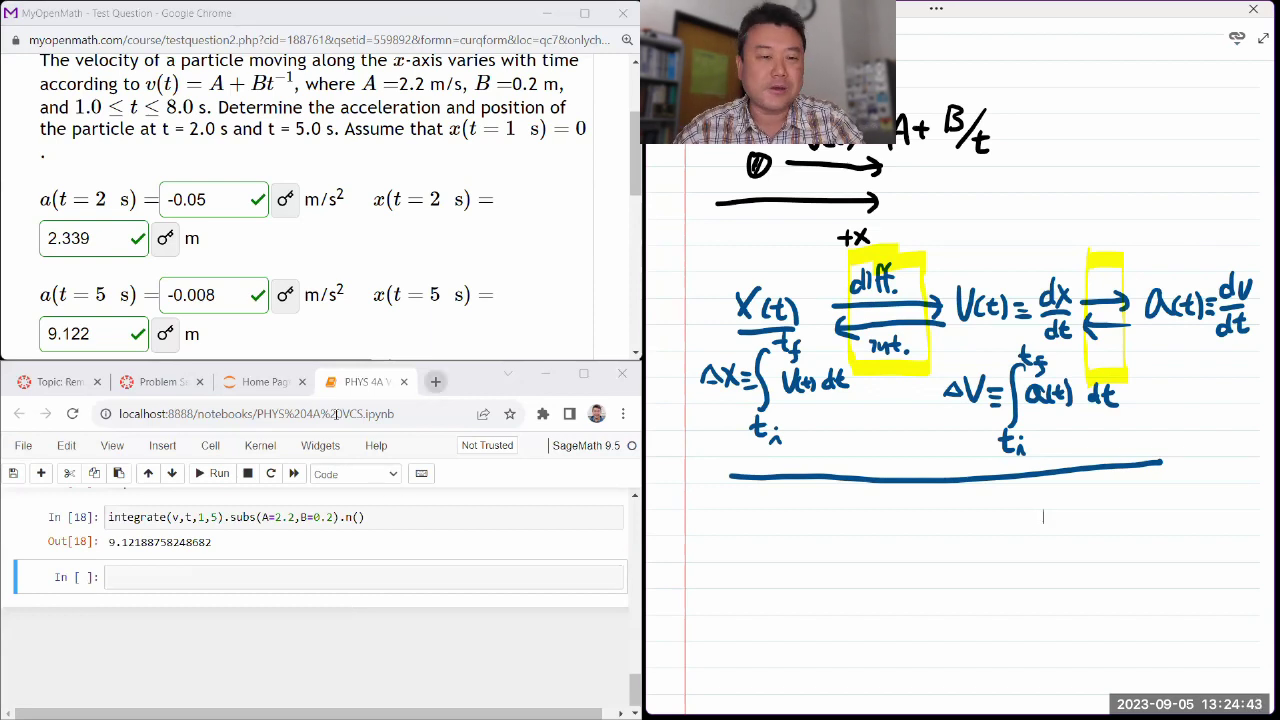
left_click(514, 168)
scroll(400, 190, "up", 3)
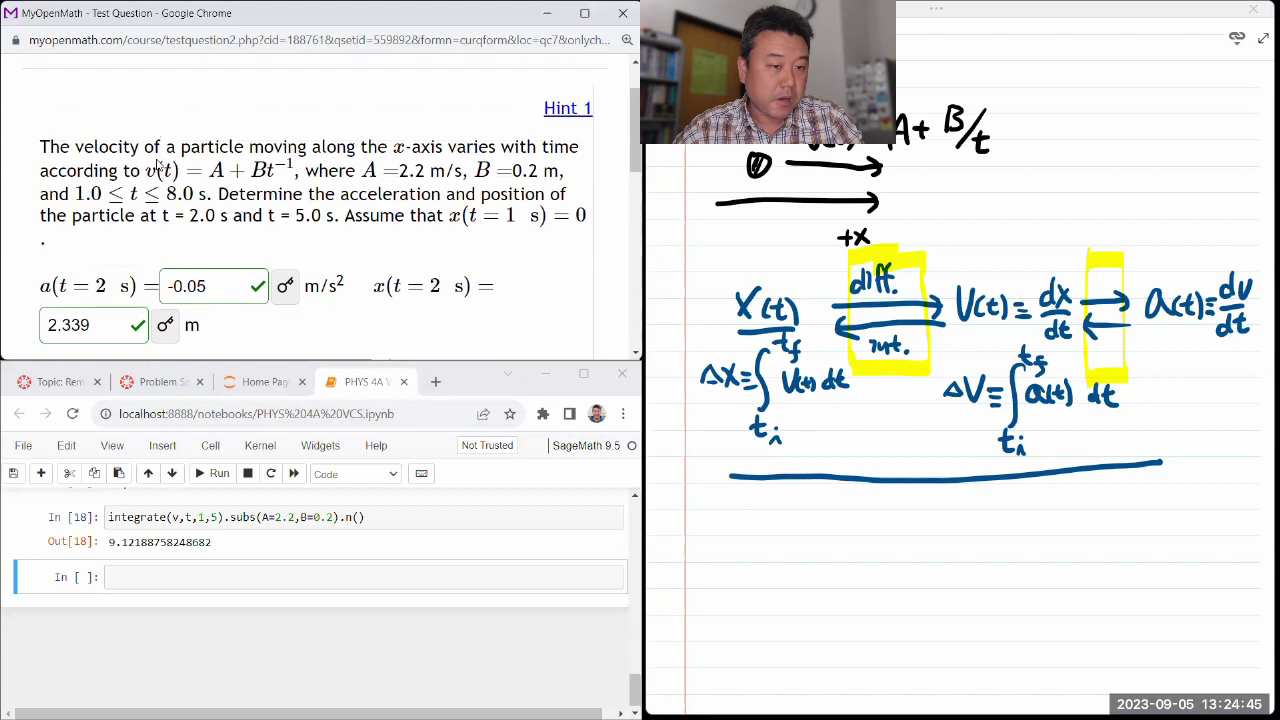
Load the next MyOpenMath question and erase the V(t)=A+B/t ink from the OneNote sketch.
left_click(89, 79)
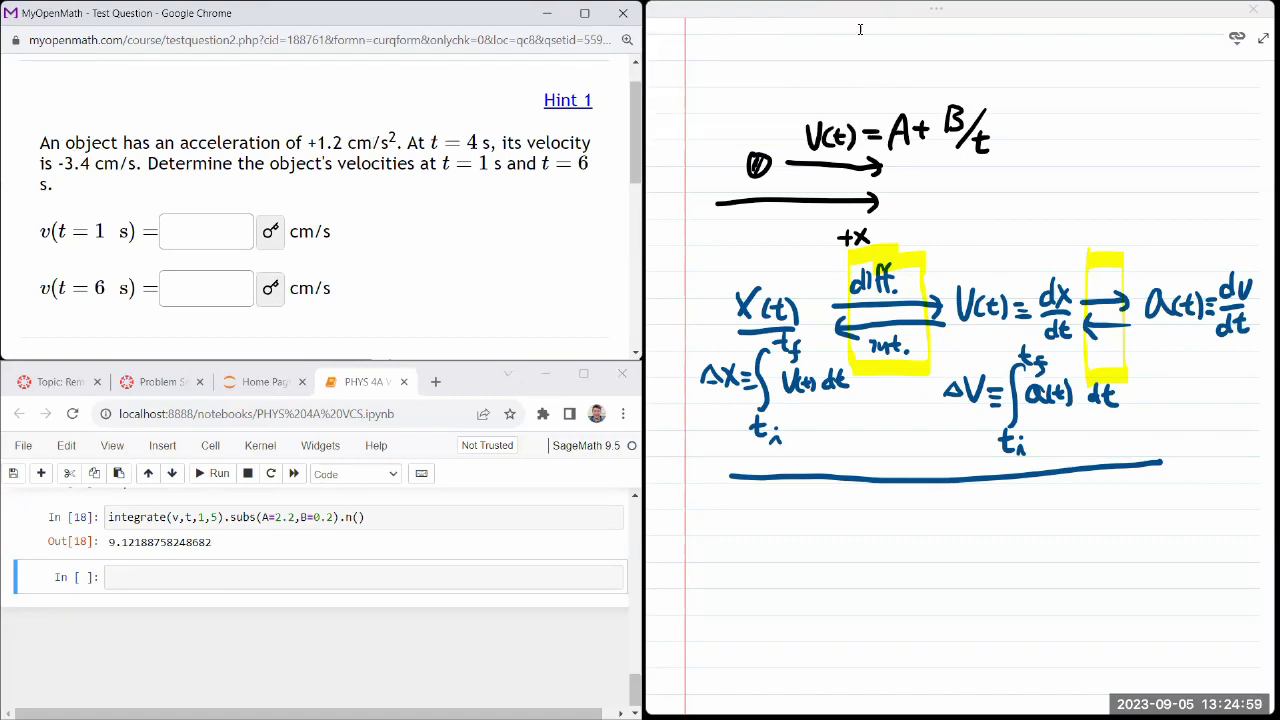
left_click(938, 8)
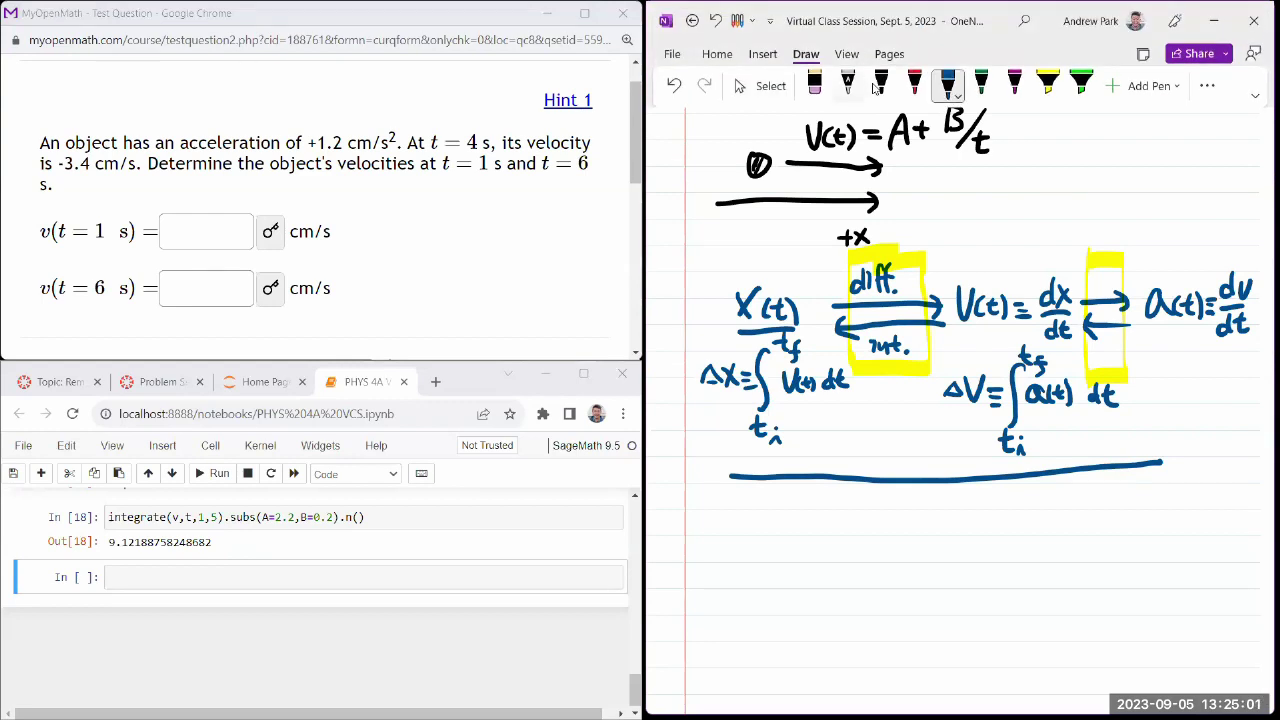
left_click(815, 86)
mouse_move(808, 135)
left_mouse_down()
mouse_move(868, 117)
mouse_move(985, 130)
left_mouse_up()
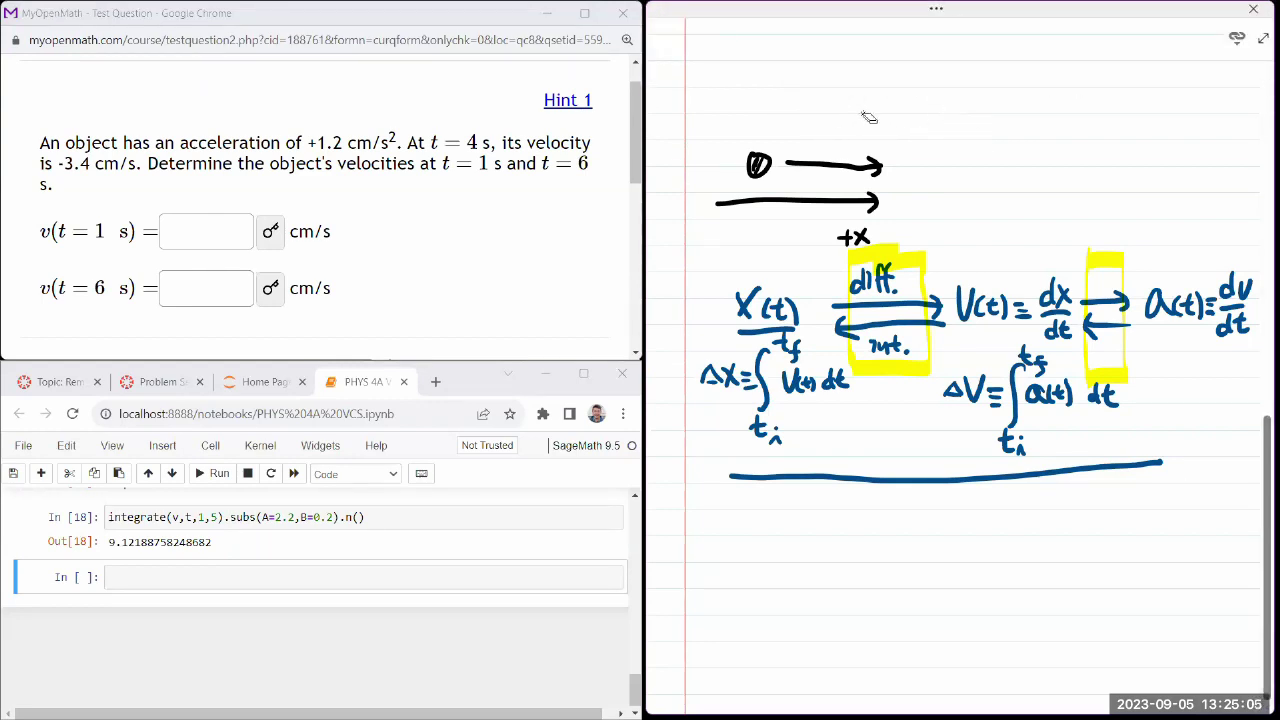
Write a = +1.2 cm/s² in red ink above the top arrow and mark the value.
left_click(936, 8)
left_click(914, 84)
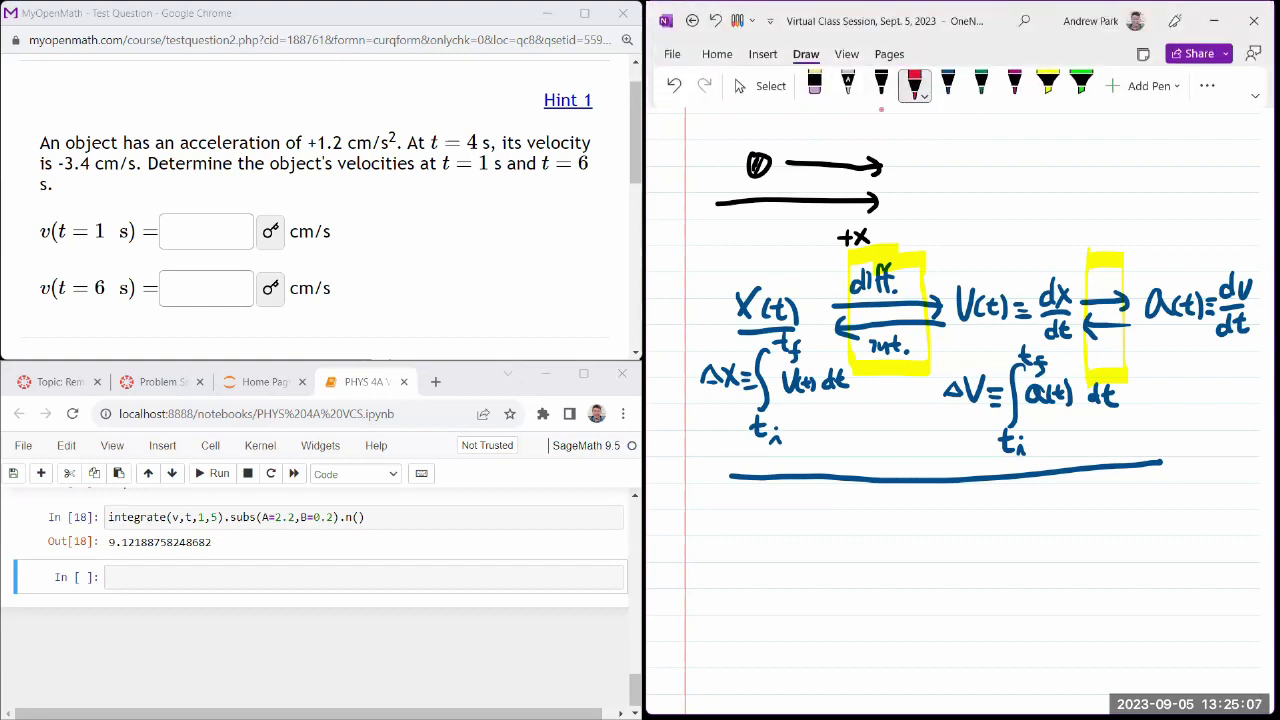
mouse_move(818, 130)
left_mouse_down()
mouse_move(806, 144)
mouse_move(876, 130)
left_mouse_up()
mouse_move(865, 121)
left_mouse_down()
mouse_move(866, 142)
mouse_move(934, 135)
left_mouse_up()
left_click(889, 138)
mouse_move(936, 136)
left_mouse_down()
mouse_move(972, 120)
mouse_move(947, 150)
left_mouse_up()
left_click_drag(975, 137, 964, 153)
left_click_drag(978, 130, 999, 142)
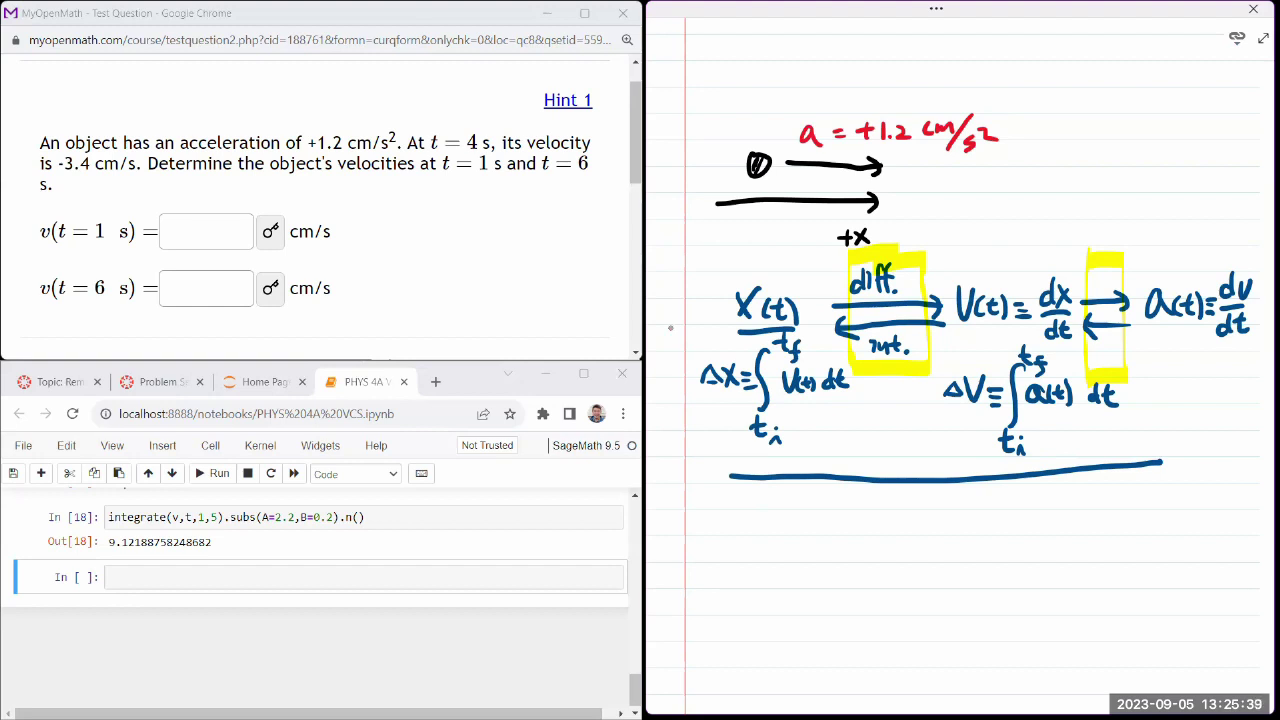
left_click_drag(866, 148, 906, 147)
Write and underline V(t) = V₀ + a·t in red, then bracket the calculus relations.
mouse_move(1030, 128)
left_mouse_down()
mouse_move(1050, 130)
mouse_move(1052, 168)
left_mouse_up()
mouse_move(1056, 152)
left_mouse_down()
mouse_move(1070, 151)
mouse_move(1064, 164)
left_mouse_up()
mouse_move(1070, 140)
left_mouse_down()
mouse_move(1076, 168)
mouse_move(1092, 145)
left_mouse_up()
mouse_move(1079, 154)
left_mouse_down()
mouse_move(1114, 138)
mouse_move(1119, 163)
mouse_move(1142, 150)
left_mouse_up()
mouse_move(1133, 143)
left_mouse_down()
mouse_move(1133, 162)
mouse_move(1157, 143)
mouse_move(1172, 163)
left_mouse_up()
left_click_drag(1177, 152, 1200, 143)
left_click_drag(1189, 128, 1192, 162)
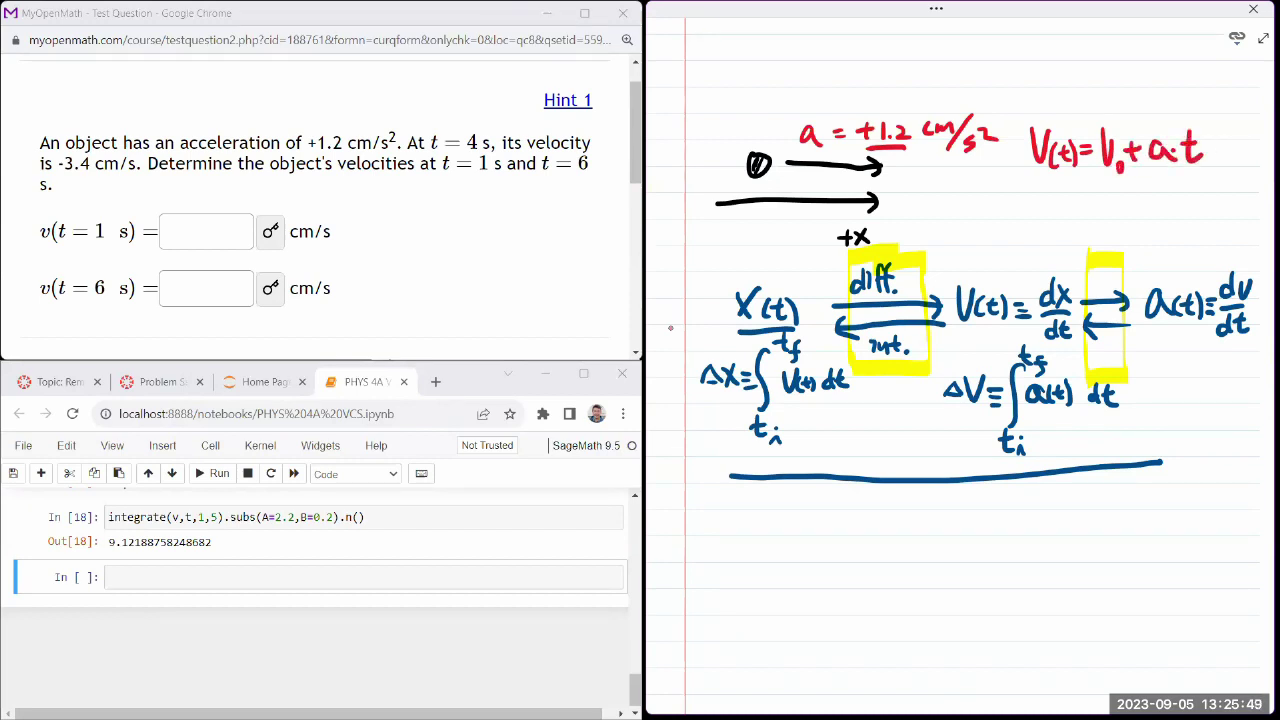
left_click_drag(1036, 188, 1208, 176)
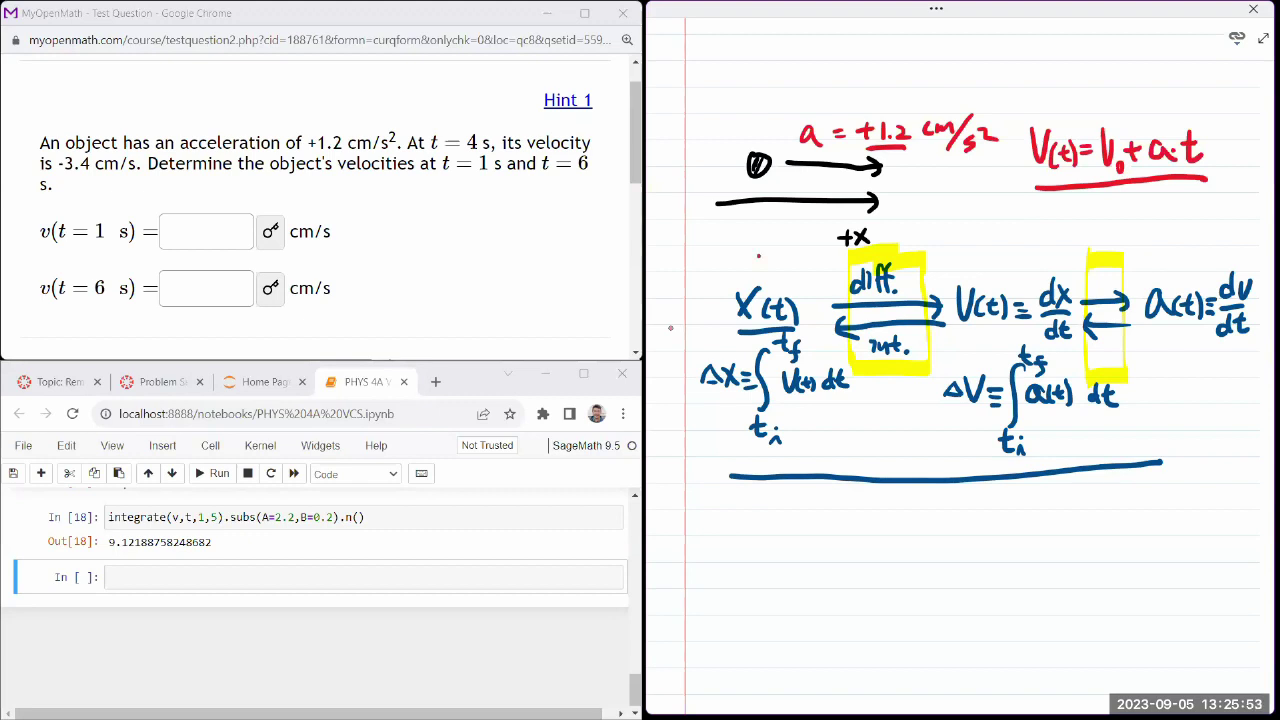
mouse_move(758, 256)
left_mouse_down()
mouse_move(697, 256)
mouse_move(701, 496)
mouse_move(752, 494)
left_mouse_up()
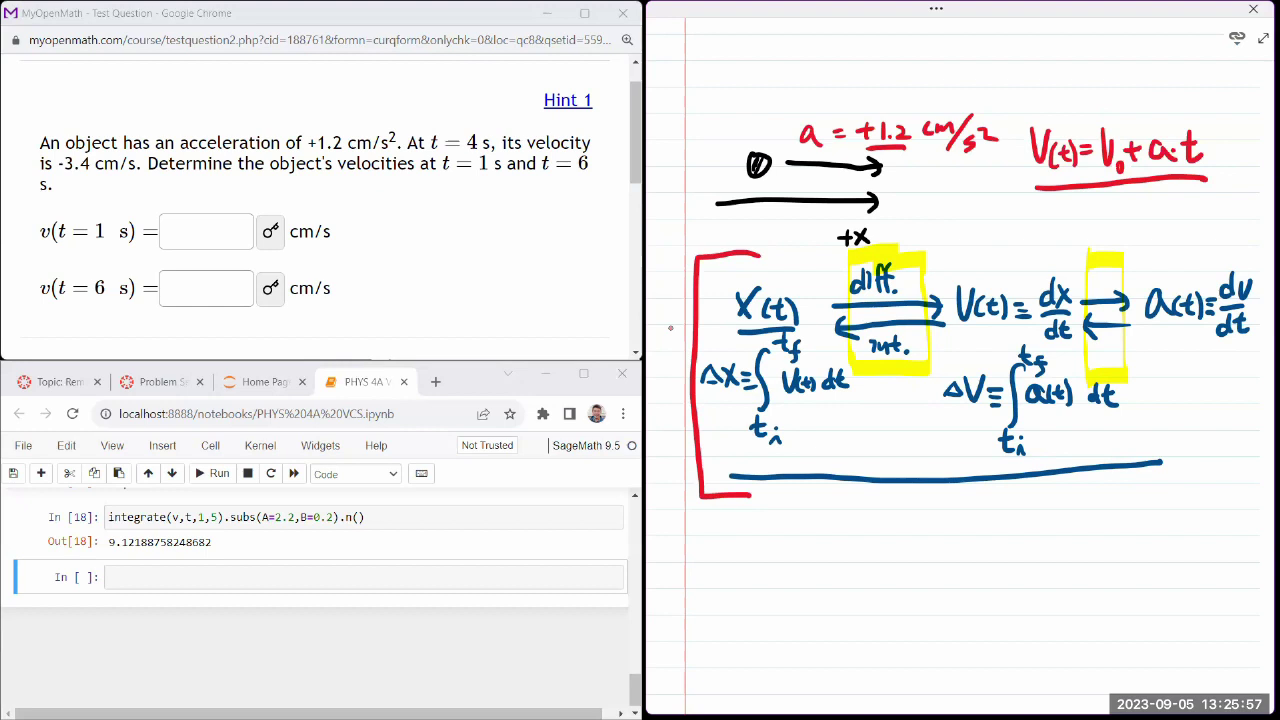
scroll(175, 578, "up", 1)
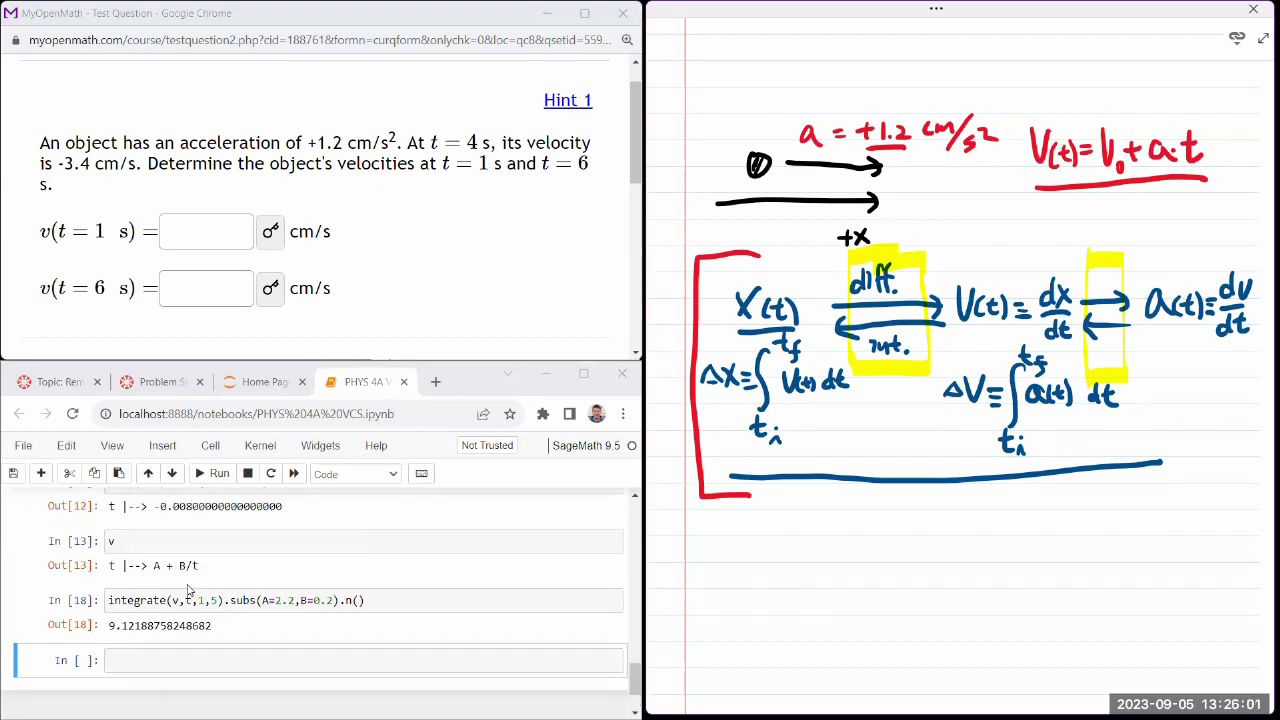
Define a(t)=+1.2 in a new SageMath cell, run it, and display a.
scroll(176, 590, "down", 1)
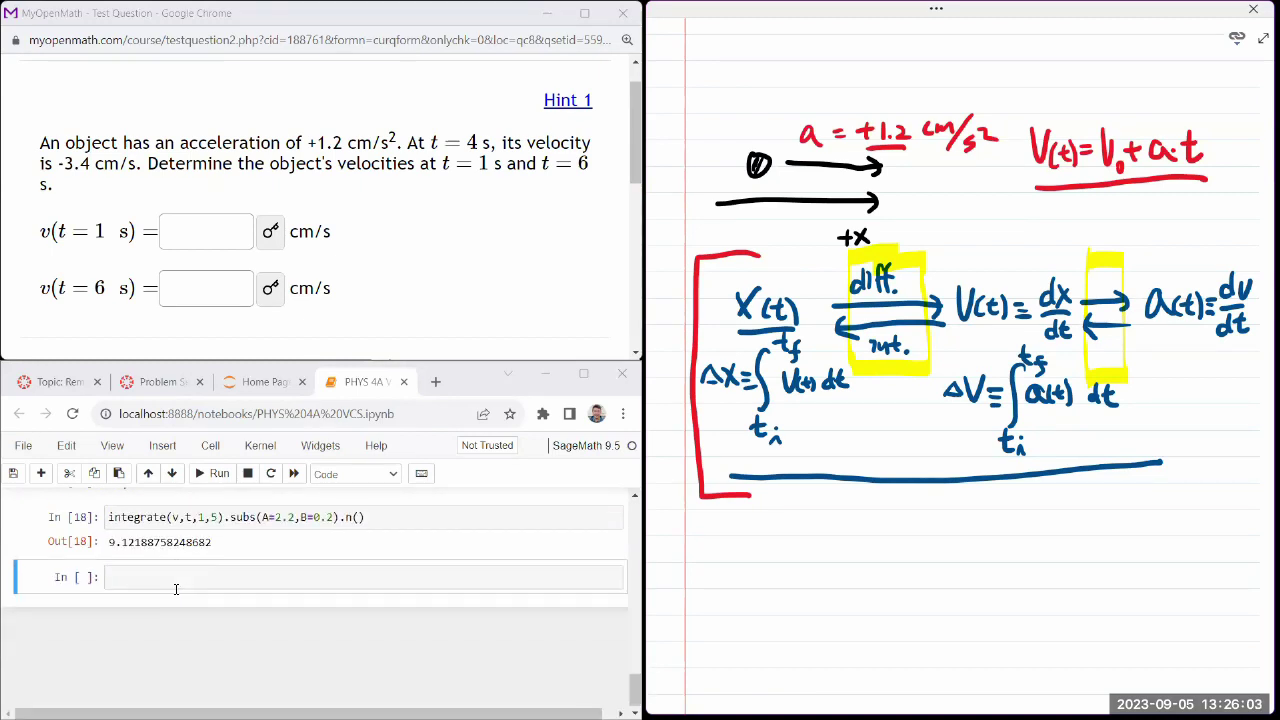
left_click(180, 580)
type("a")
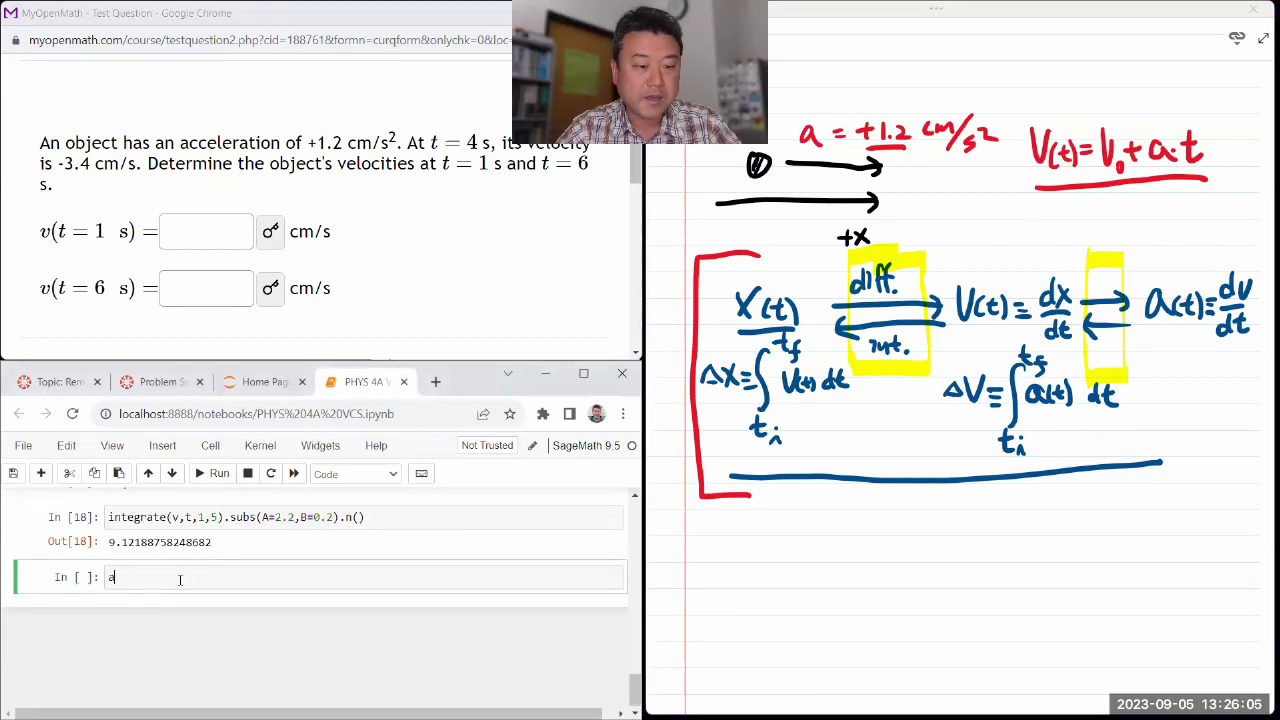
type("(t)=")
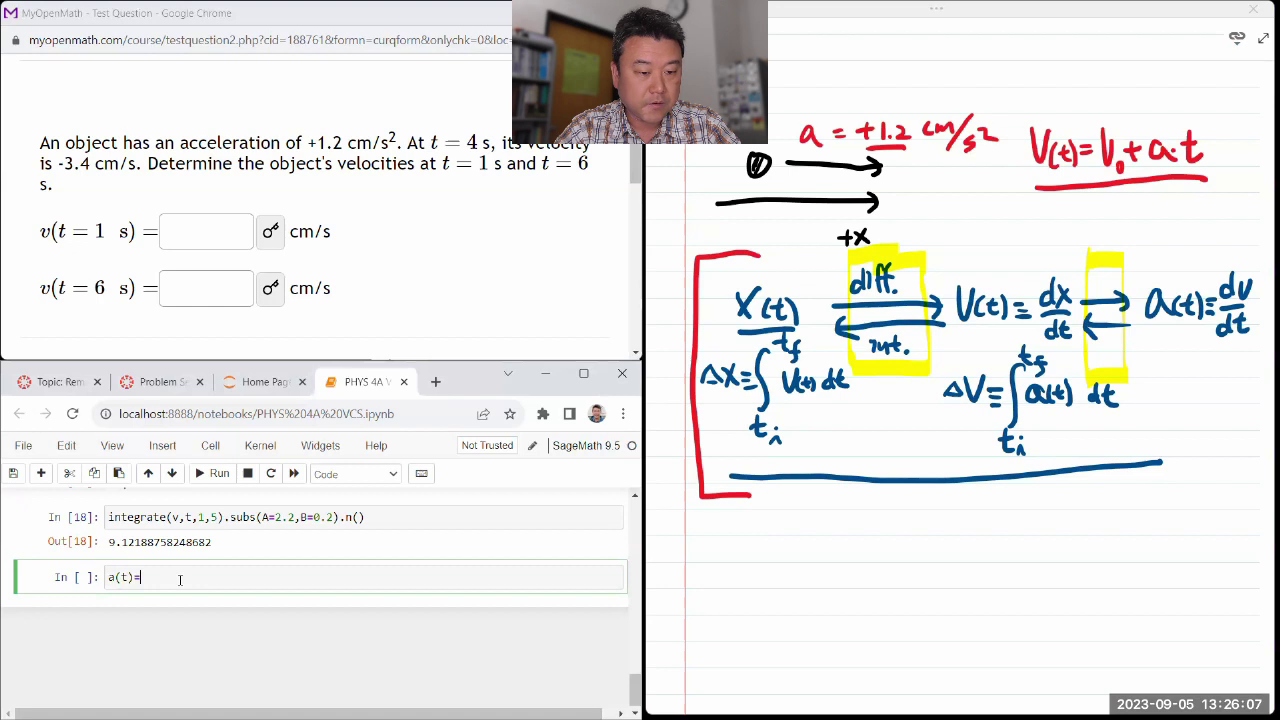
type("1.2")
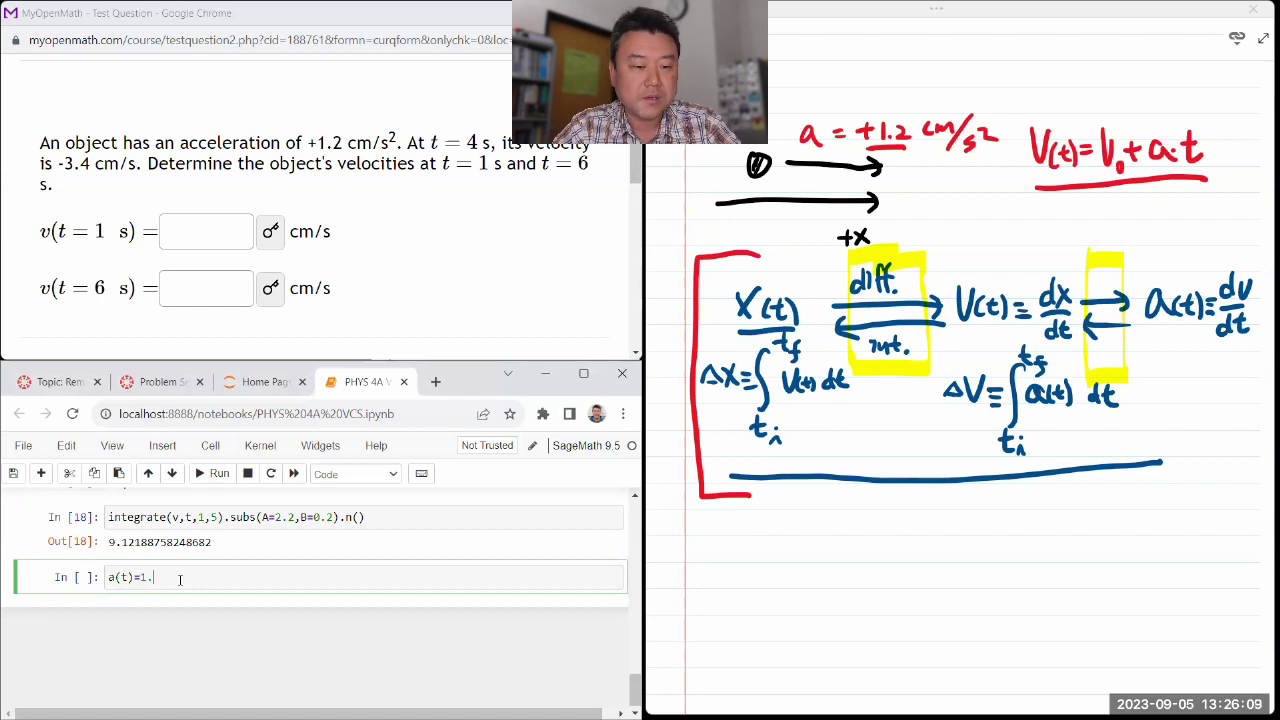
key("BackSpace")
key("BackSpace")
key("BackSpace")
type("+1.2")
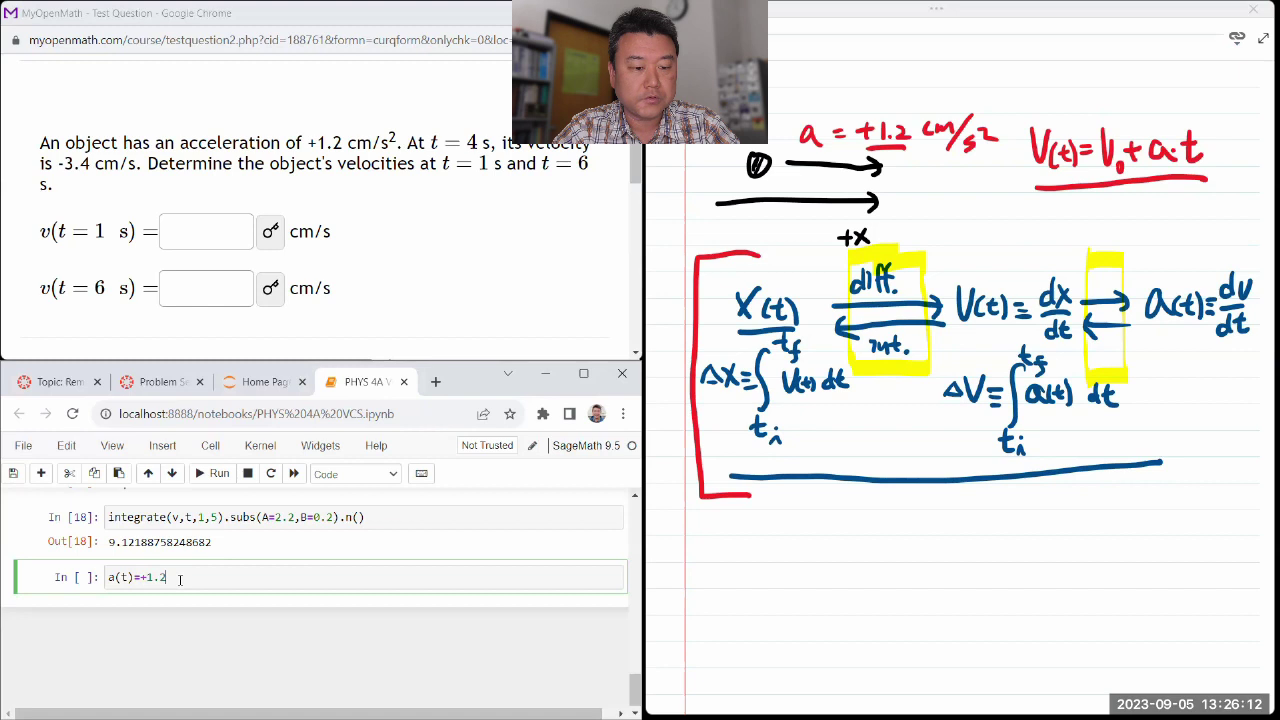
key("shift+Return")
type("a")
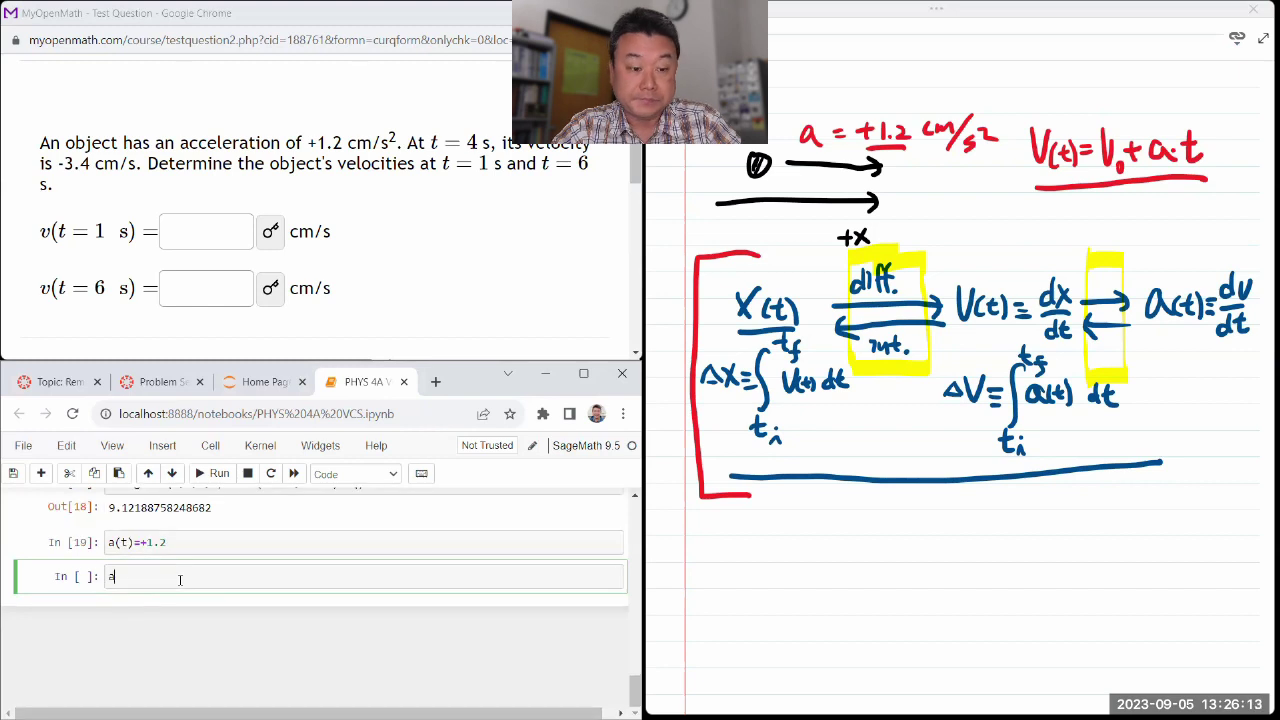
key("shift+Return")
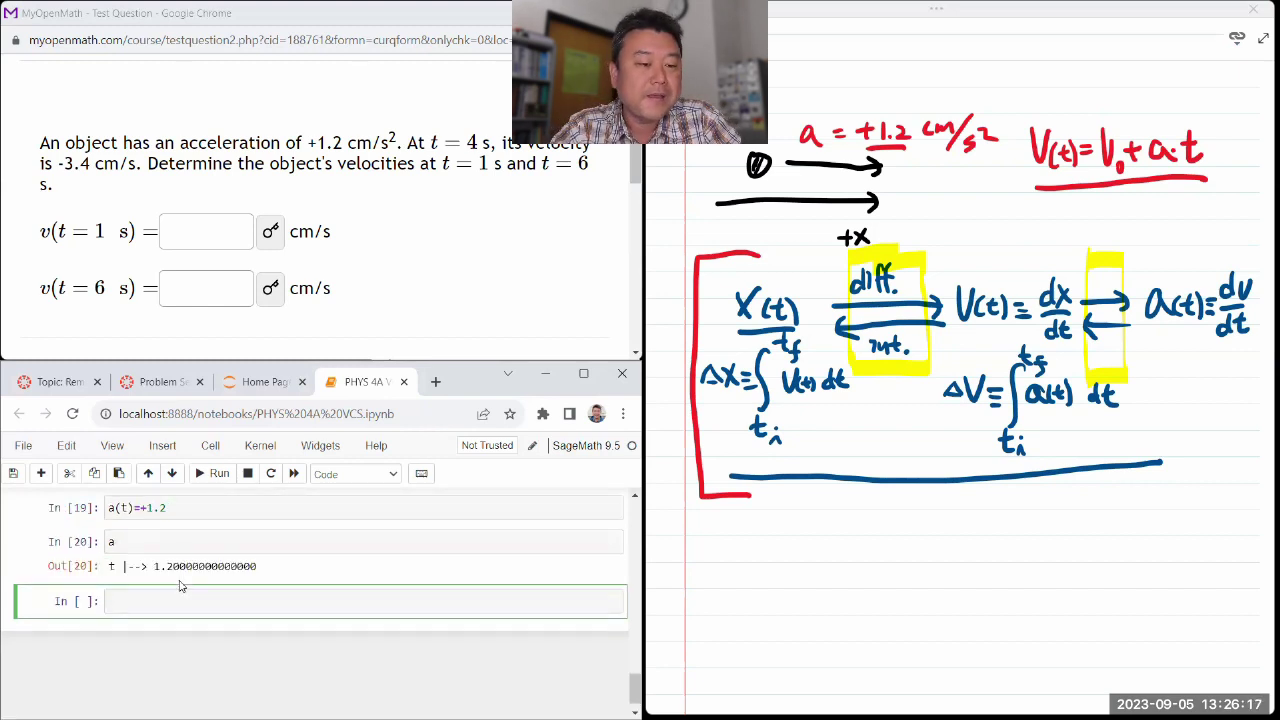
Enter integrate(a,t,4,1)+(-3.4) in the next cell for the velocity at 1 s.
type("integrate(a")
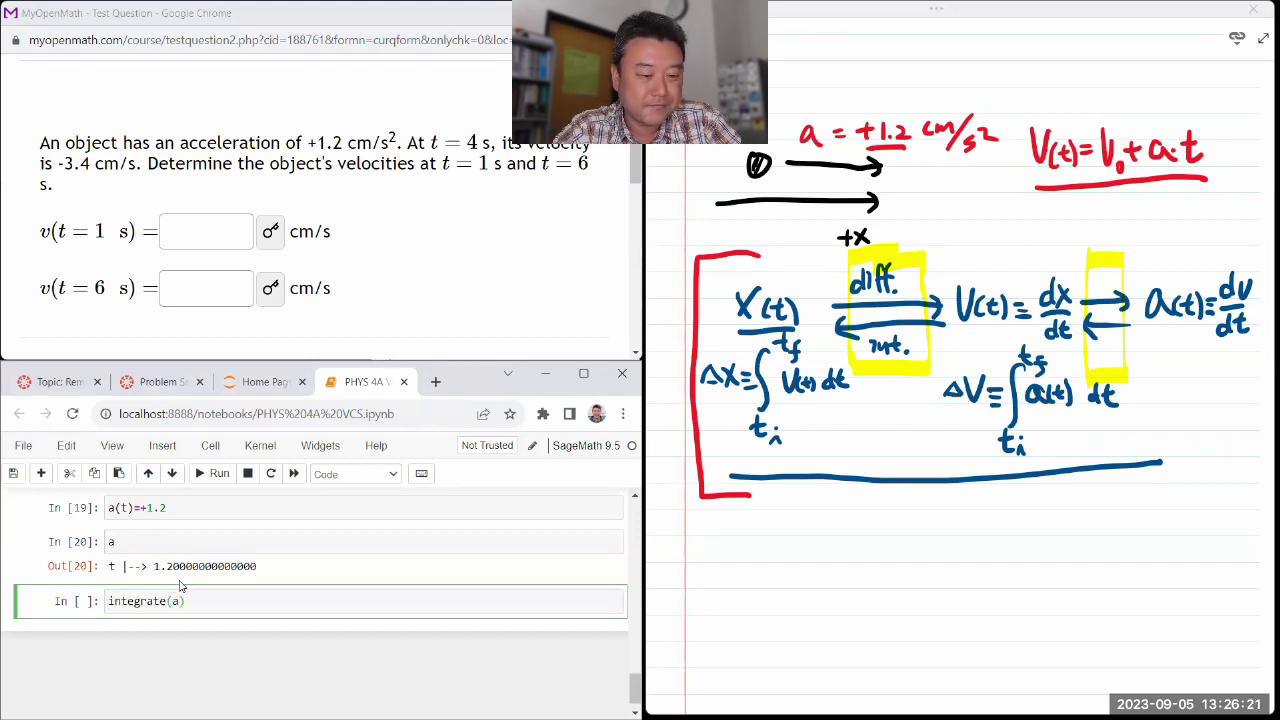
type(",t,")
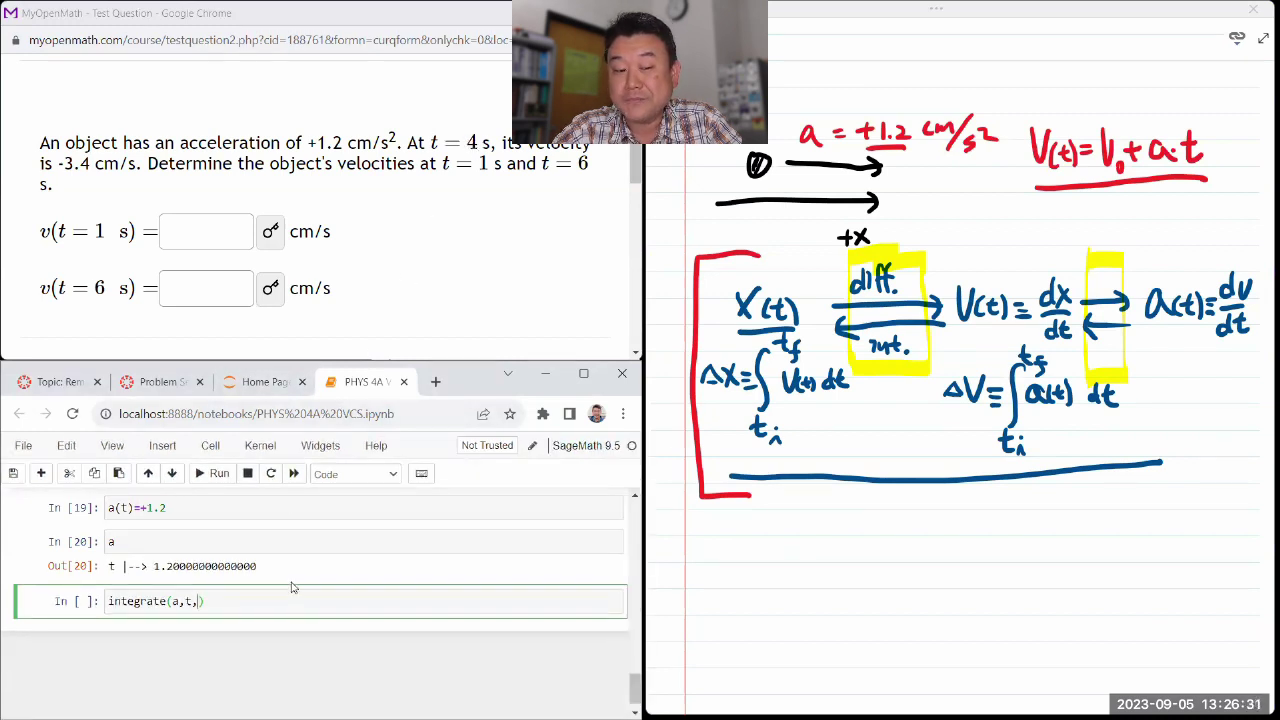
type("4")
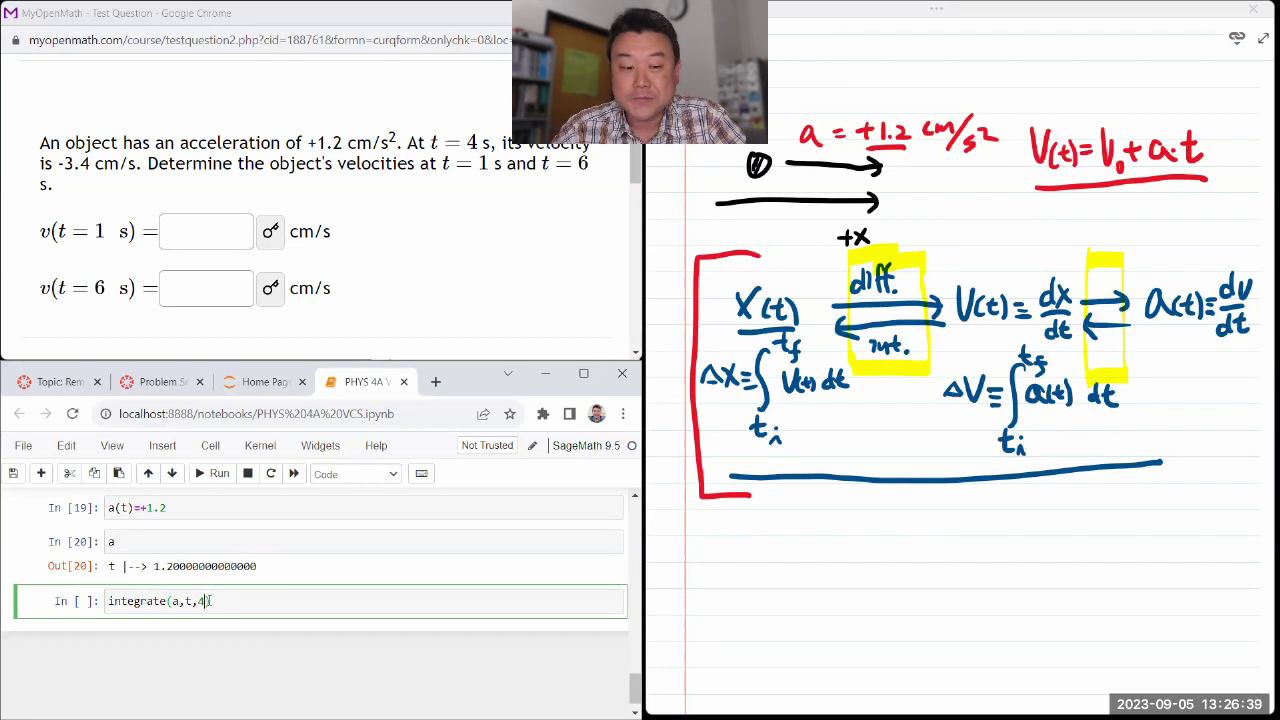
type(",")
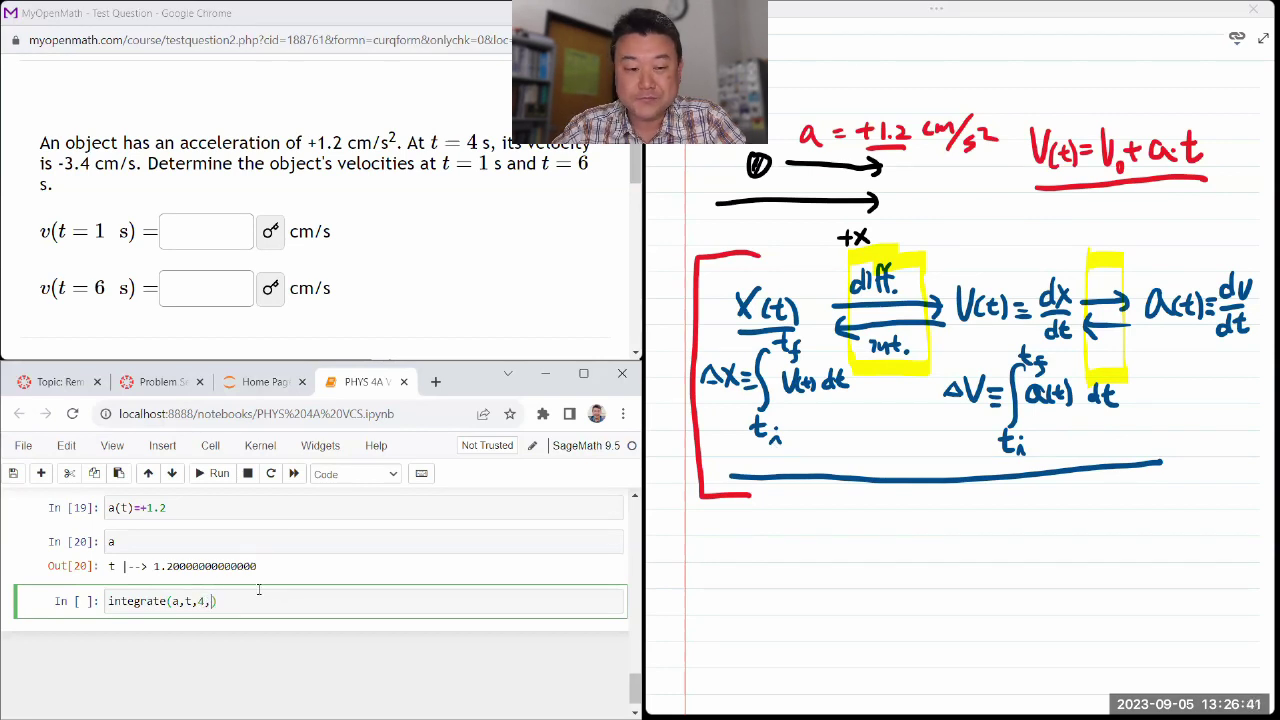
type("1")
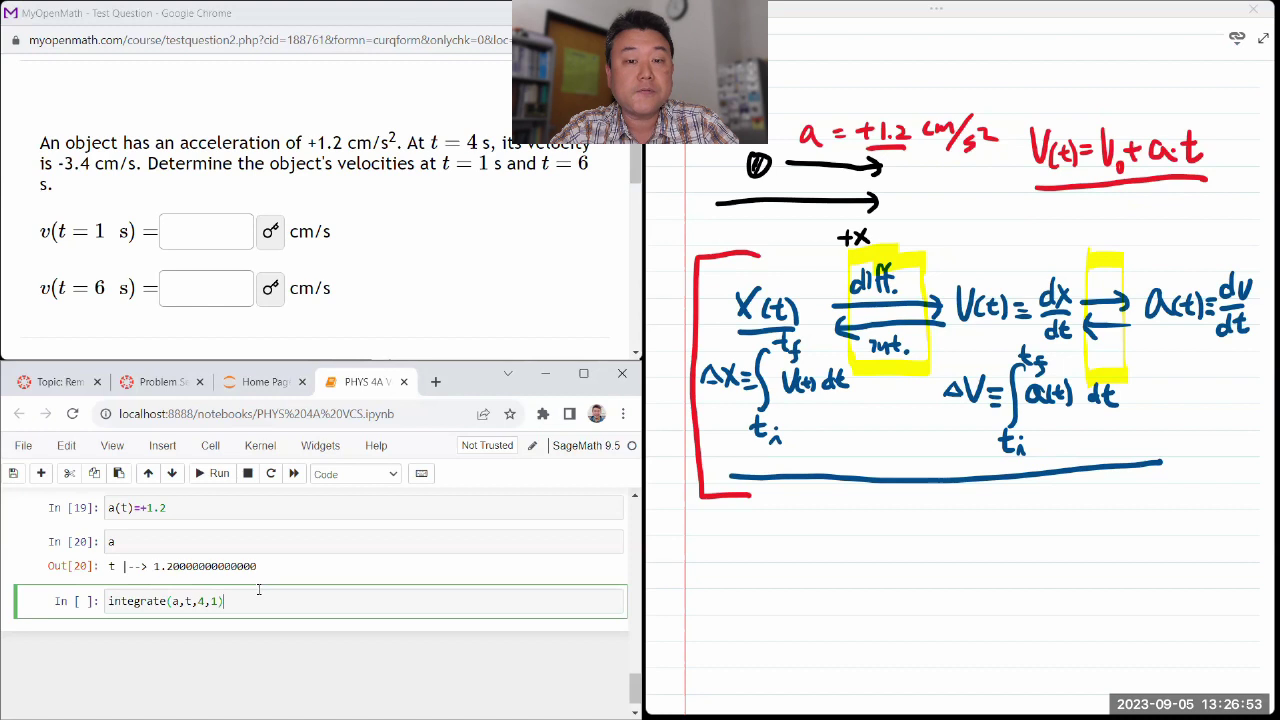
left_click_drag(921, 436, 996, 368)
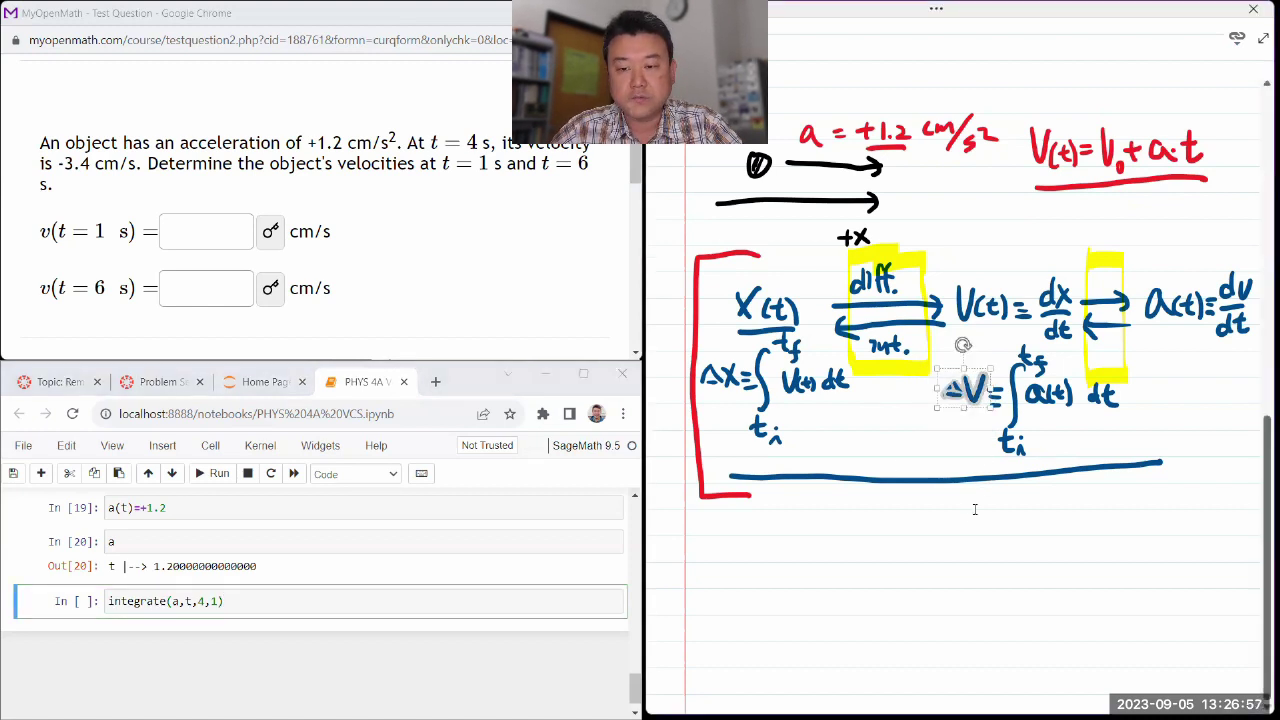
left_click(257, 601)
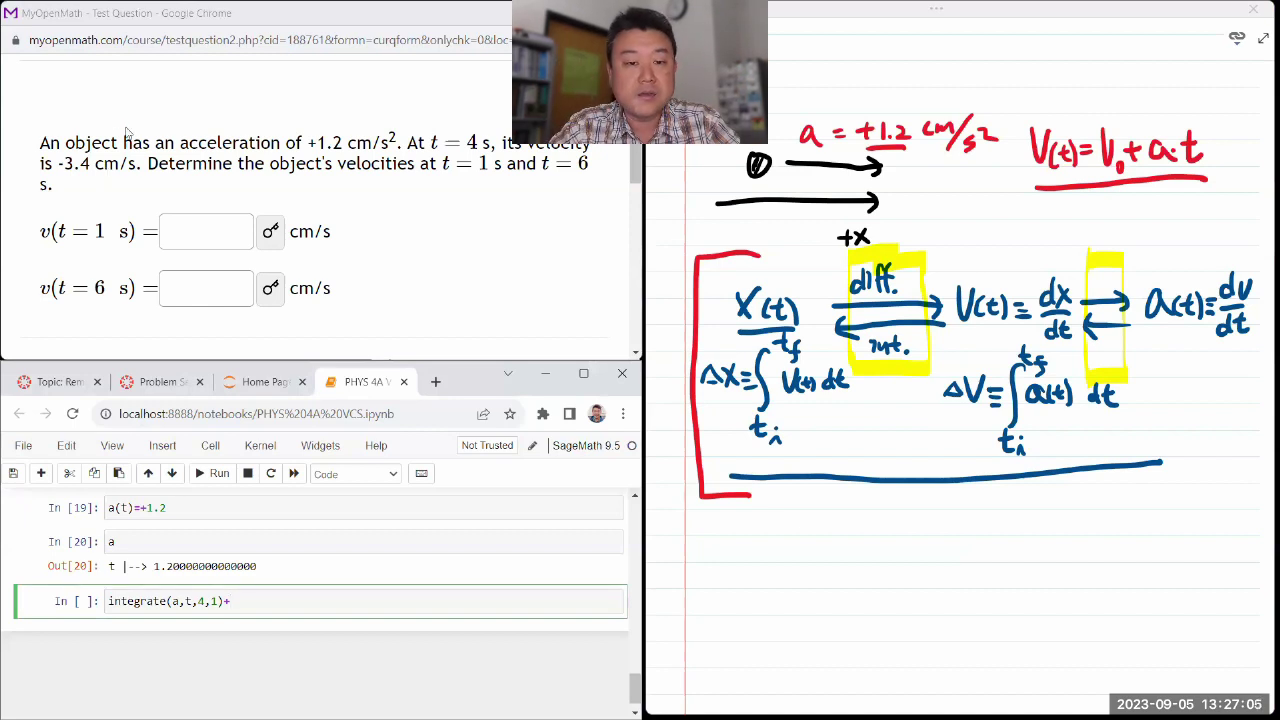
type("(-3.4")
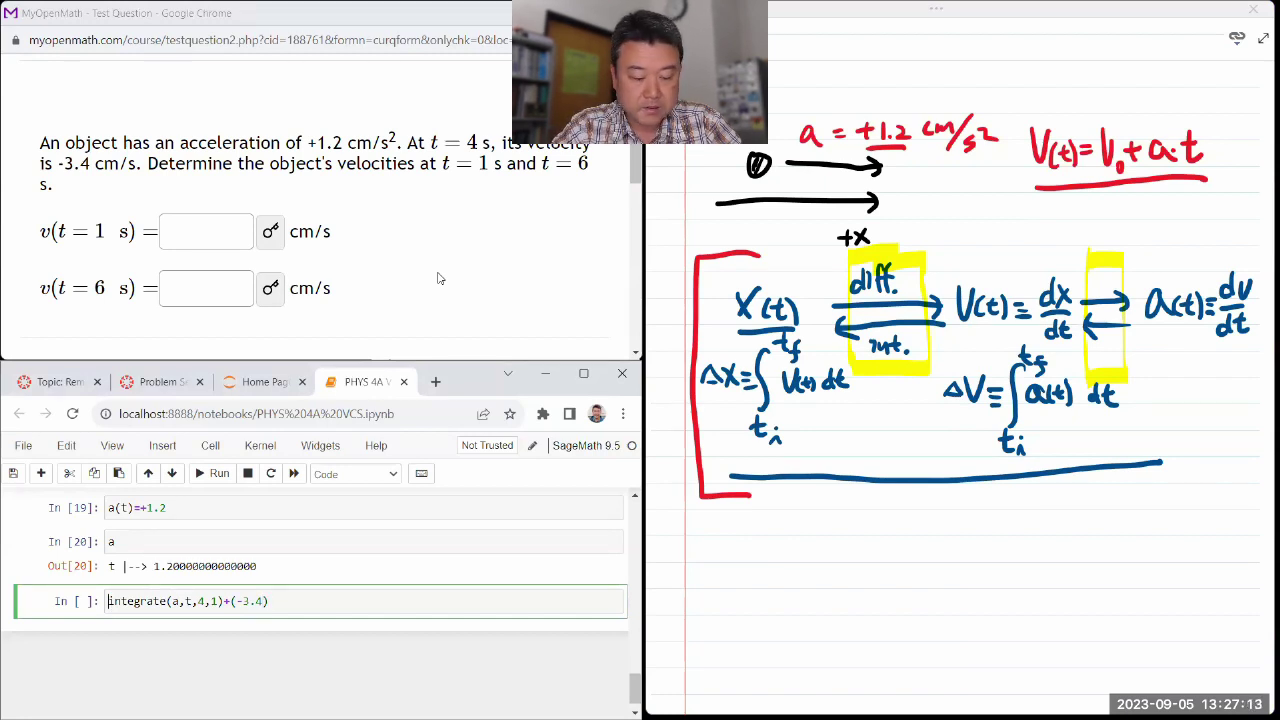
key("End")
Run the integral and submit -7 as v(t = 1 s) in MyOpenMath.
key("shift+Return")
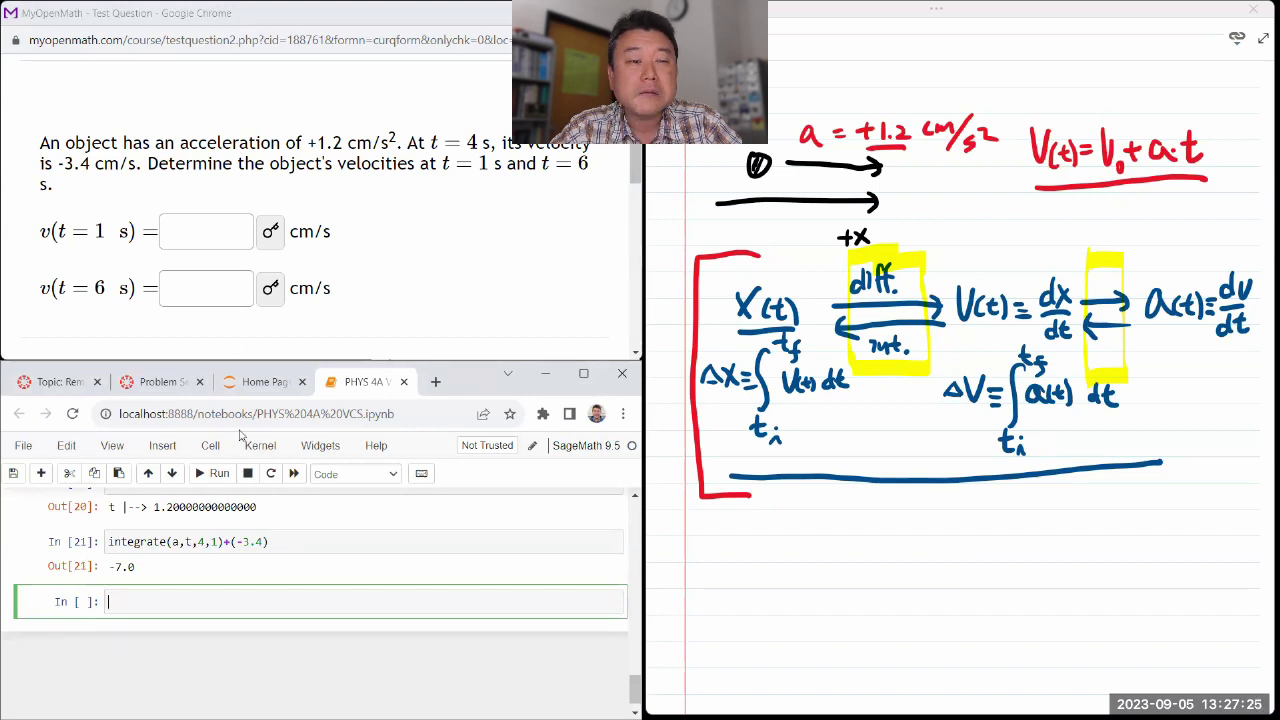
left_click(205, 236)
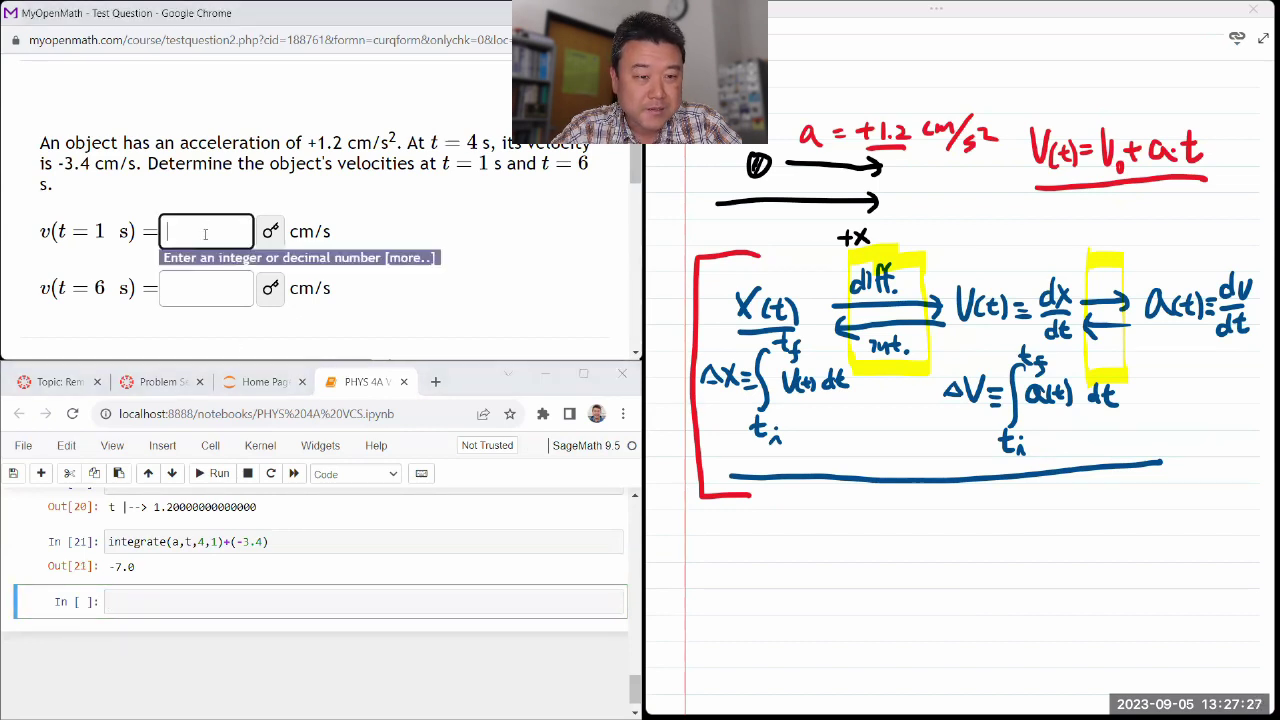
type("-7")
scroll(380, 240, "down", 1)
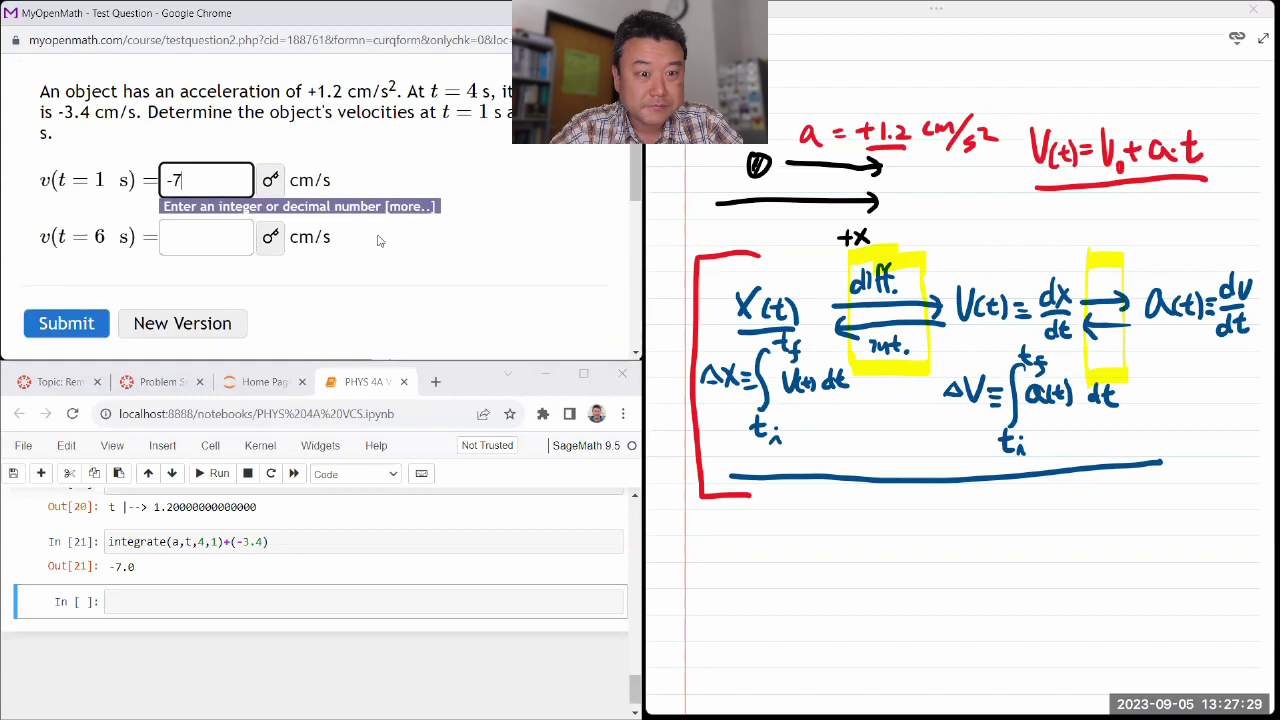
left_click(62, 318)
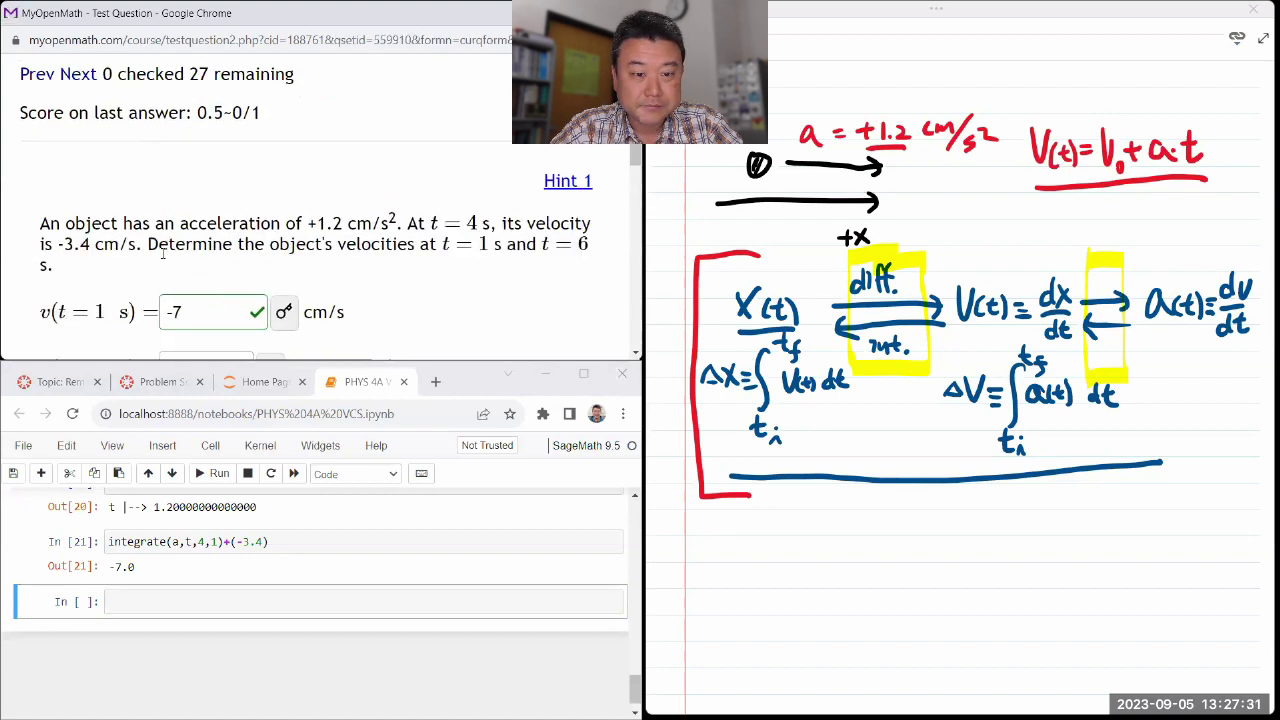
scroll(62, 318, "down", 1)
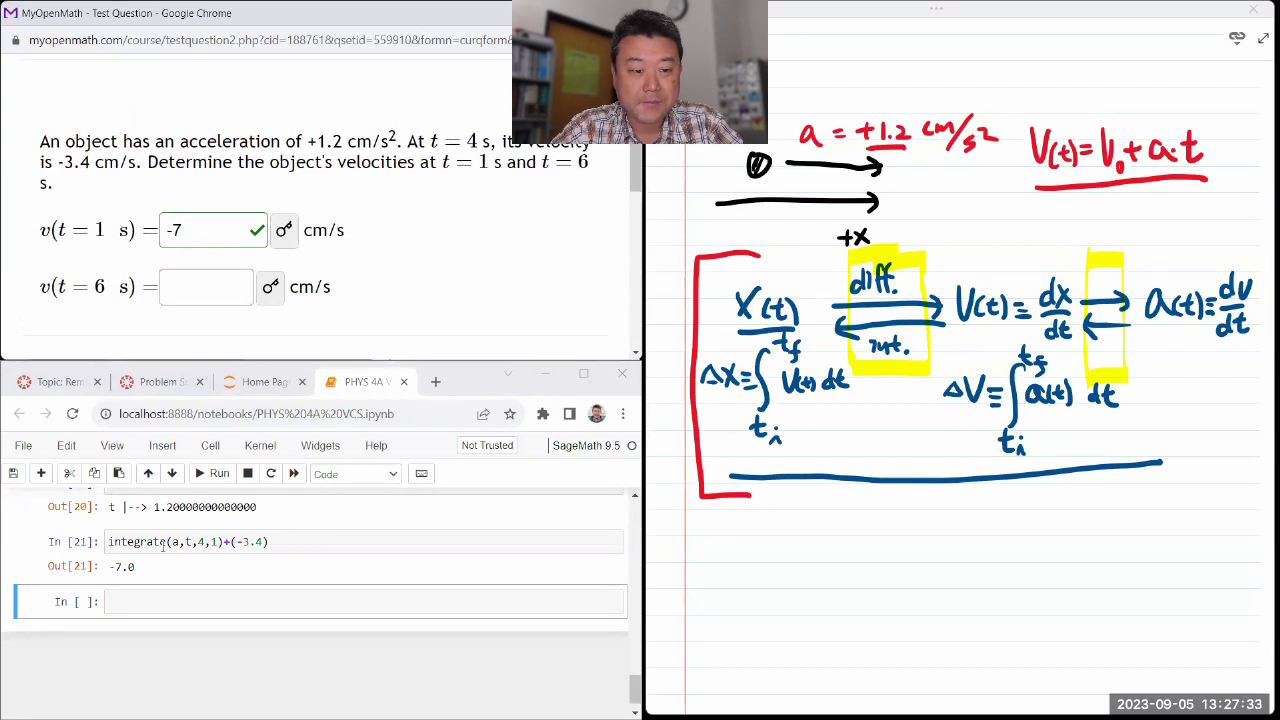
Change the upper limit from 1 to 6, rerun, and enter -1 for v(t = 6 s).
left_click(204, 546)
key("End")
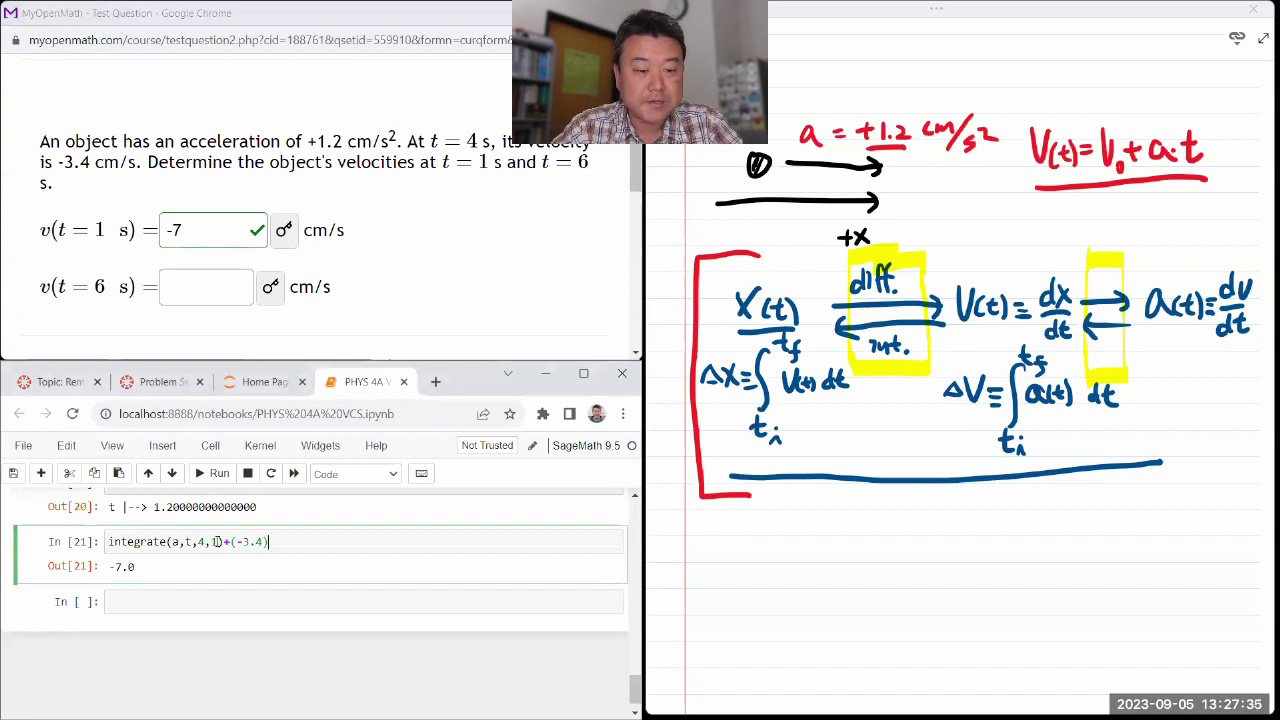
double_click(216, 541)
type("6")
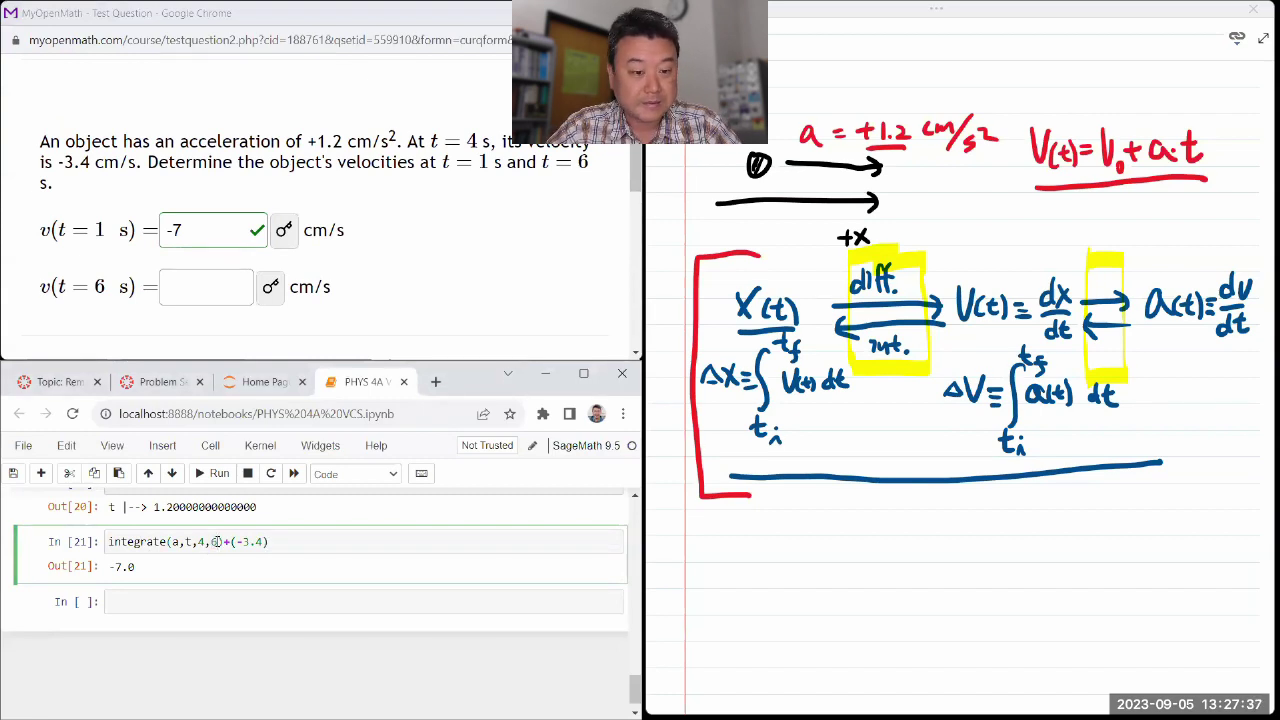
key("shift+Return")
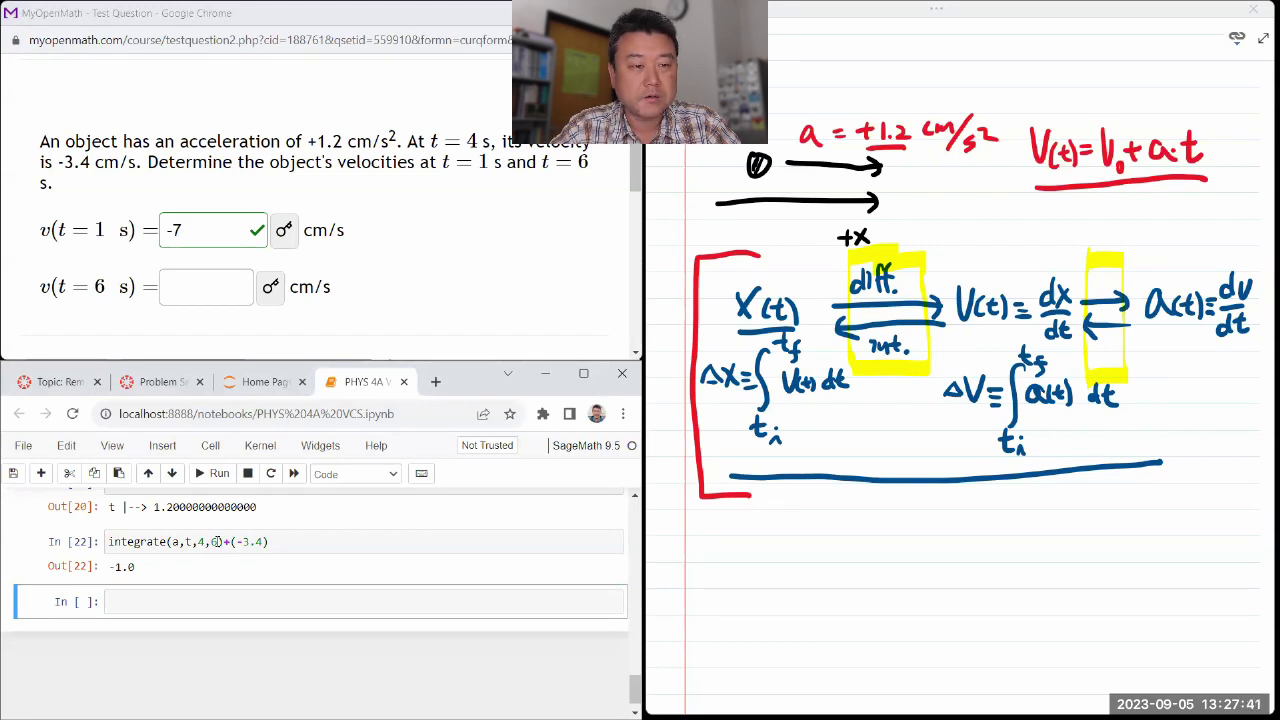
left_click(218, 293)
type("-1")
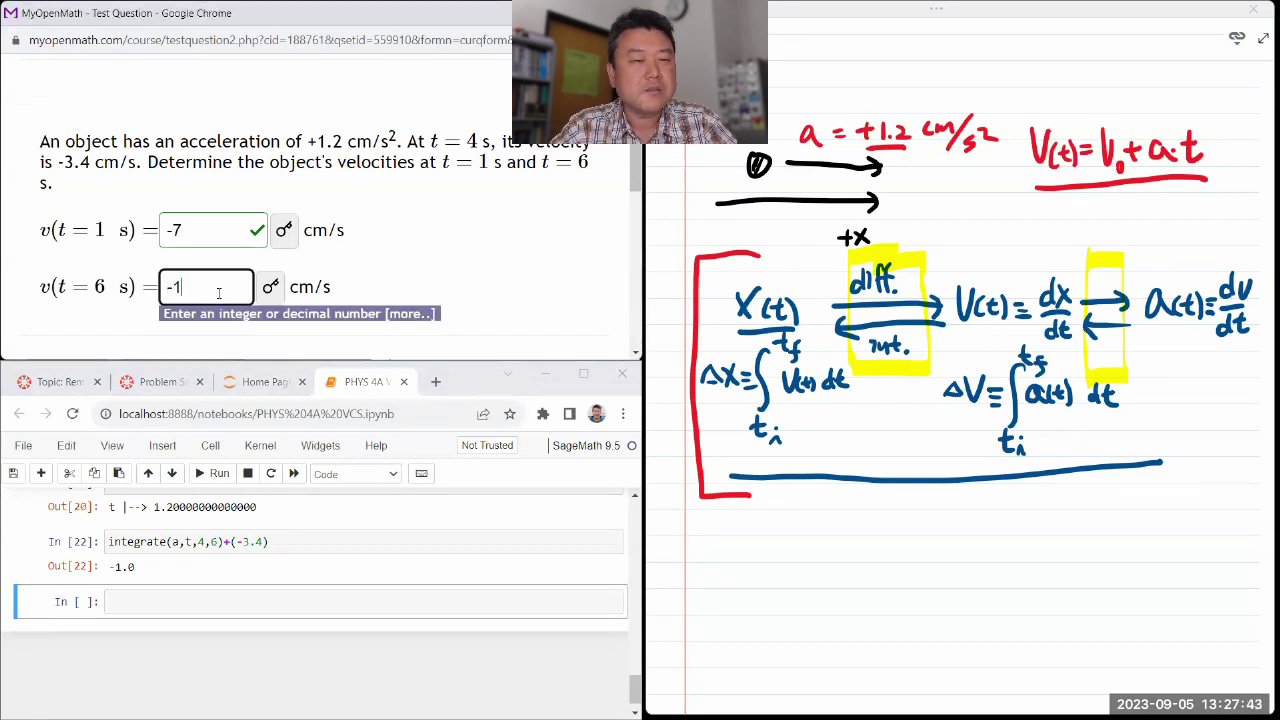
left_click(393, 178)
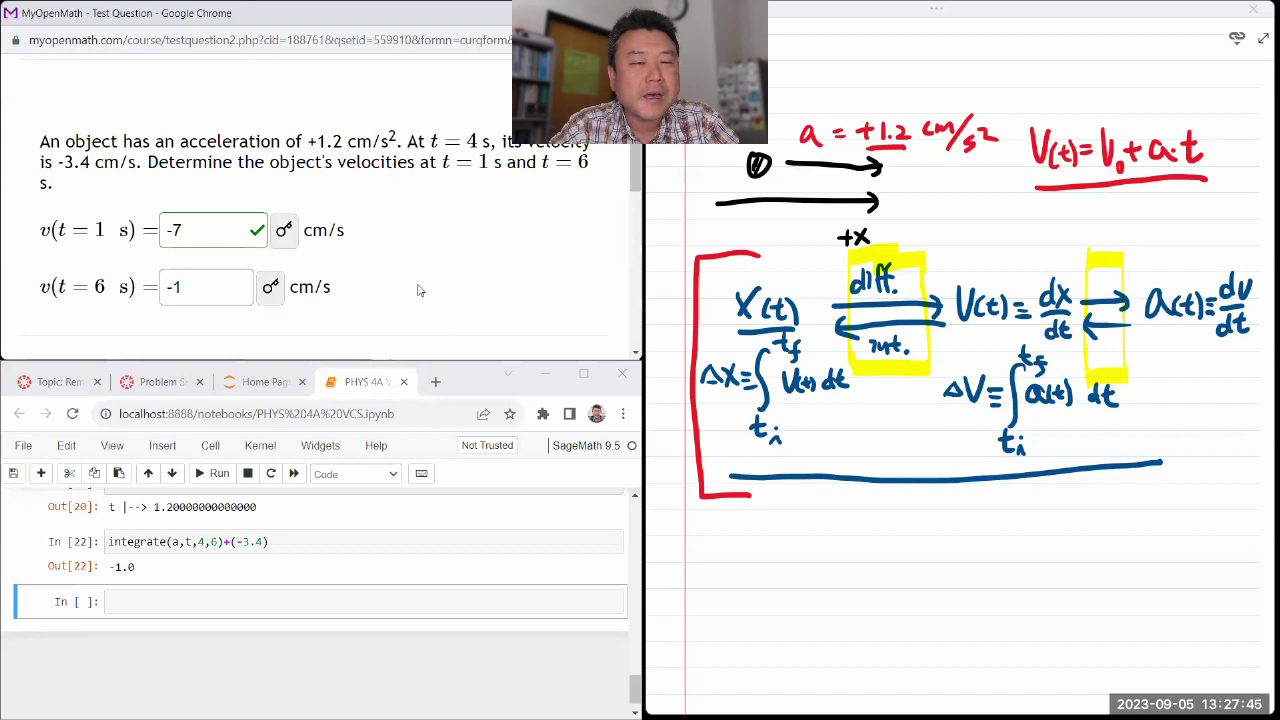
scroll(420, 288, "down", 1)
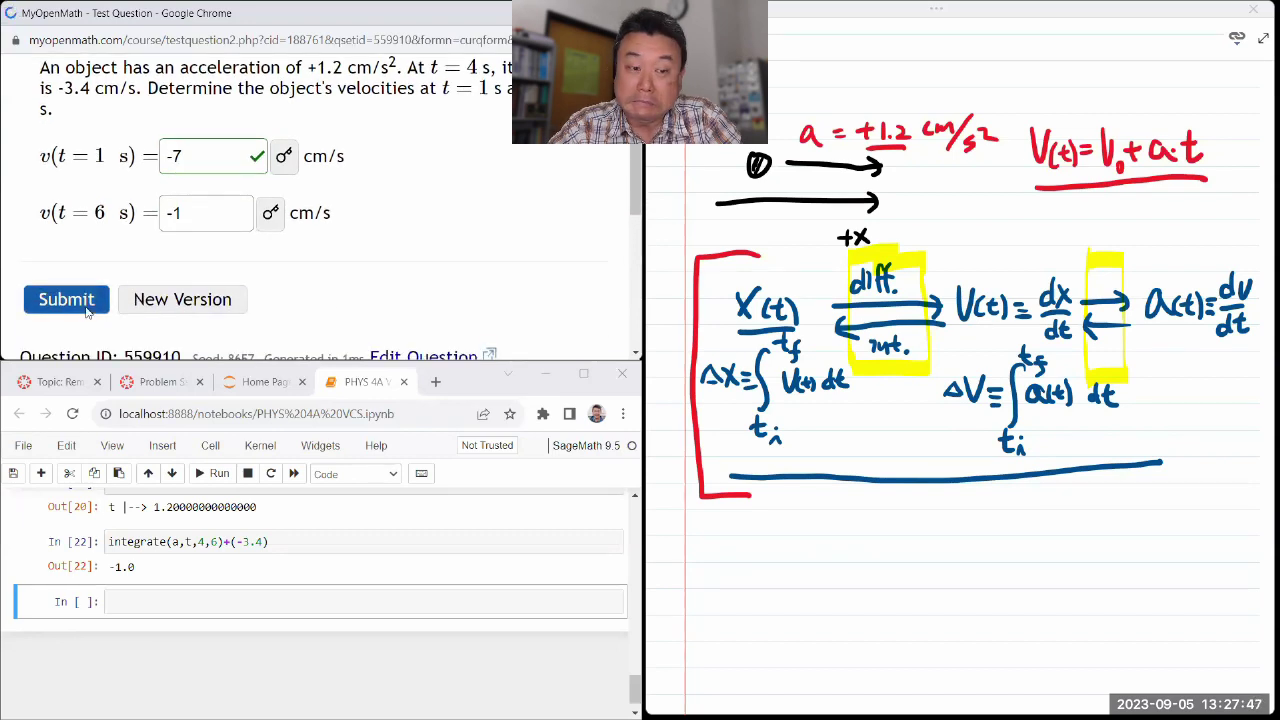
Submit the -7 and -1 cm/s velocity answers and check both are marked correct.
left_click(90, 303)
scroll(293, 215, "down", 2)
scroll(293, 215, "up", 1)
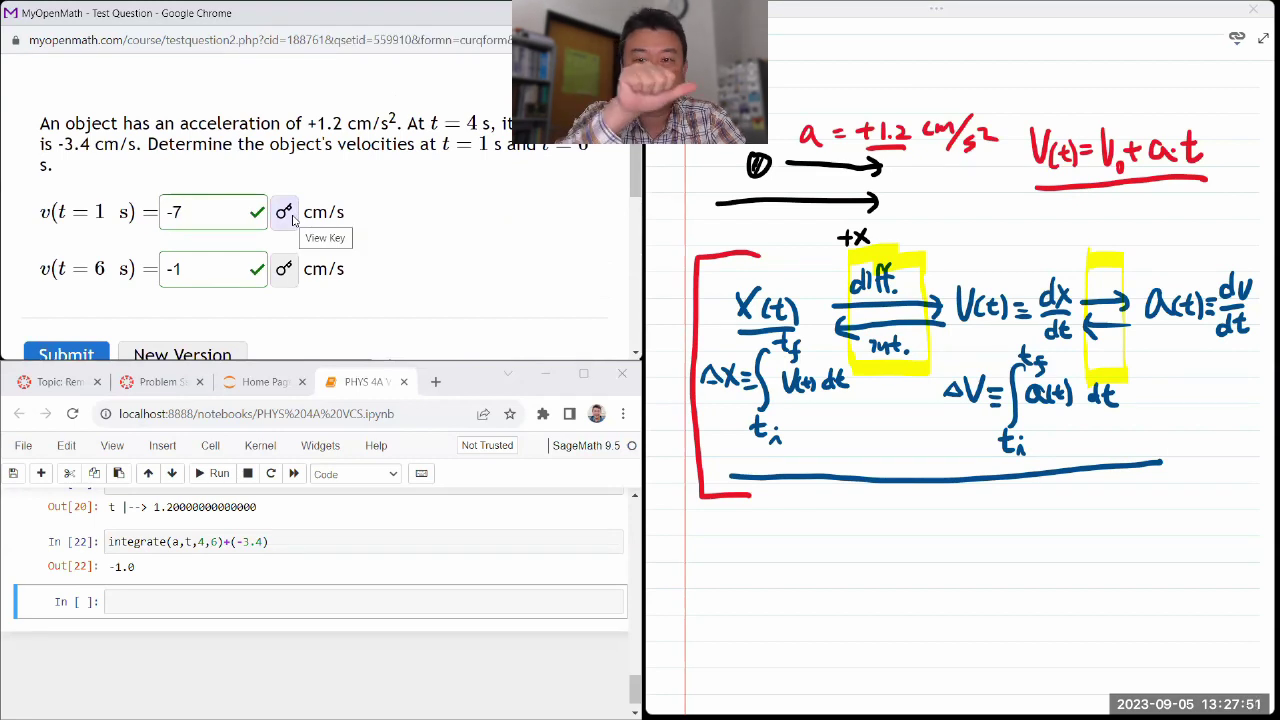
scroll(293, 220, "down", 2)
scroll(293, 220, "up", 1)
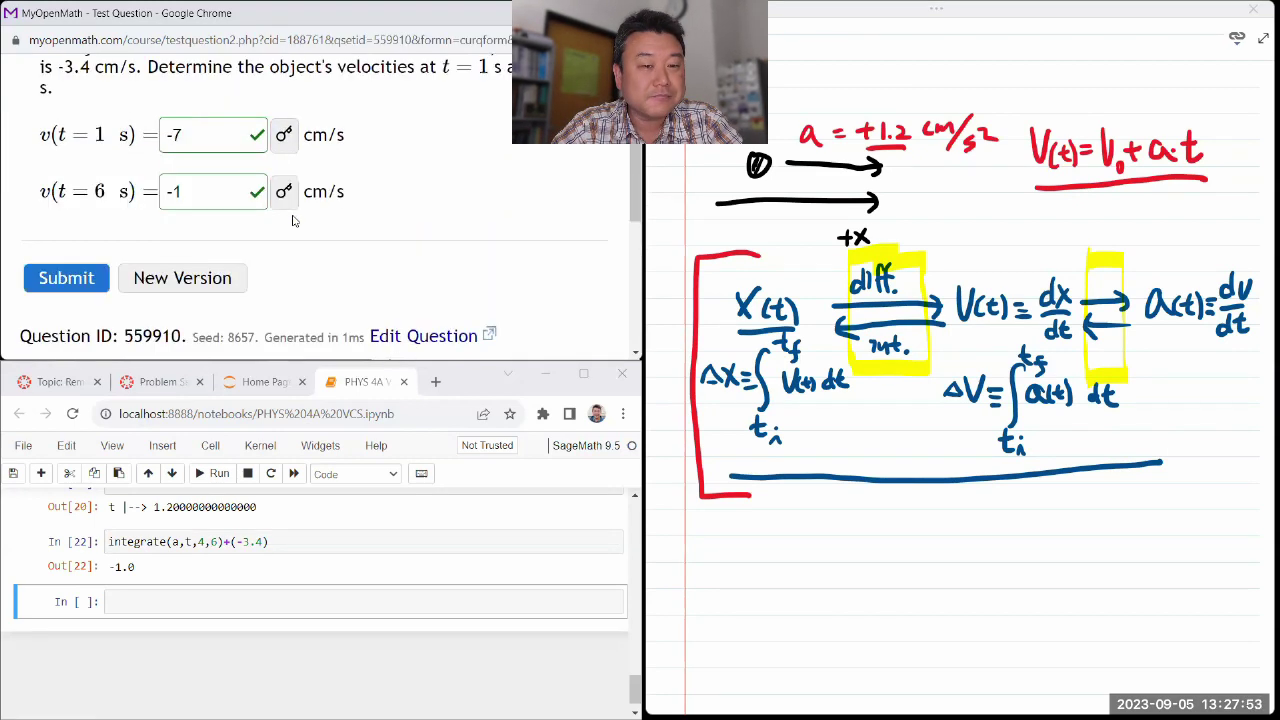
scroll(293, 220, "up", 1)
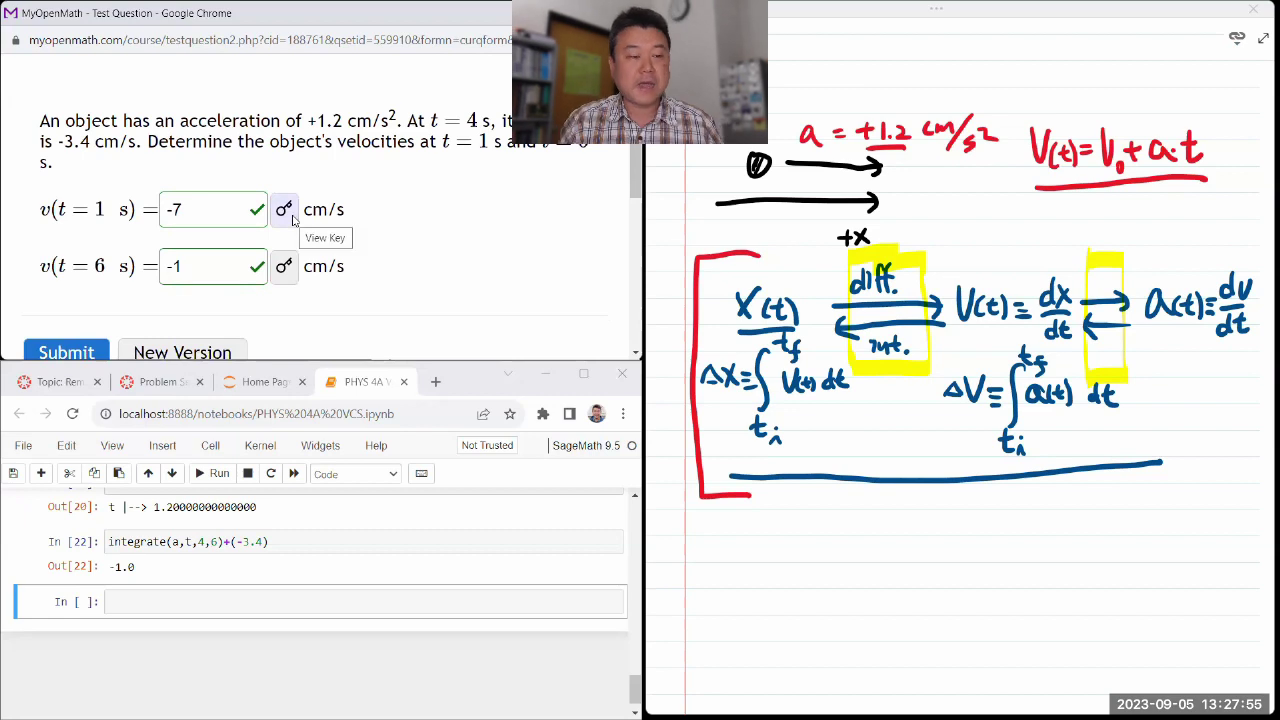